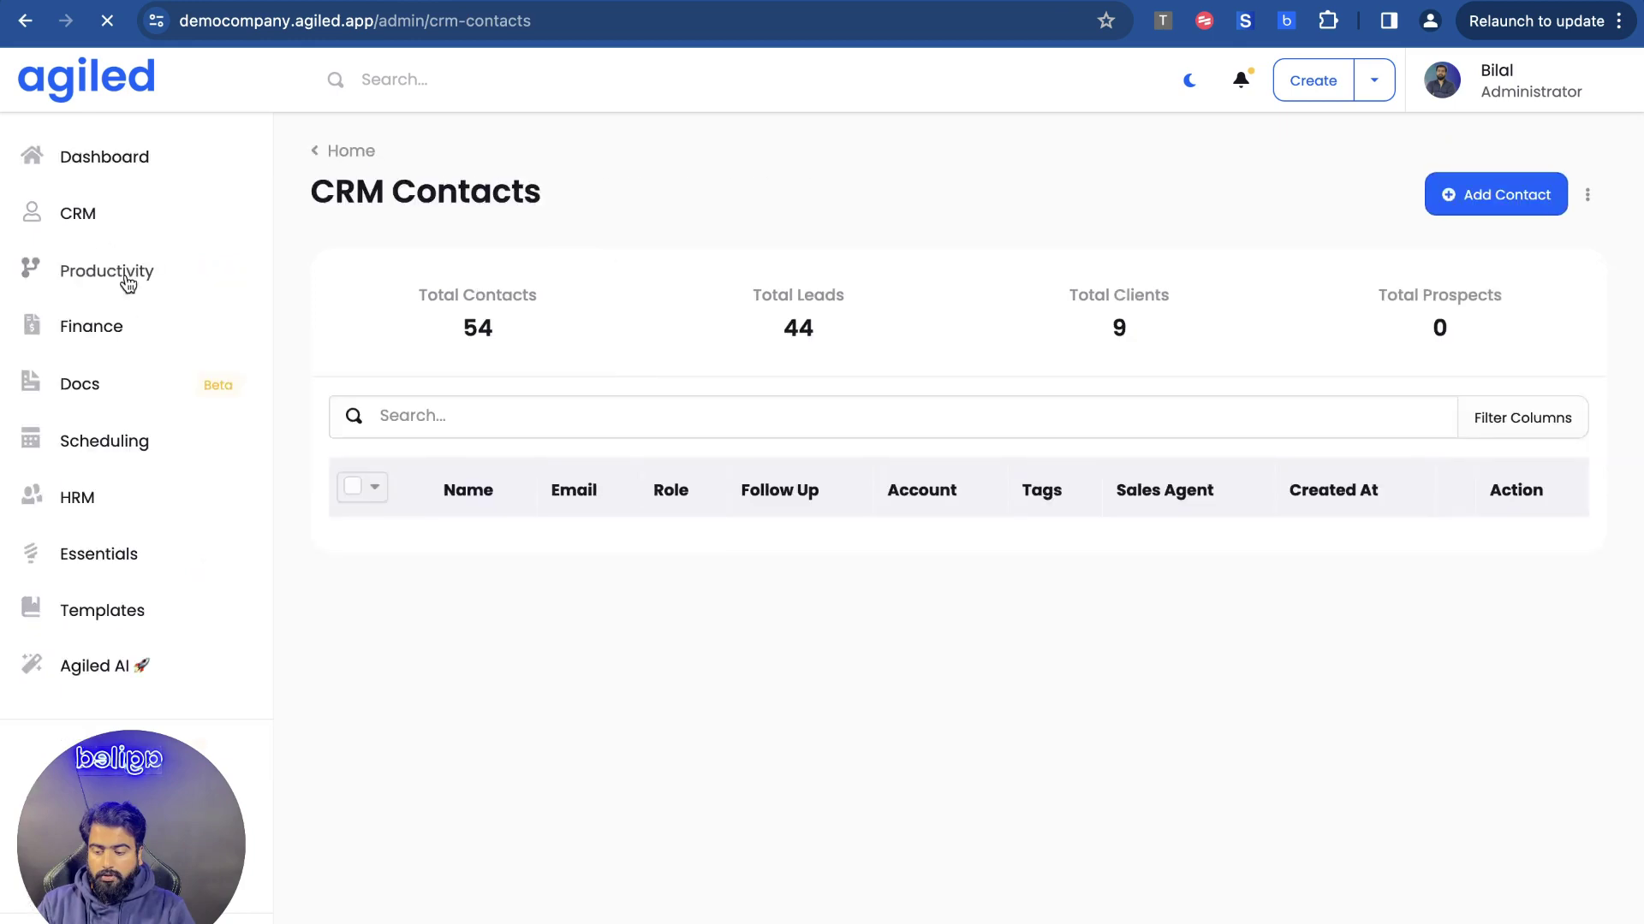
Examine the CRM contacts table, including the role, account, tags, sales agent and creation date columns
scroll(695, 358, "down", 2)
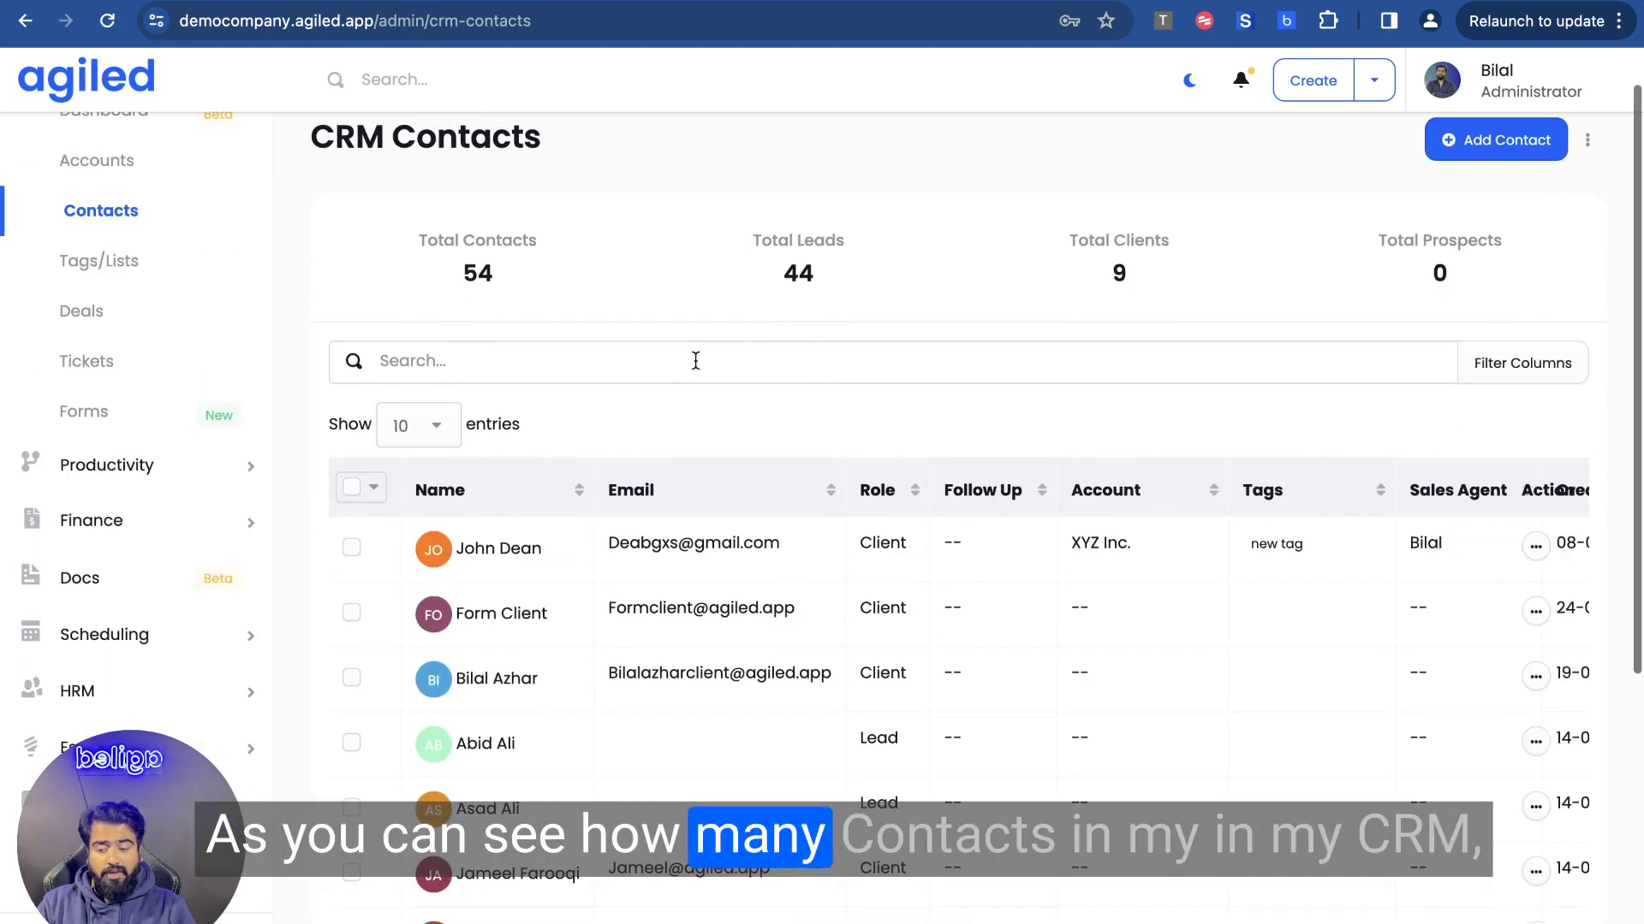
scroll(695, 360, "down", 5)
scroll(695, 368, "up", 7)
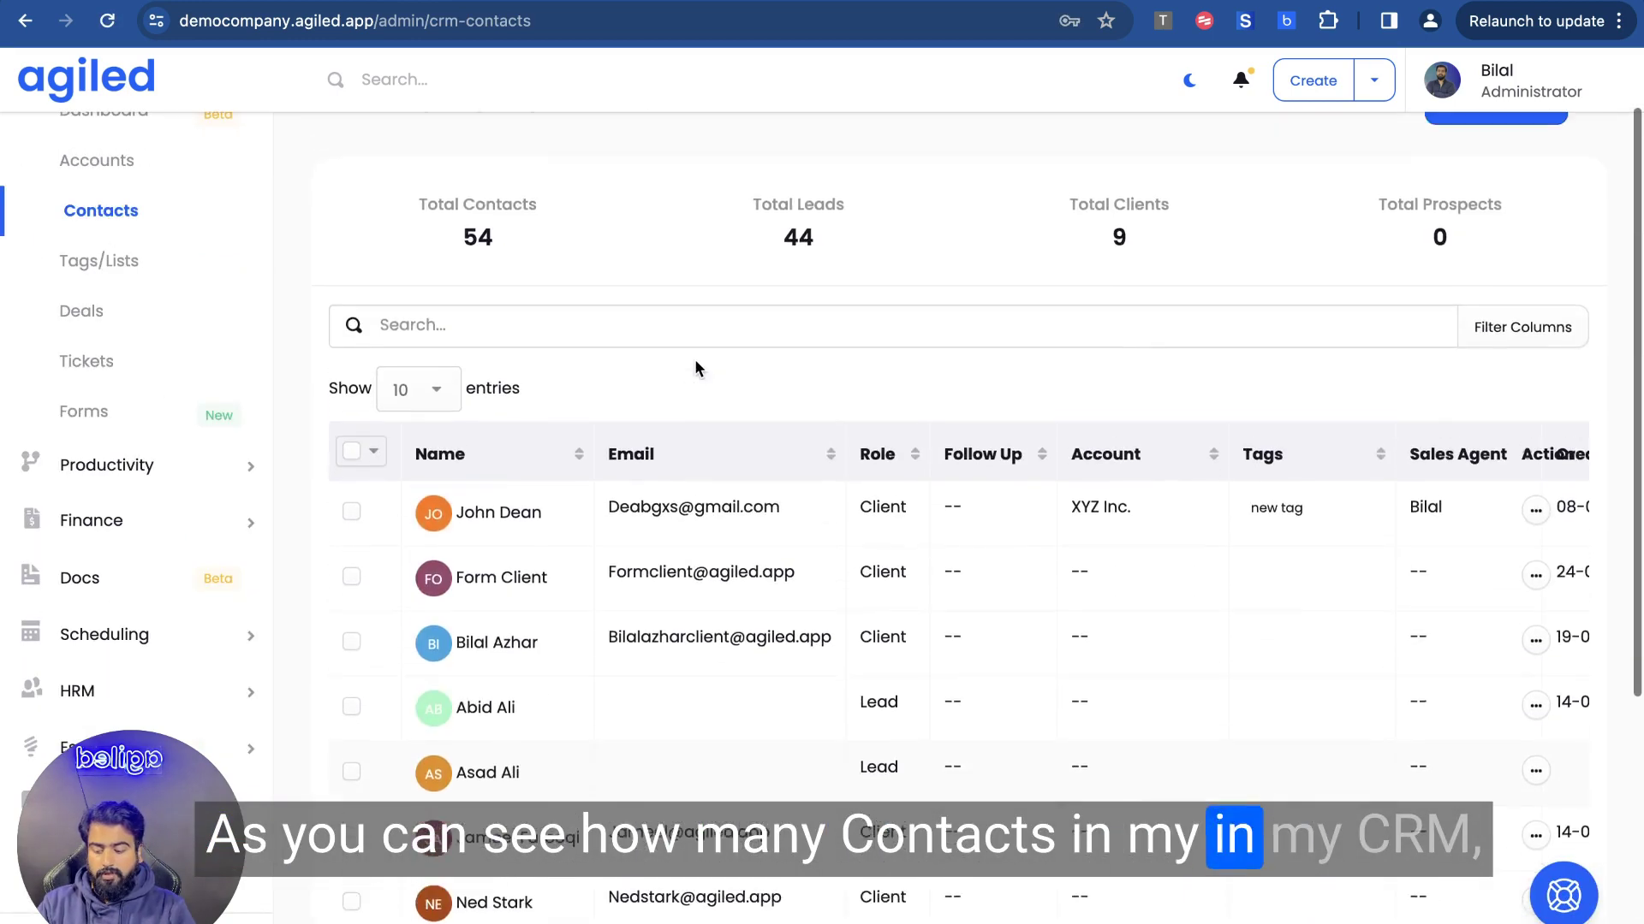
scroll(695, 368, "down", 5)
scroll(695, 369, "up", 3)
scroll(695, 368, "down", 3)
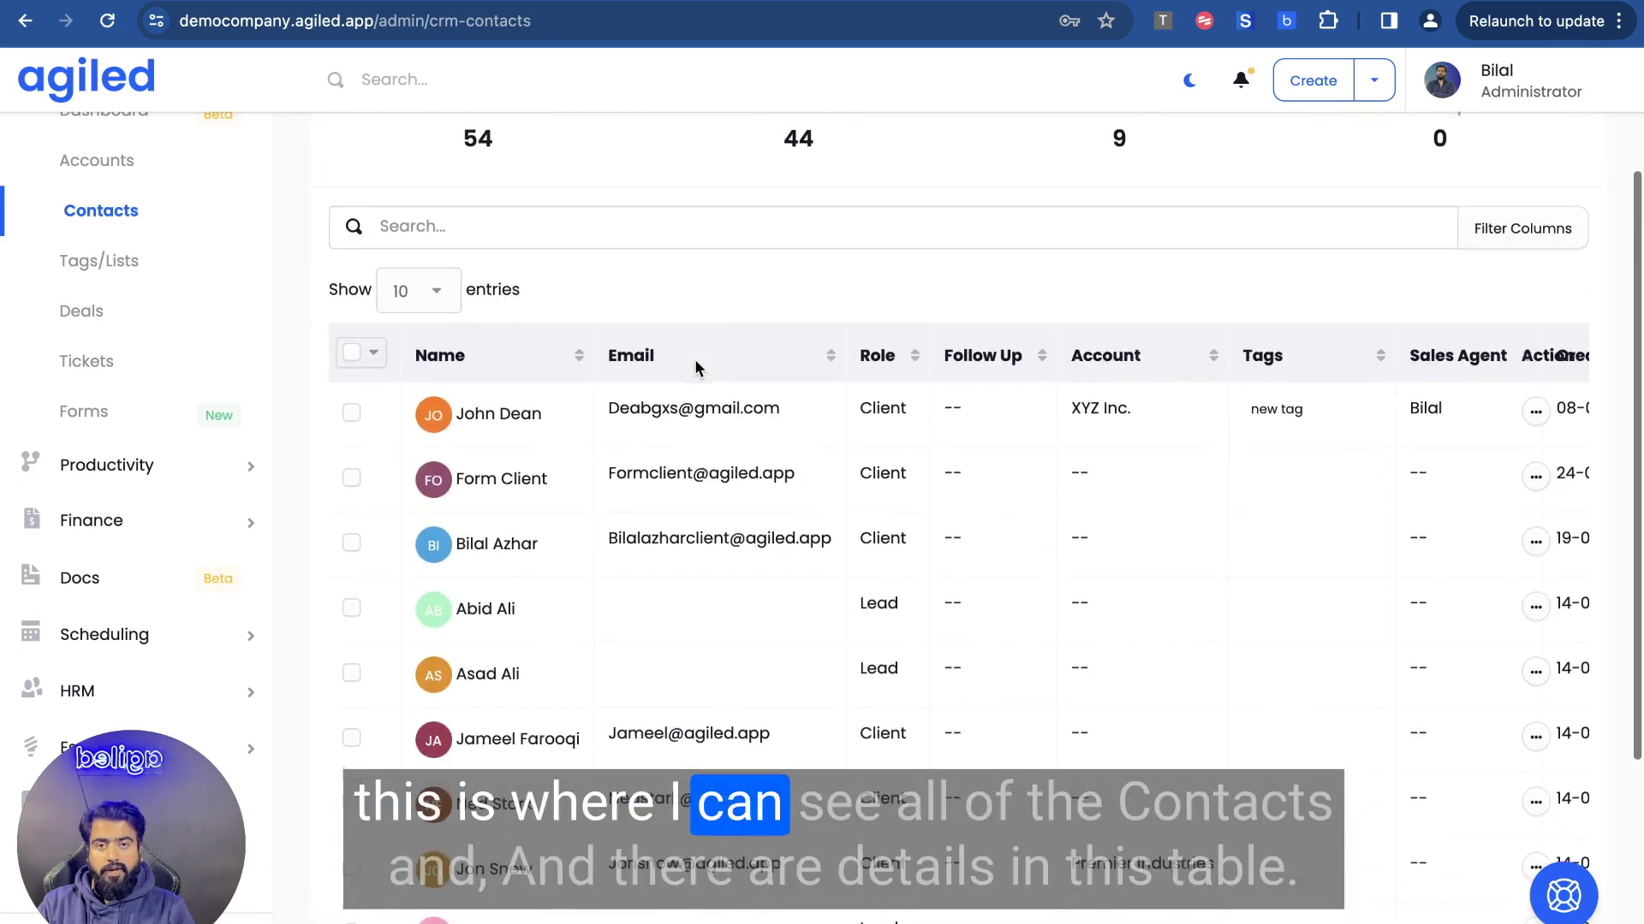
scroll(788, 411, "right", 3)
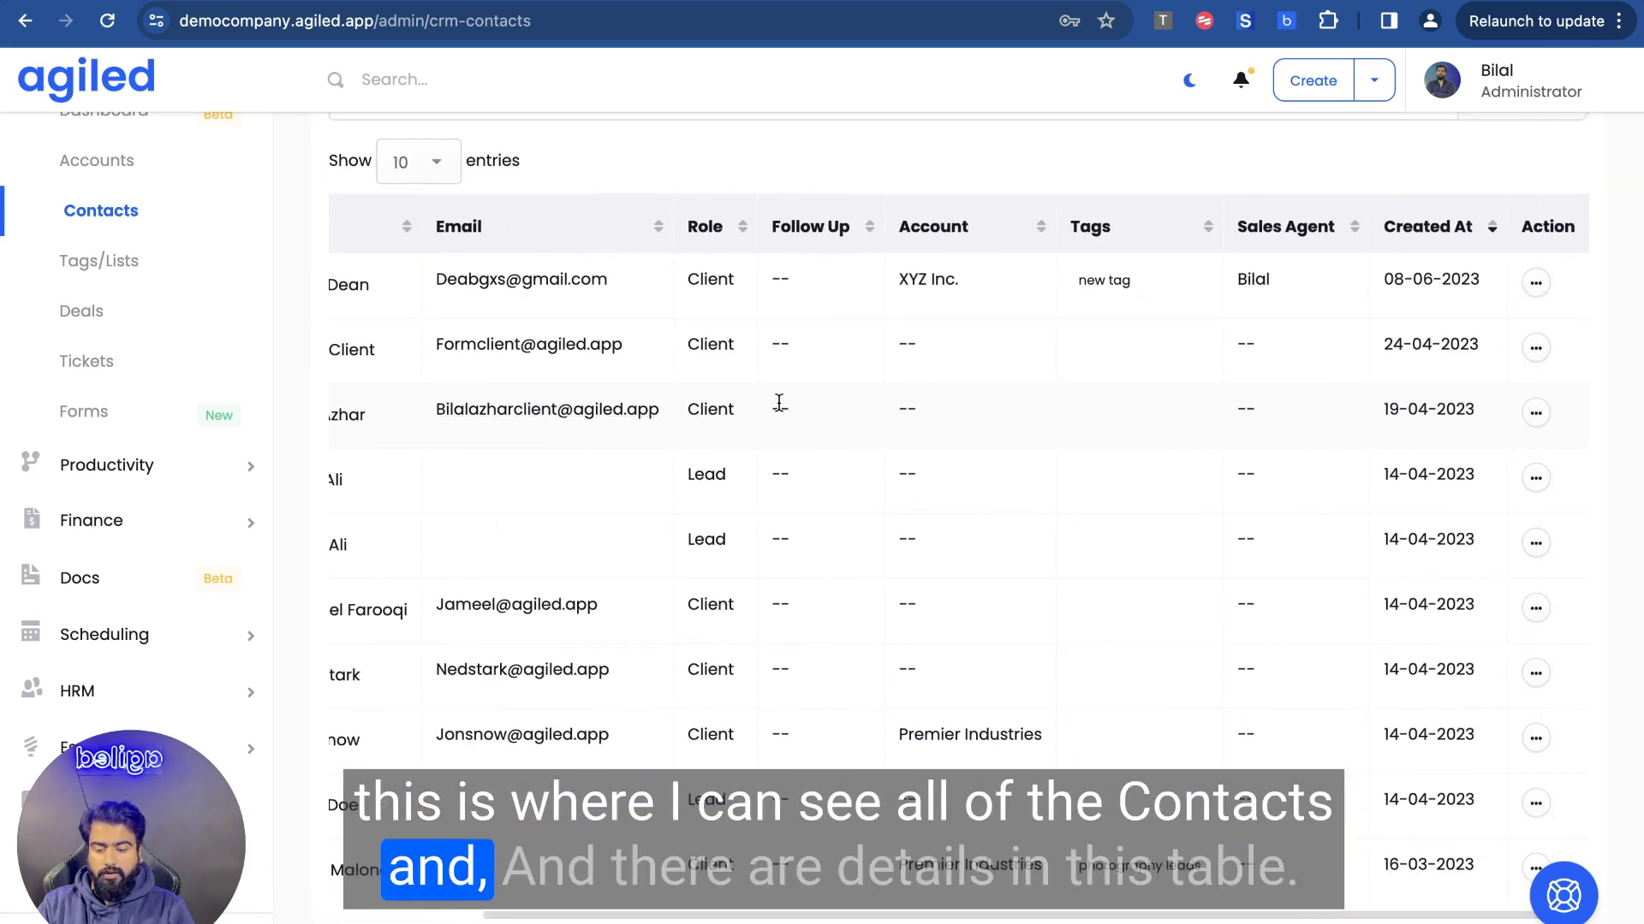
scroll(779, 403, "left", 5)
scroll(780, 409, "up", 3)
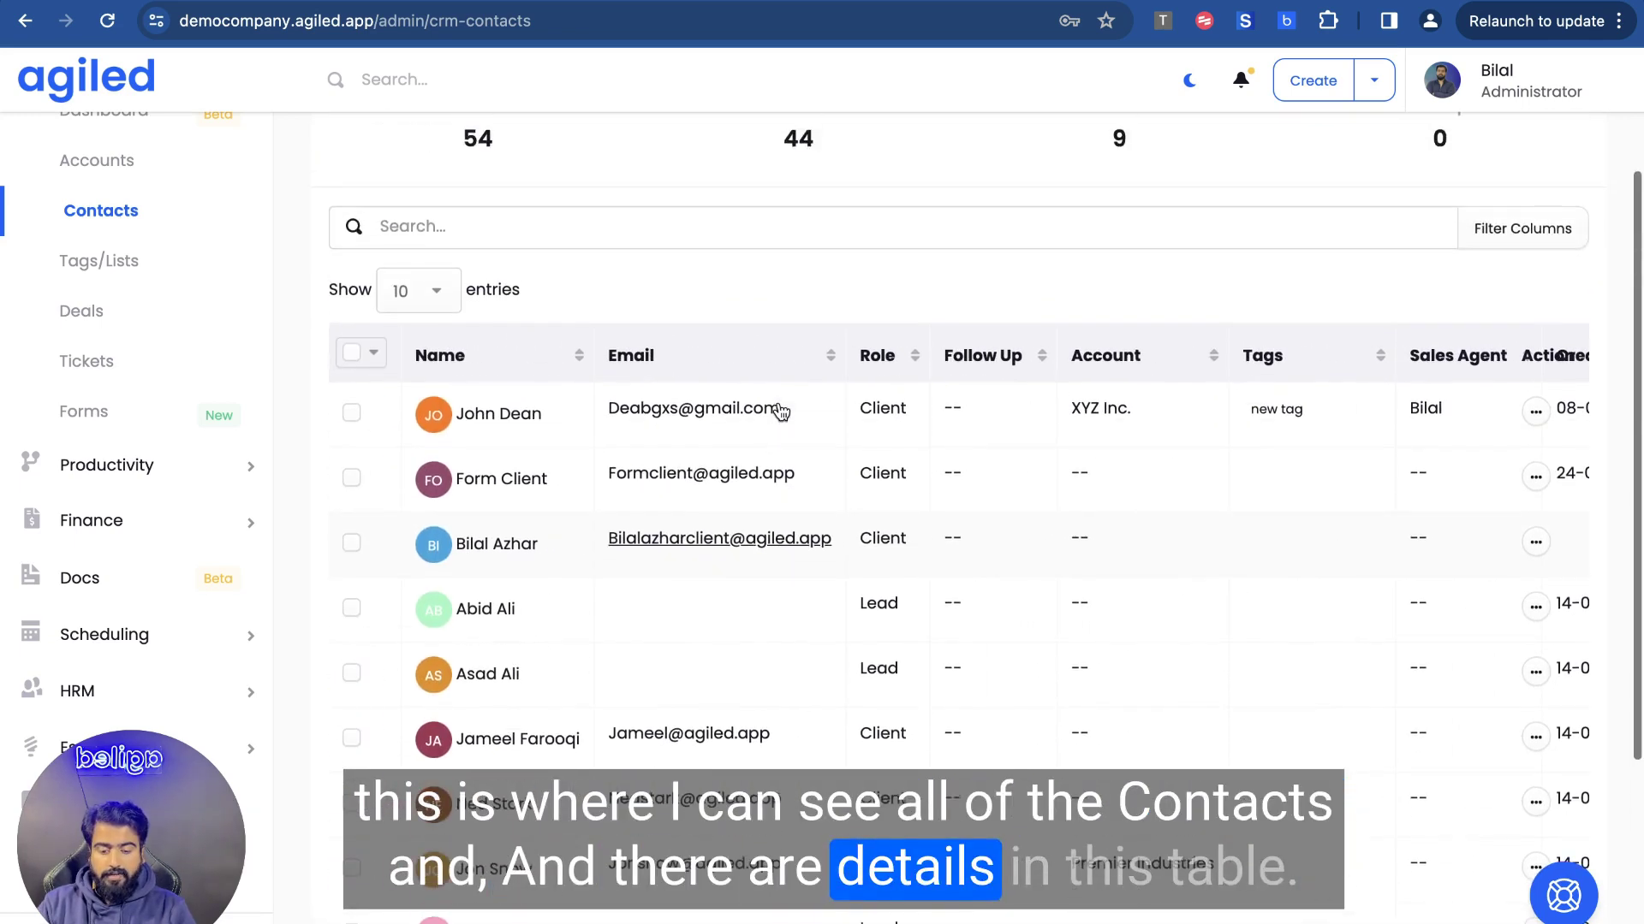
scroll(781, 411, "down", 3)
scroll(778, 411, "right", 3)
scroll(778, 411, "left", 3)
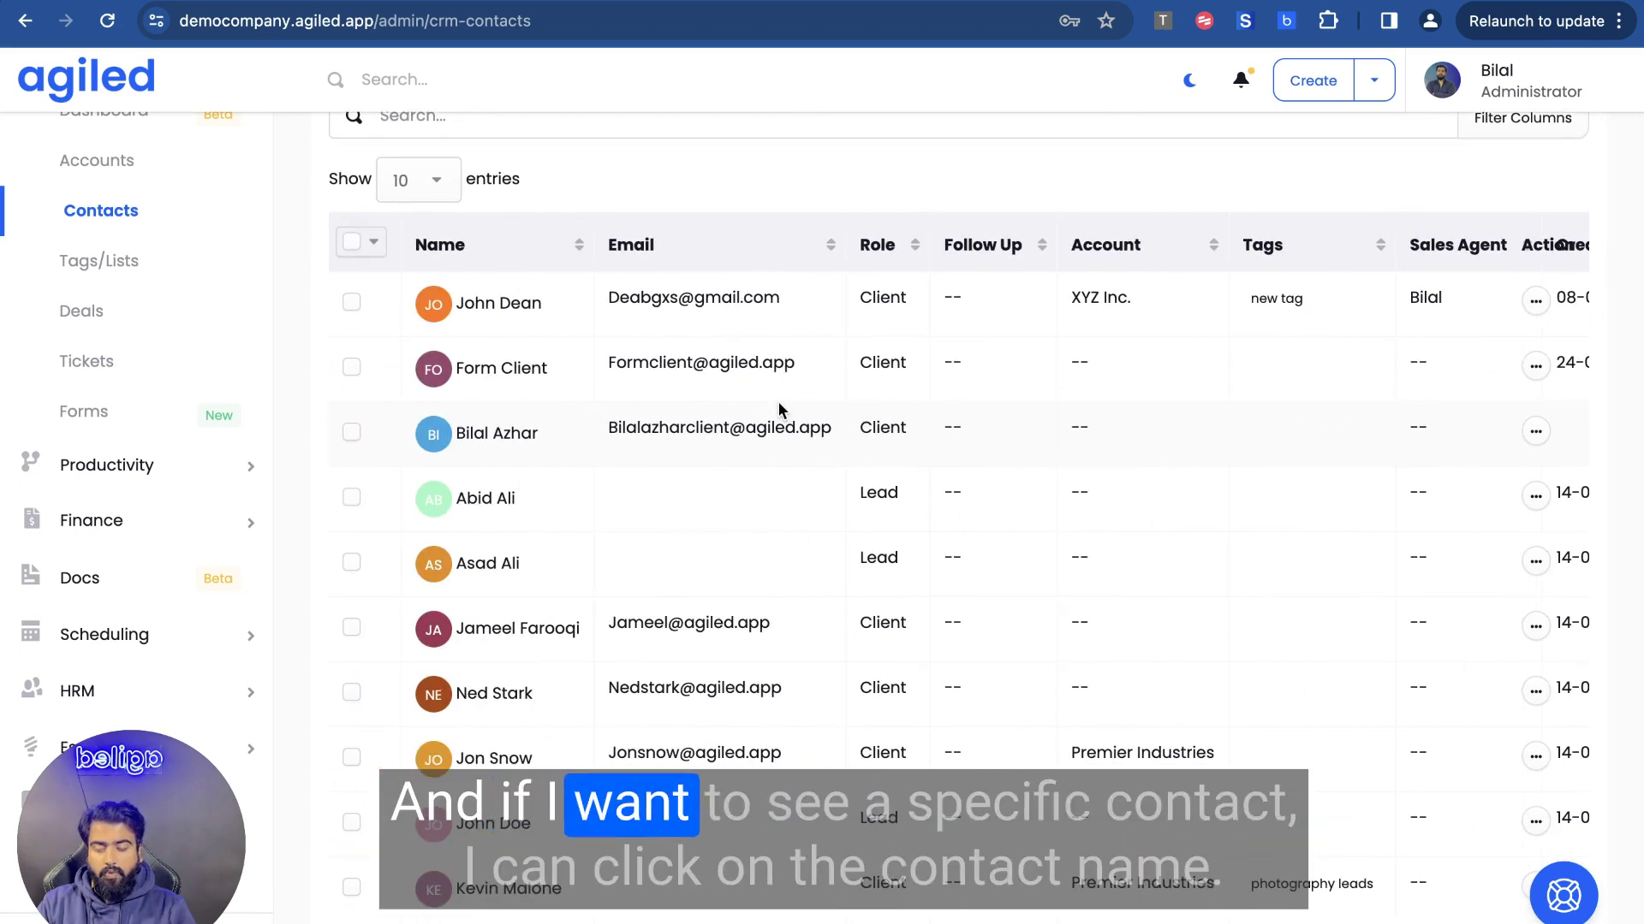
Open the record of the client belonging to the XYZ Inc. account, and return to the contacts list
scroll(874, 294, "up", 1)
scroll(874, 294, "up", 2)
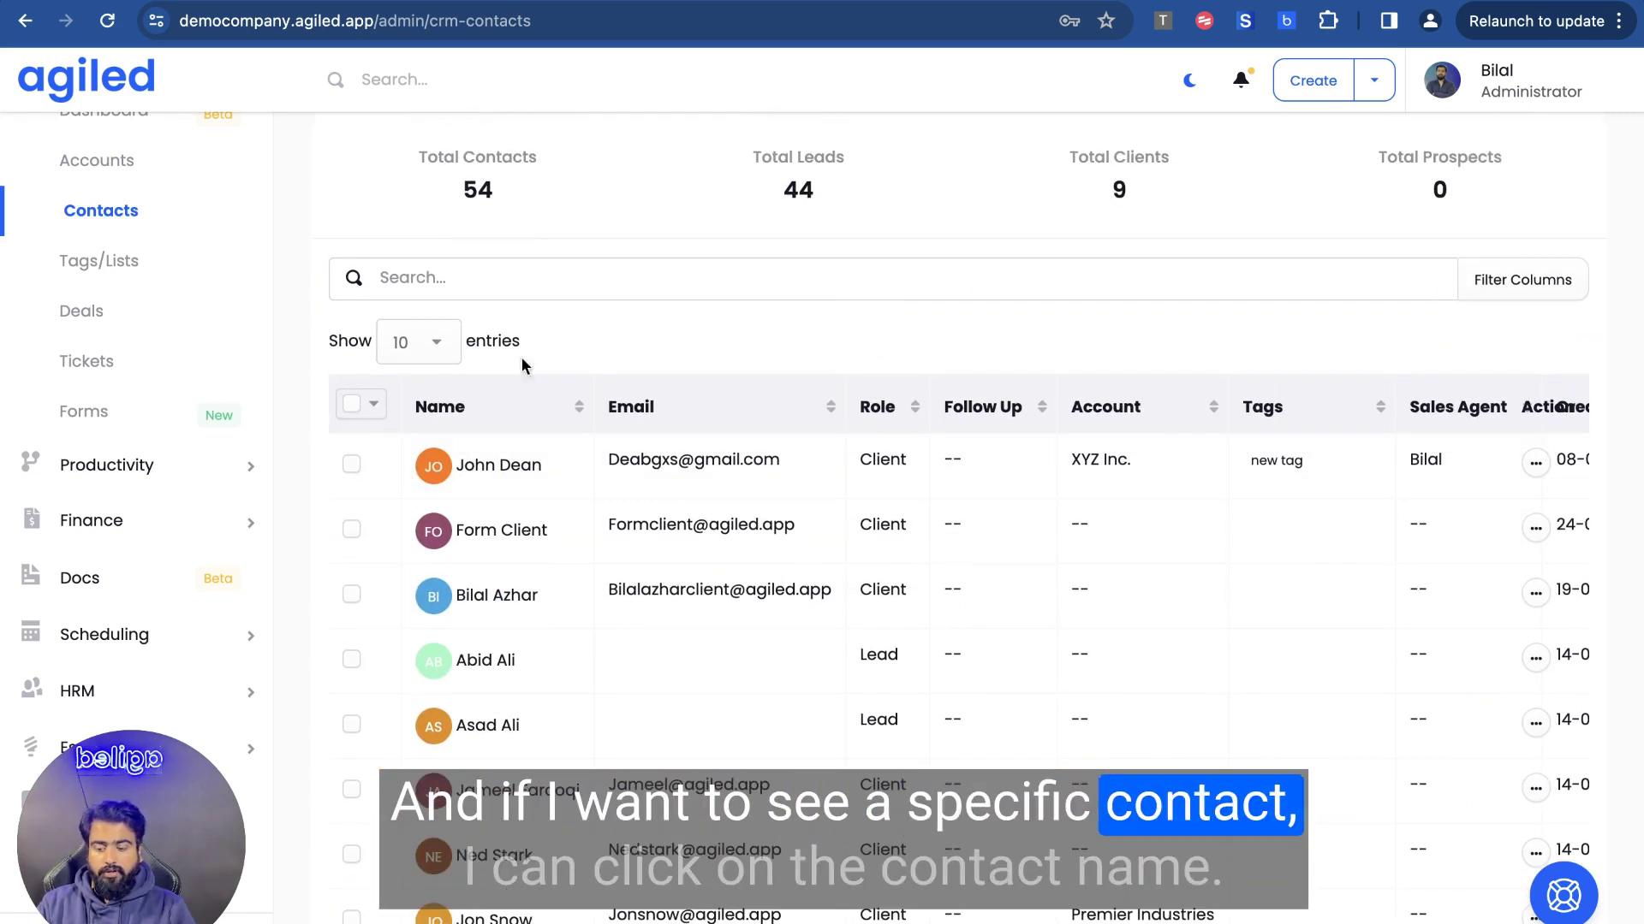
left_click(501, 463)
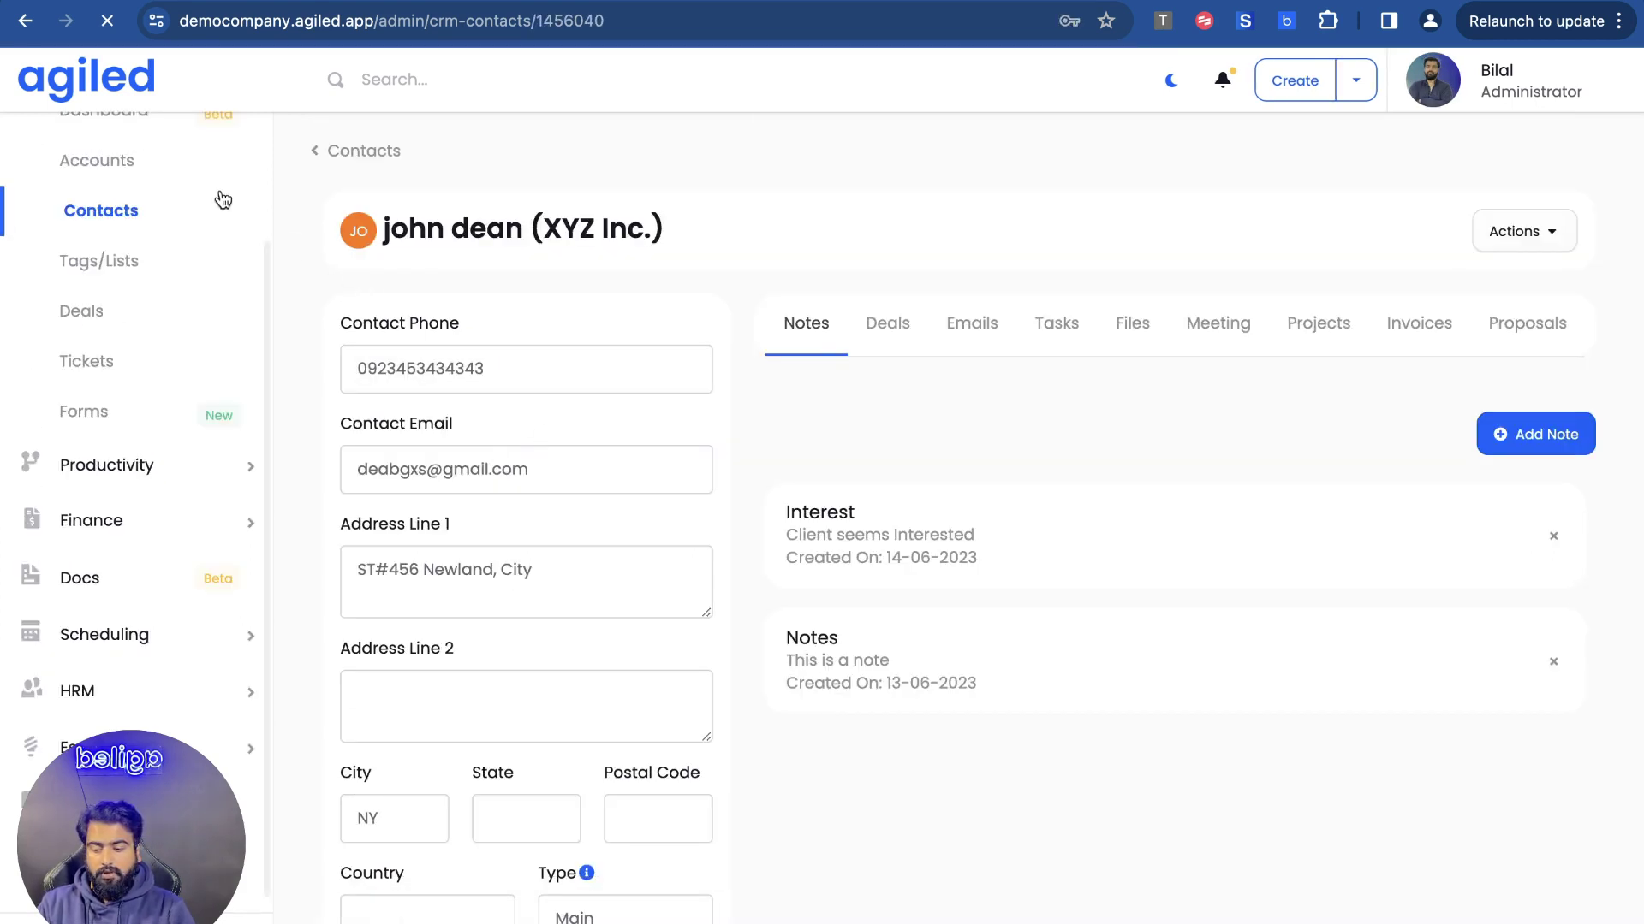
left_click(109, 221)
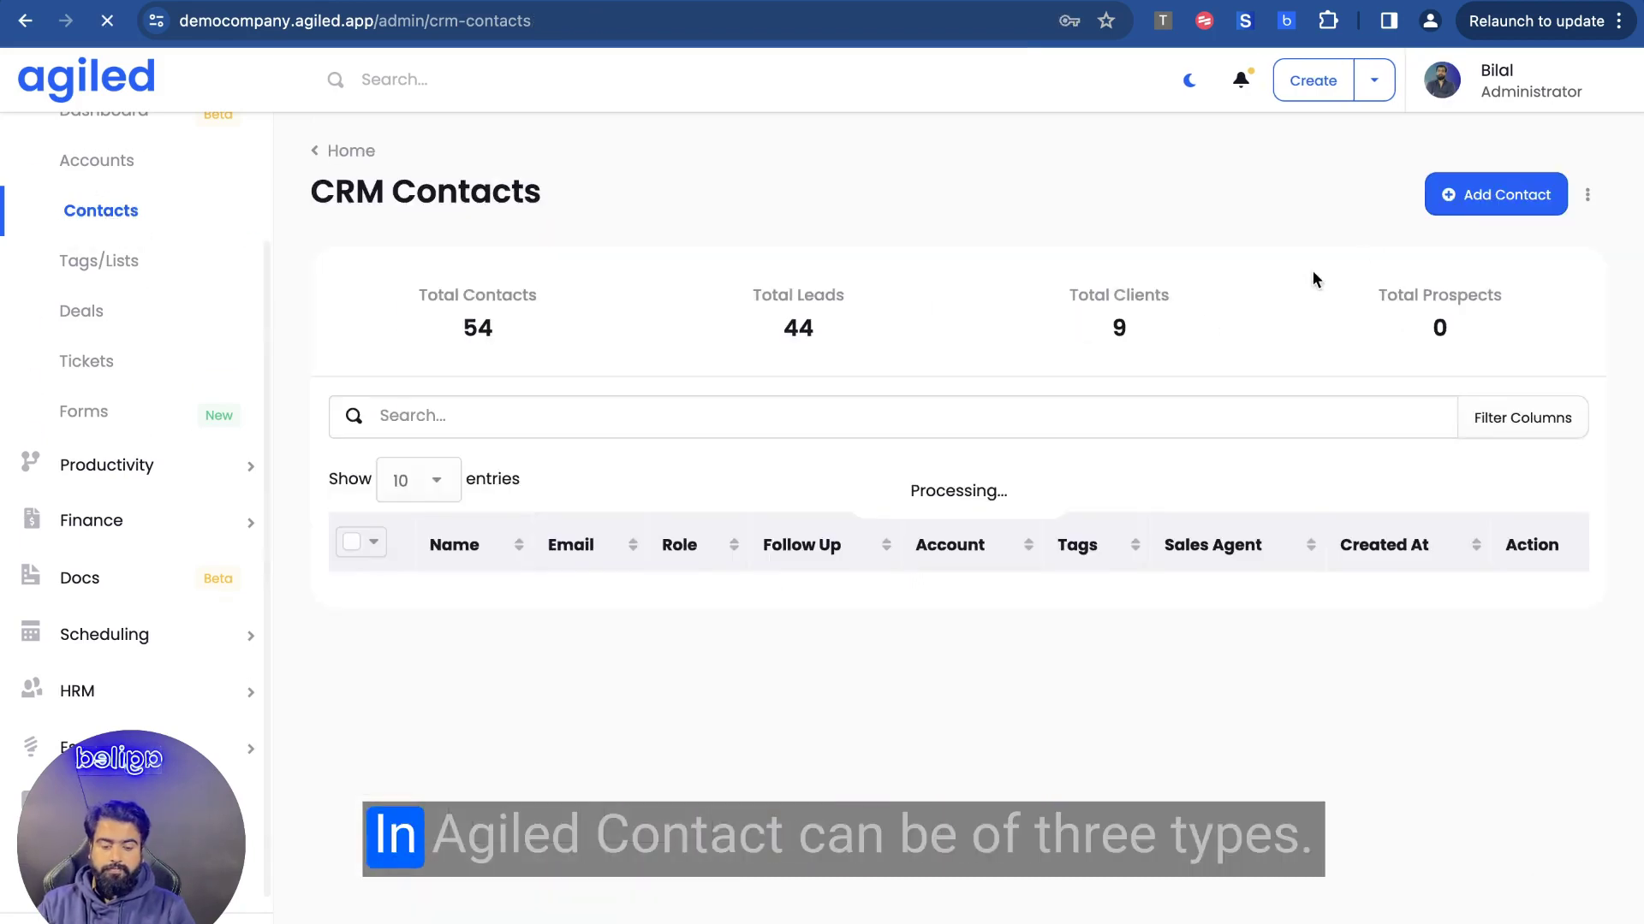
Start a new CRM contact and set its role to Client
left_click(1500, 212)
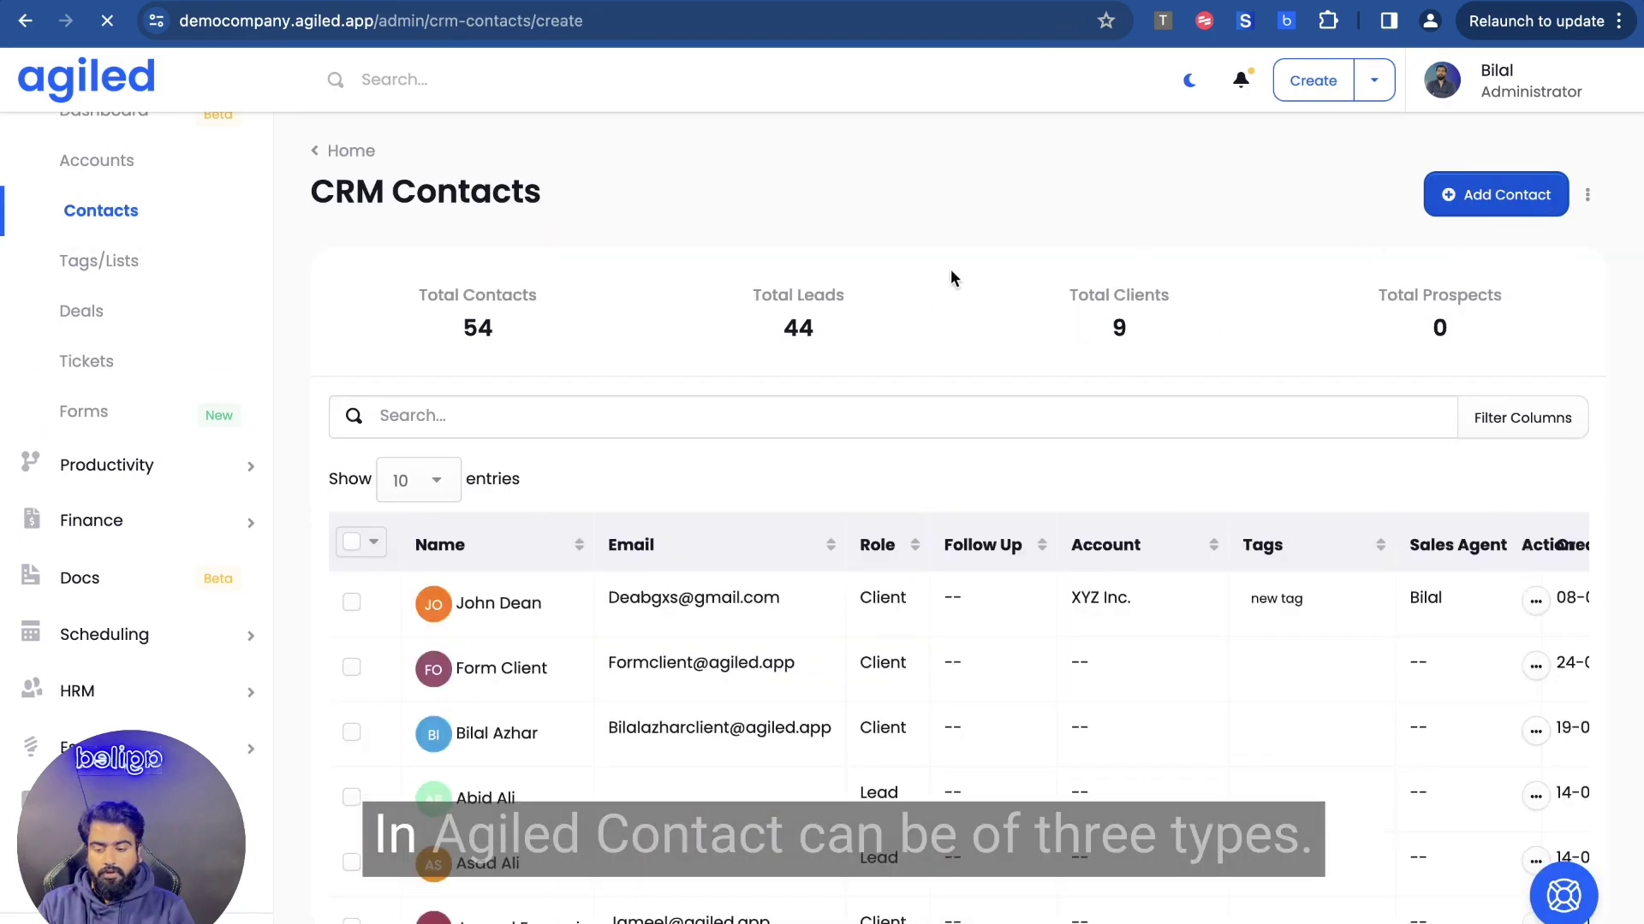
scroll(642, 319, "down", 1)
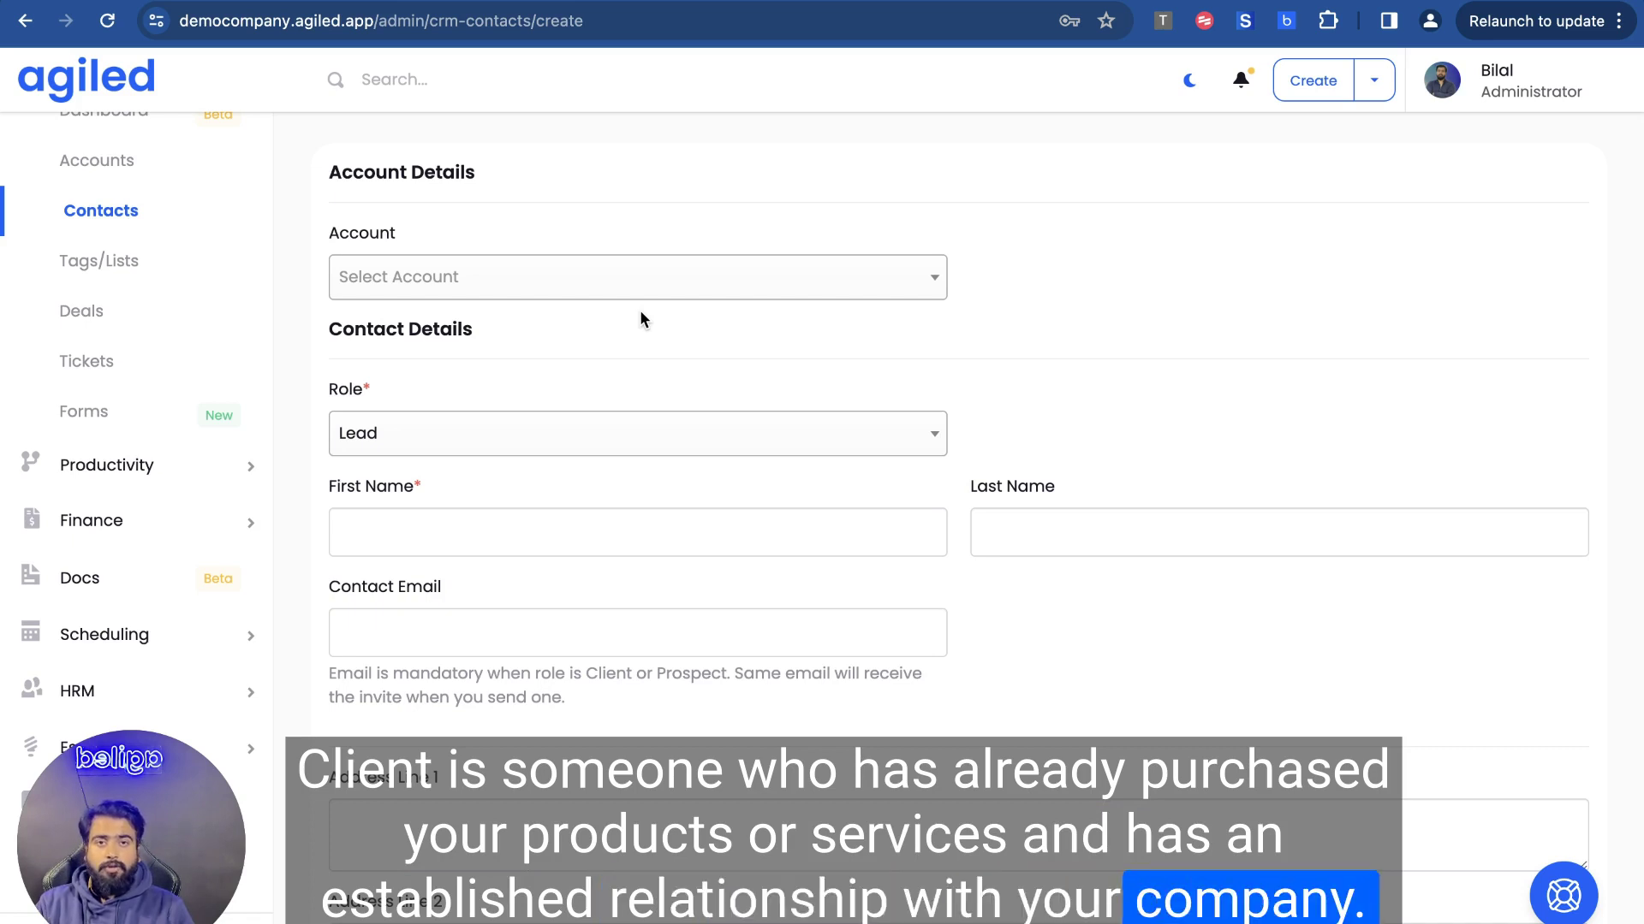
scroll(642, 318, "down", 1)
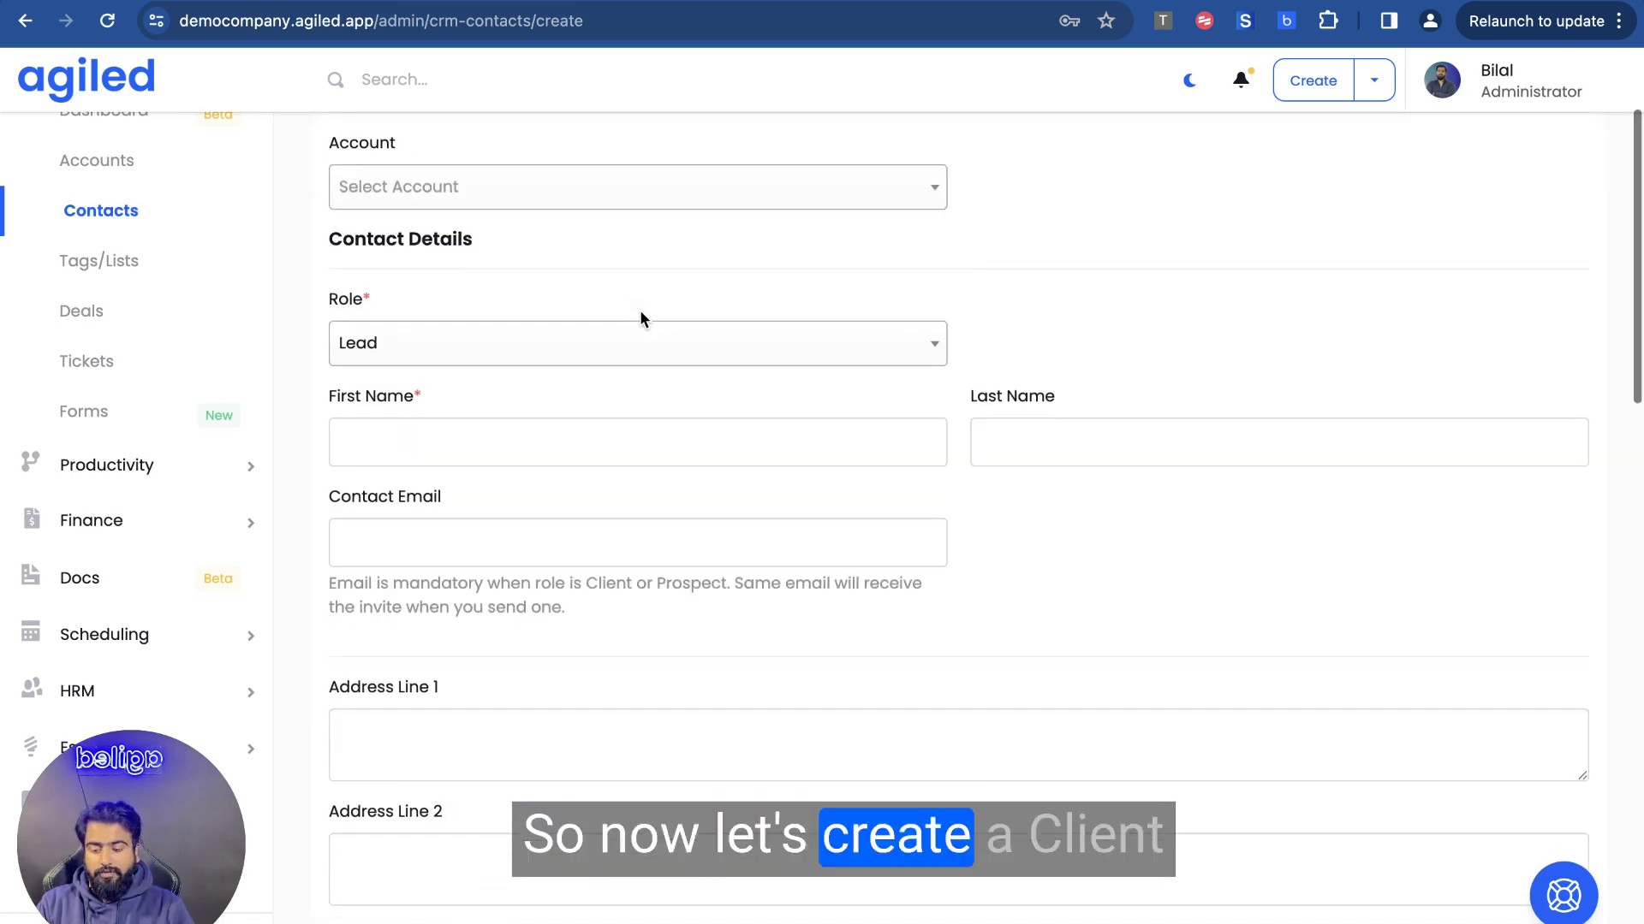
left_click(625, 336)
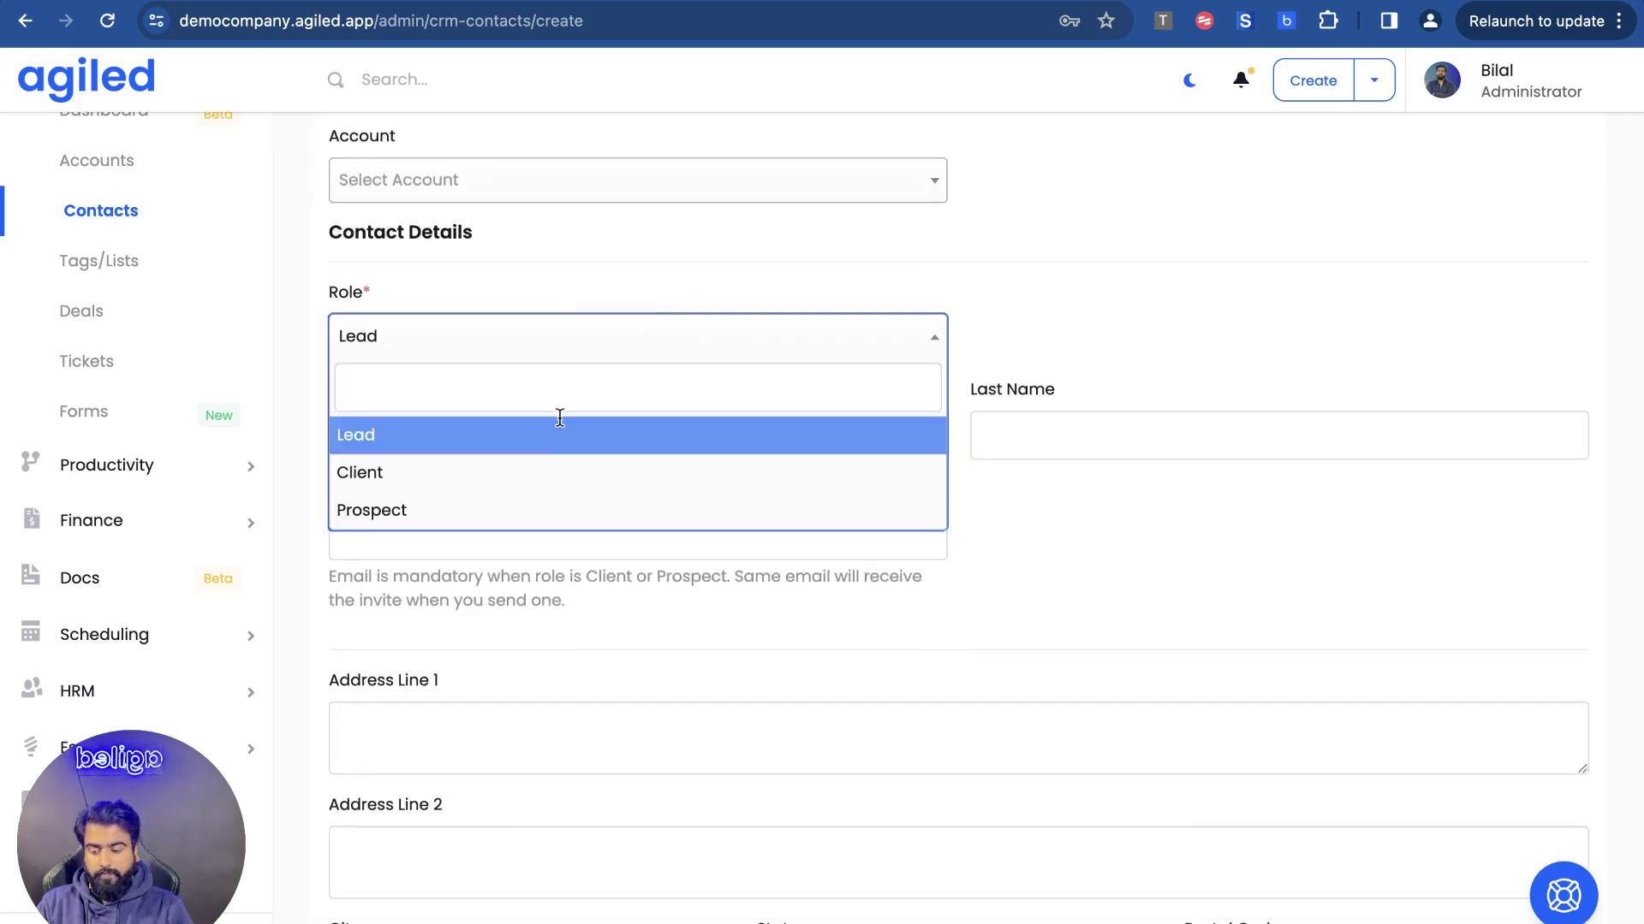
left_click(506, 472)
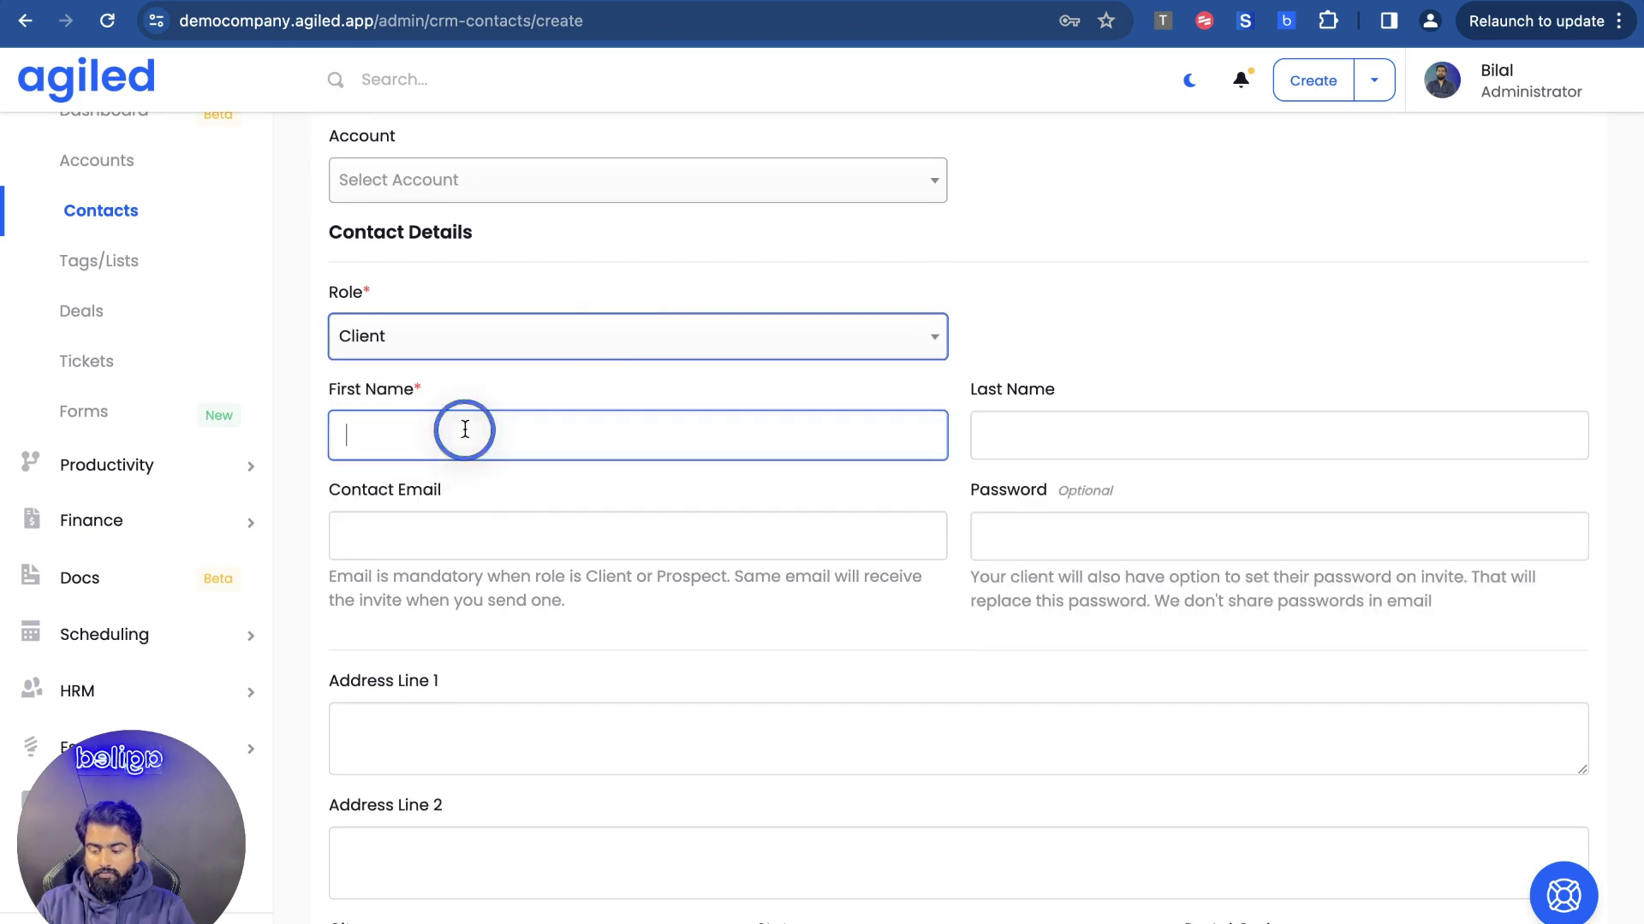
Enter the new client's first name, last name and contact email
type("Mi")
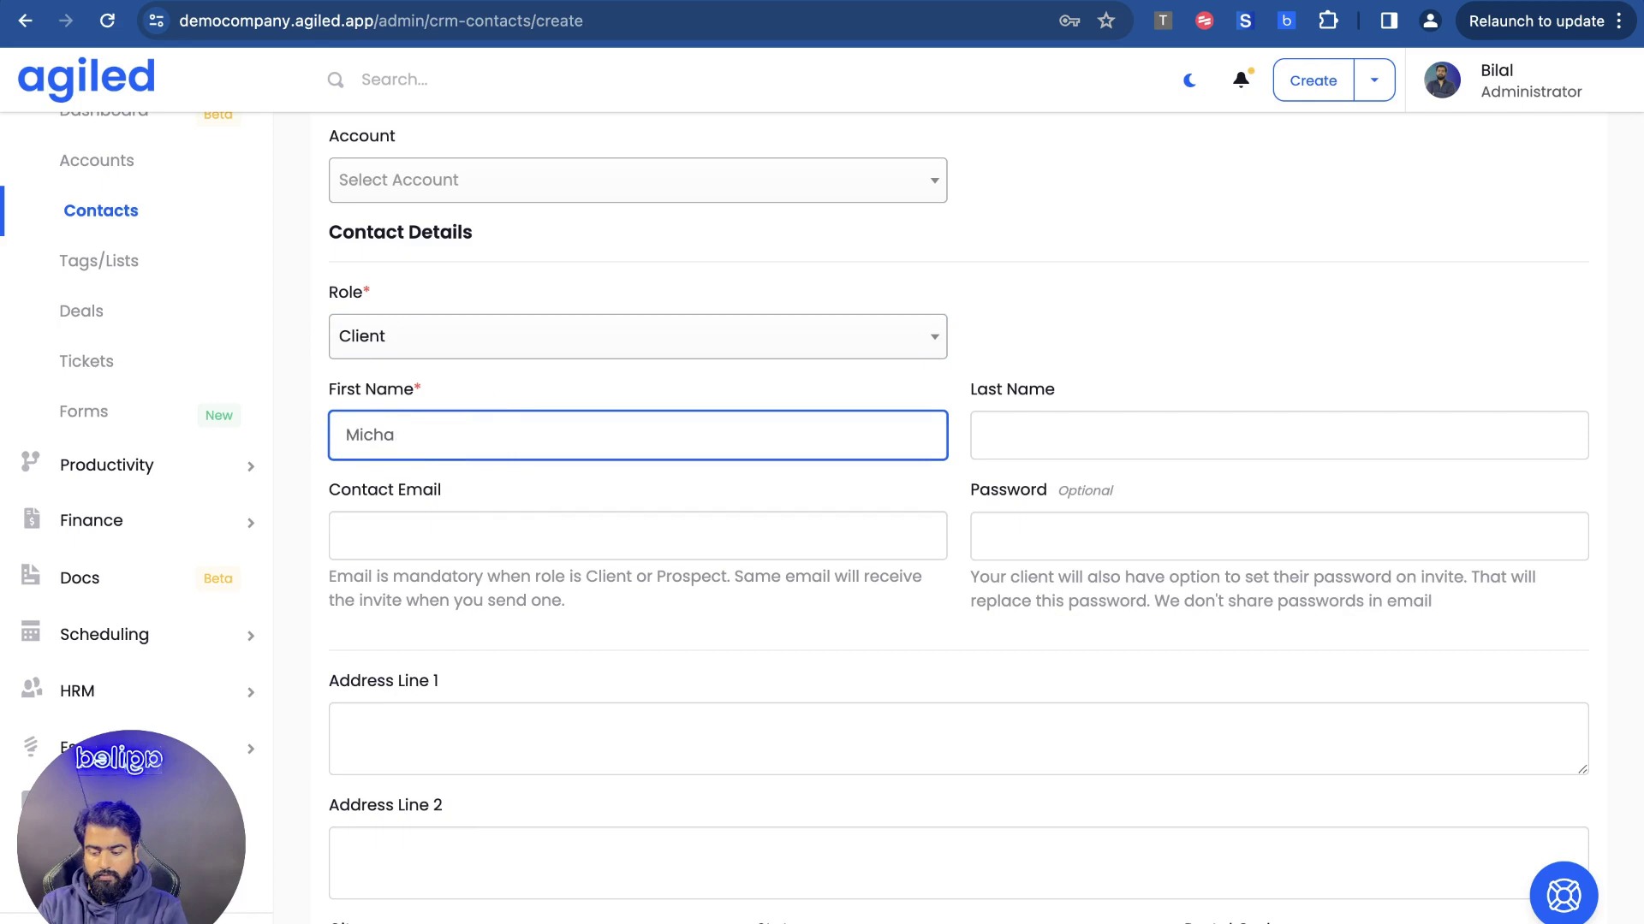
type("cheal")
key("Tab")
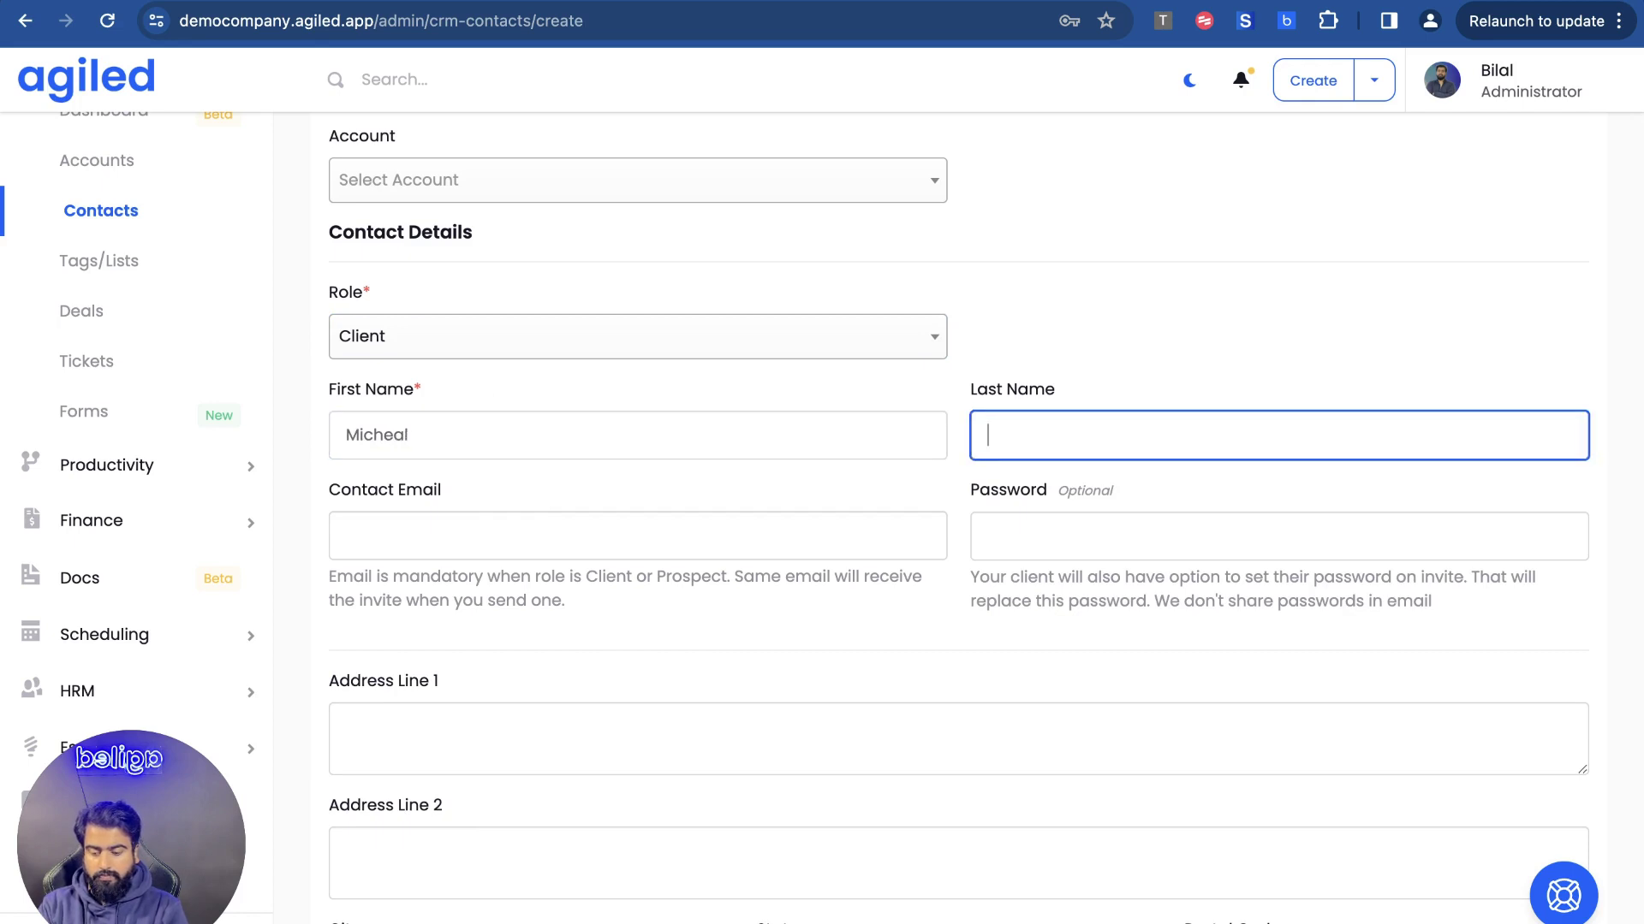
type("Sca")
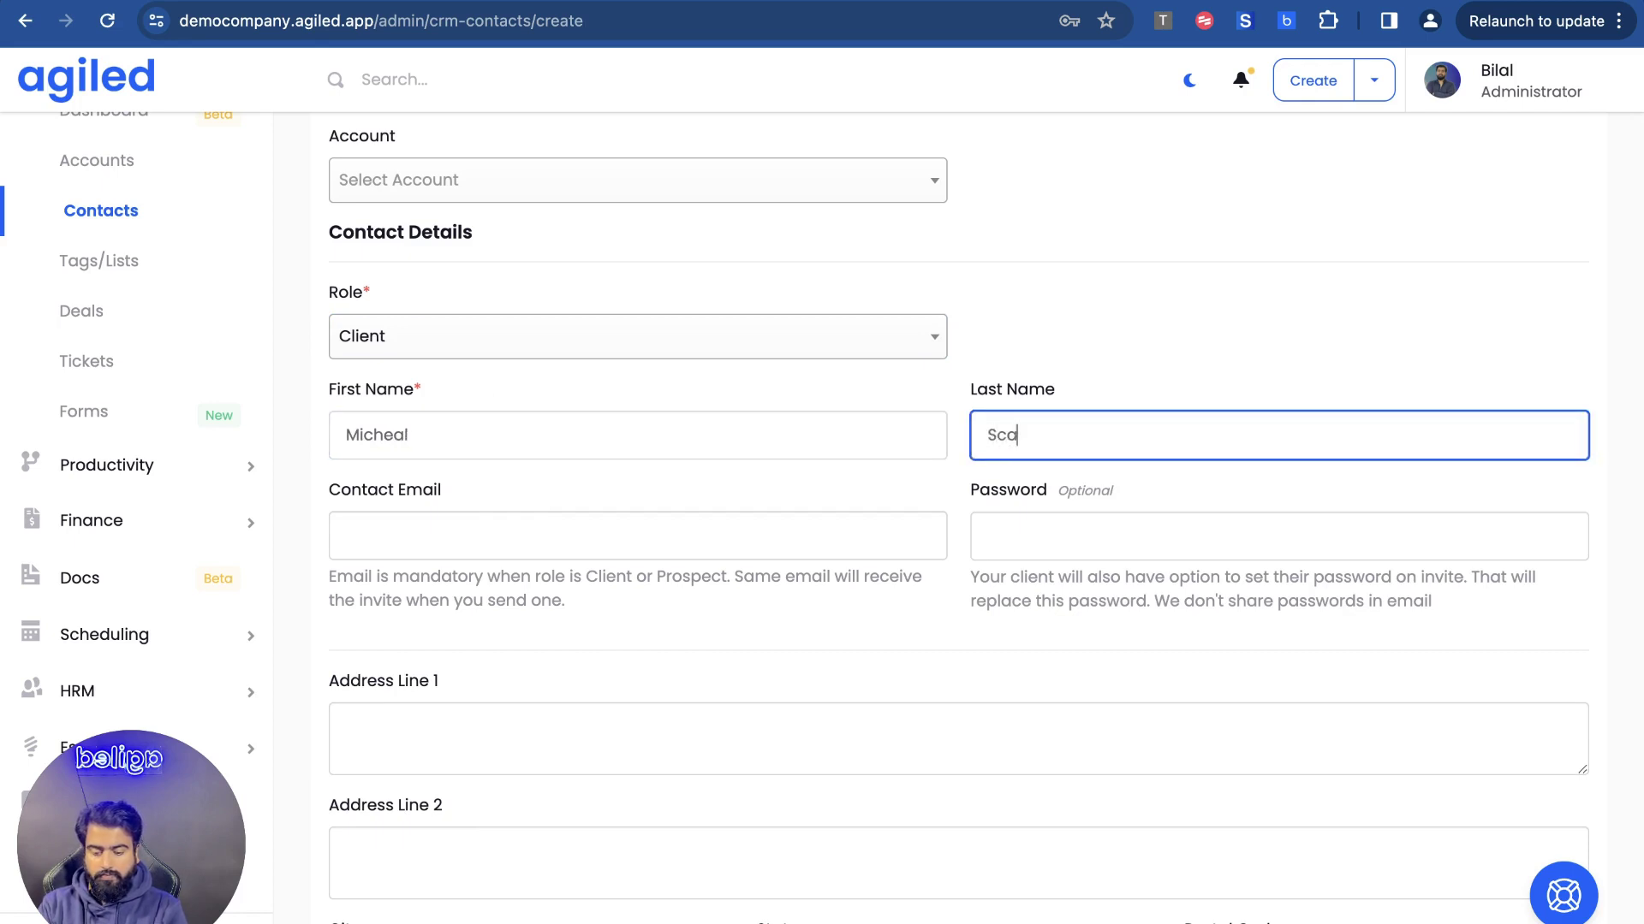
type("rn")
key("Tab")
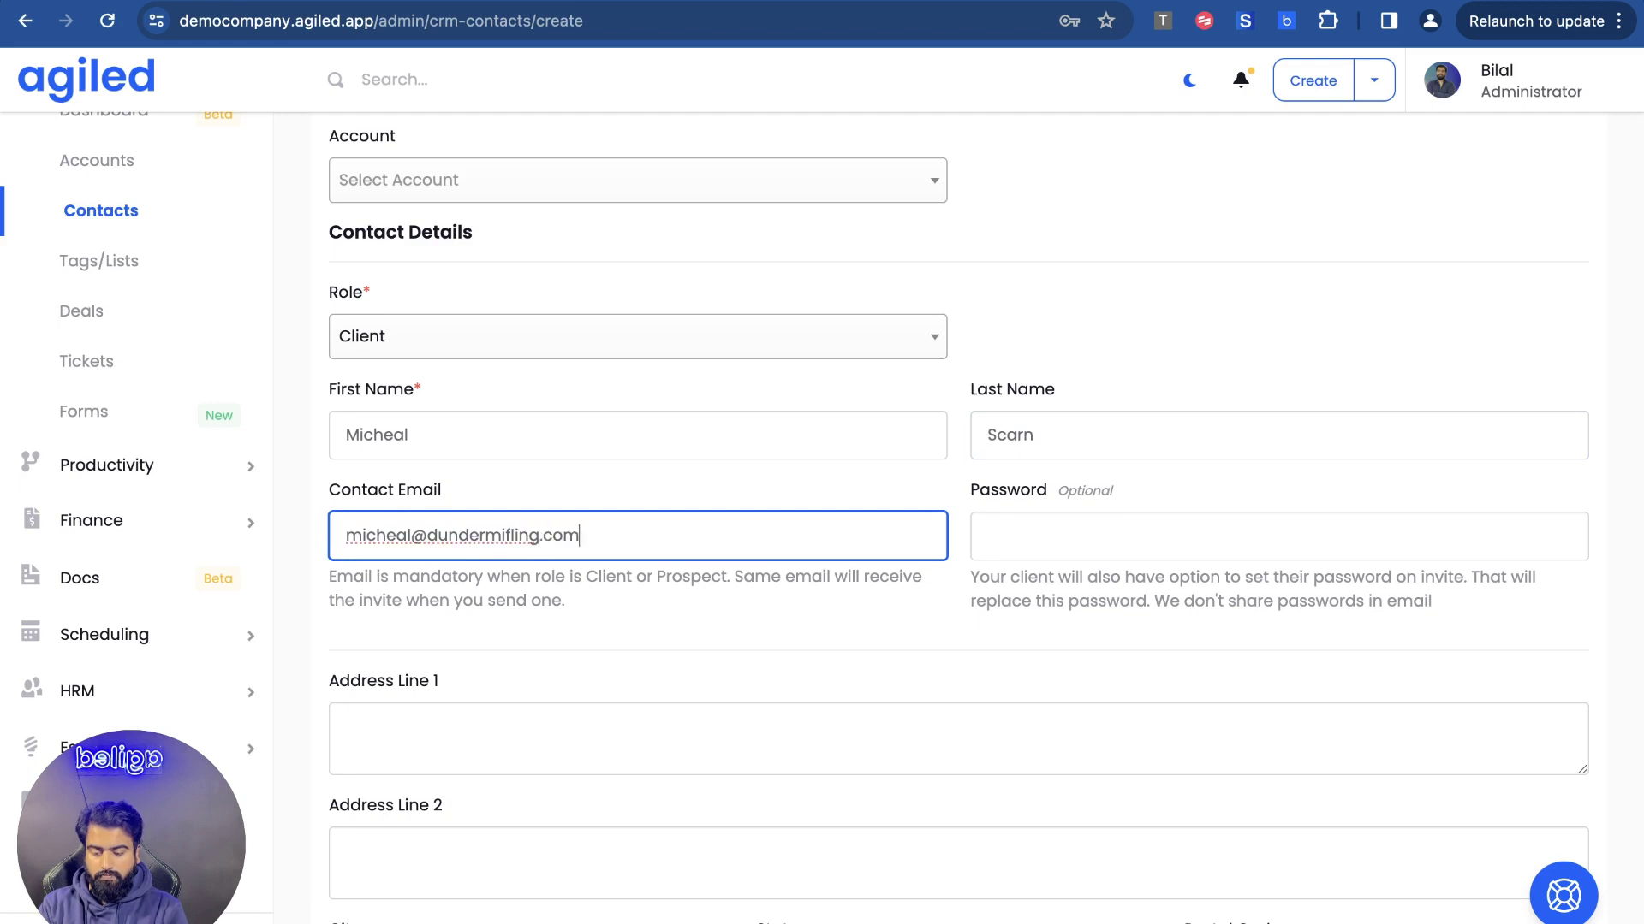
Review the new contact form's address, sales agent, life cycle stage, social profile, tax number and yearly income fields, including the available sales agents
scroll(588, 529, "down", 5)
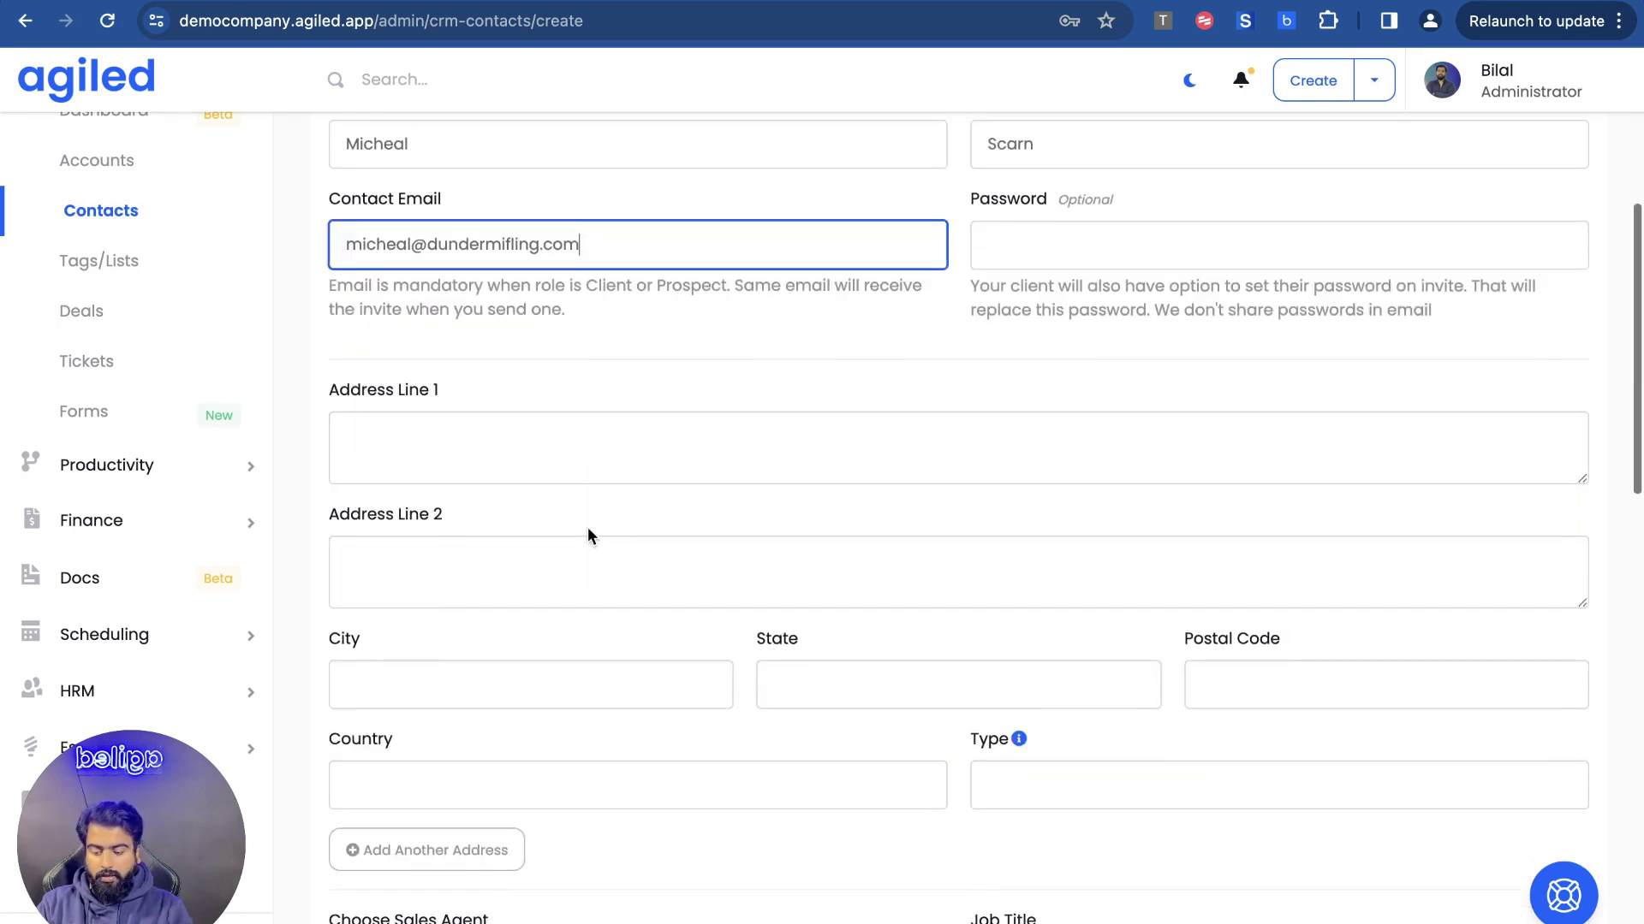
scroll(588, 529, "down", 3)
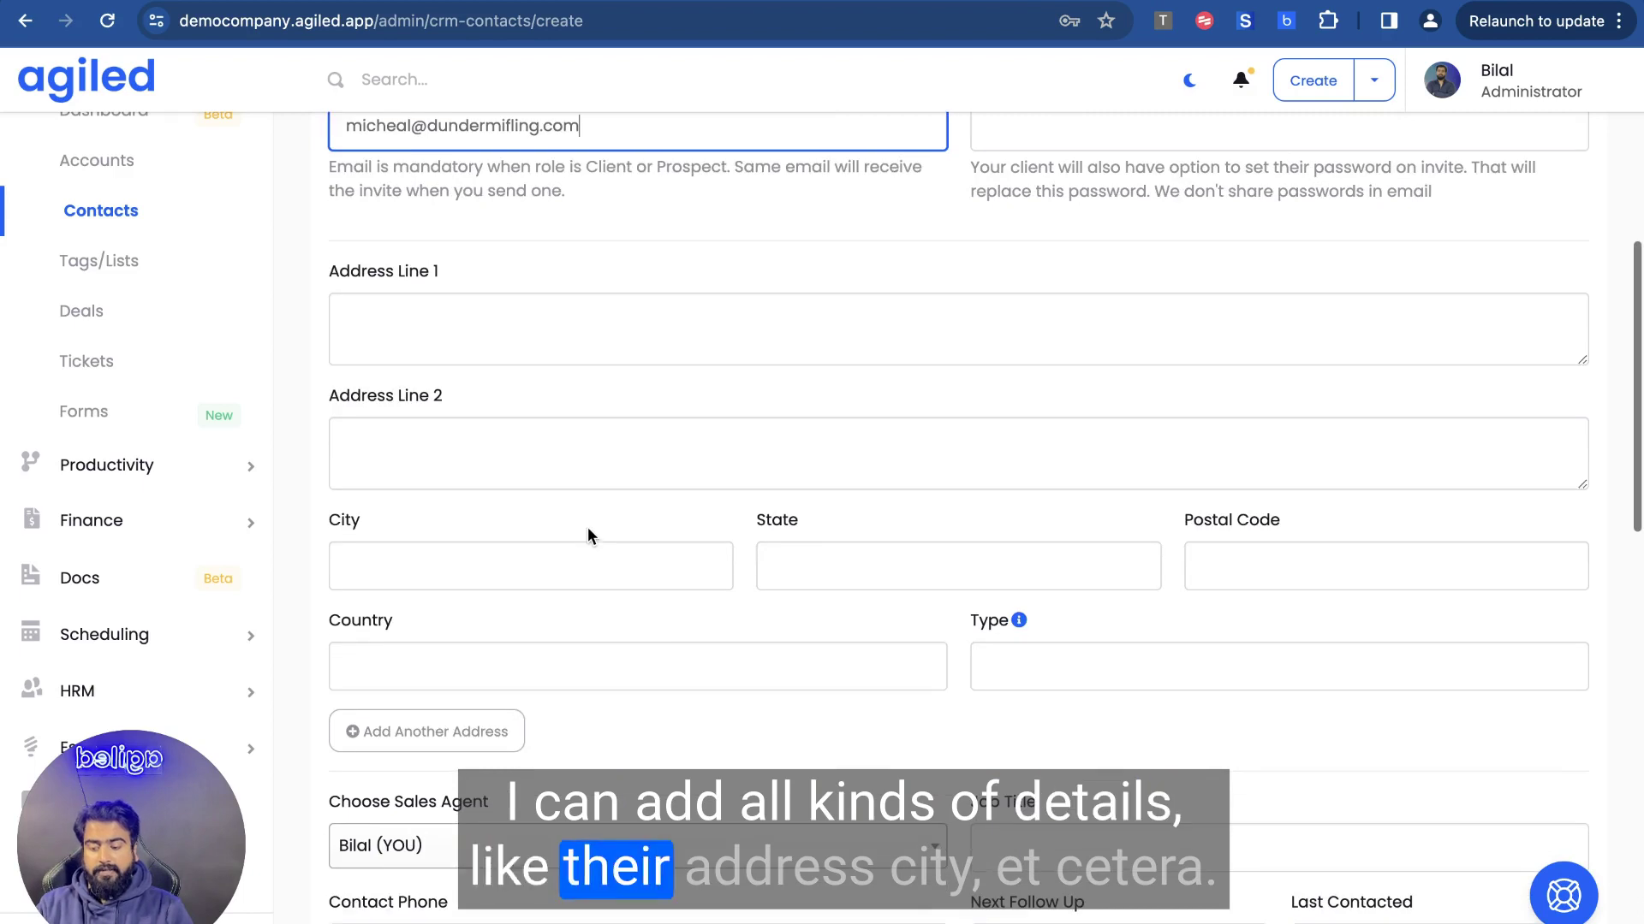
scroll(588, 529, "down", 2)
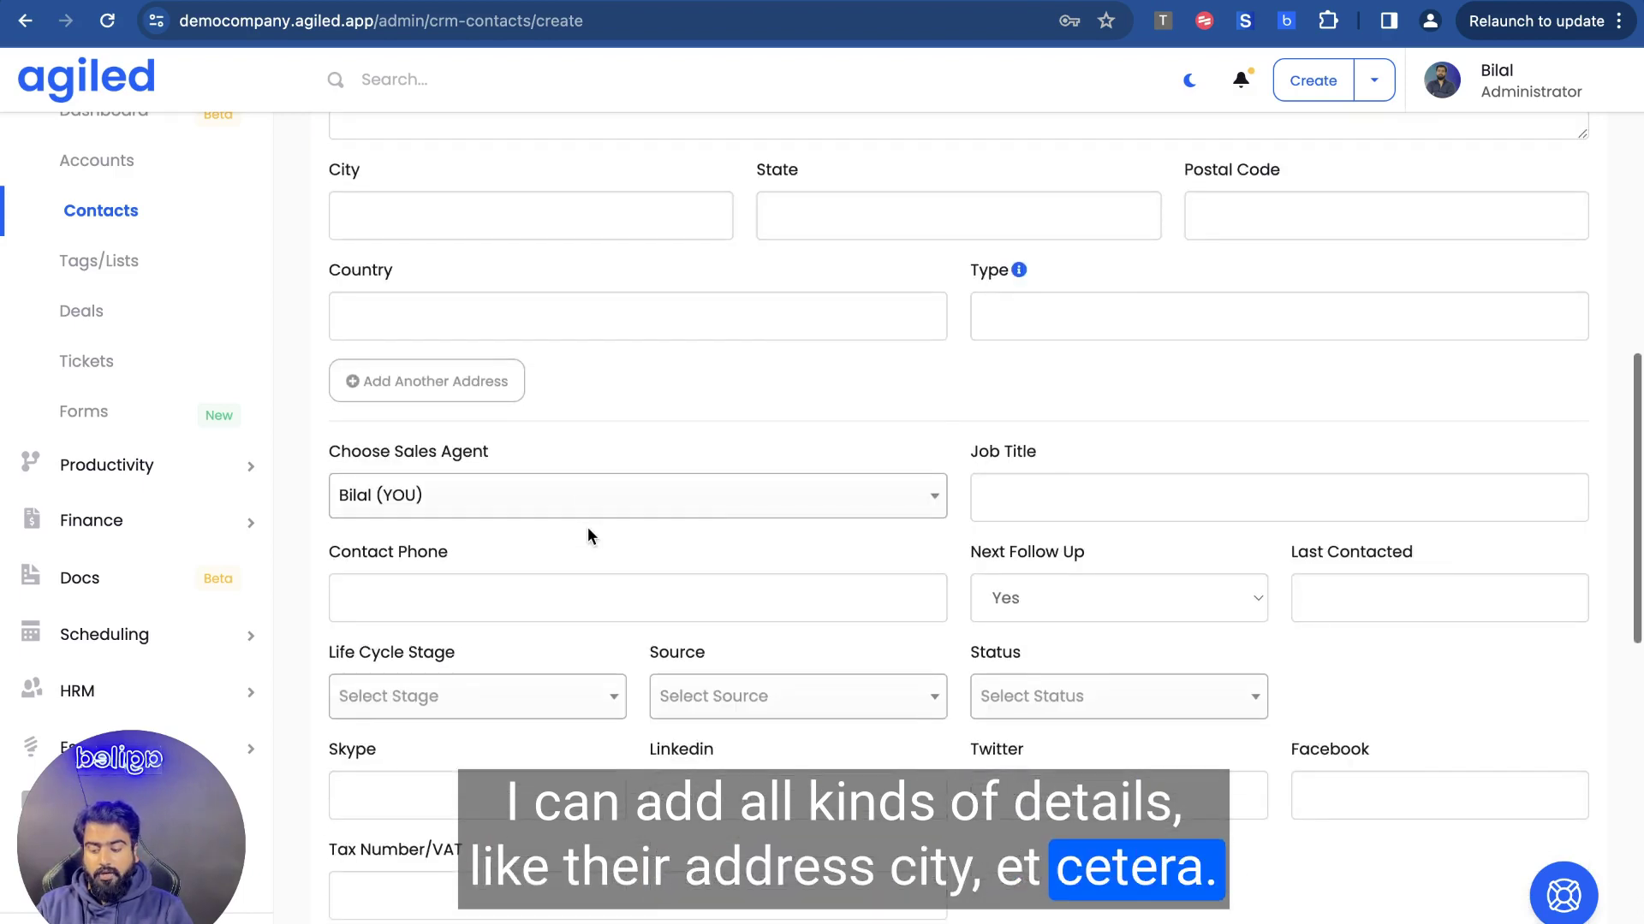
left_click(617, 503)
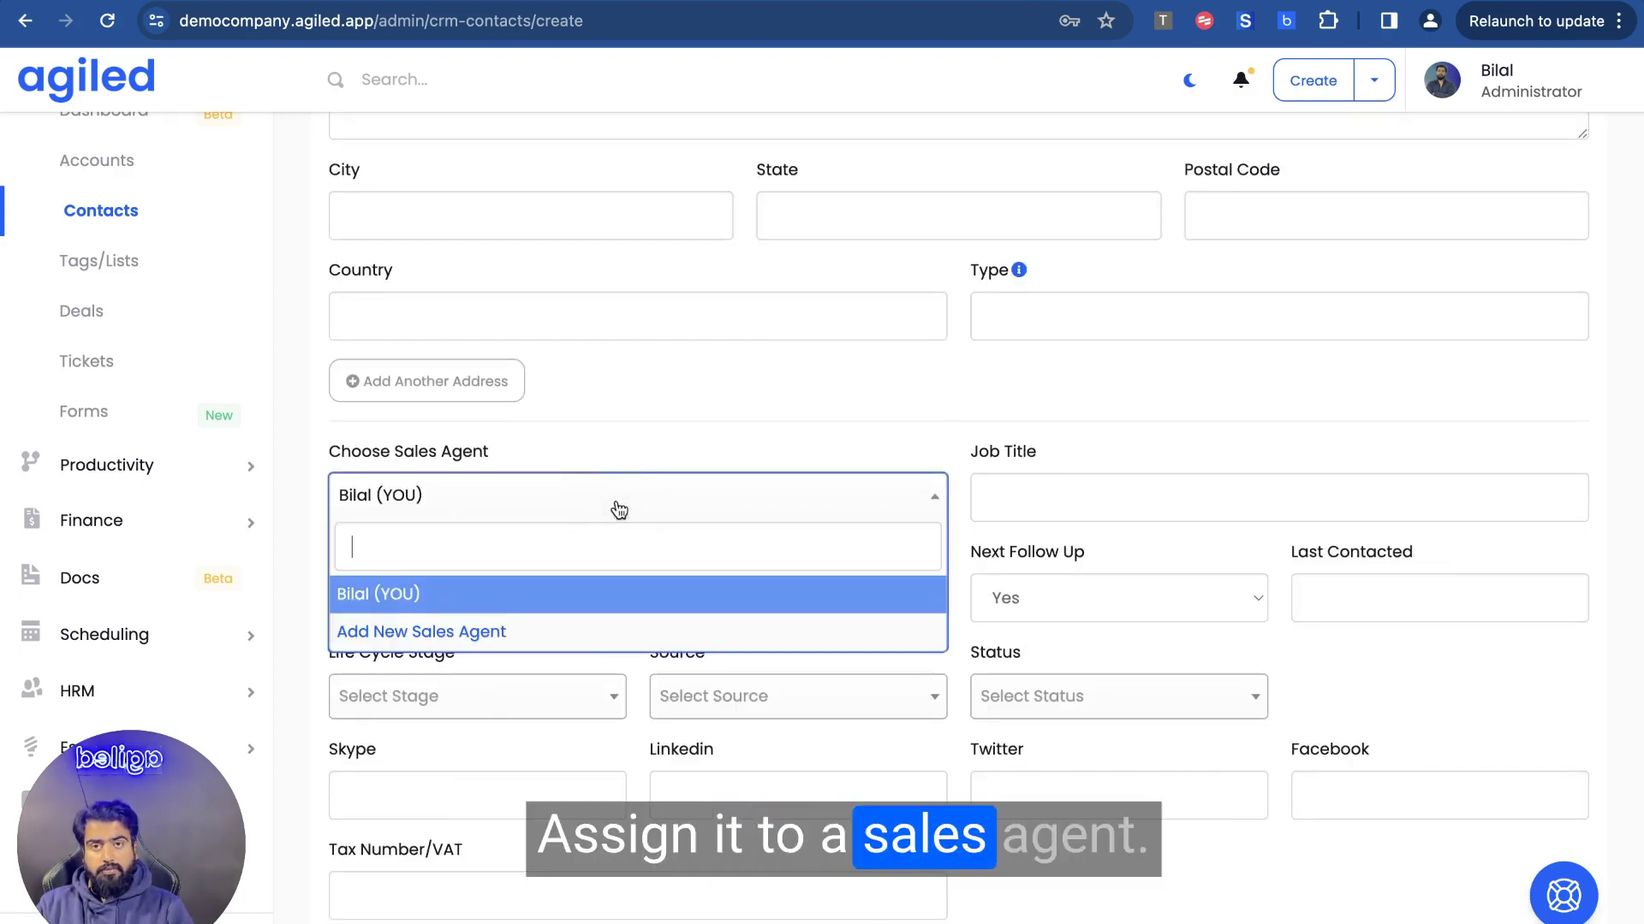
left_click(539, 460)
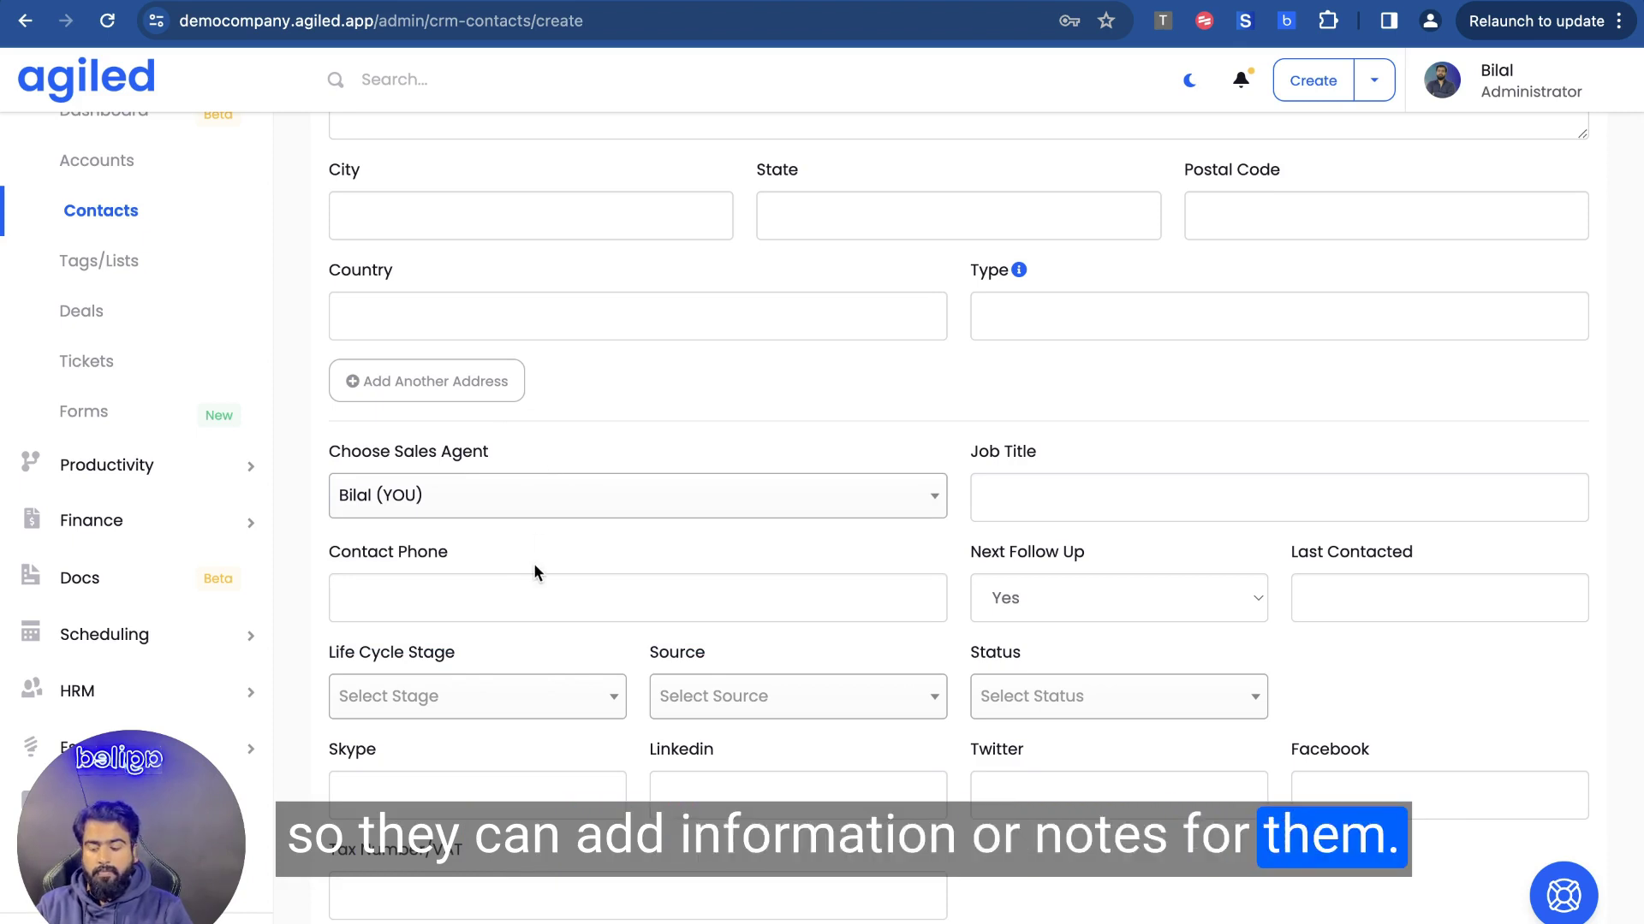
scroll(533, 563, "down", 2)
scroll(566, 538, "down", 1)
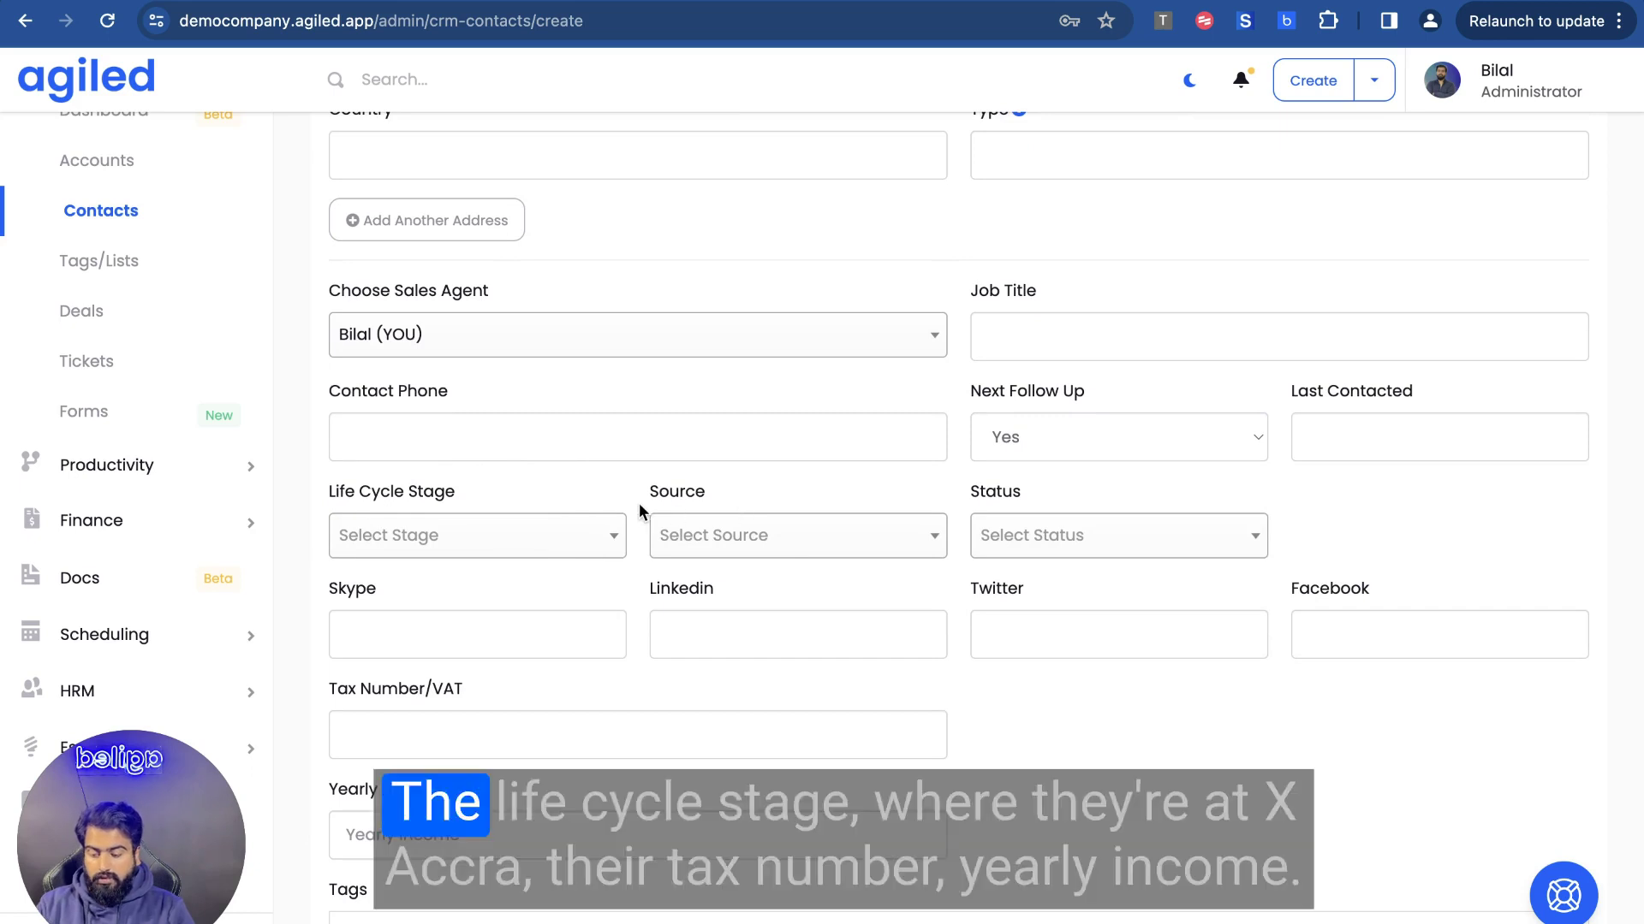
scroll(638, 505, "down", 2)
scroll(638, 505, "down", 6)
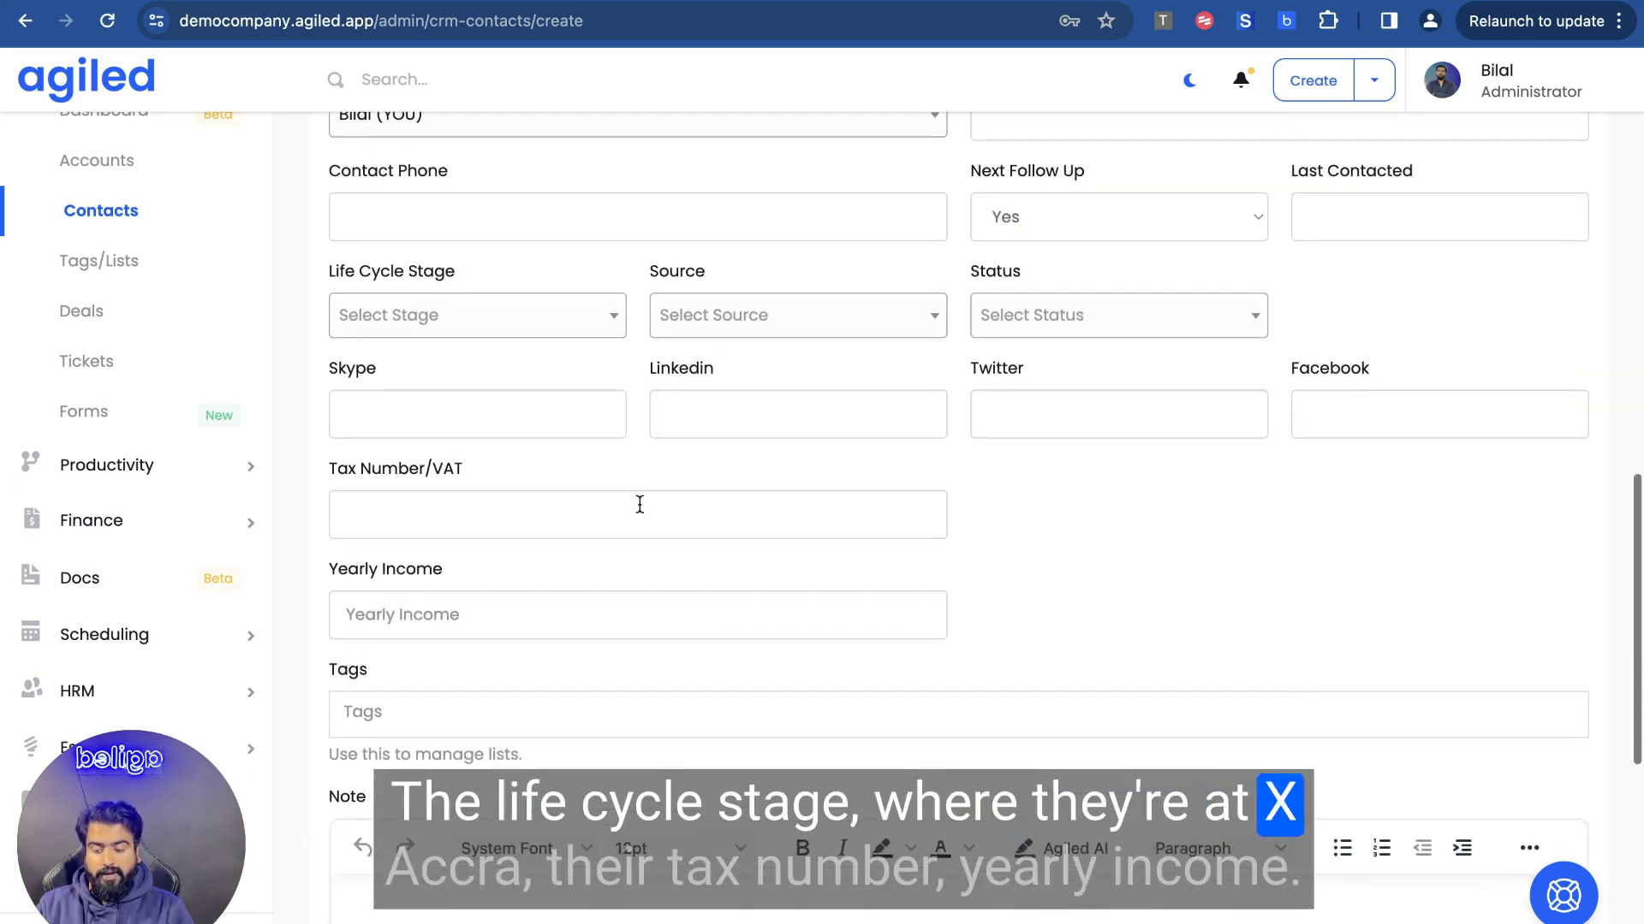
scroll(639, 505, "down", 4)
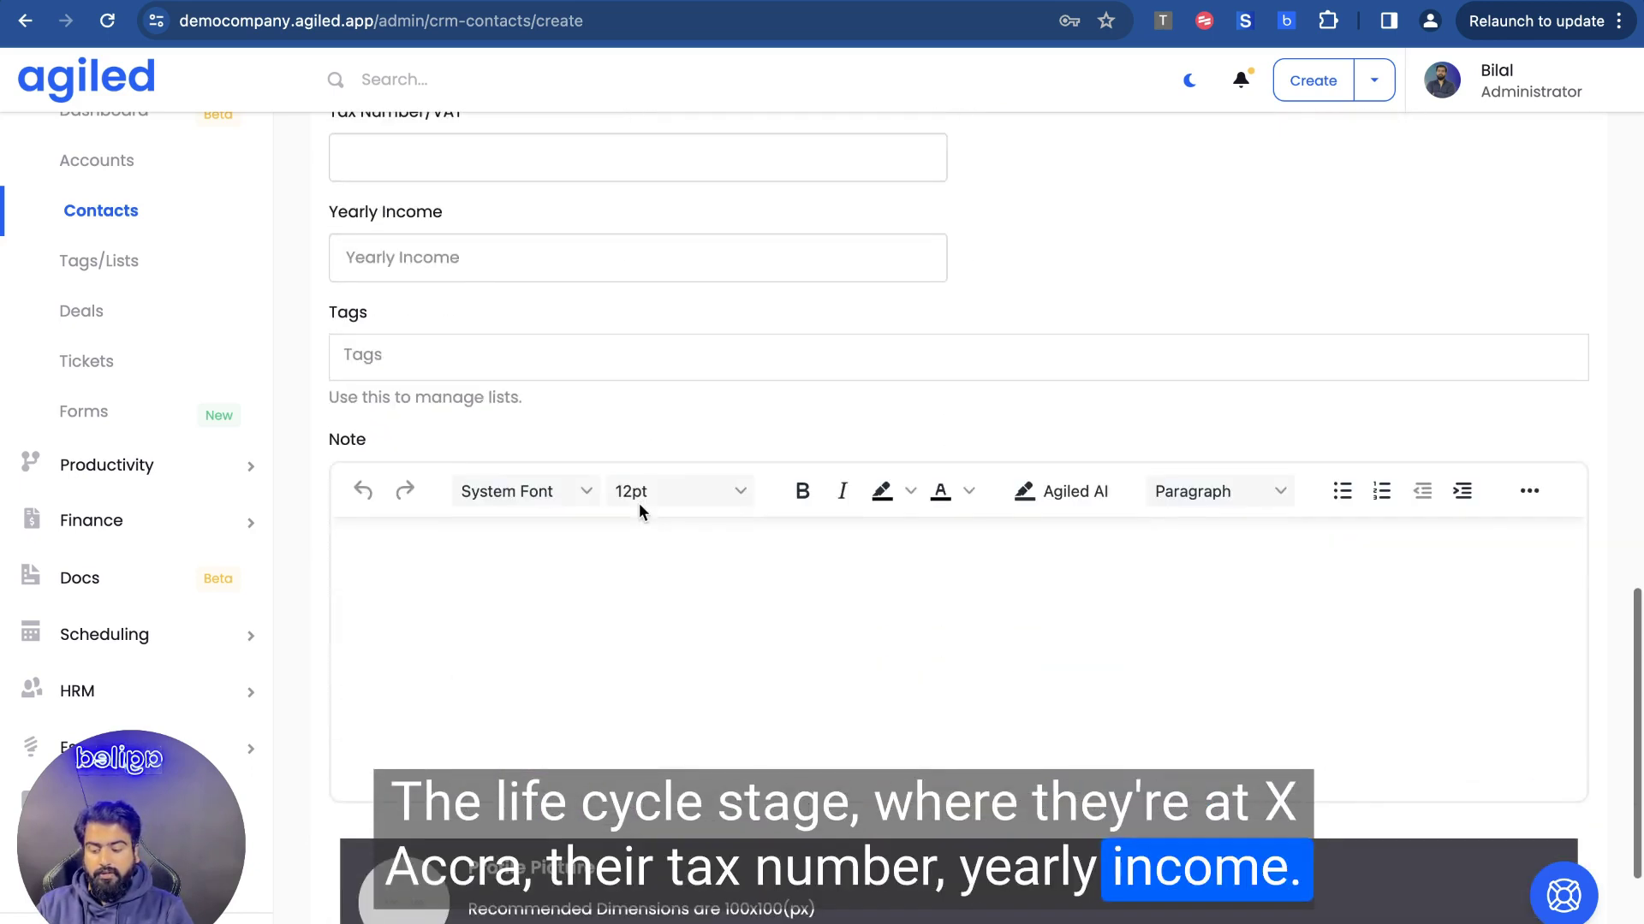
Add the tag "website" to the new client and save the contact without sending an invite
left_click(649, 347)
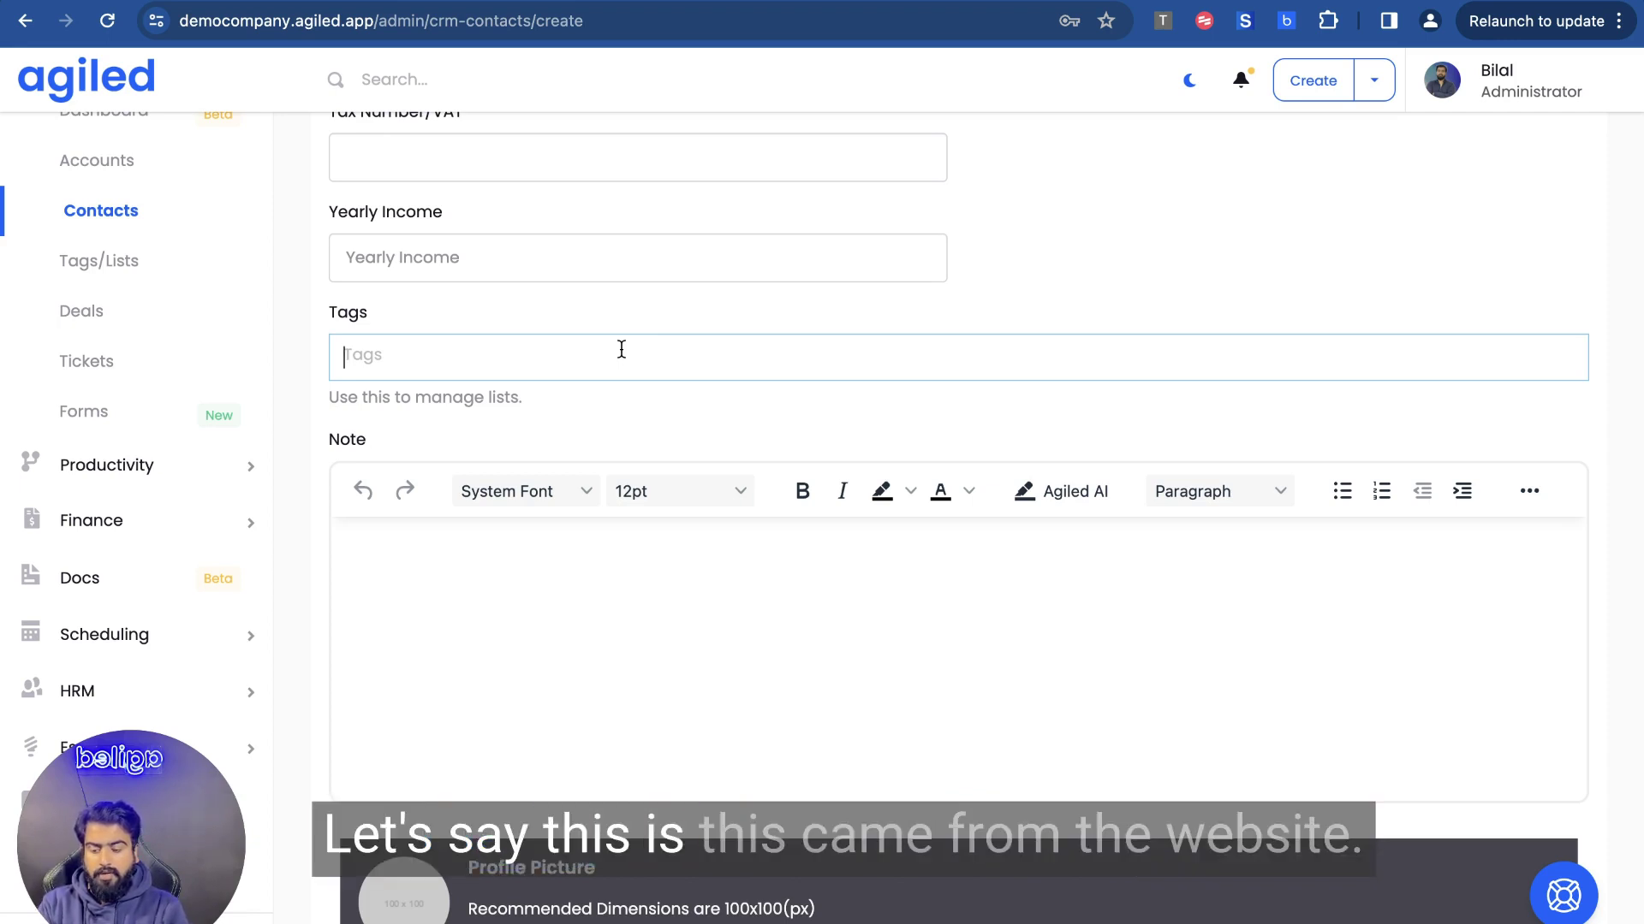
type("website")
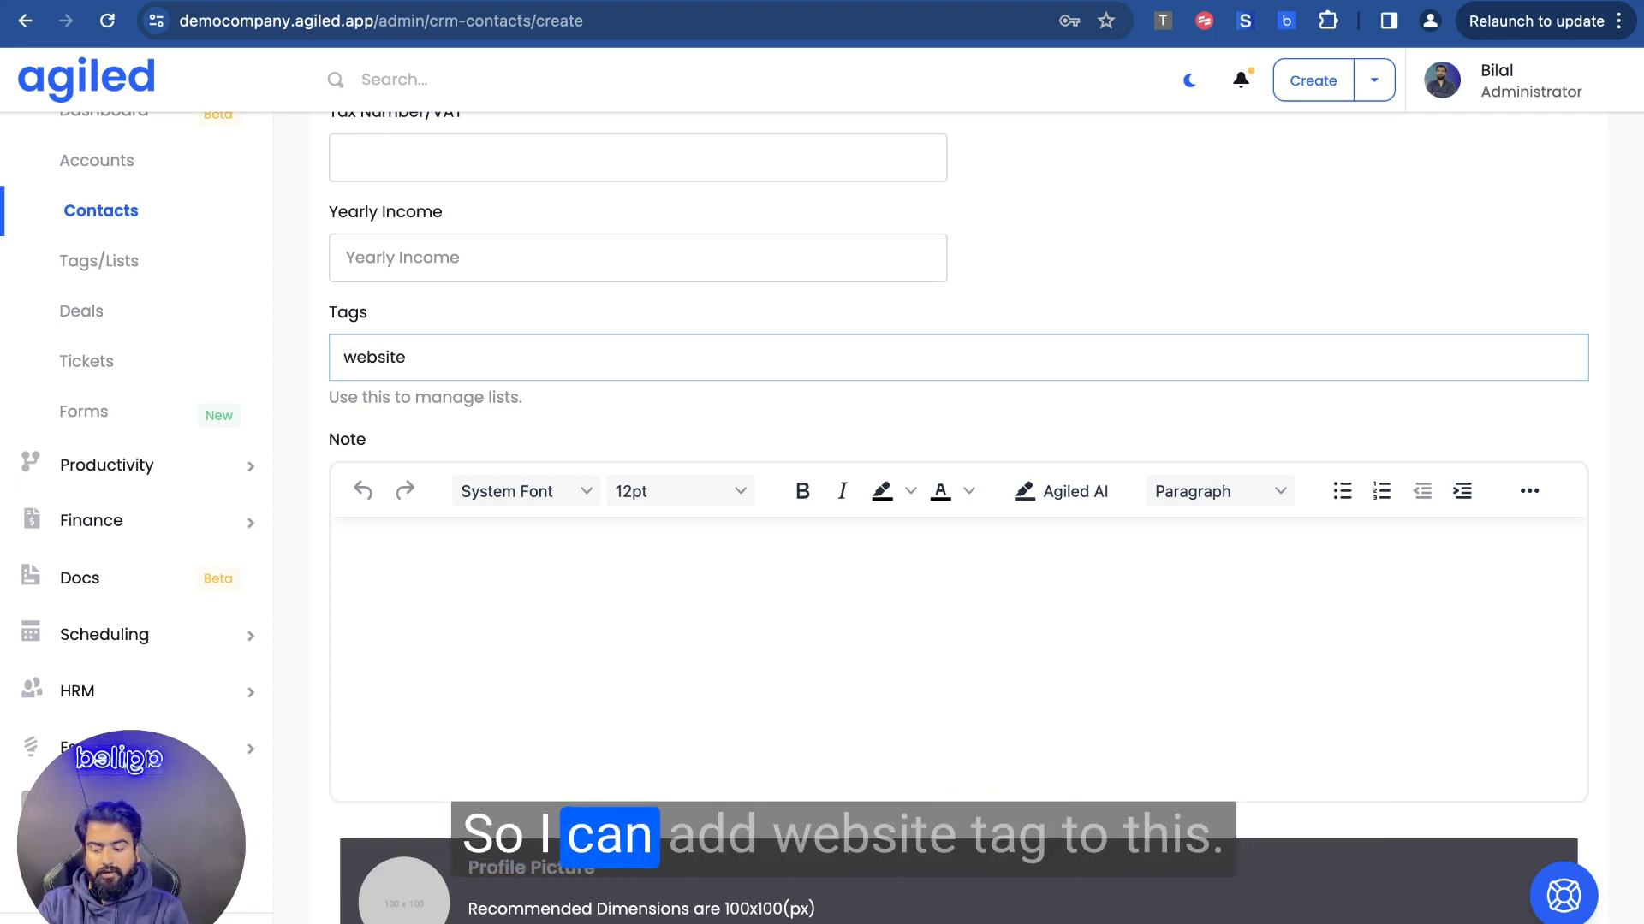
key("Return")
scroll(615, 423, "down", 2)
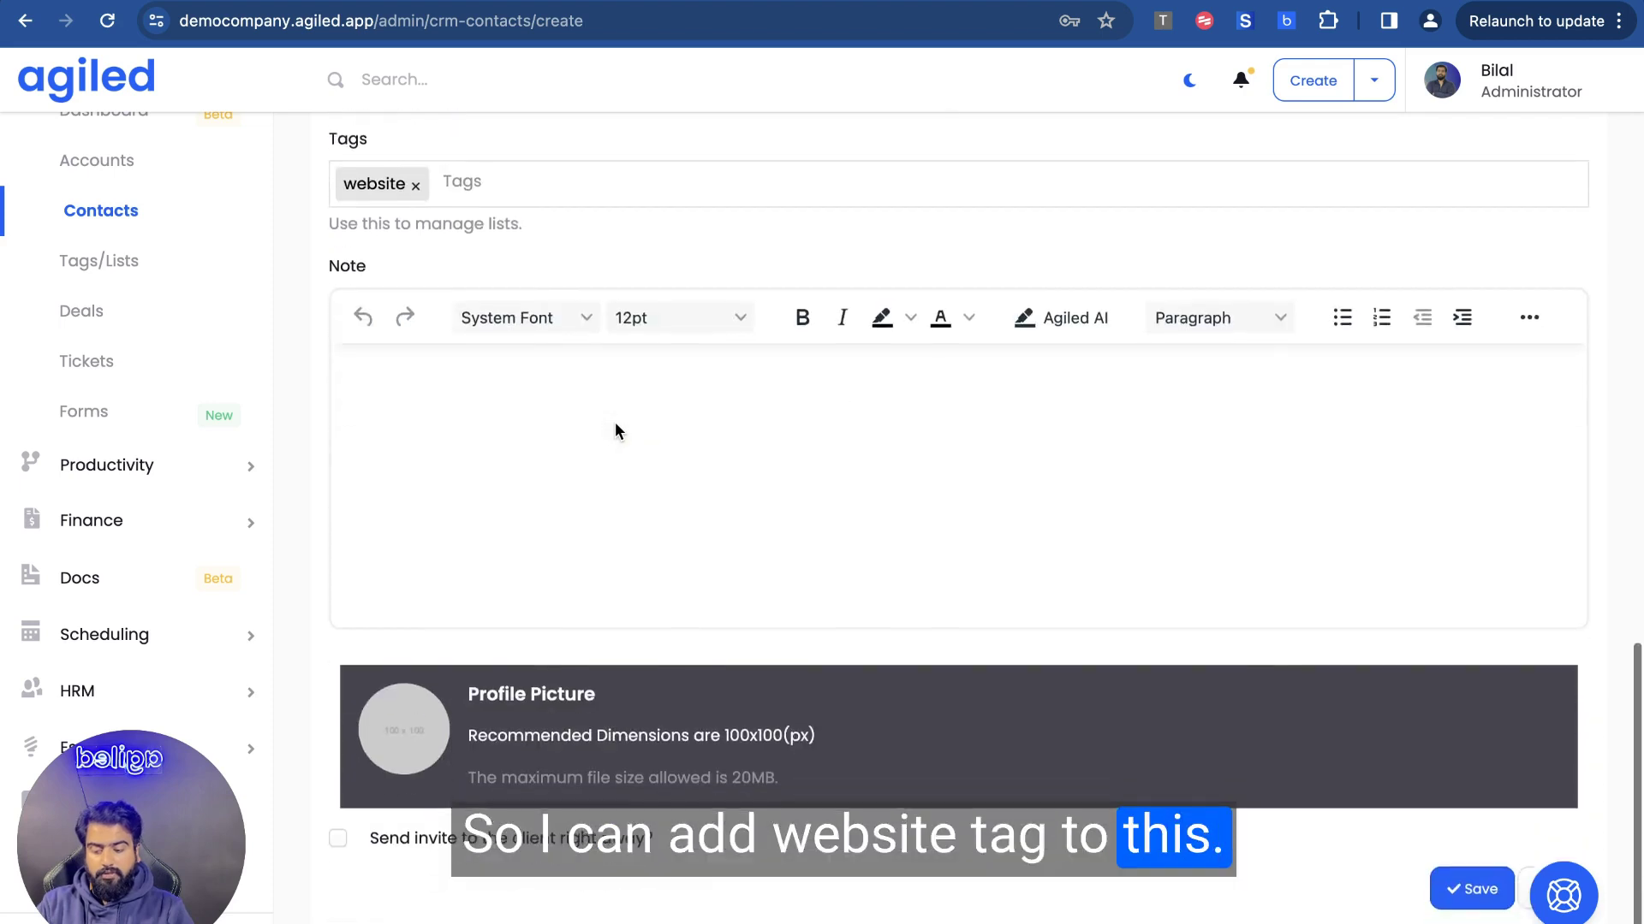
scroll(584, 536, "down", 2)
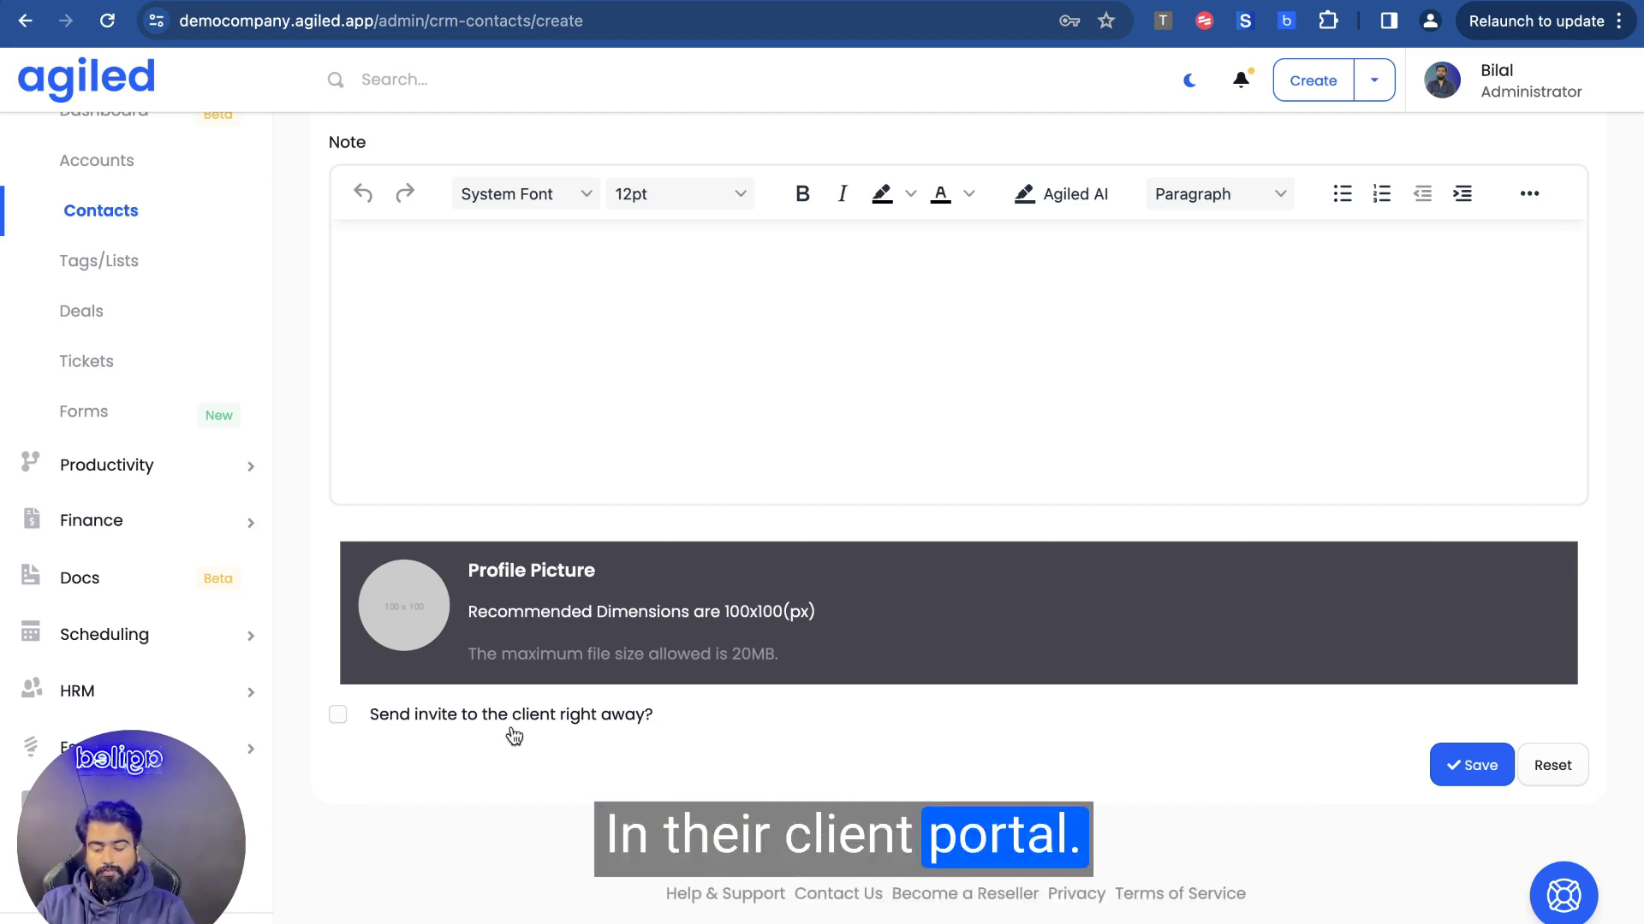
left_click(1448, 773)
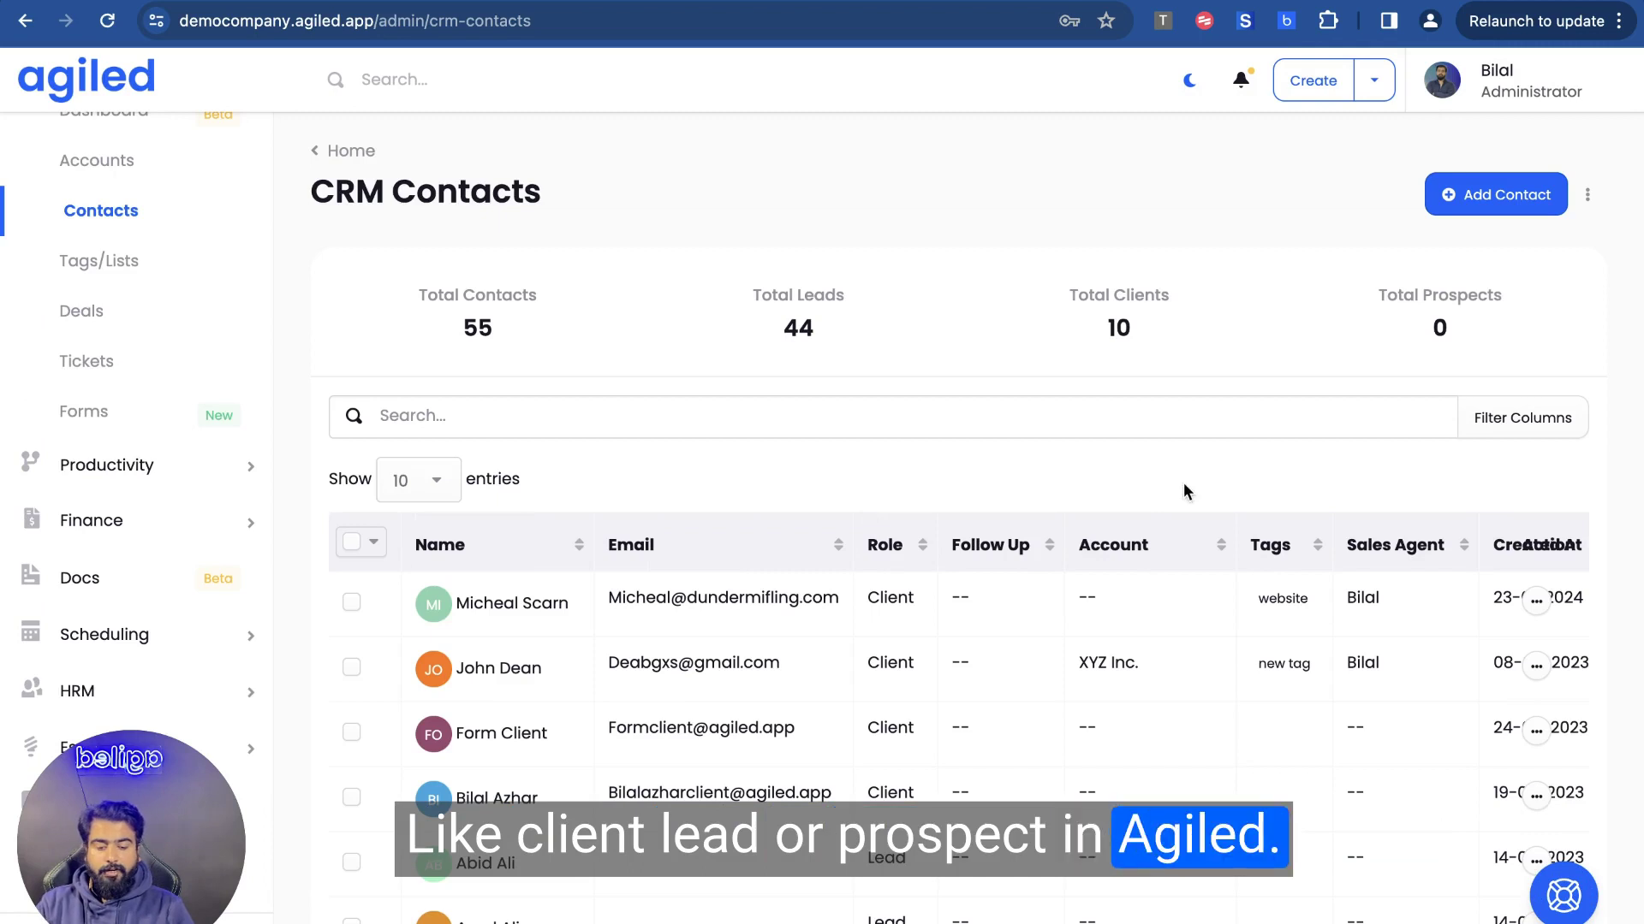
Open the contact import page and review its CSV upload and field mapping instructions
left_click(1590, 195)
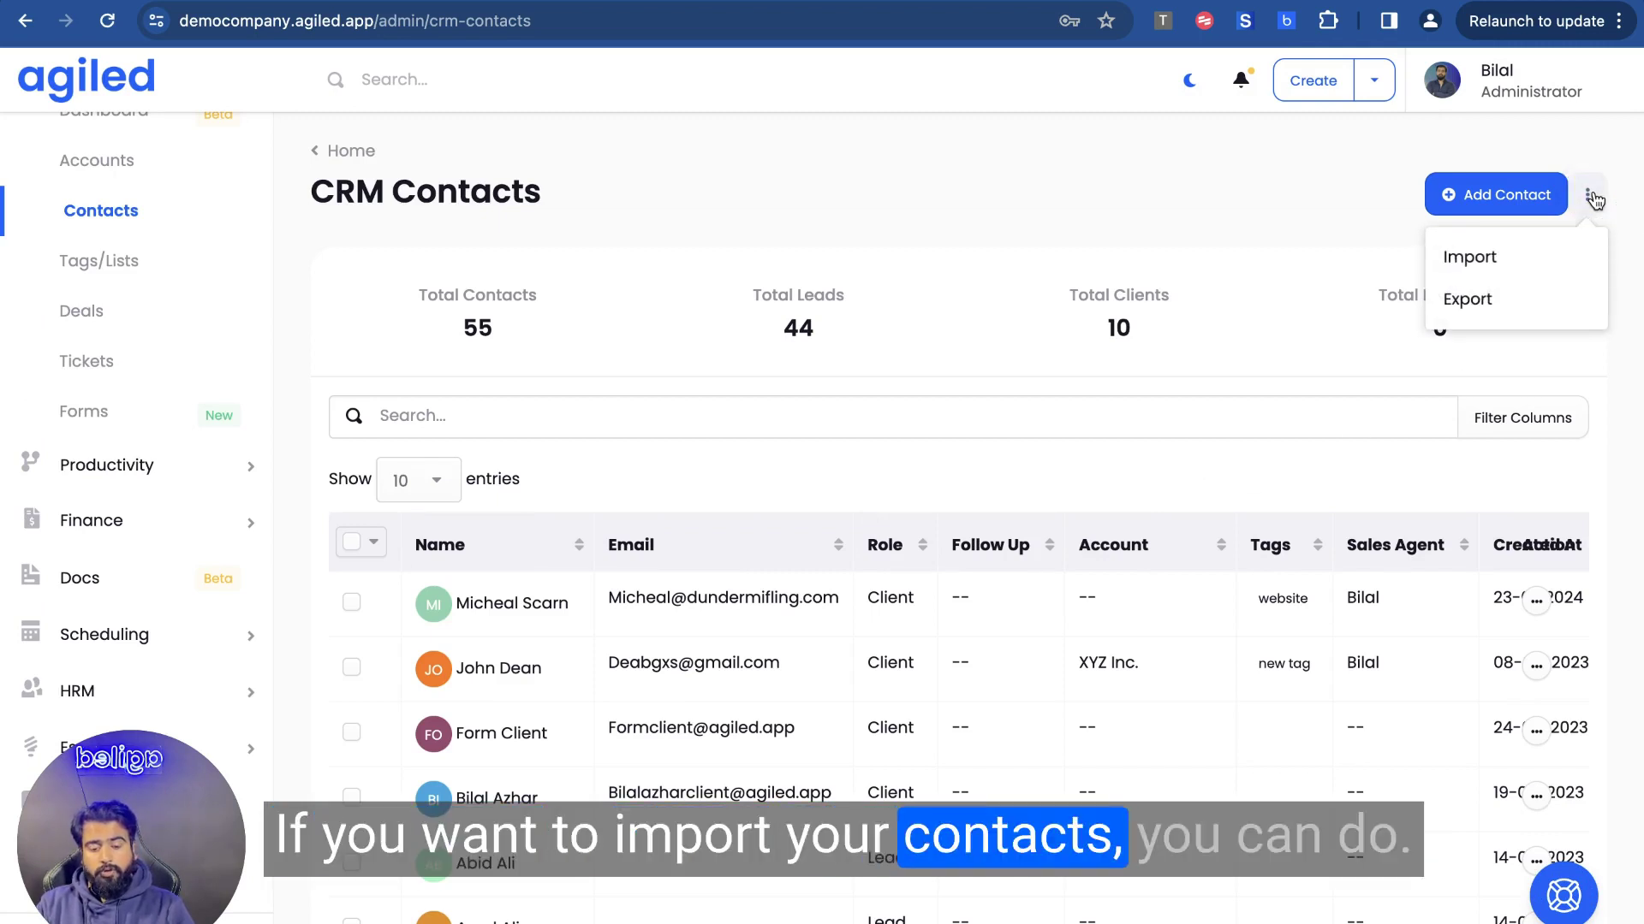
left_click(1510, 259)
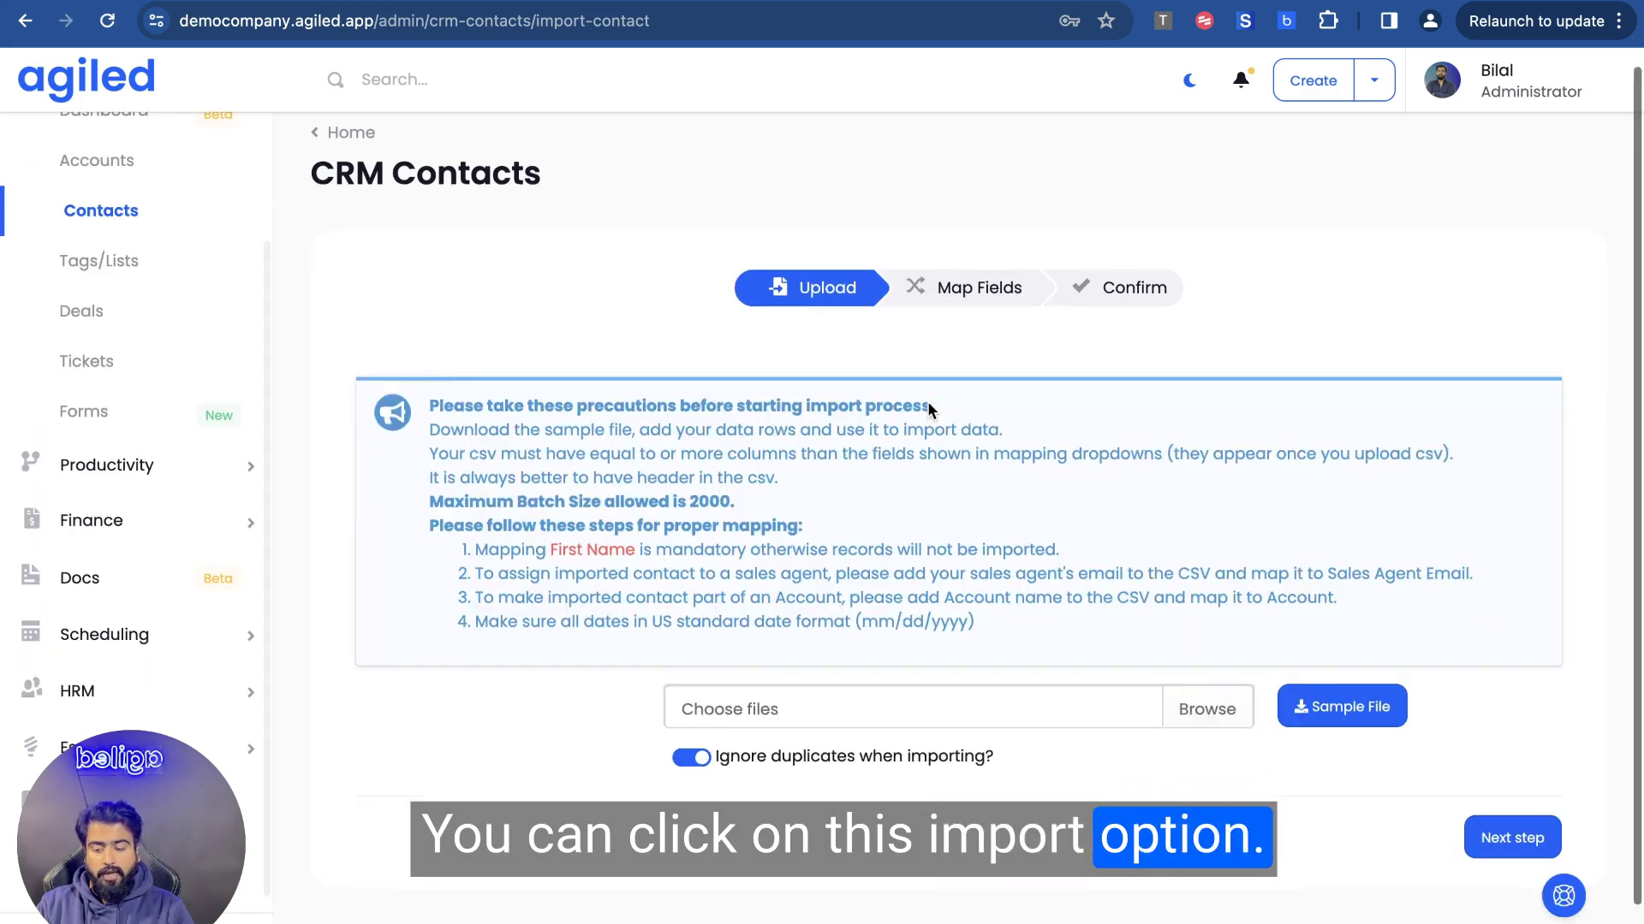
scroll(927, 401, "down", 2)
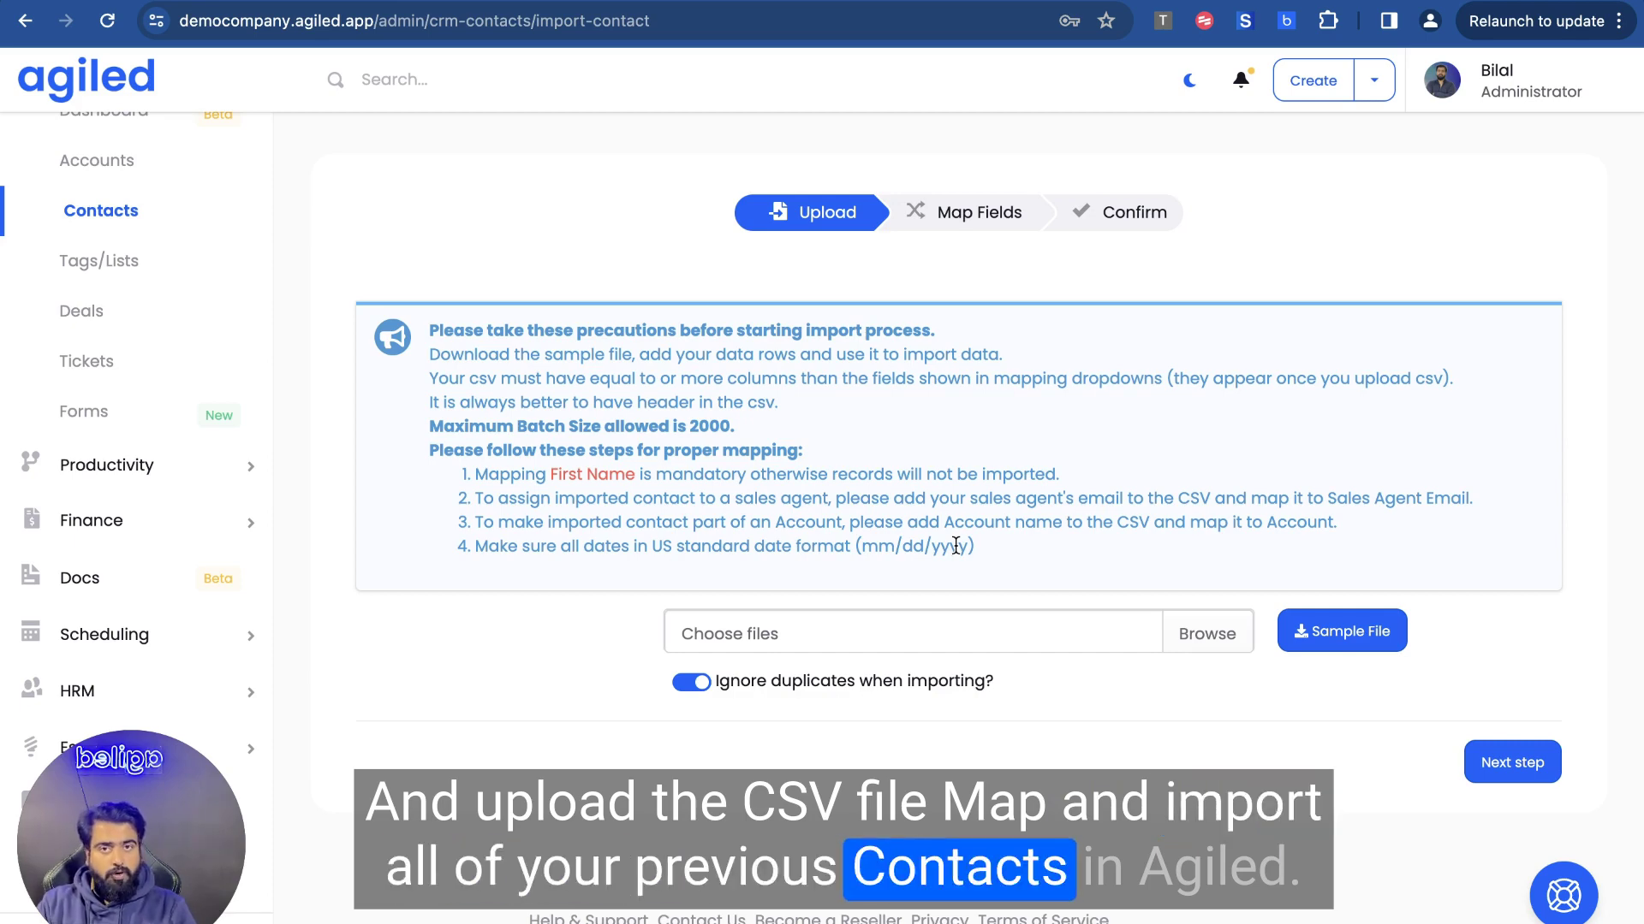
scroll(689, 495, "up", 2)
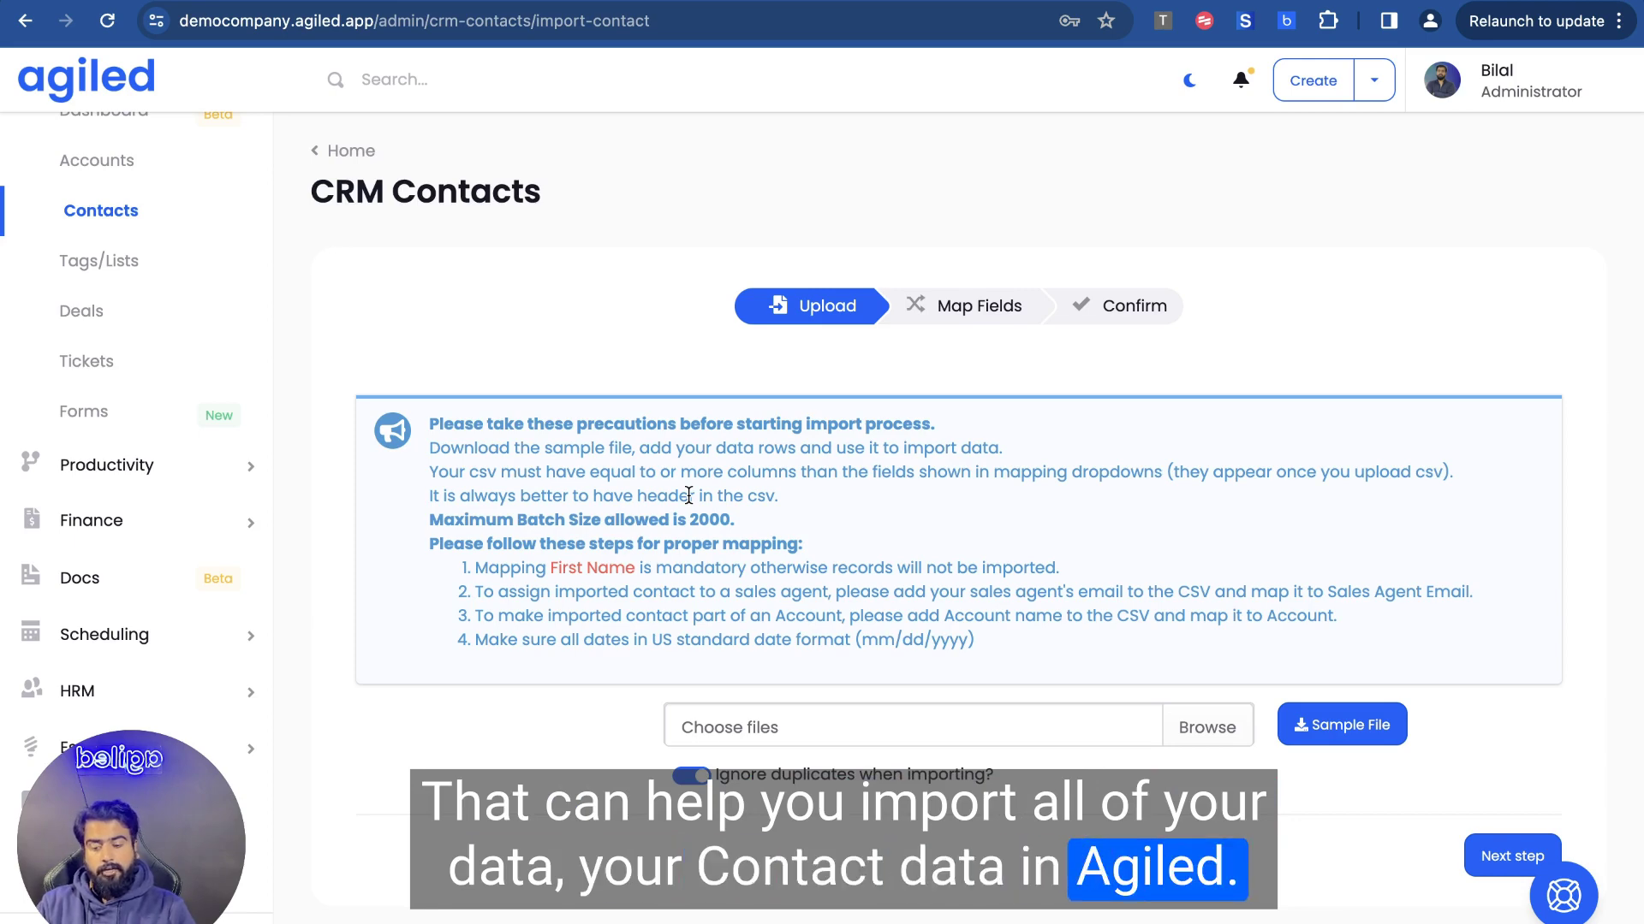
Open the newly added client's record from the contact list and review its available actions, contact details and tags
left_click(142, 211)
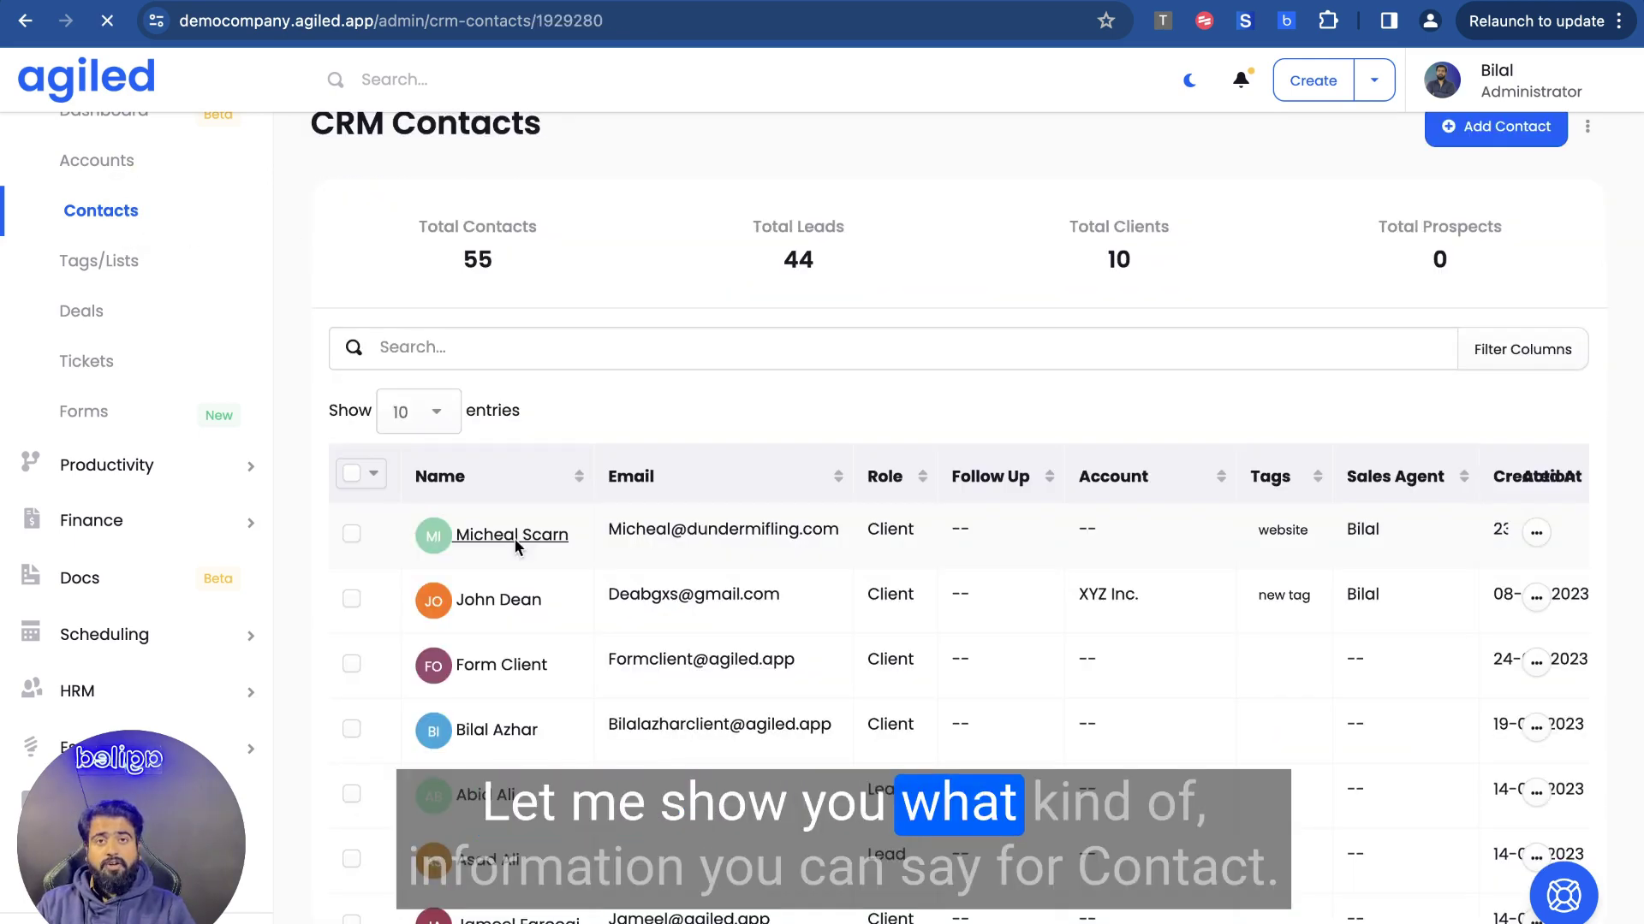
left_click(515, 538)
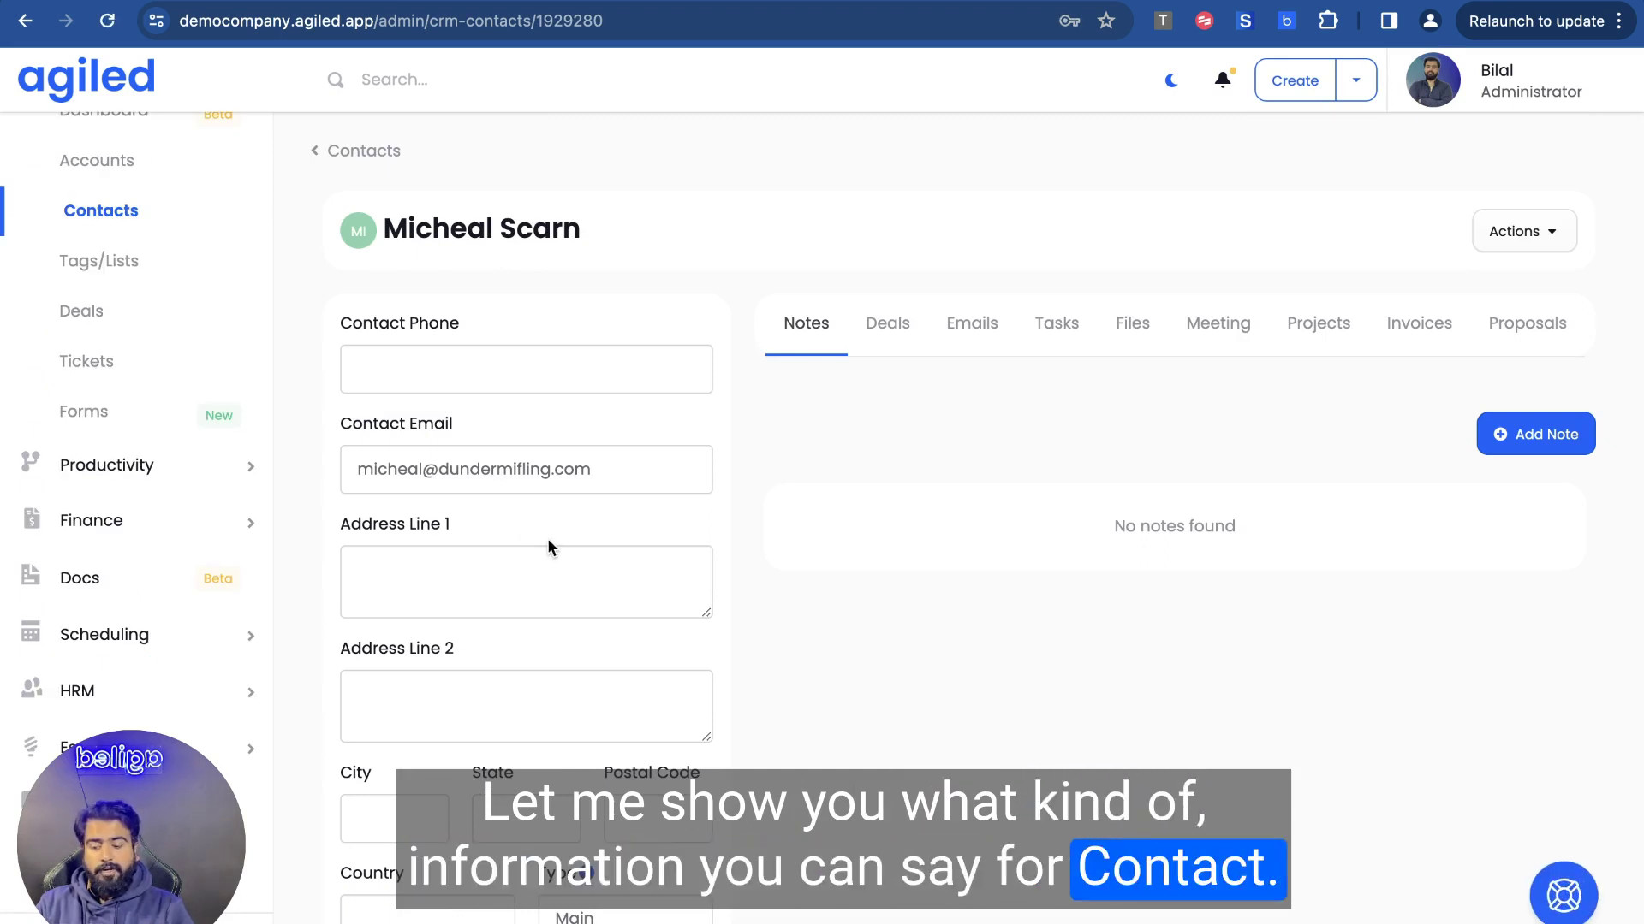
left_click(1523, 231)
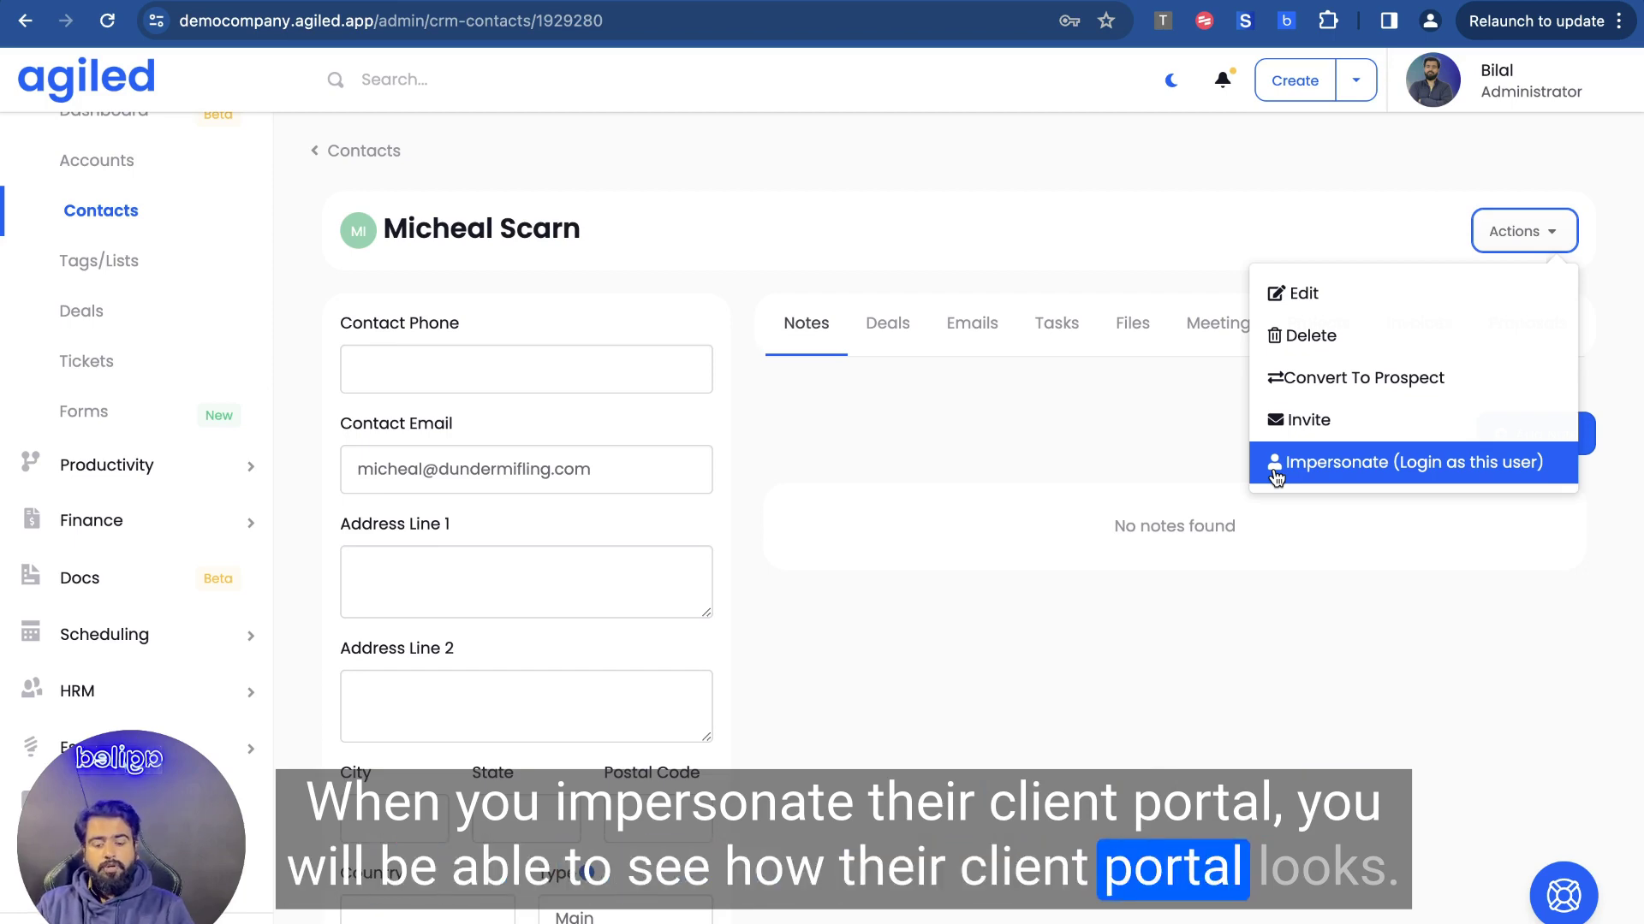
right_click(1277, 476)
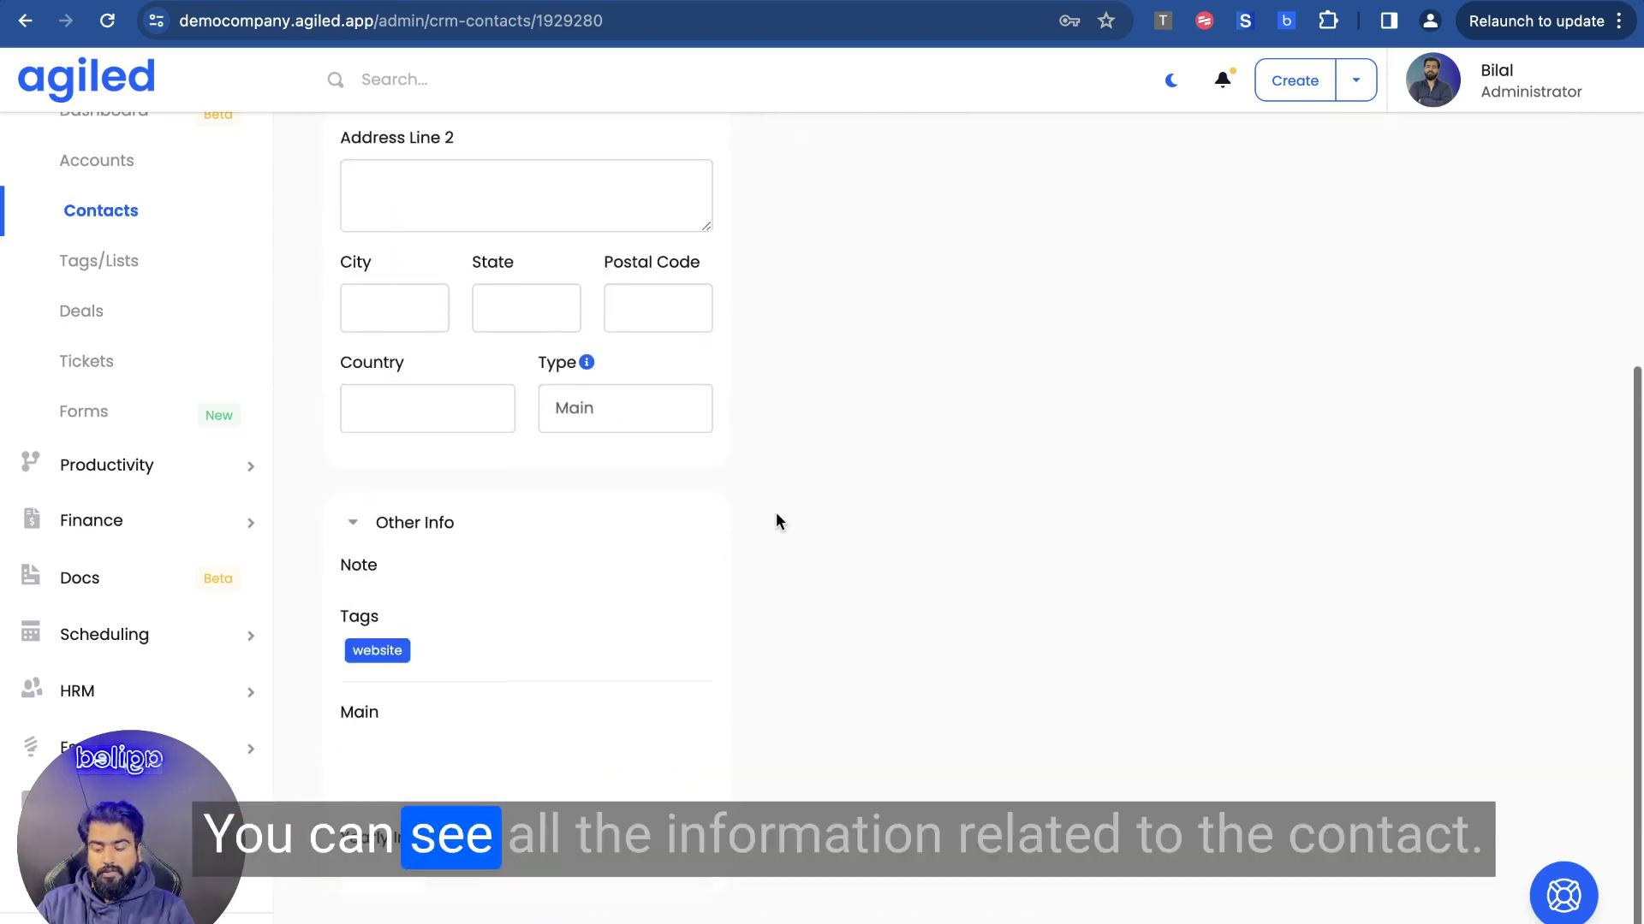
scroll(775, 512, "up", 5)
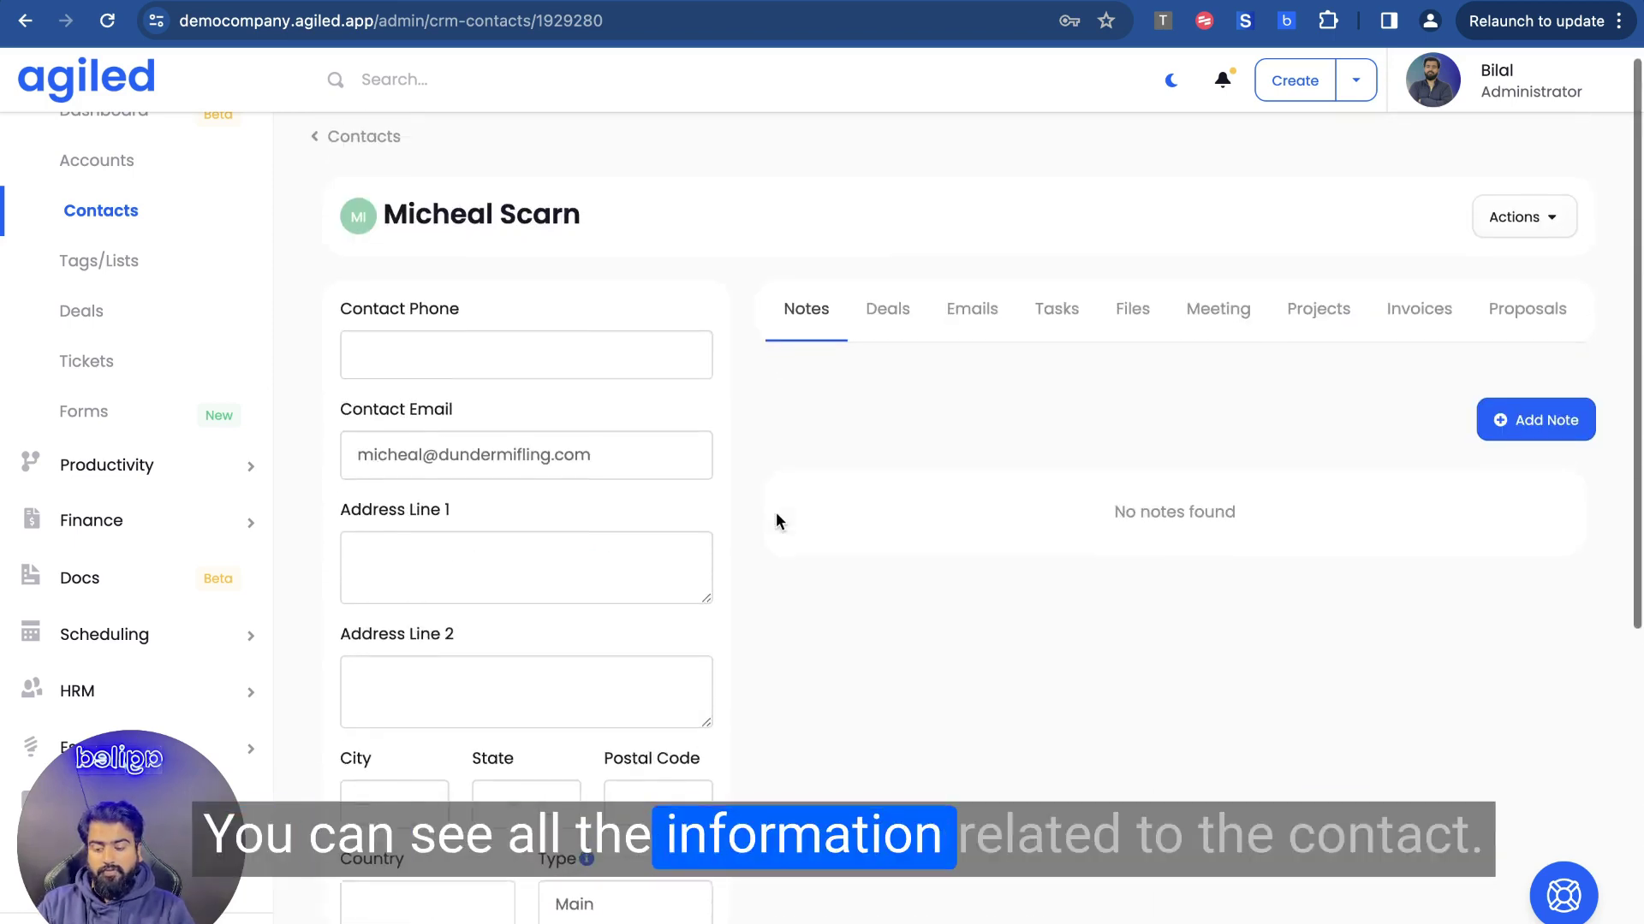
Add a note titled "Important" with the text "This client is imporant" to the client's record
left_click(886, 317)
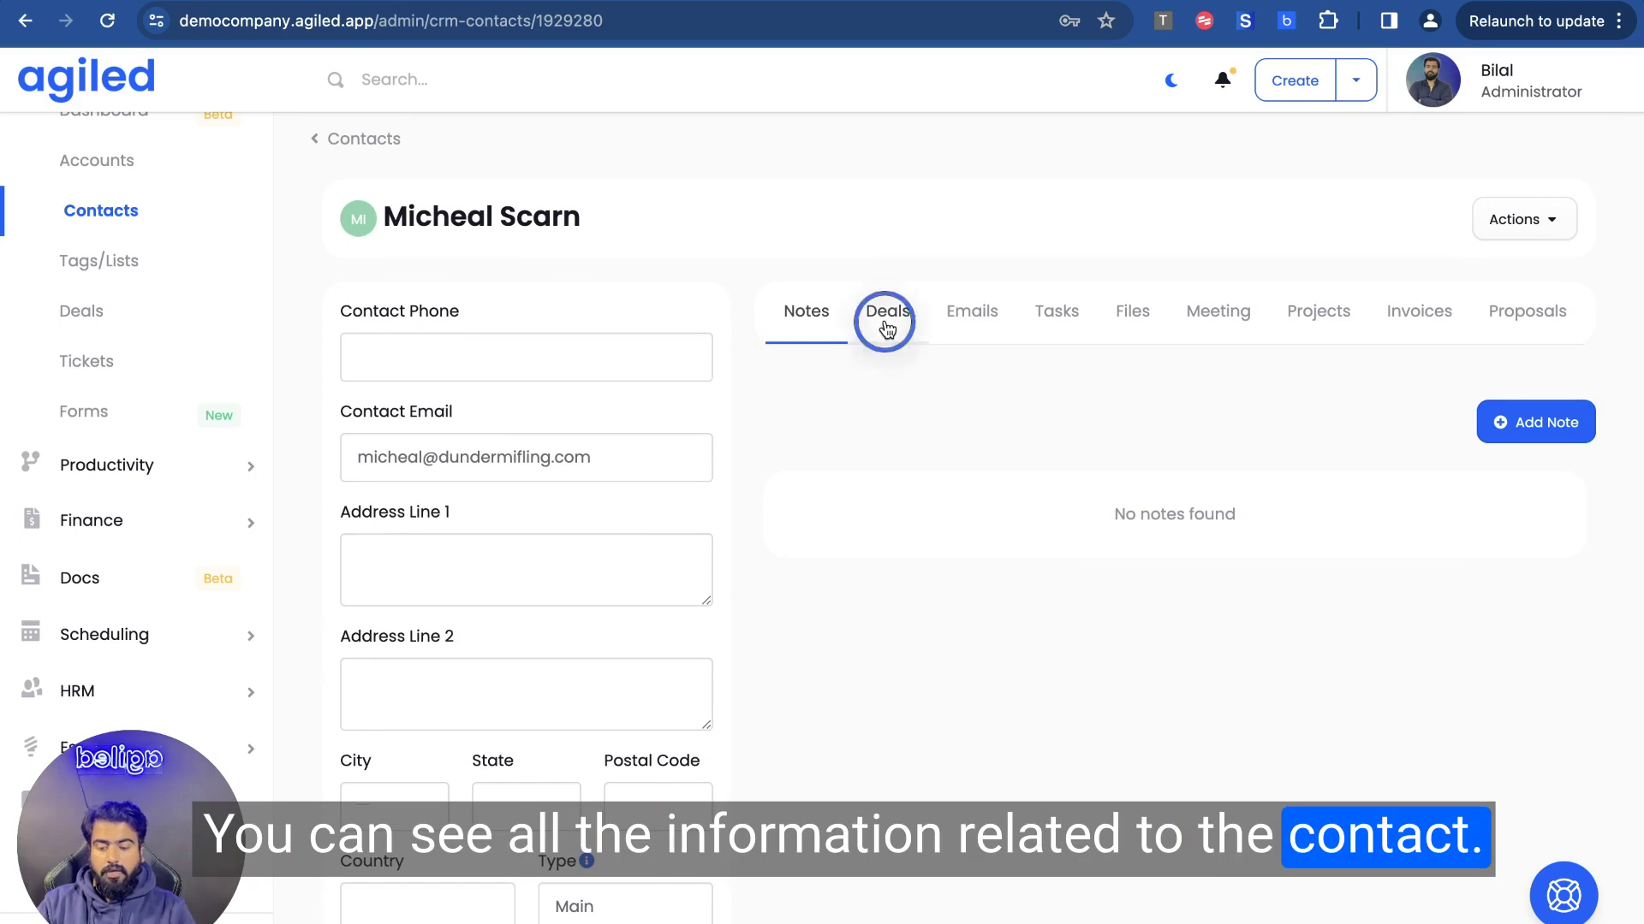
left_click(805, 318)
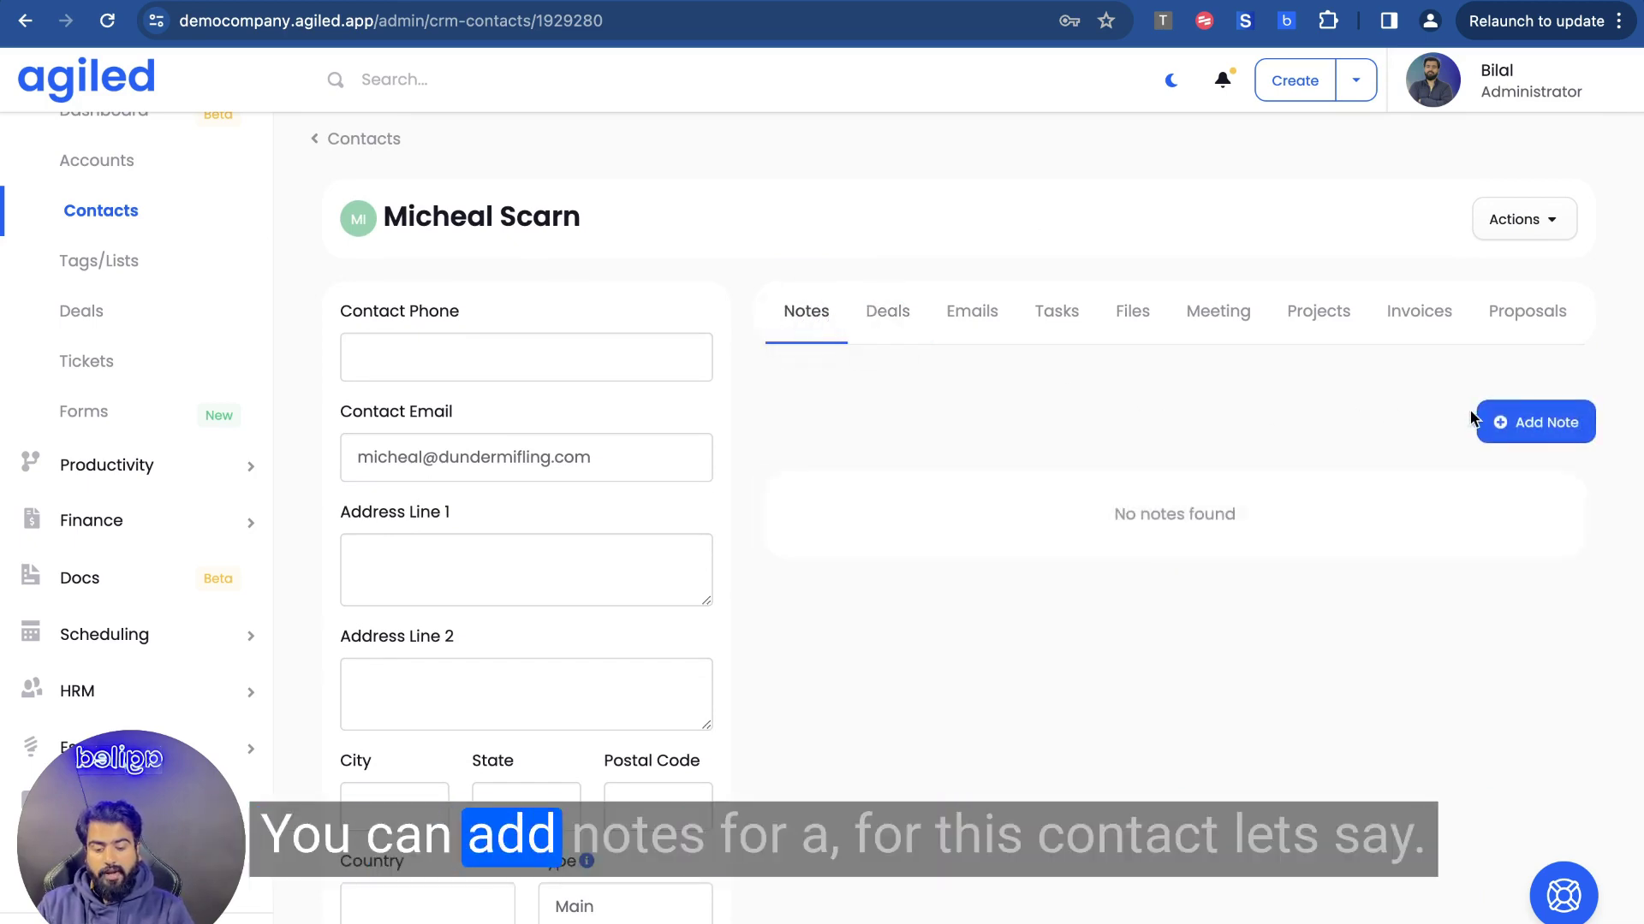
left_click(1478, 421)
left_click(697, 209)
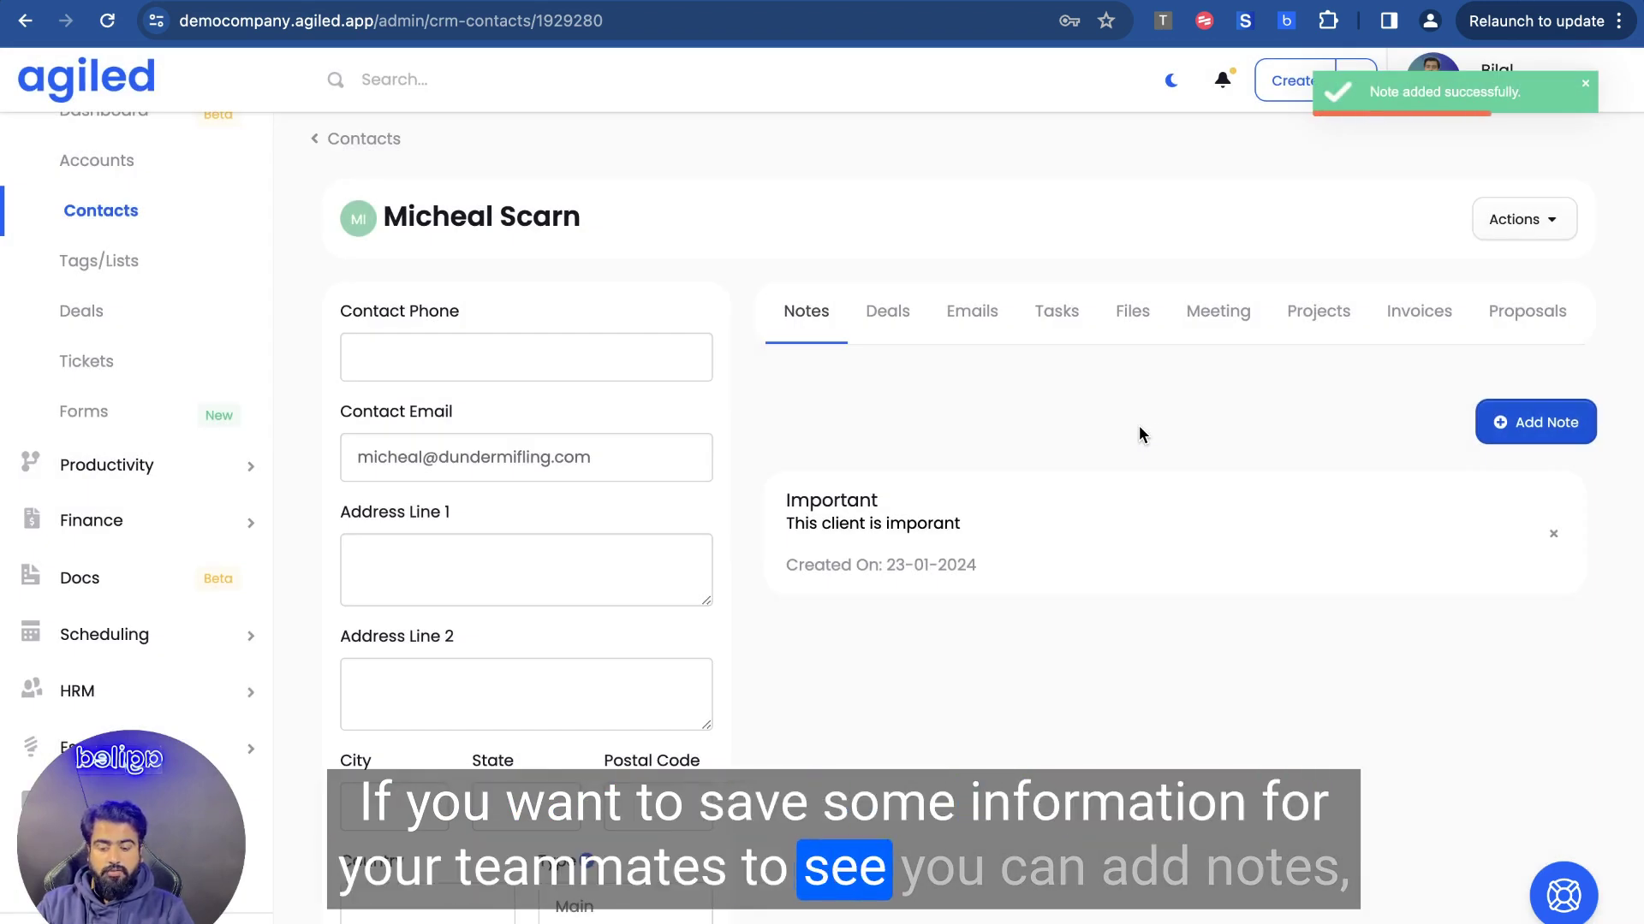
Review the client's deals and emails sections, including the form for logging an already sent email
left_click(887, 313)
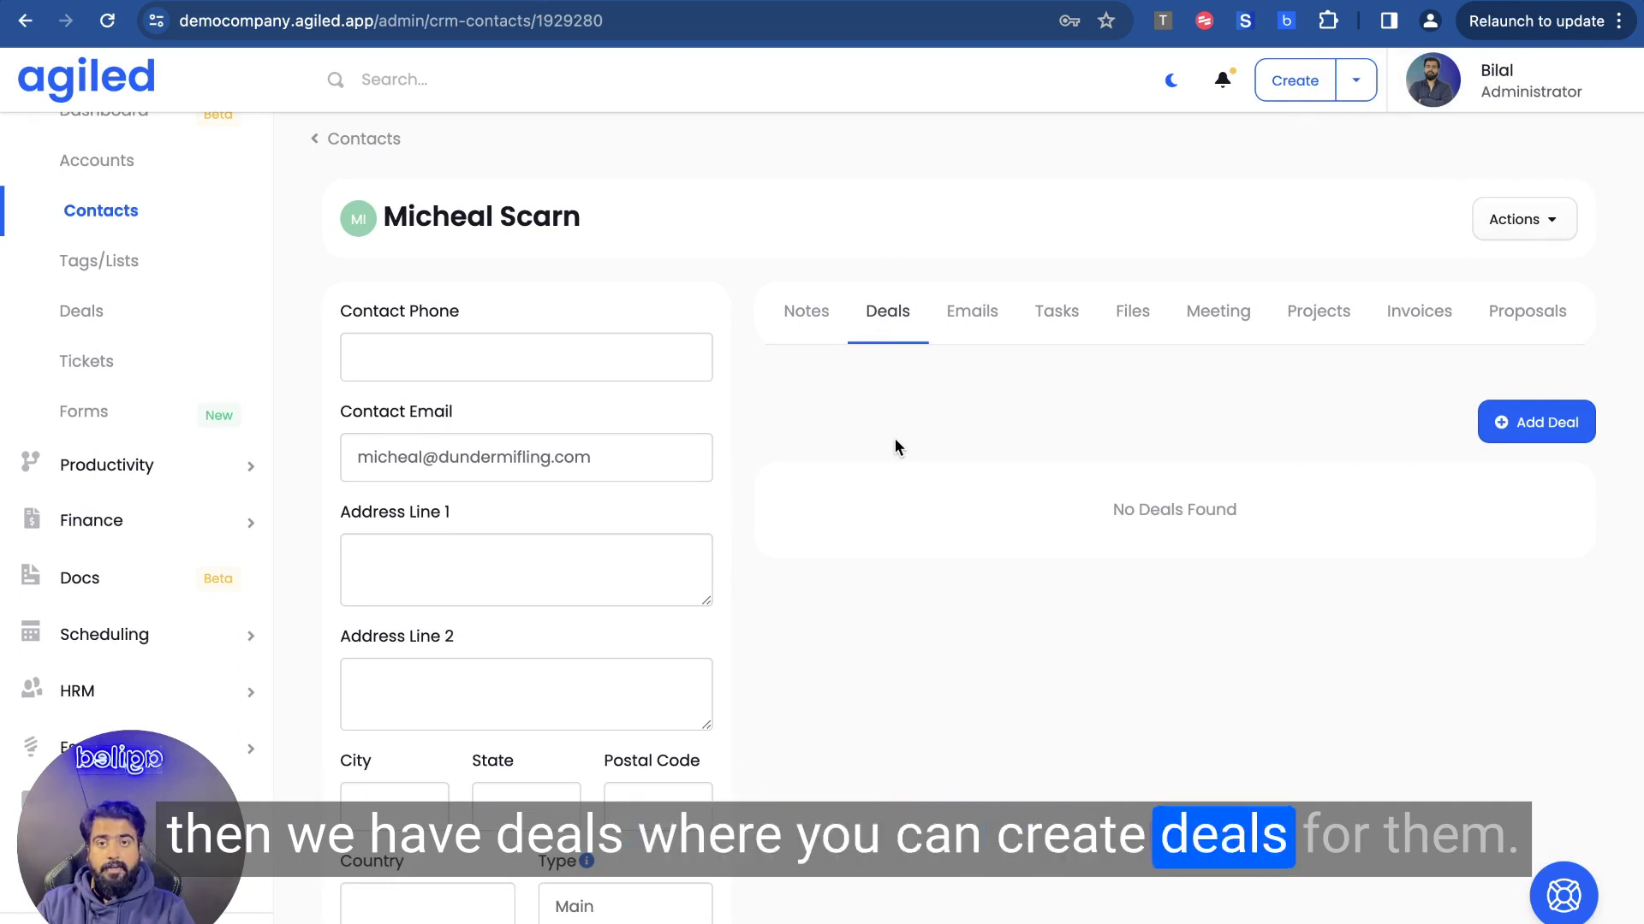
left_click(967, 327)
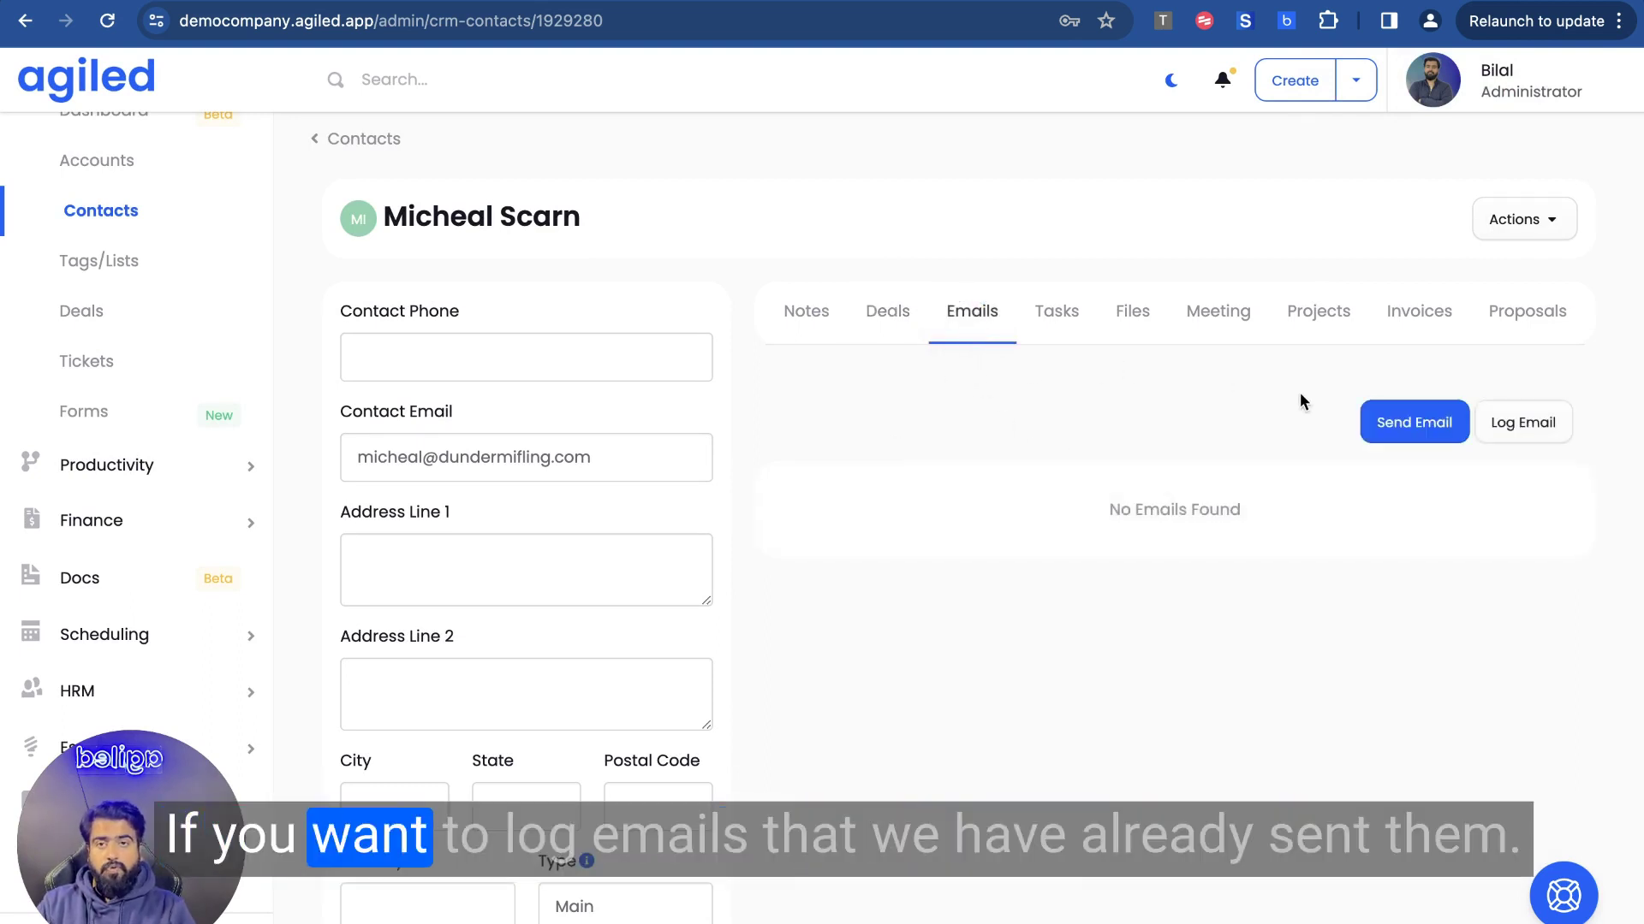
left_click(1517, 424)
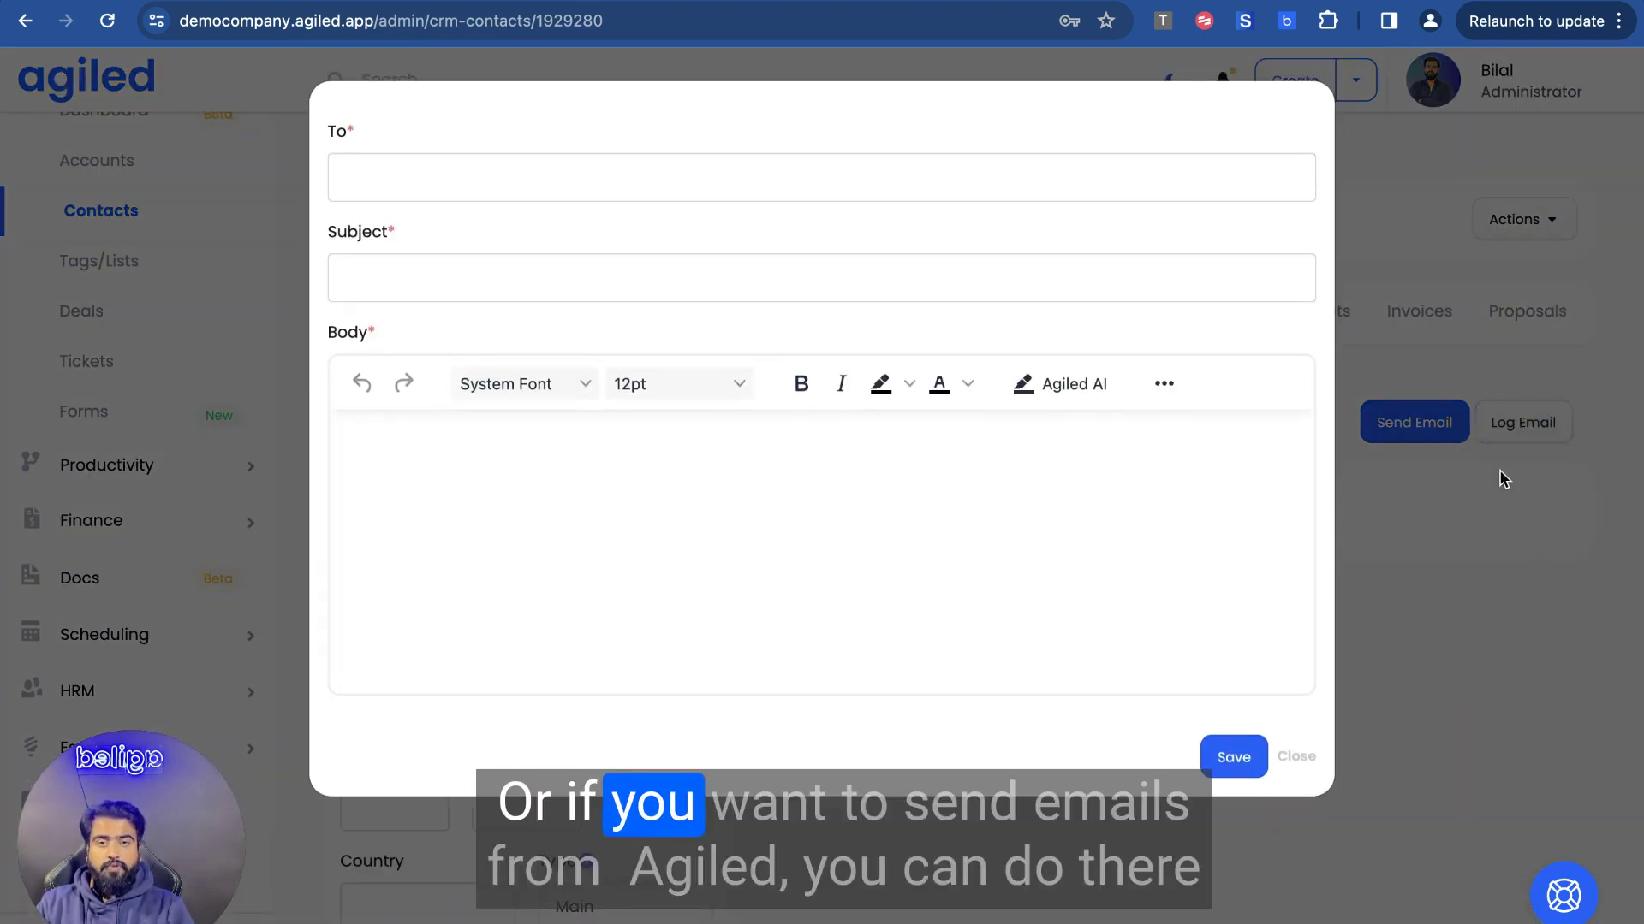
left_click(1310, 756)
Review the send email form for the client, including its sender account options and message body, and leave it without sending
left_click(1406, 420)
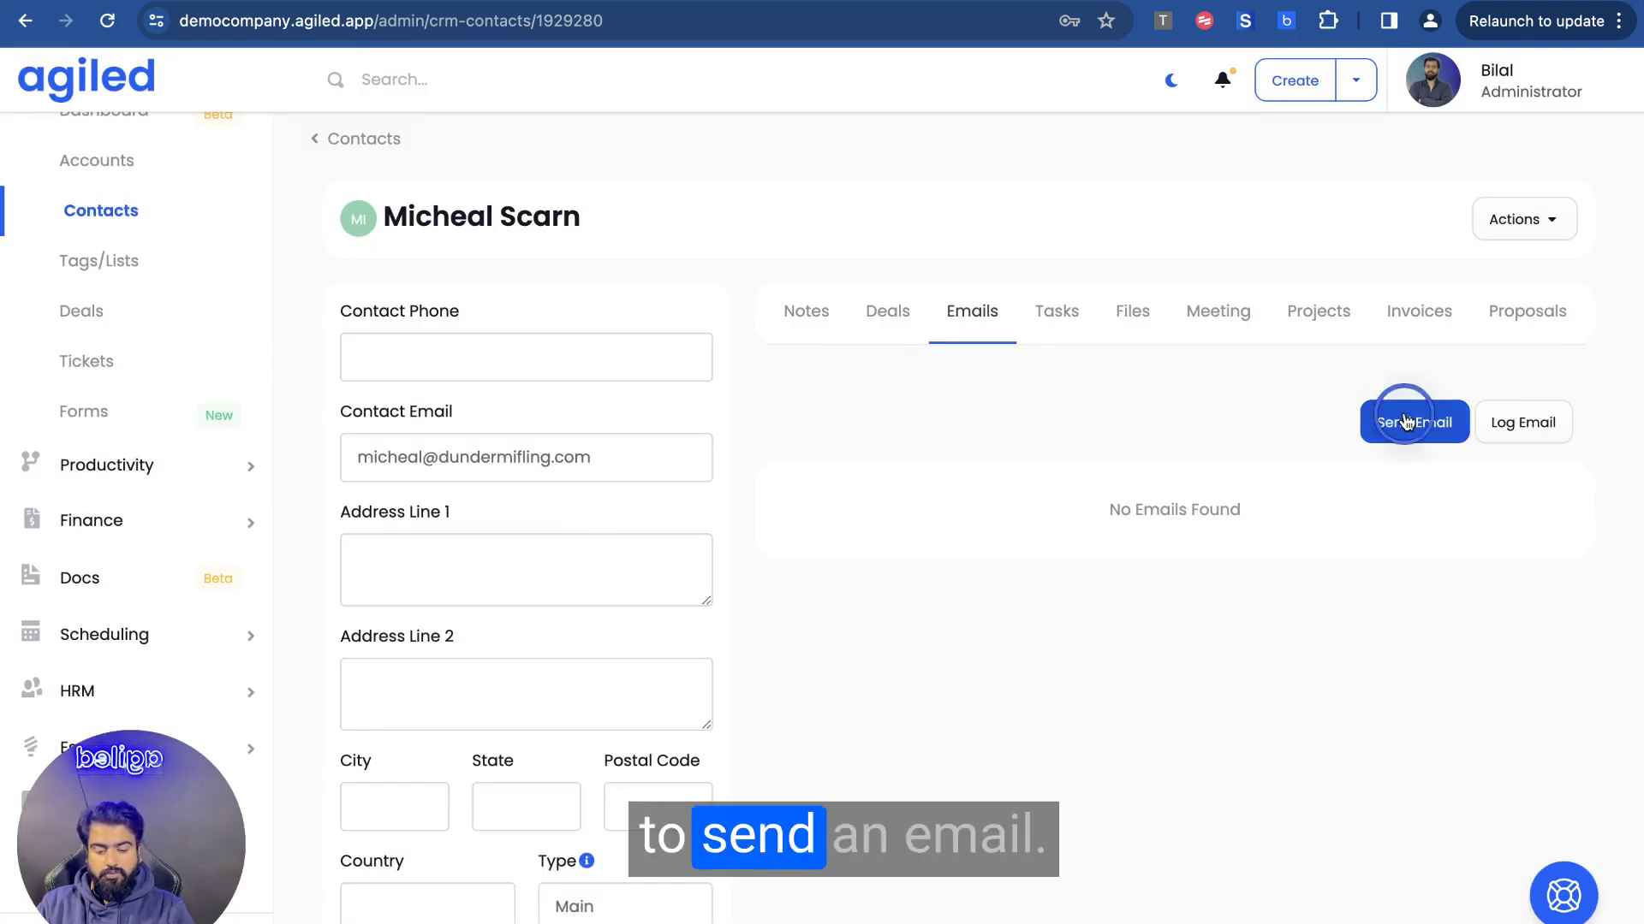
left_click(852, 418)
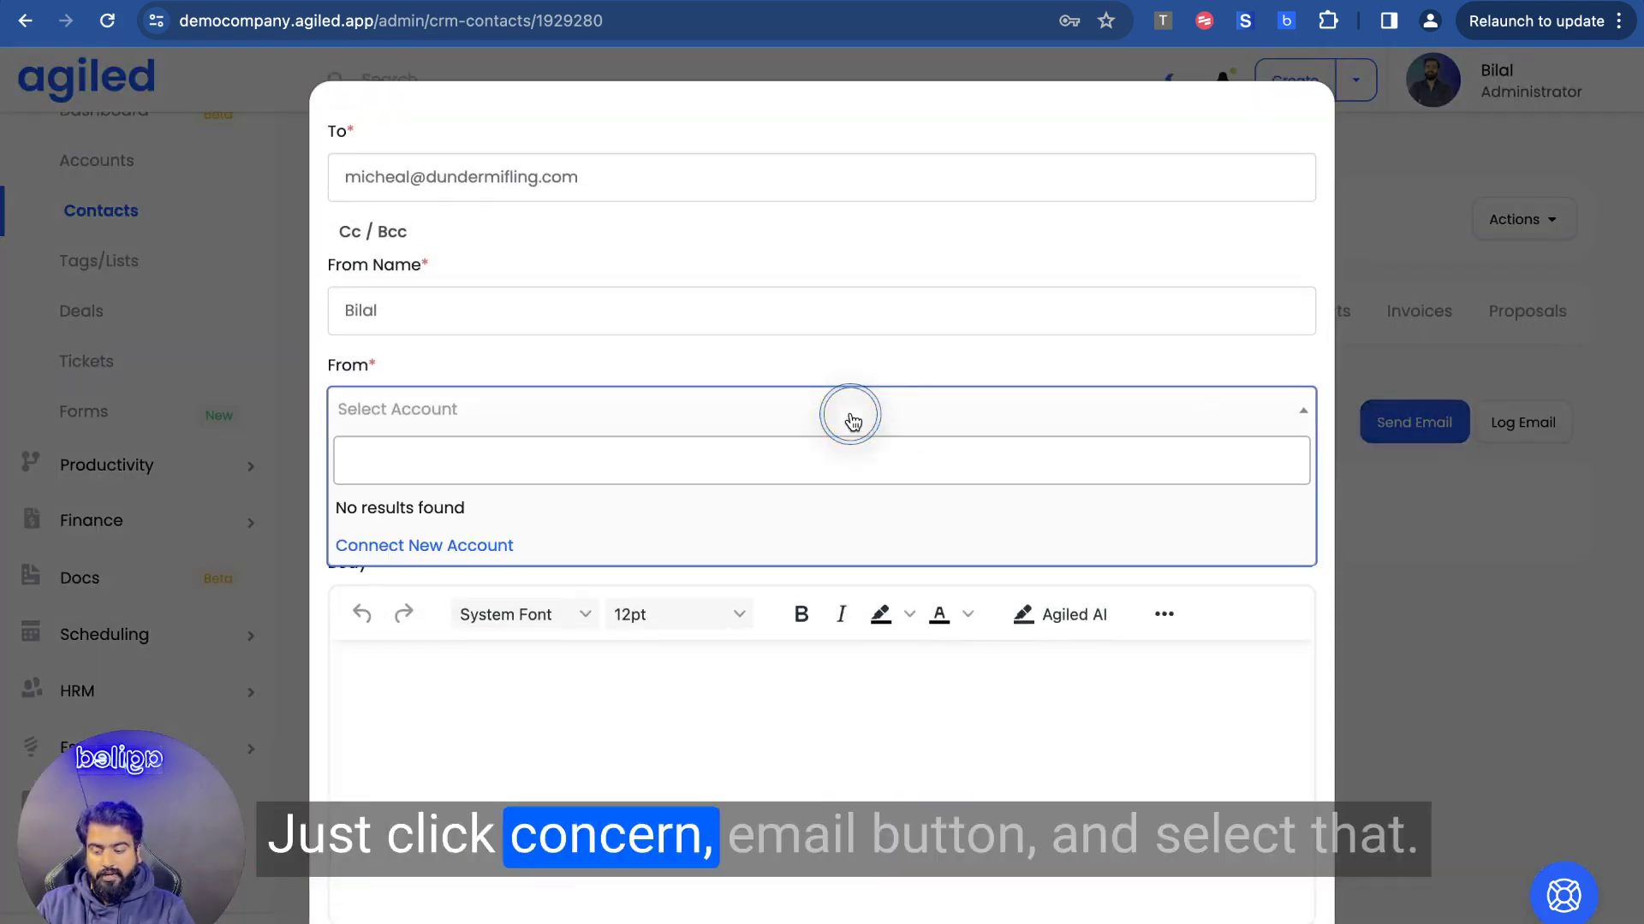
left_click(594, 362)
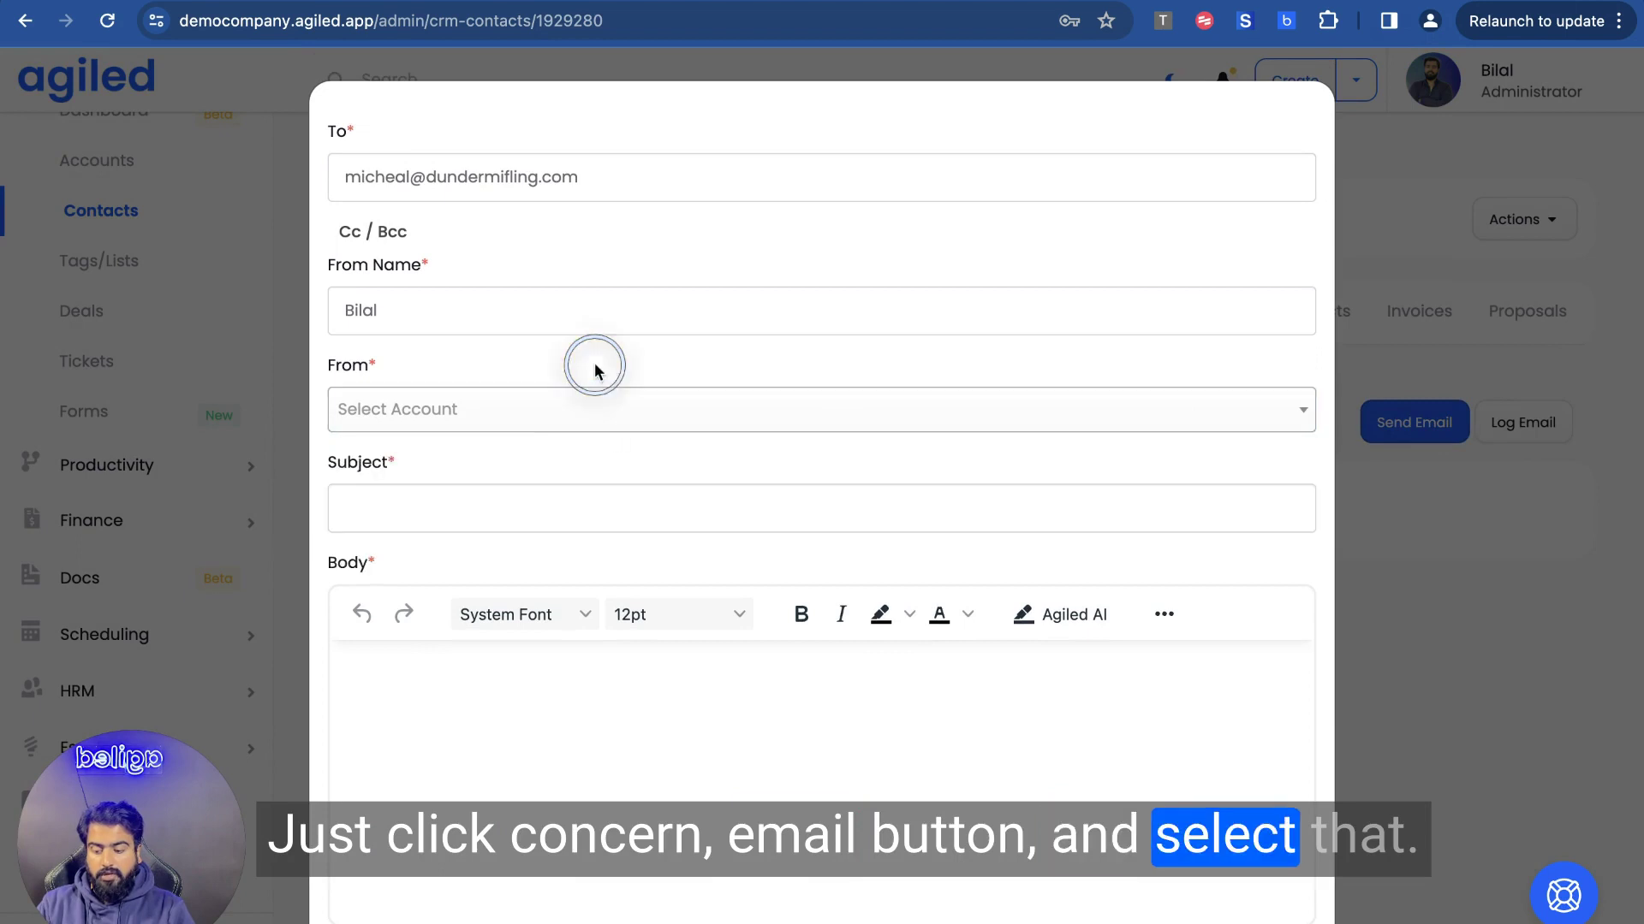
scroll(520, 702, "down", 2)
left_click(531, 682)
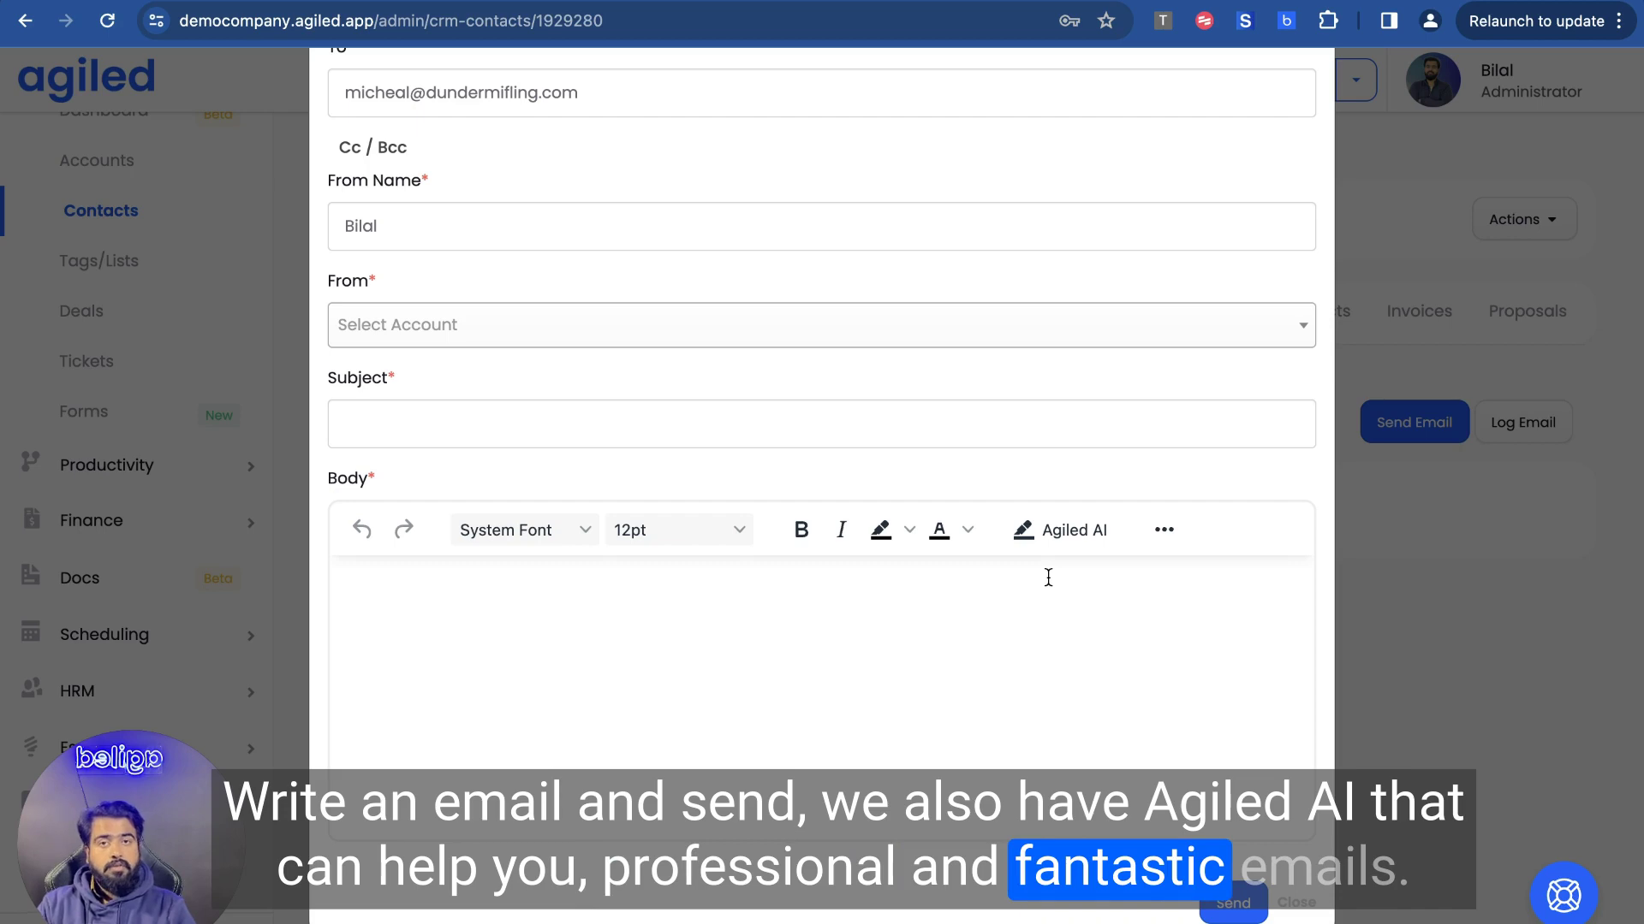
left_click(1296, 904)
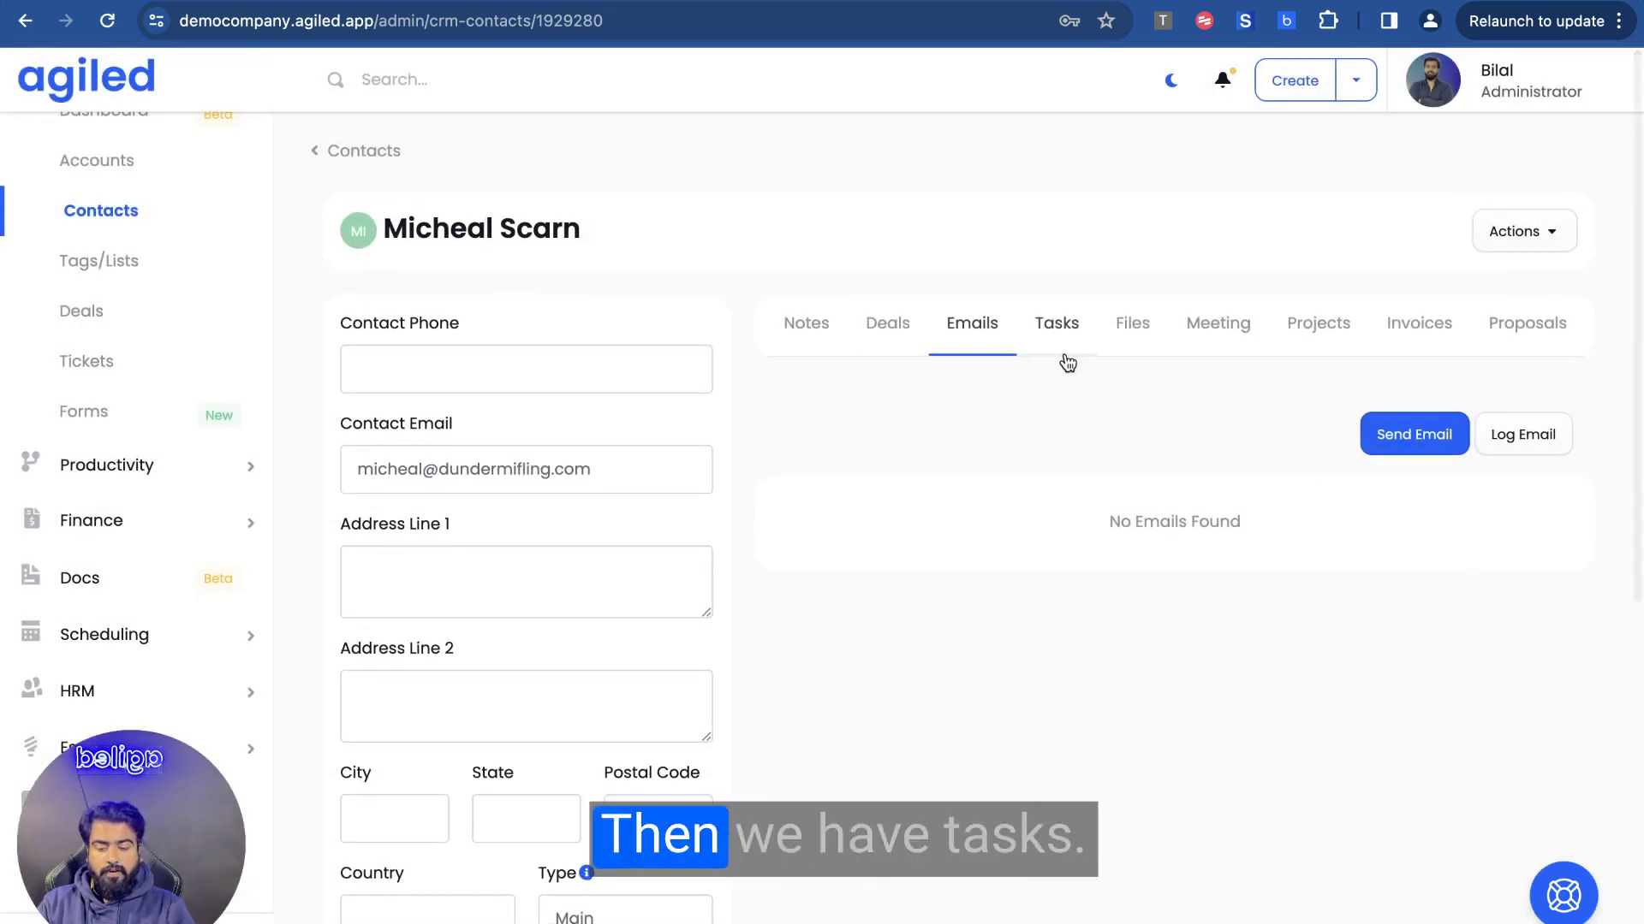
Start a new task in the client's record and check which team members and contacts it can be assigned to
left_click(1063, 345)
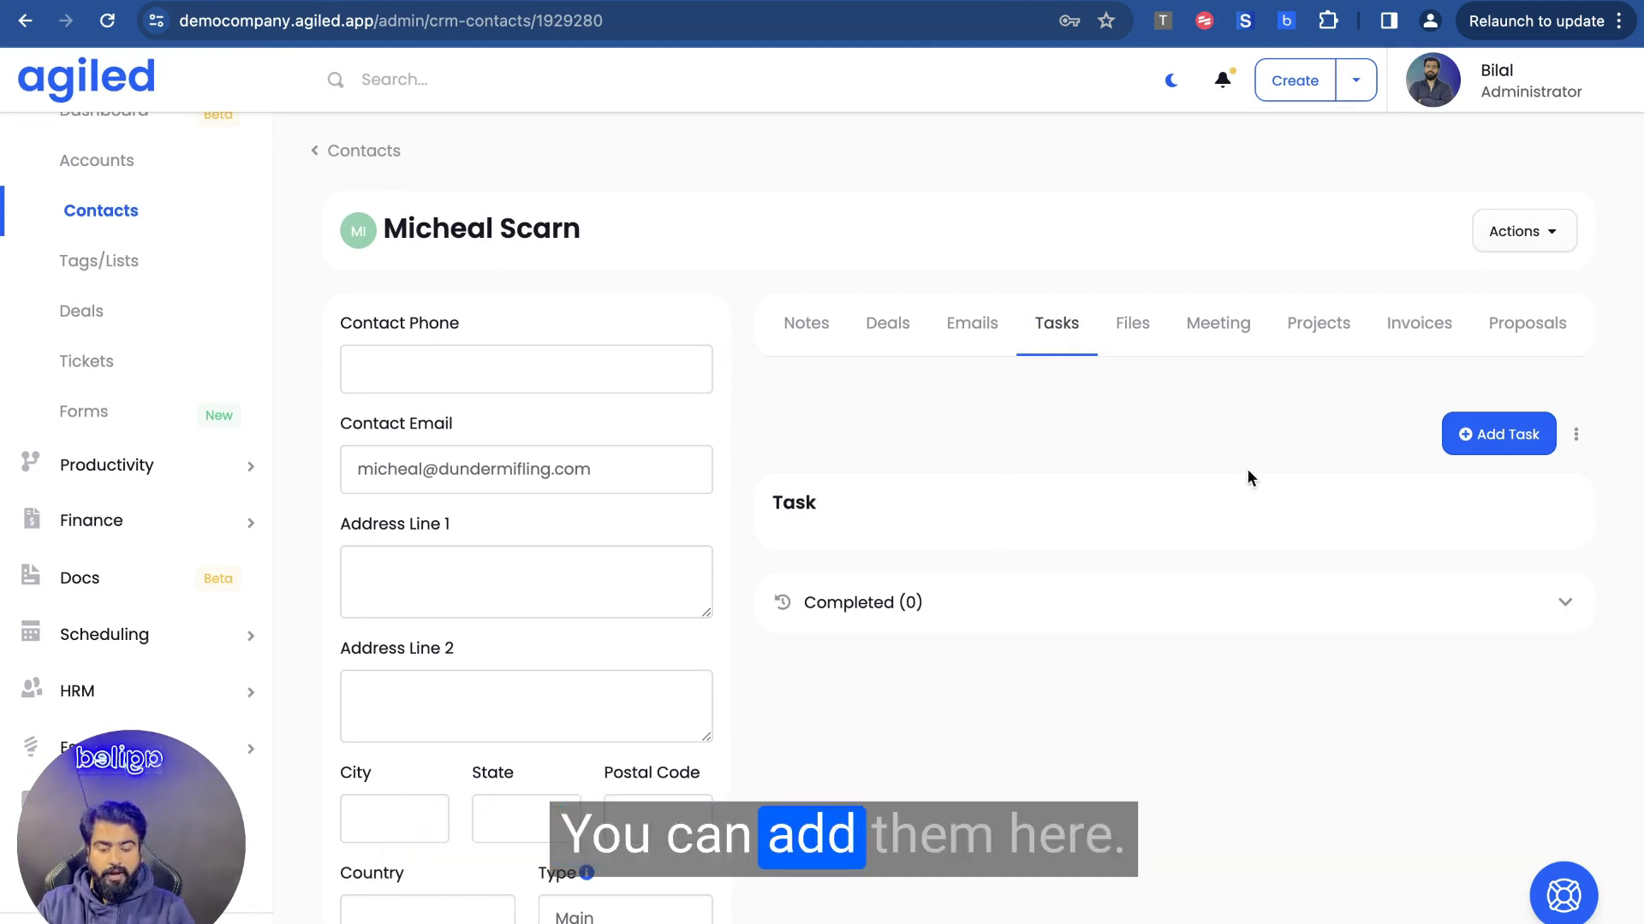
left_click(1474, 434)
left_click(755, 465)
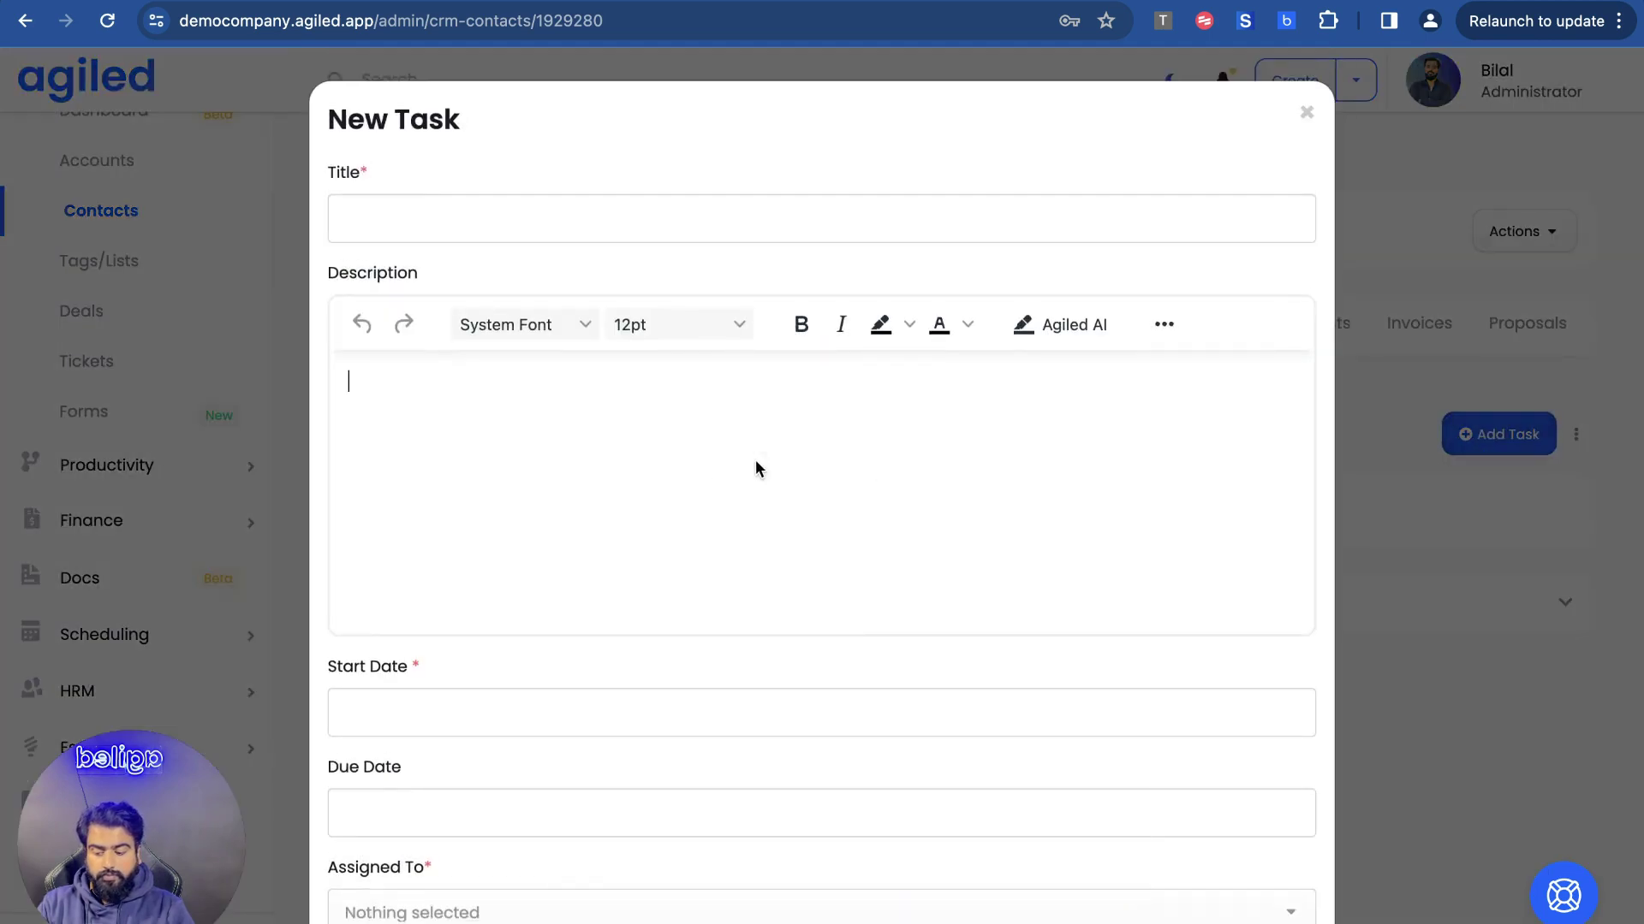
scroll(755, 466, "down", 3)
left_click(611, 670)
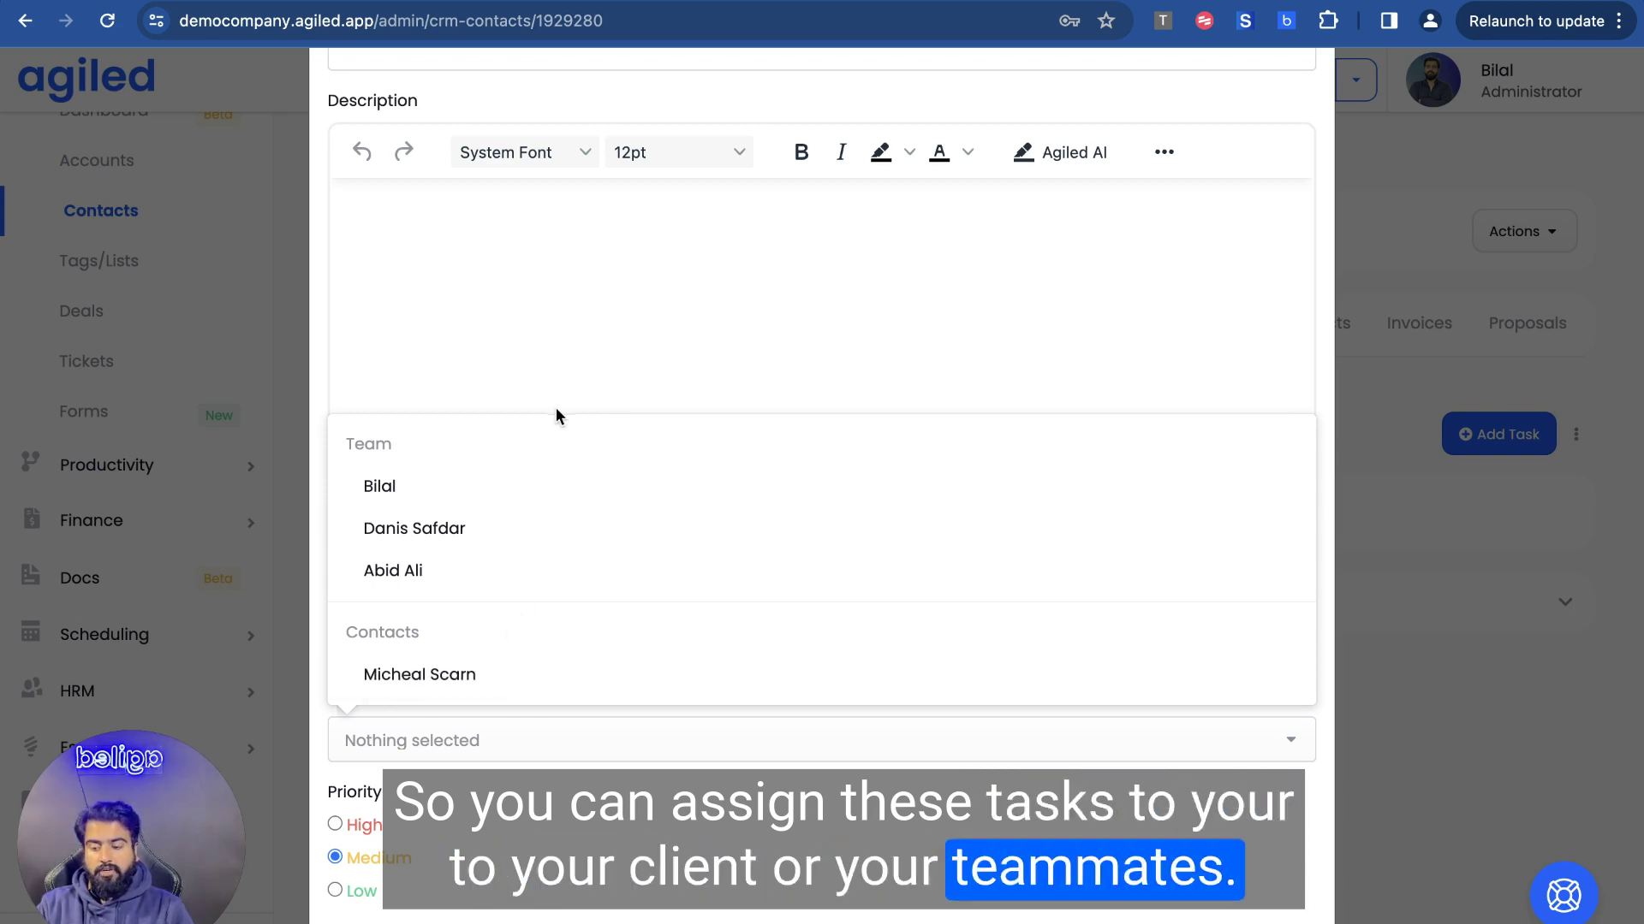
Title the new task "Upload logo", describe it as "Please upload logo" and set its start date to 19-01-2024
scroll(556, 407, "up", 3)
left_click(554, 204)
type("Upl")
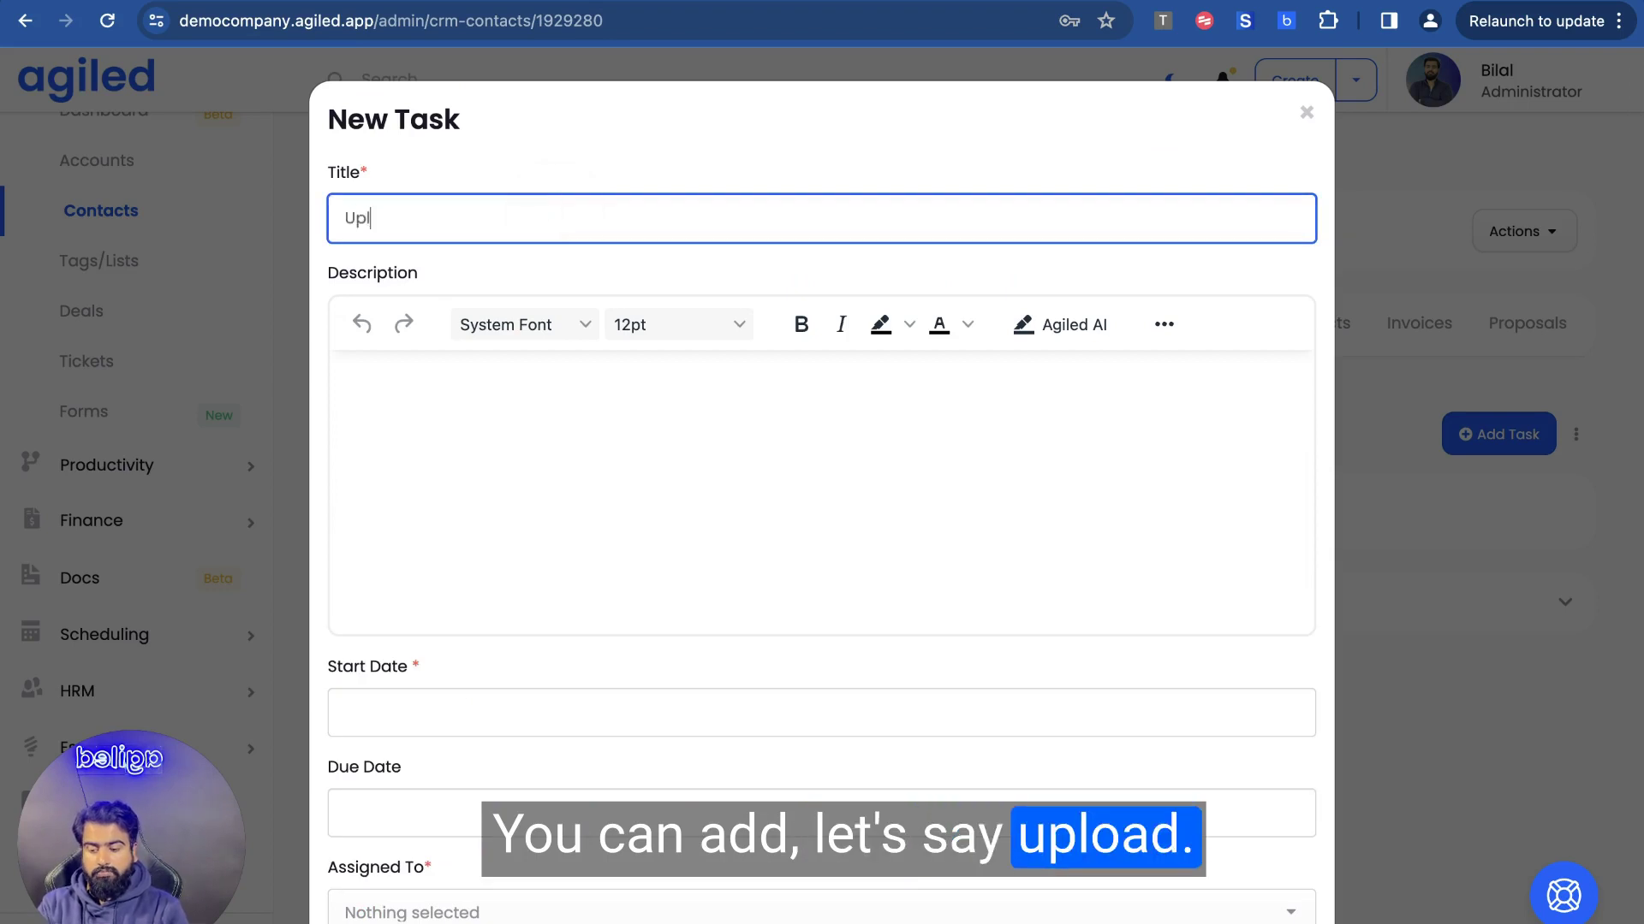
type("oad logo")
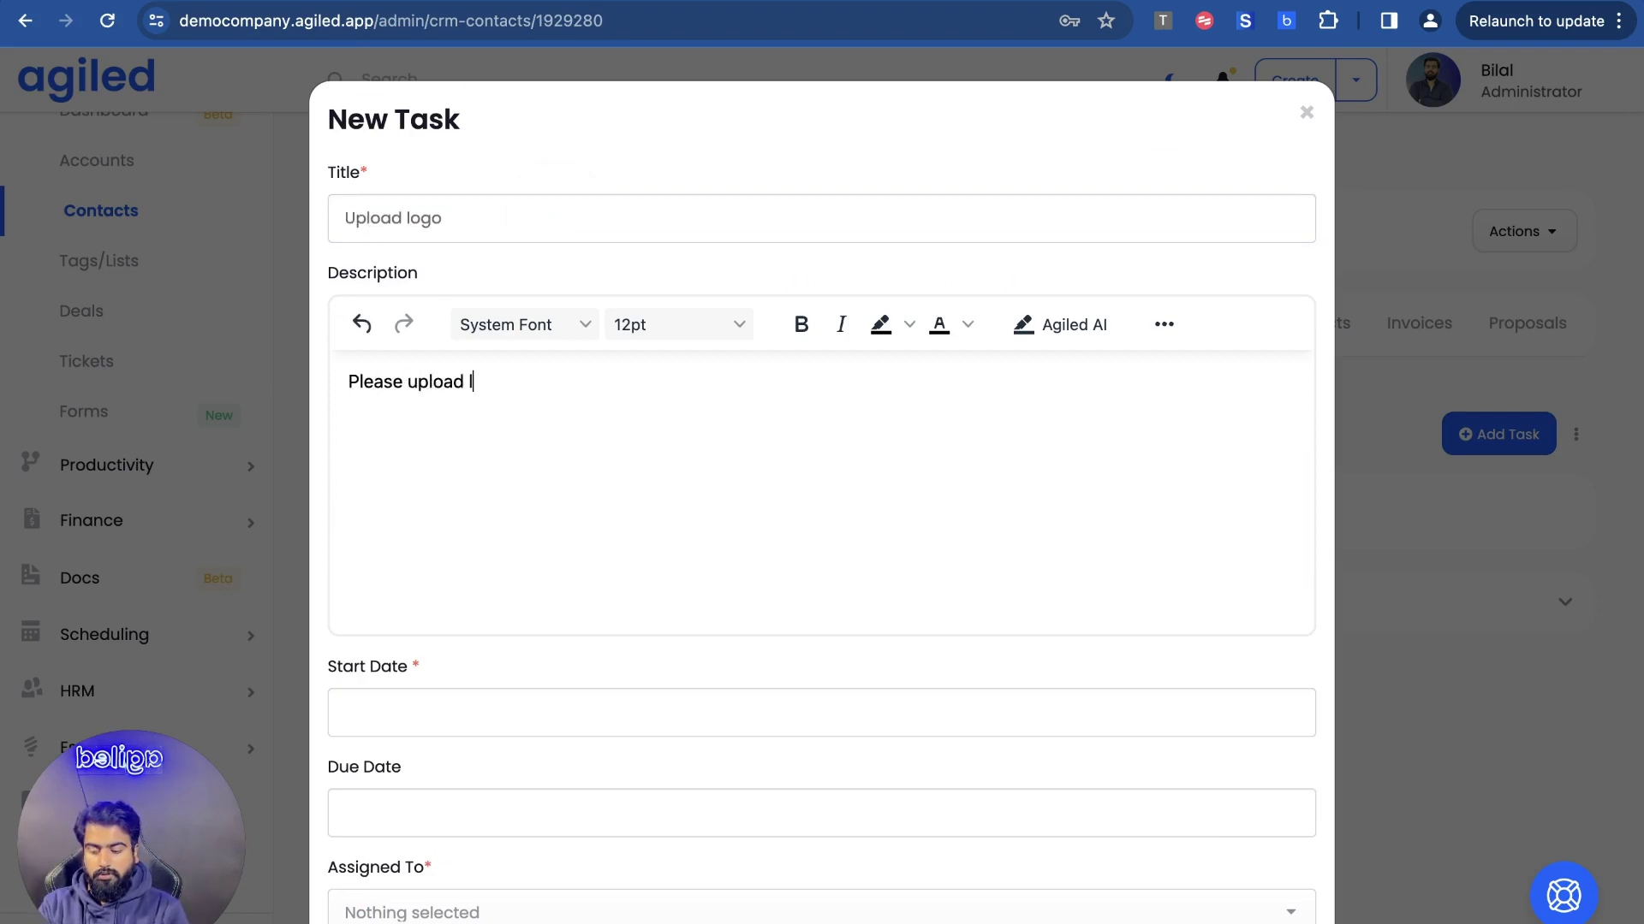
left_click(430, 725)
left_click(466, 624)
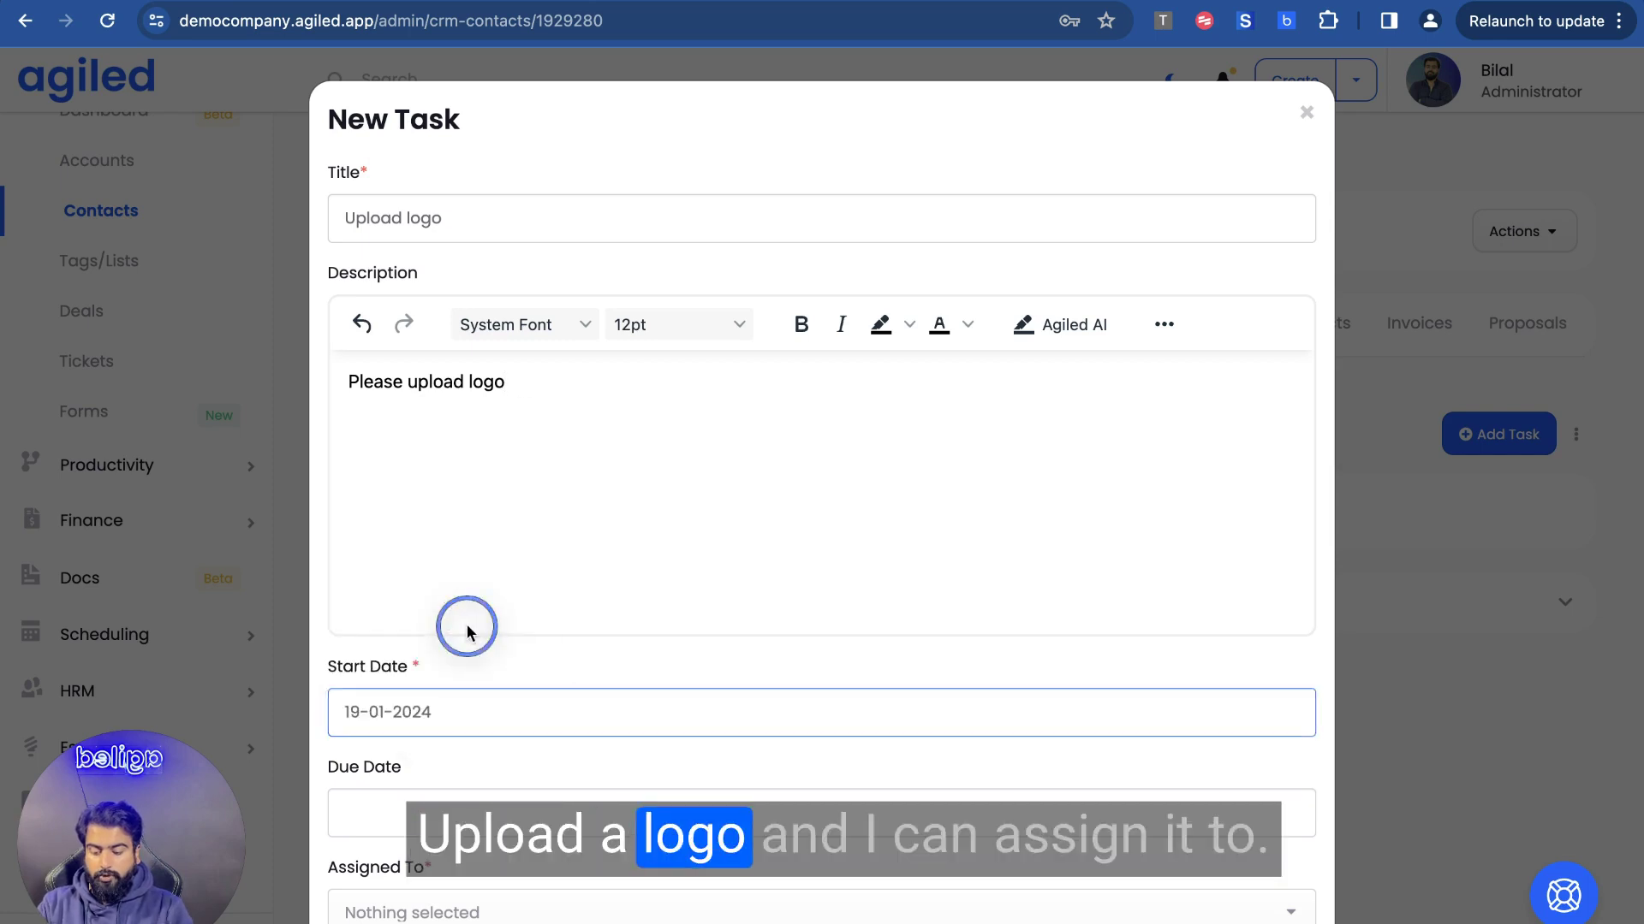
Assign the "Upload logo" task to the client contact and save it
scroll(465, 624, "down", 3)
left_click(420, 667)
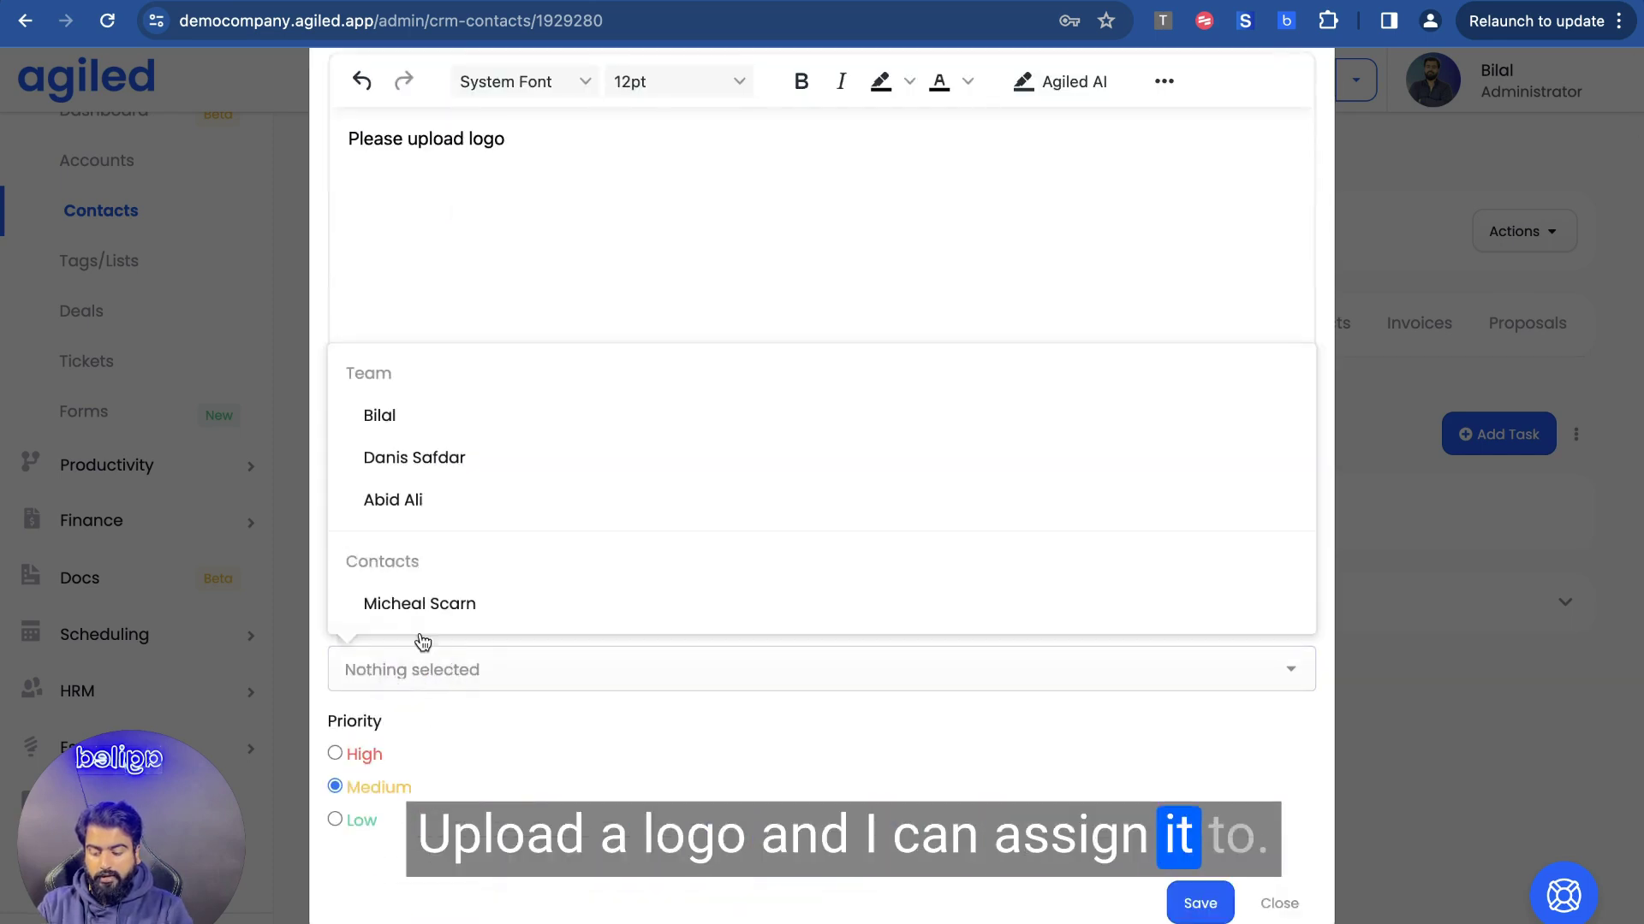
left_click(422, 604)
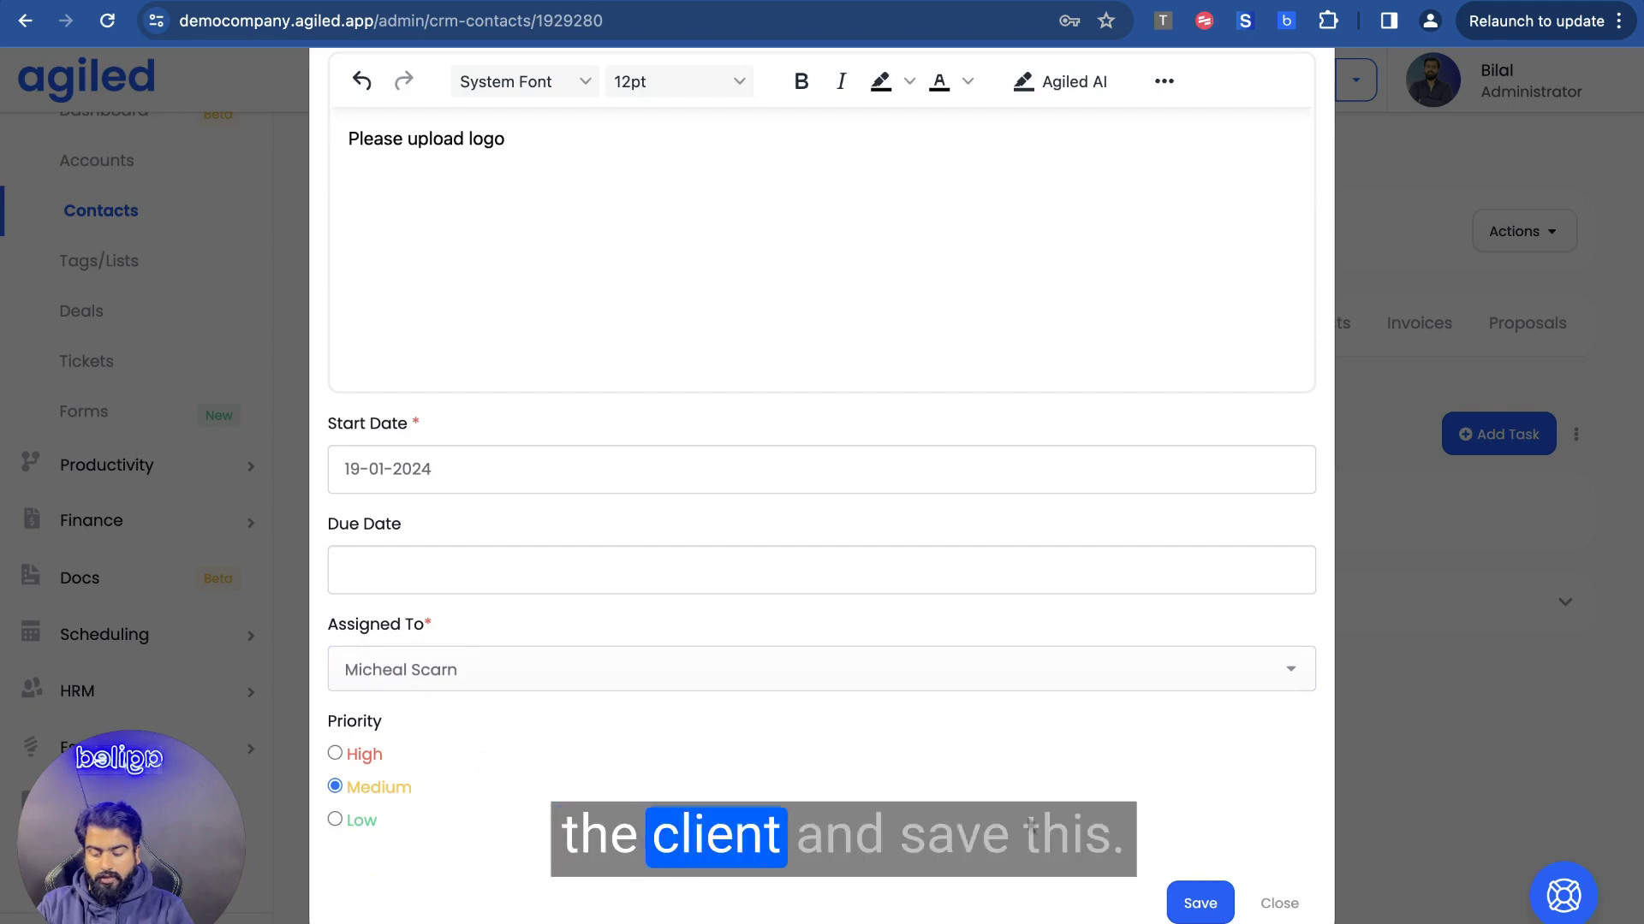
left_click(1190, 904)
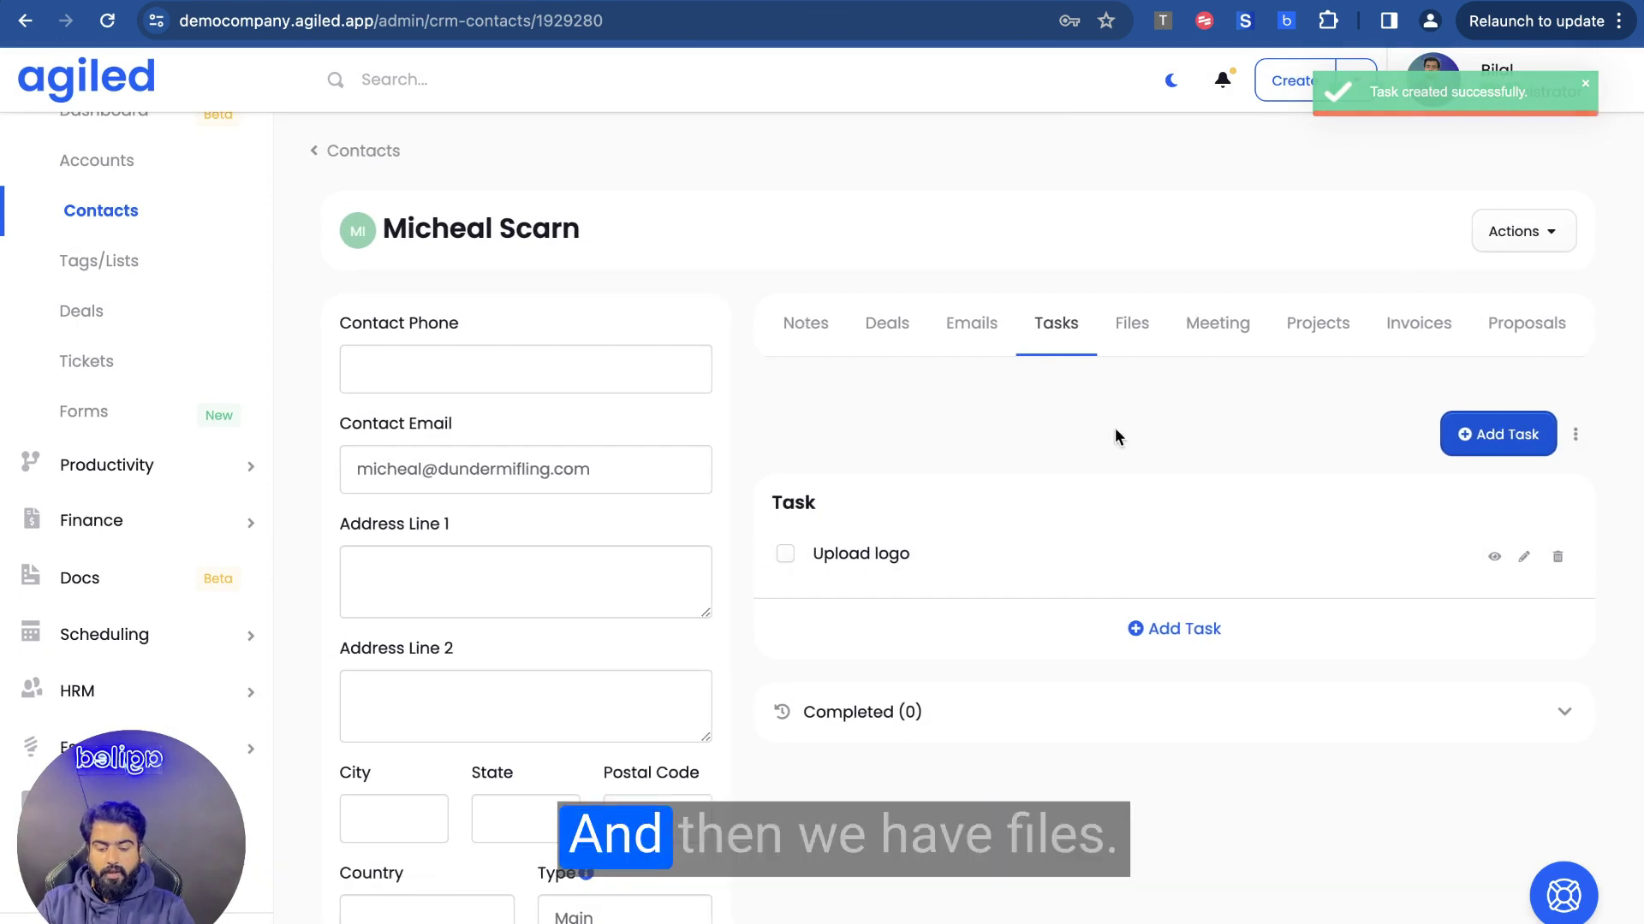
Review the client's file upload area and the form for adding a meeting, closing the form without creating one
left_click(1133, 332)
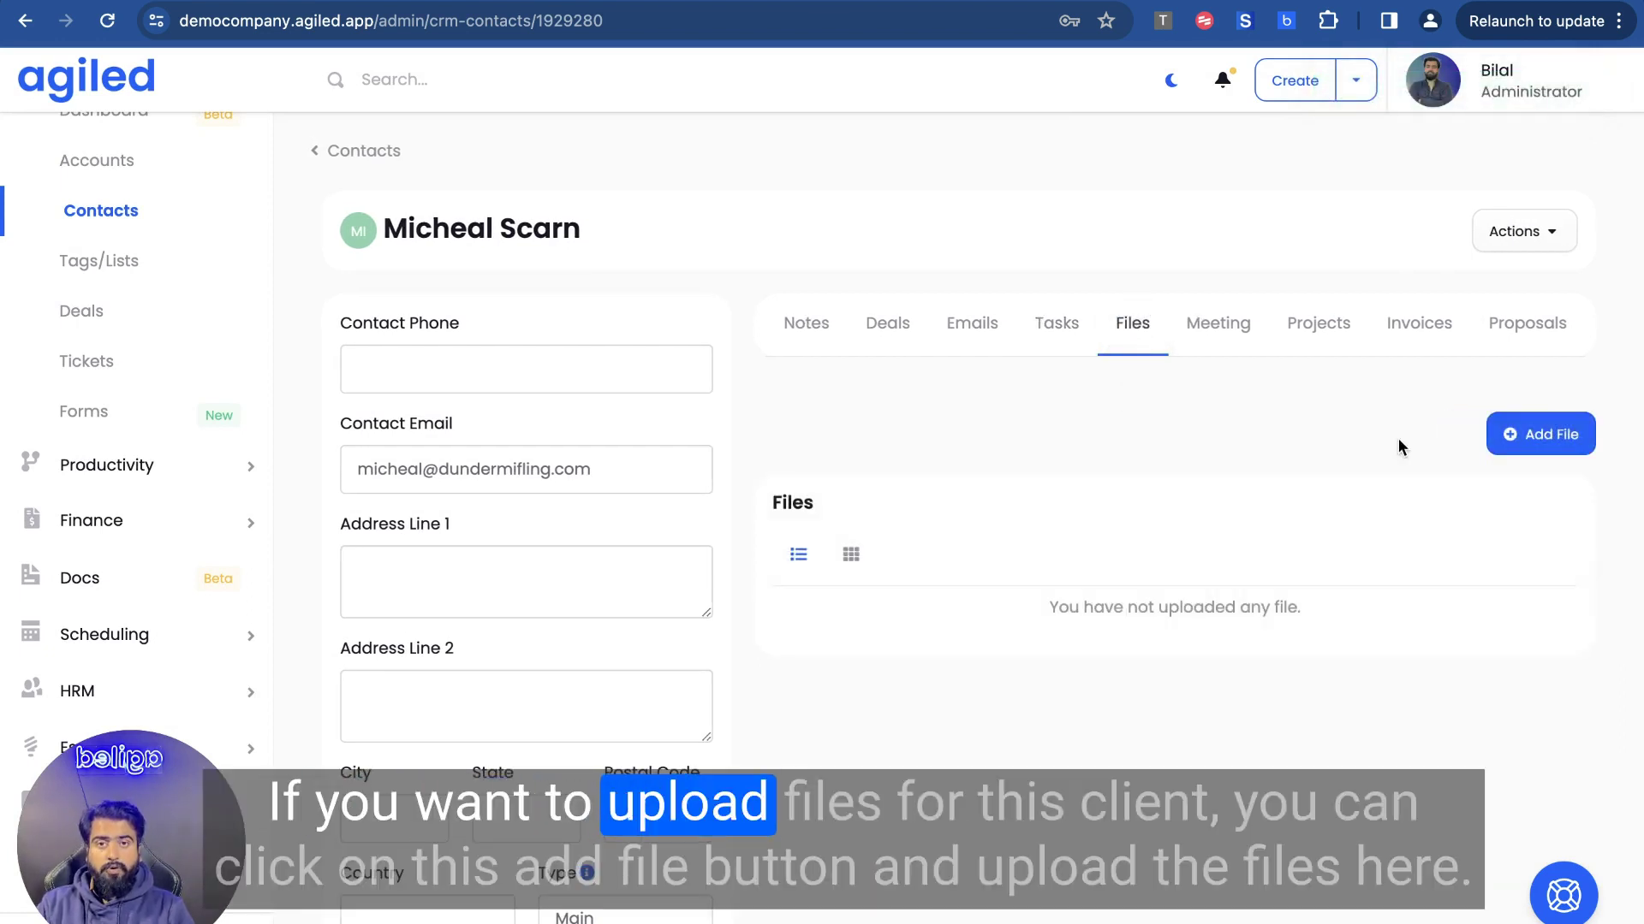
left_click(1504, 450)
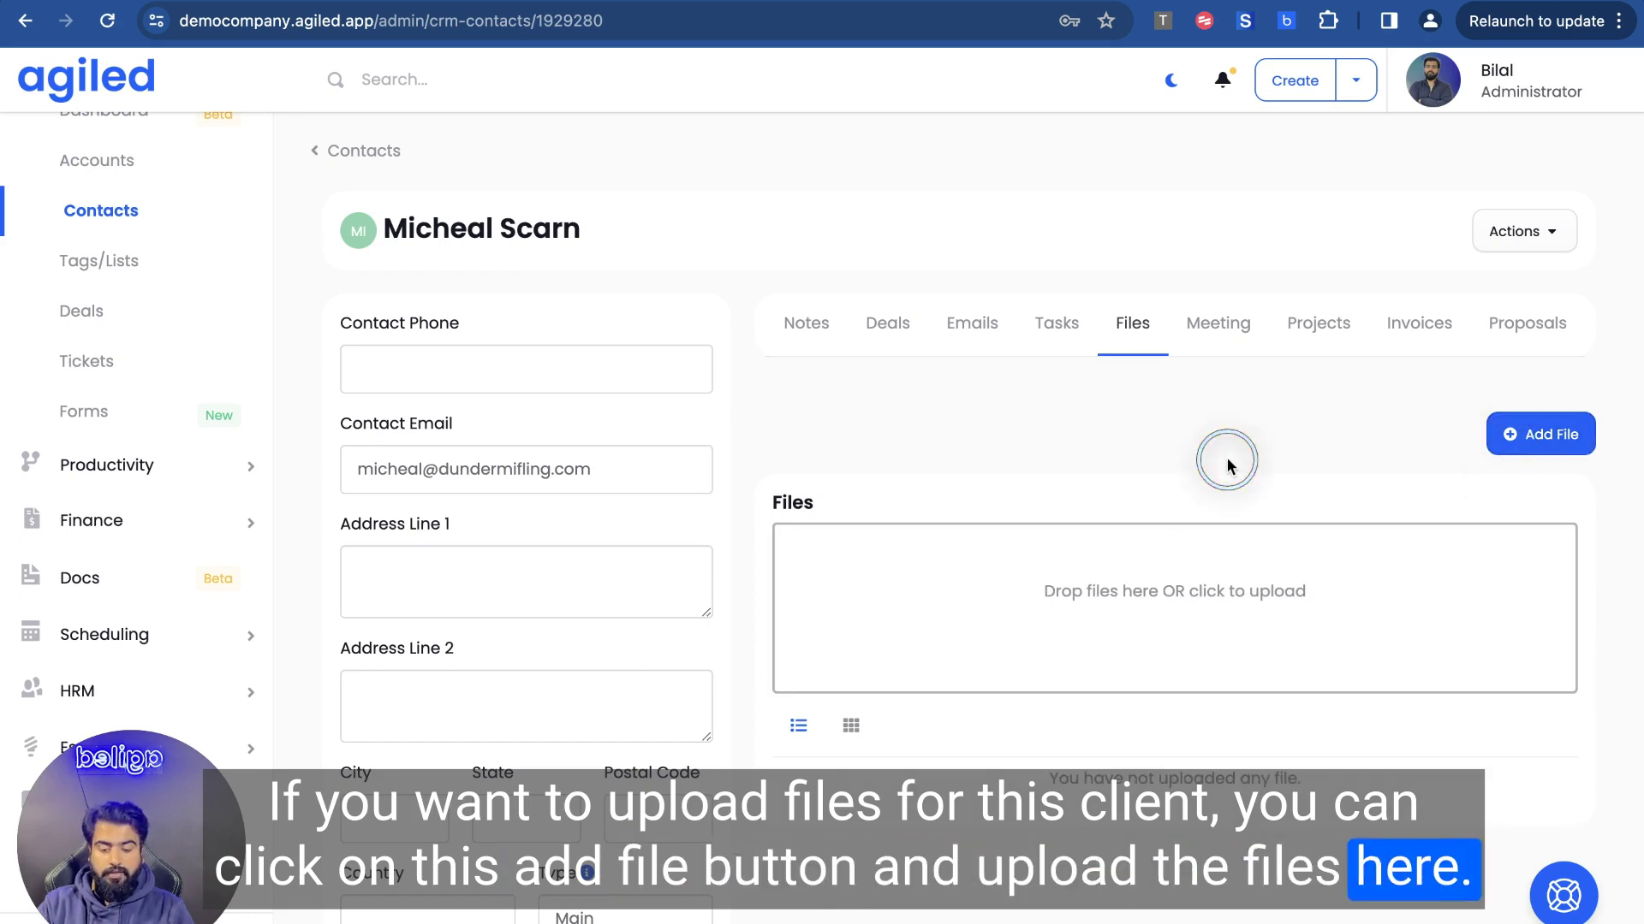
left_click(1225, 318)
left_click(1457, 432)
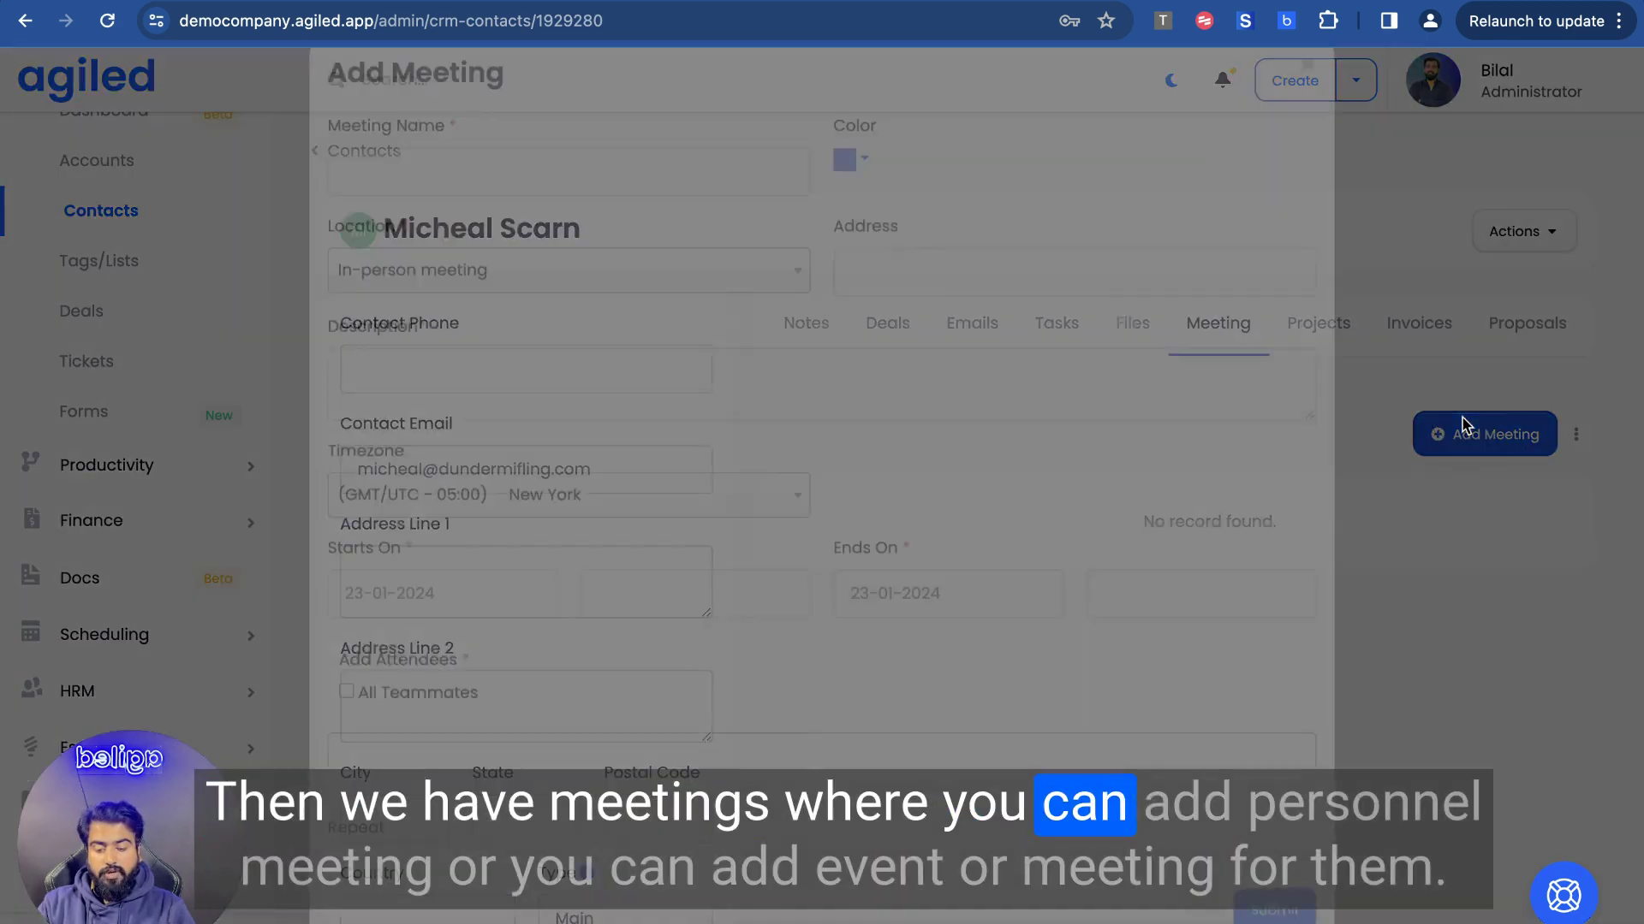
scroll(682, 419, "down", 1)
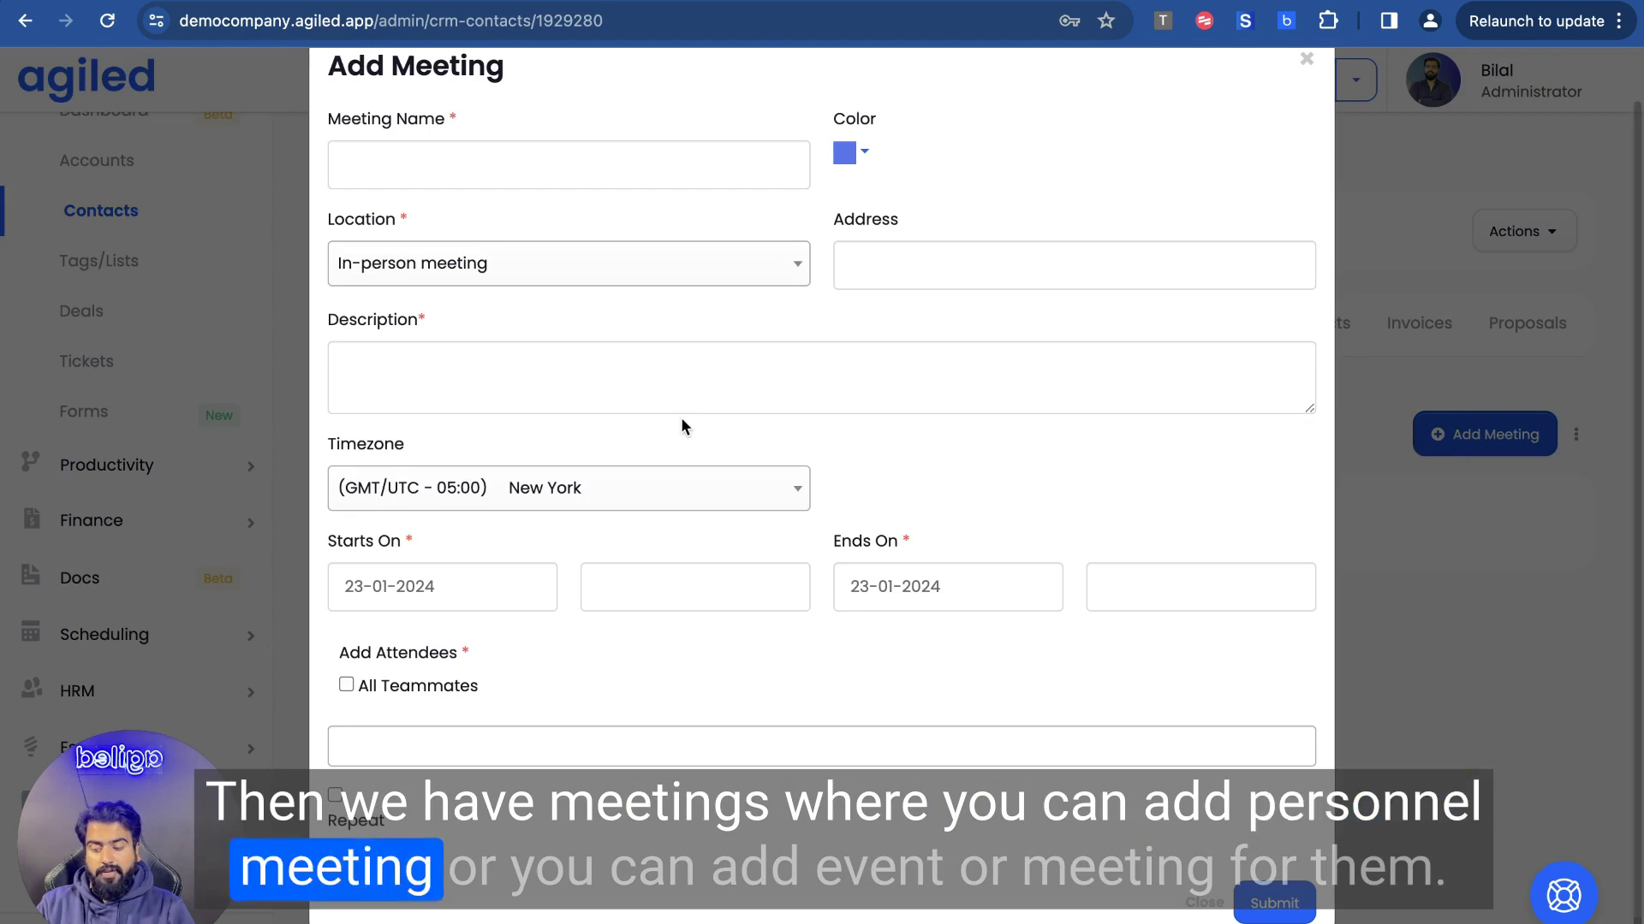
left_click(1306, 76)
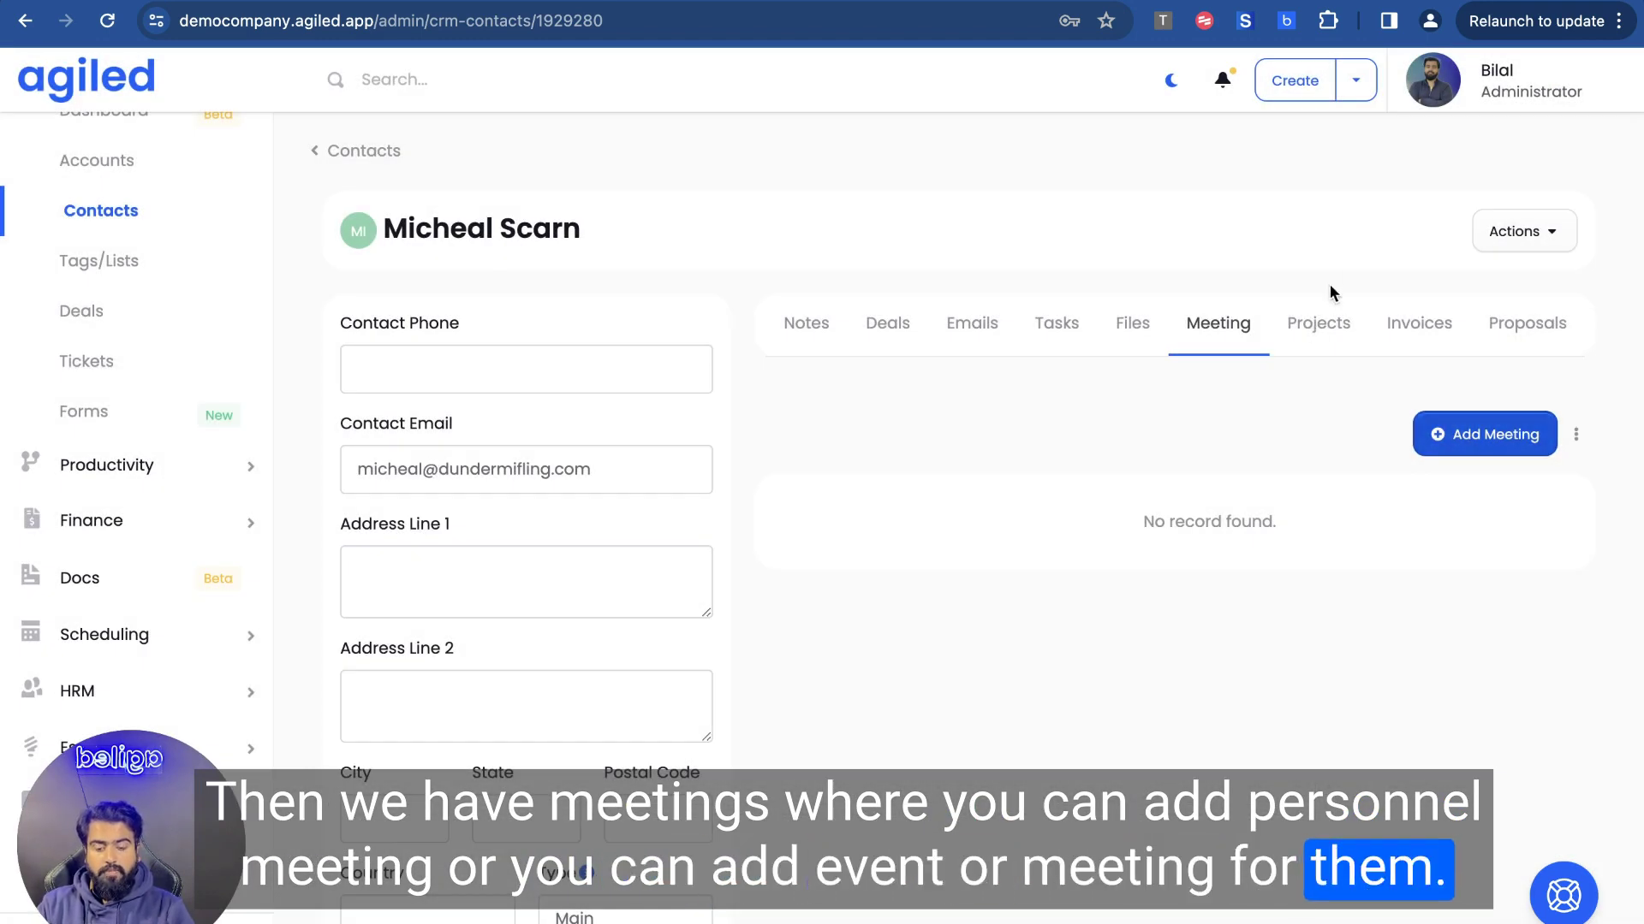
Review the projects, invoices, proposals and contracts sections of the client's record
left_click(1307, 333)
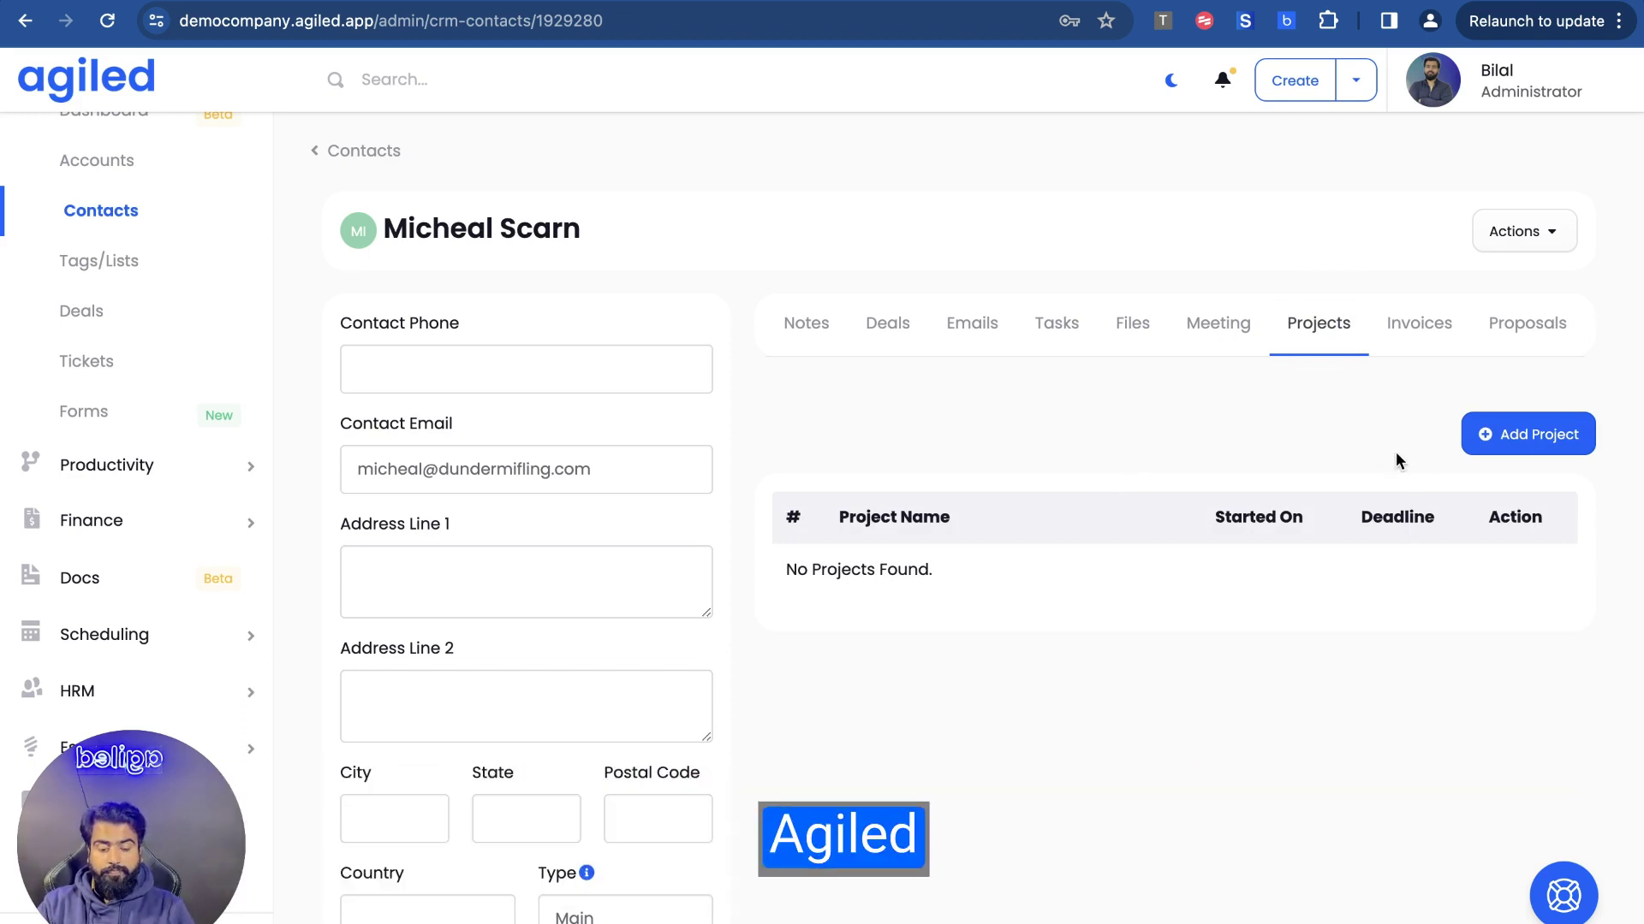
scroll(1395, 452, "down", 1)
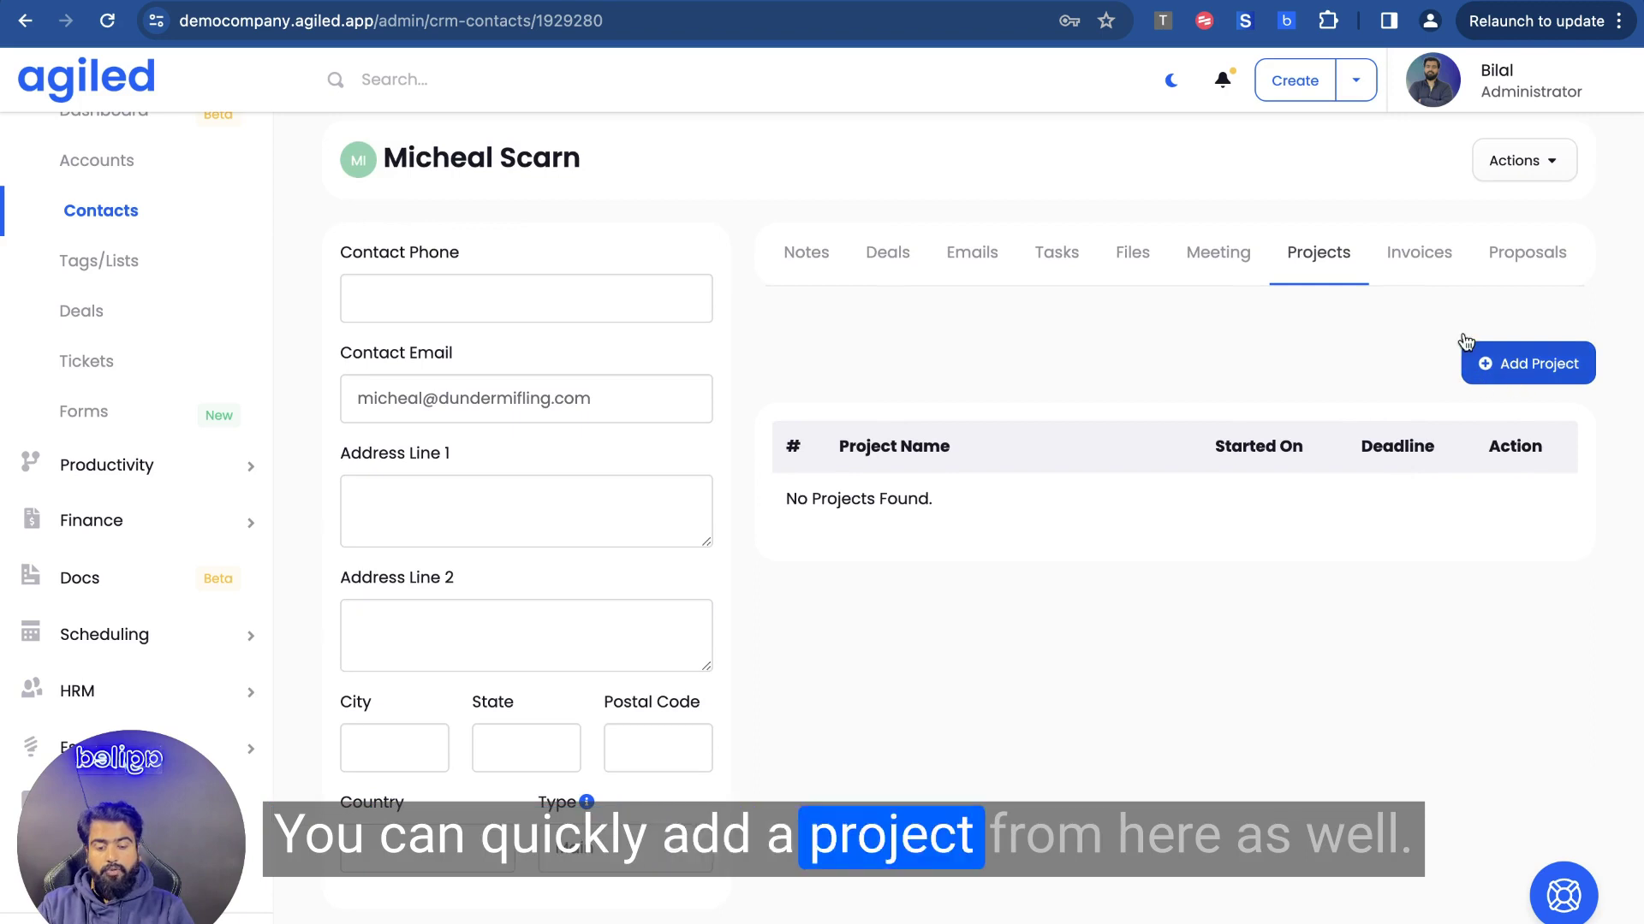
left_click(1417, 257)
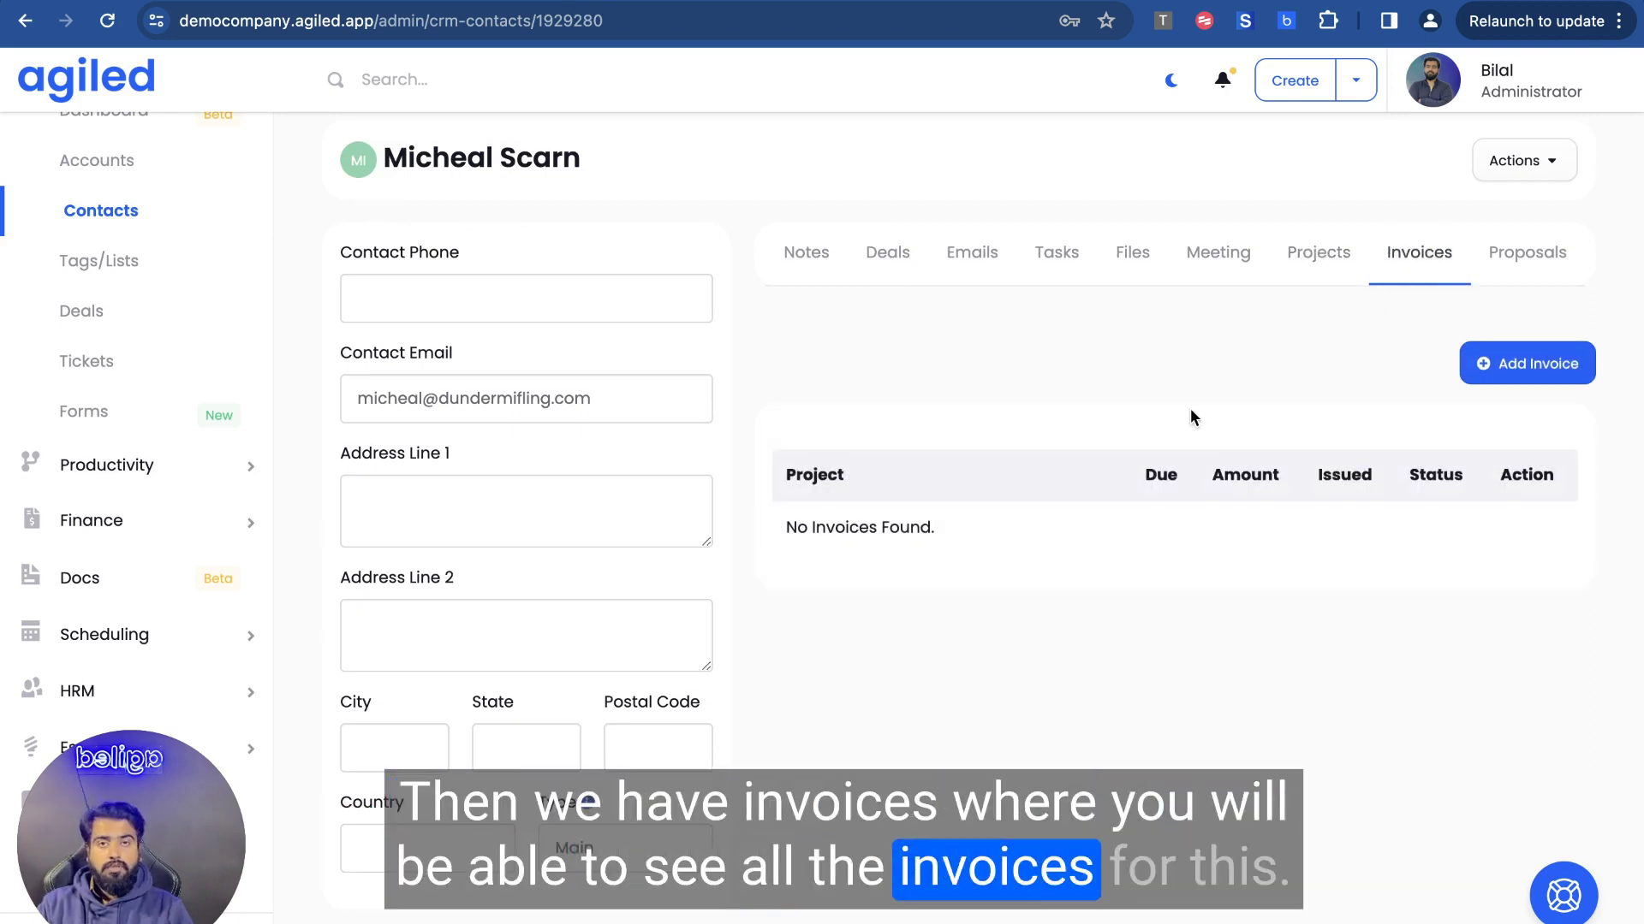
left_click(1517, 271)
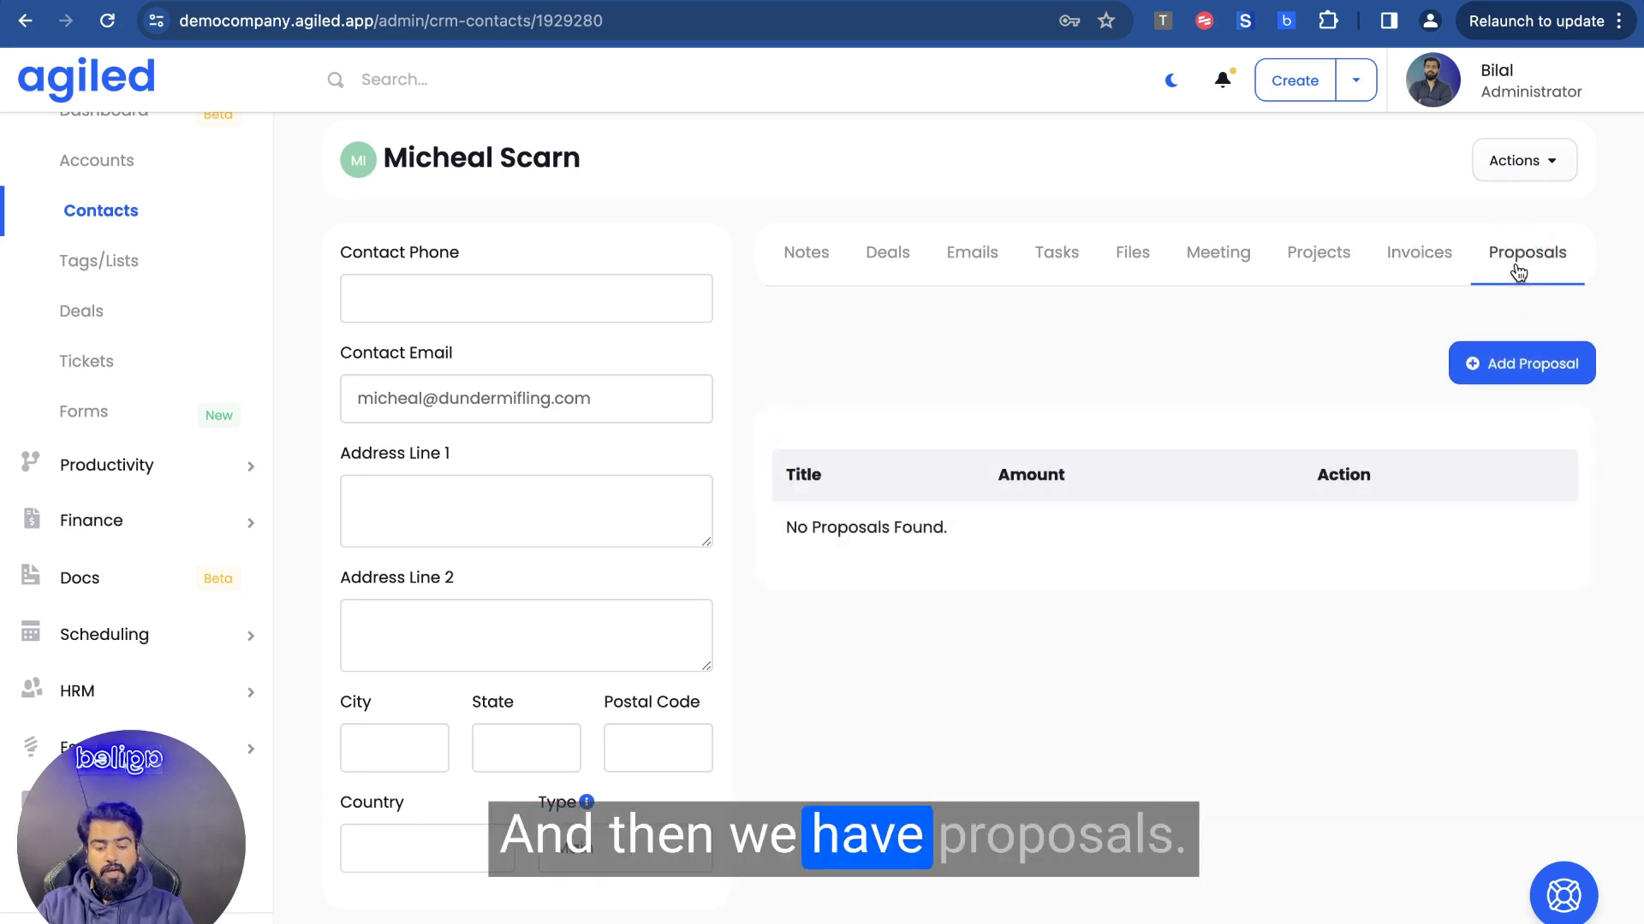
left_click(1327, 263)
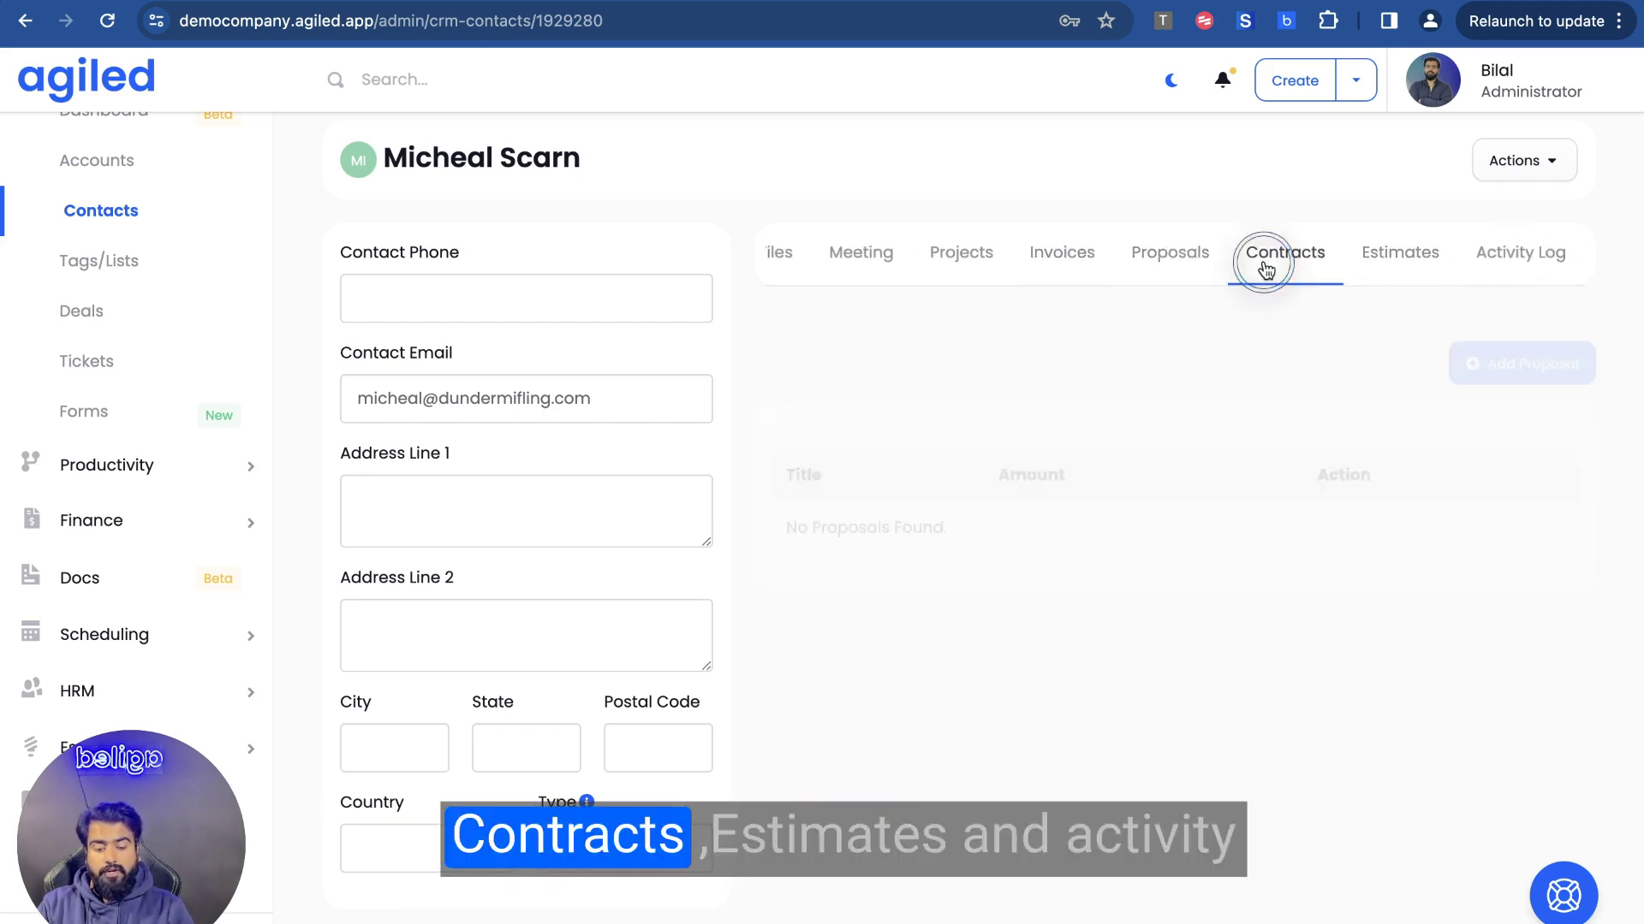
Review the client's estimates, activity log and the custom fields under Other Info in the contact record
left_click(1370, 257)
left_click(1507, 253)
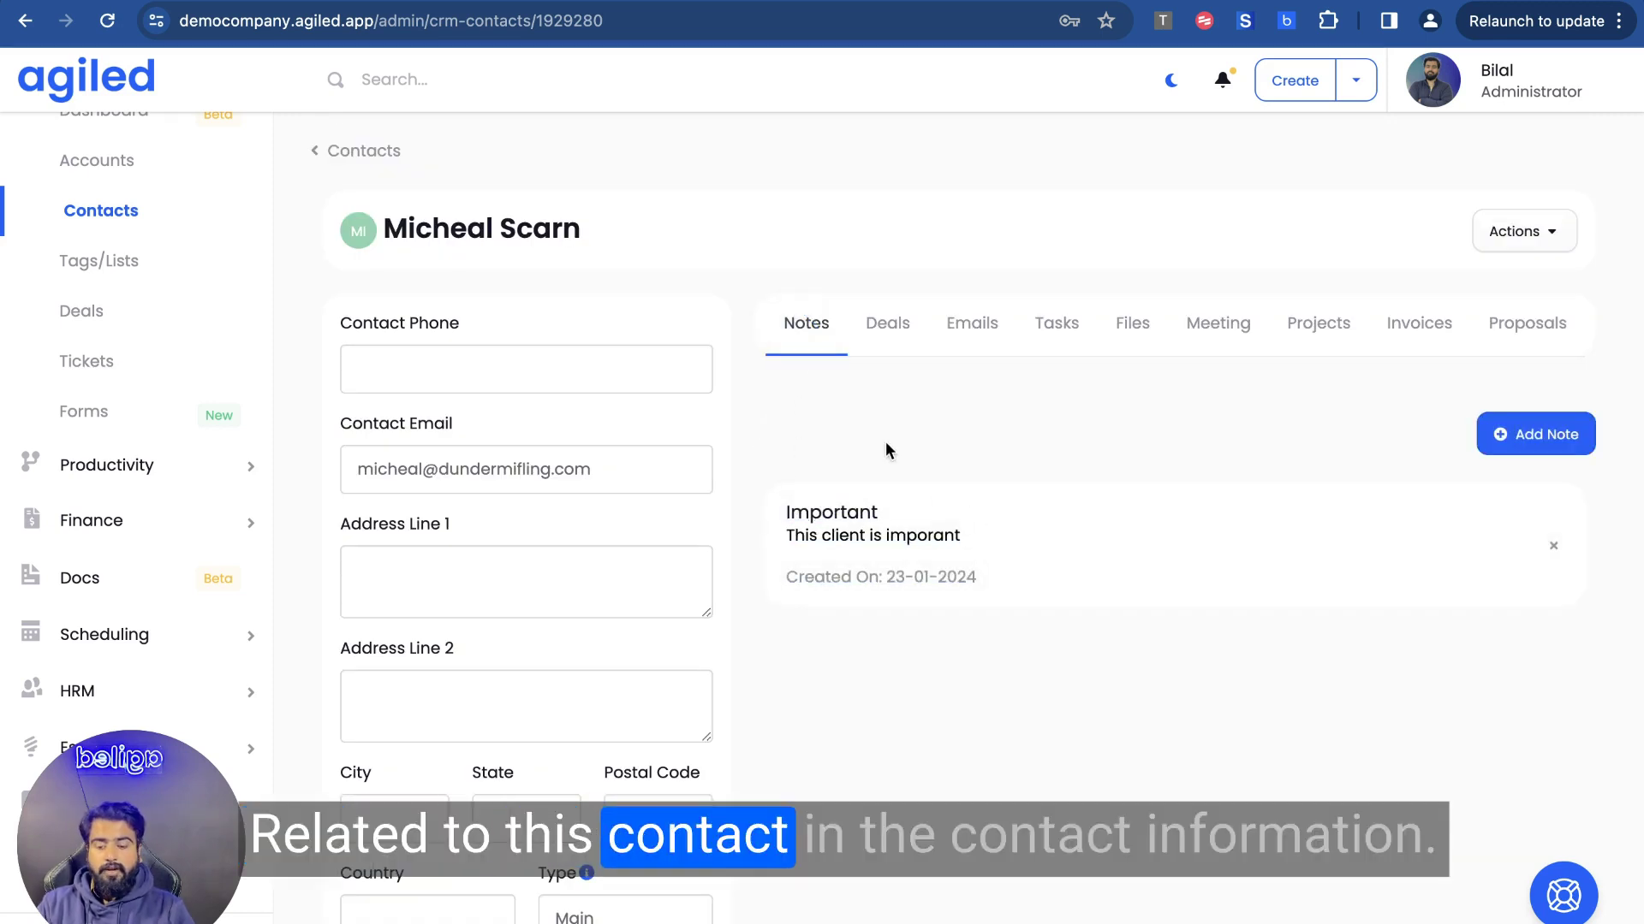
scroll(605, 451, "down", 7)
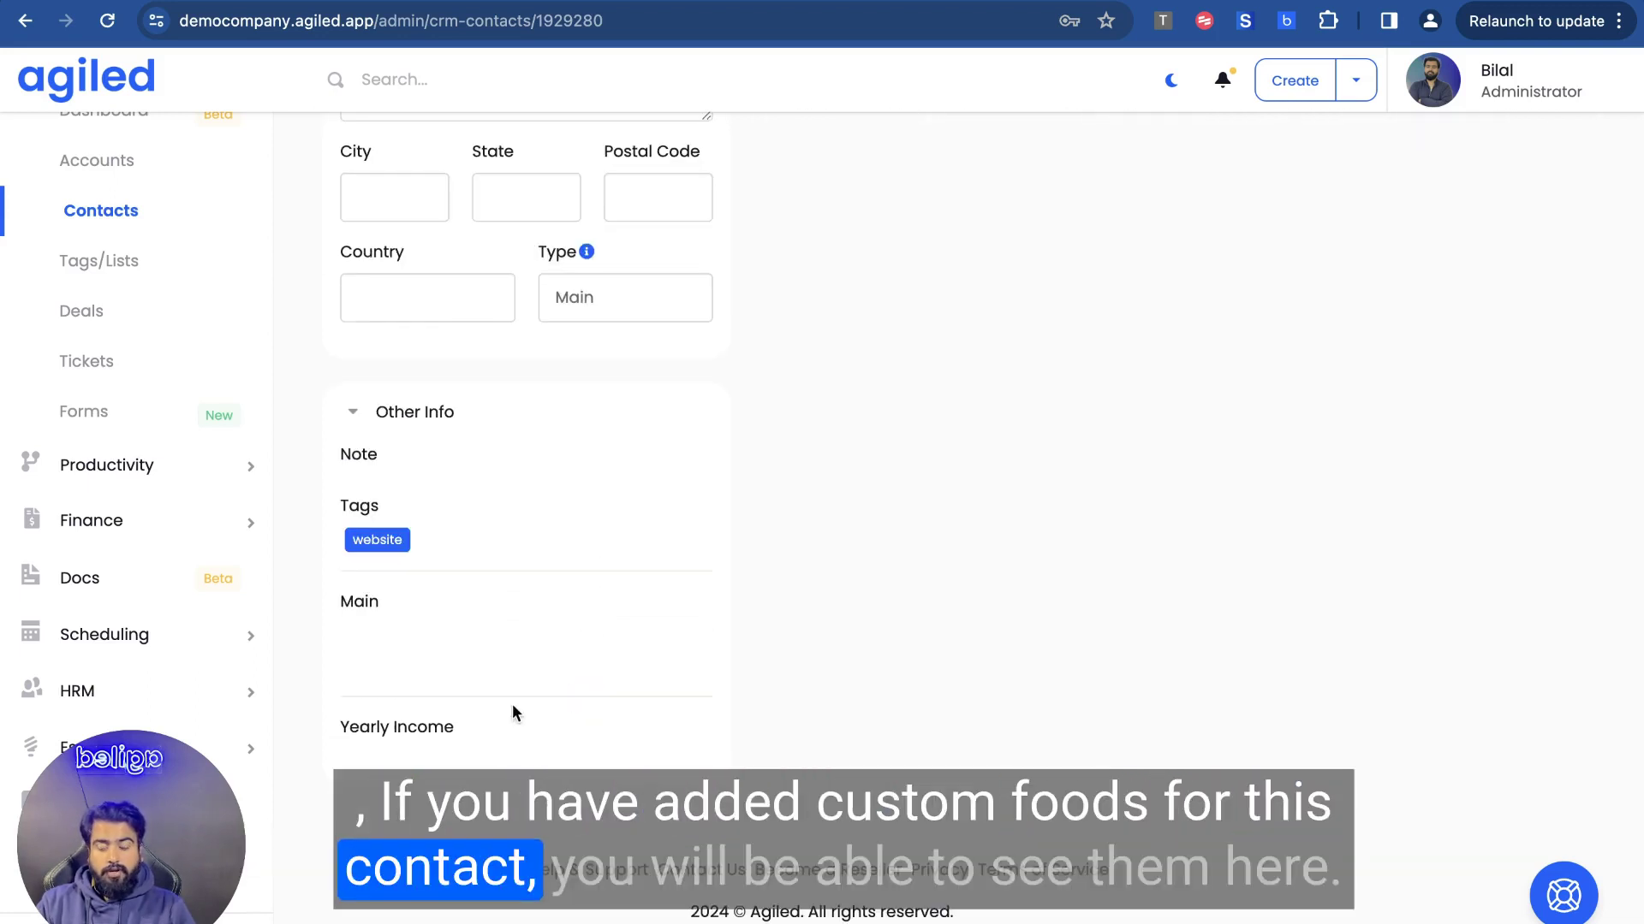
scroll(455, 664, "up", 6)
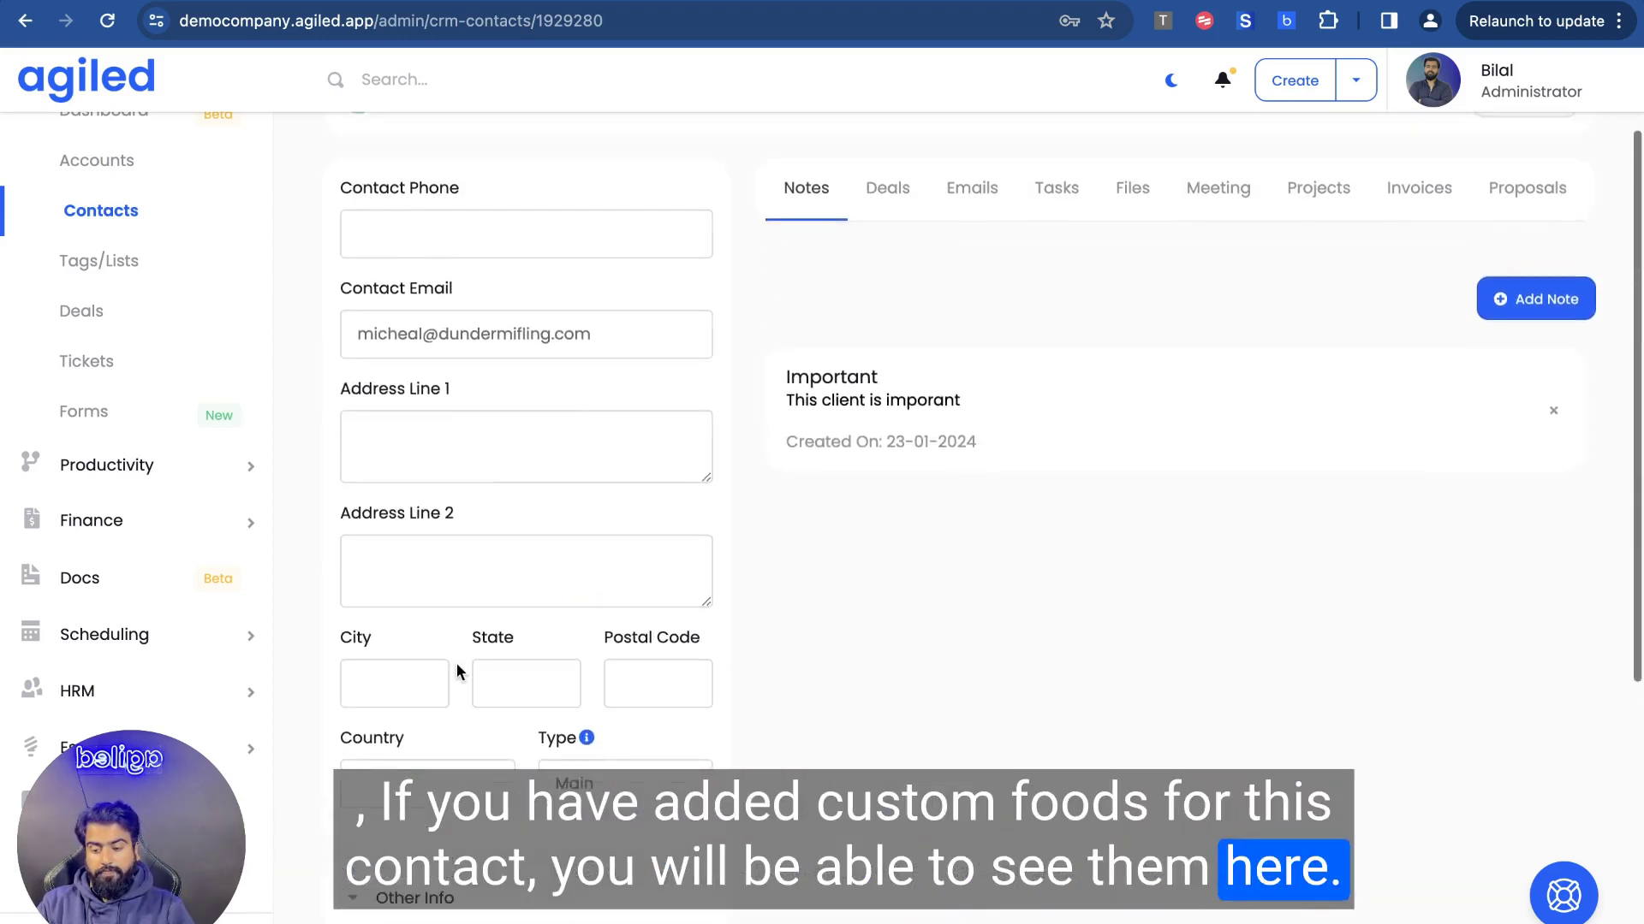
scroll(457, 666, "up", 2)
Fill in the client's contact phone with the suggested phone number and save it
left_click(495, 366)
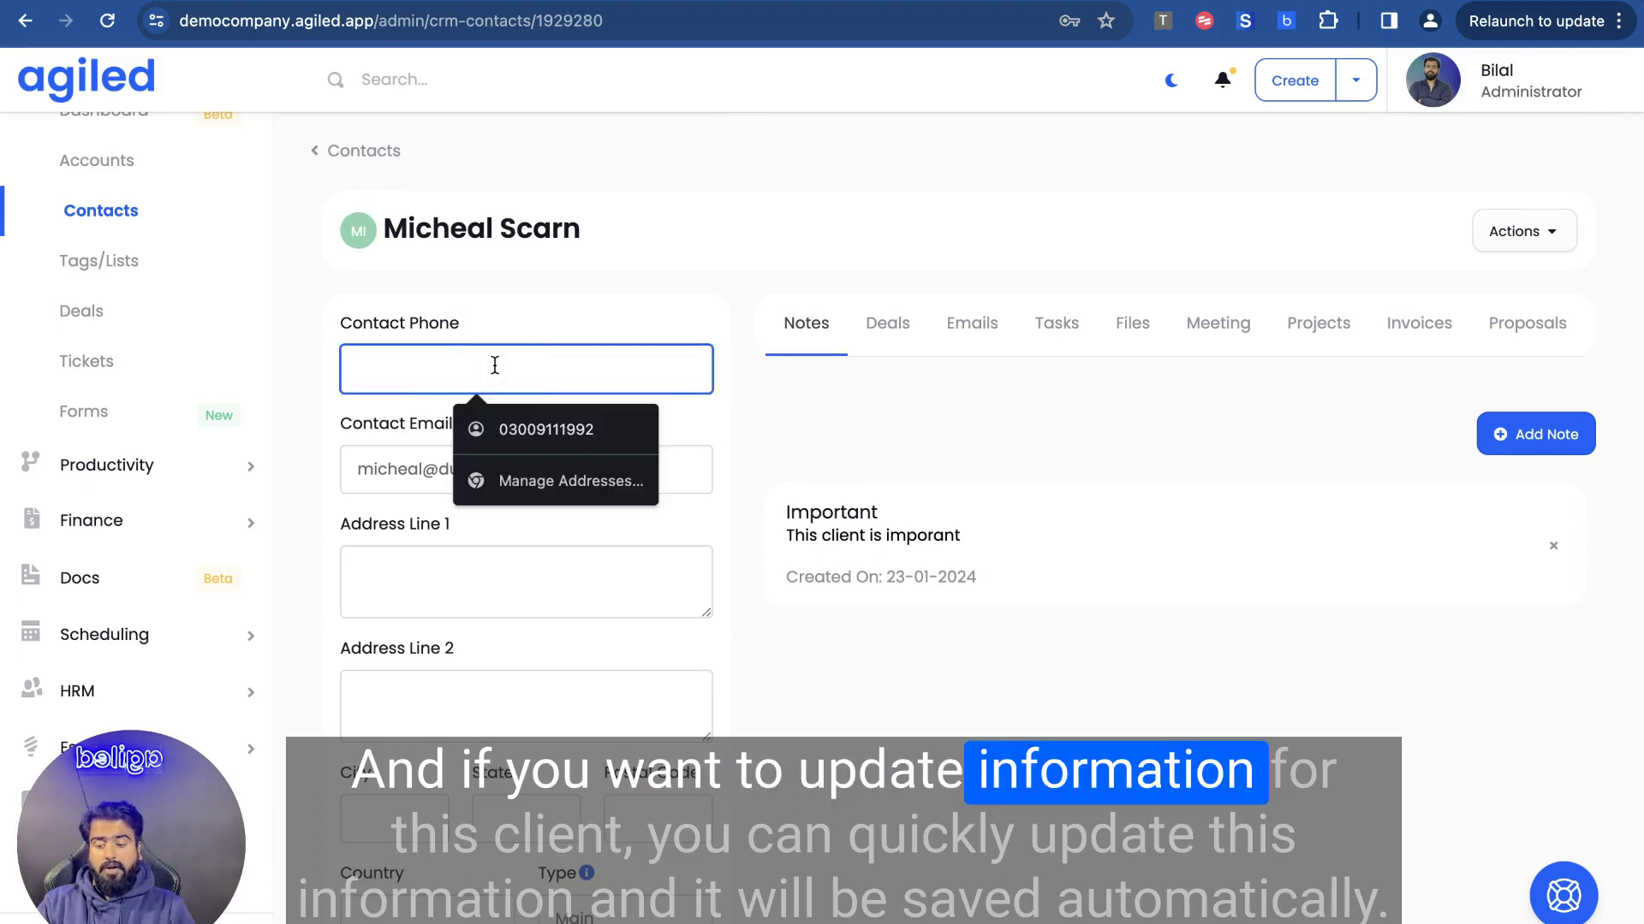
left_click(545, 433)
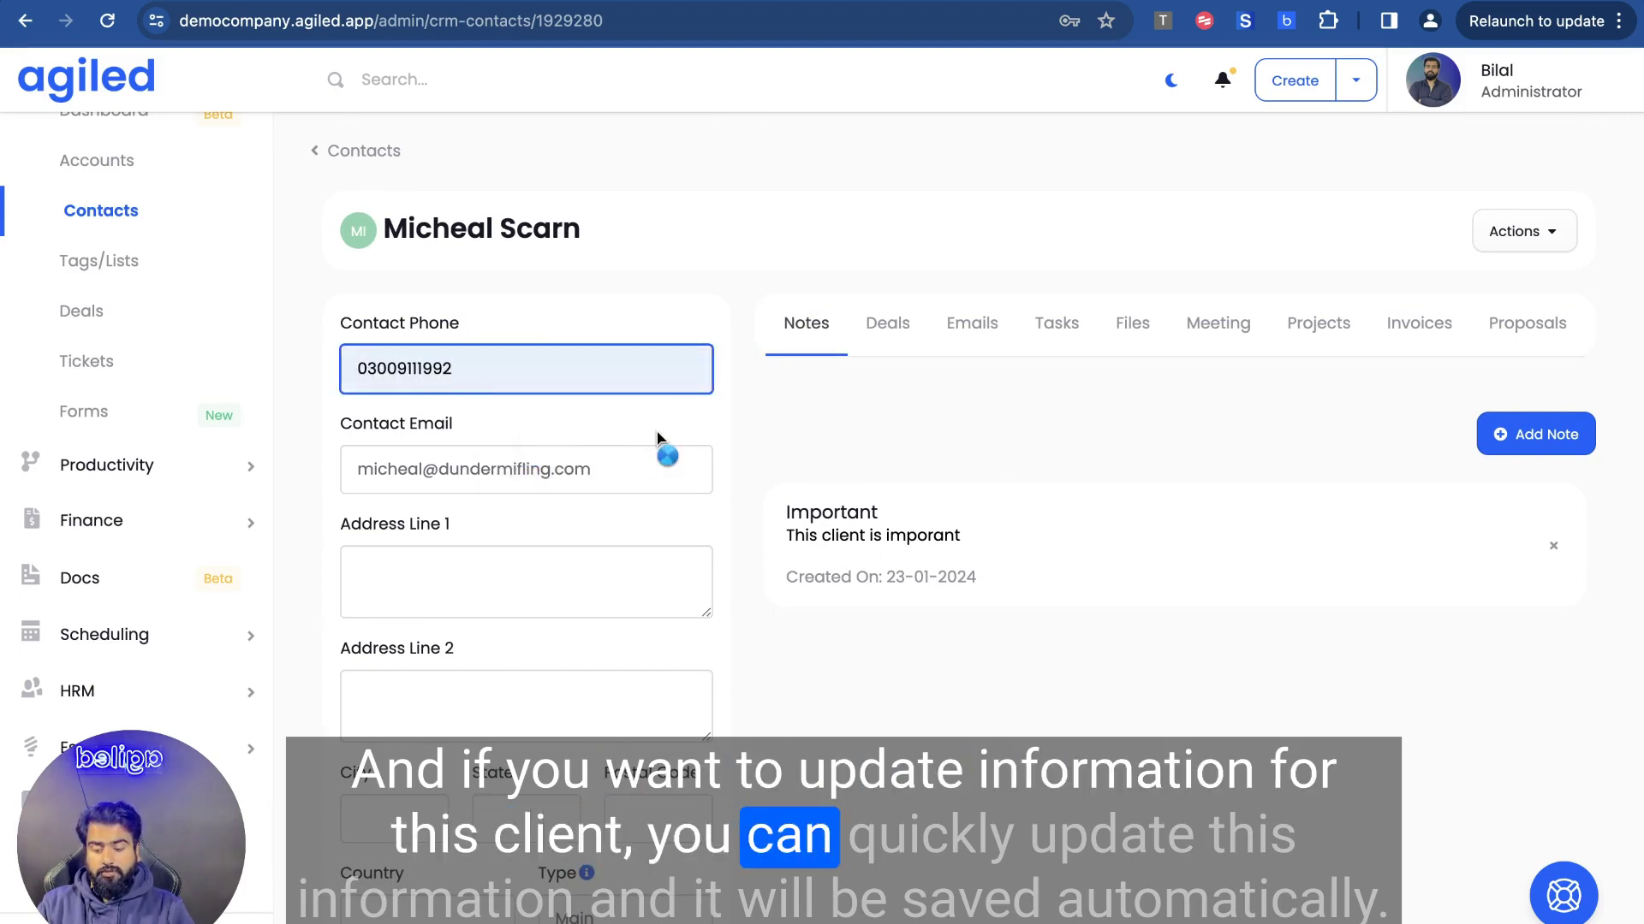
left_click(687, 426)
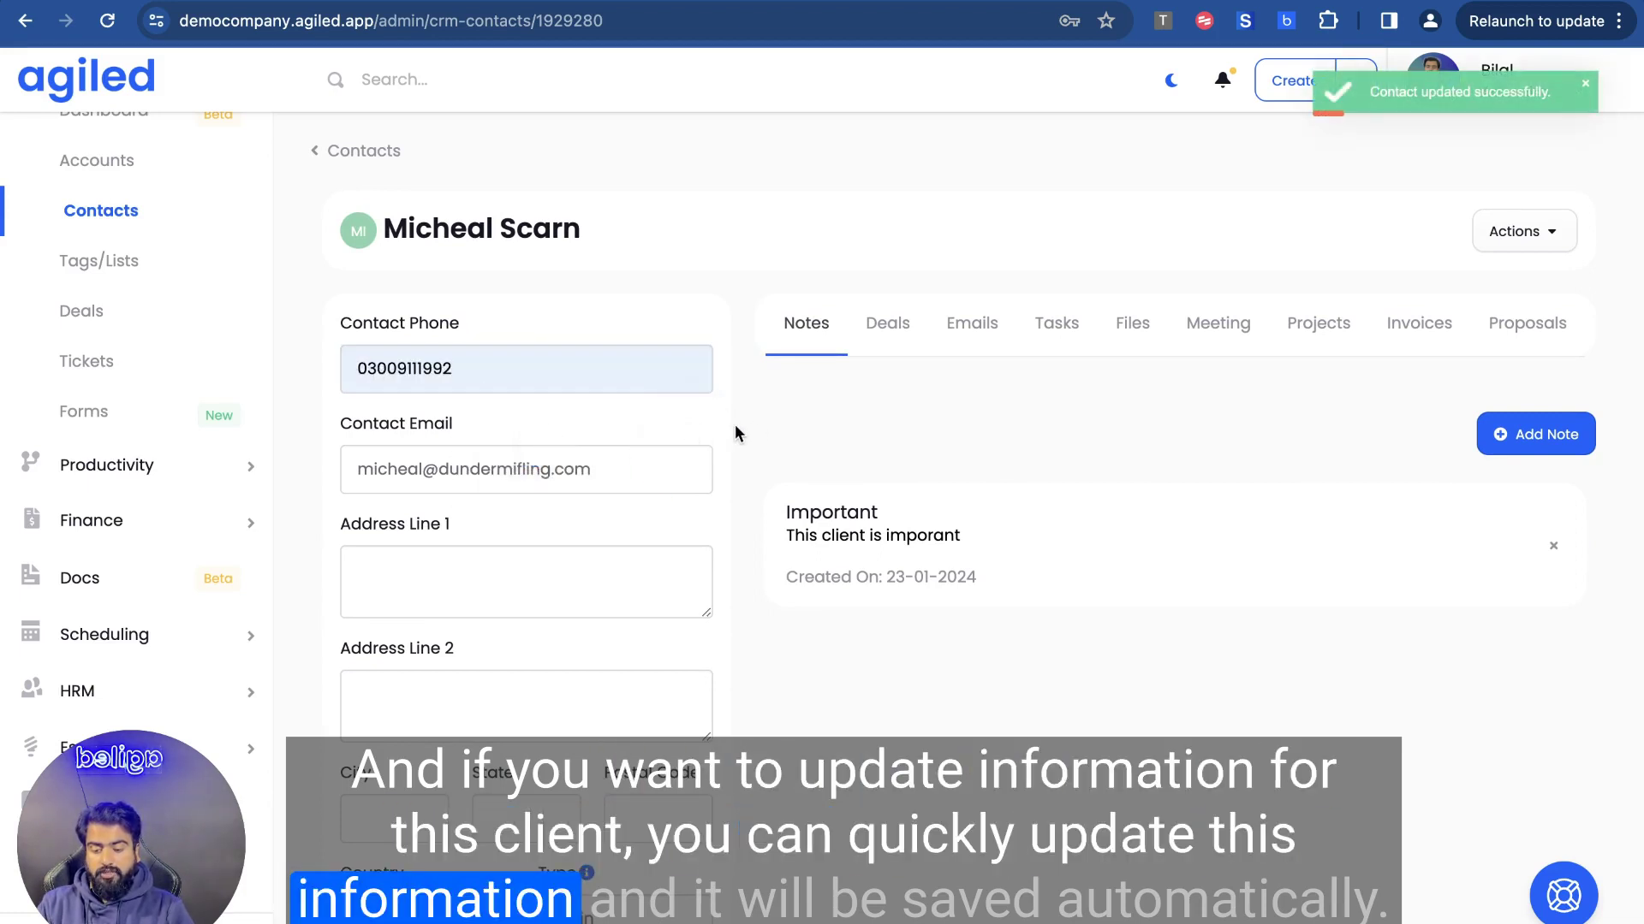
scroll(786, 449, "down", 3)
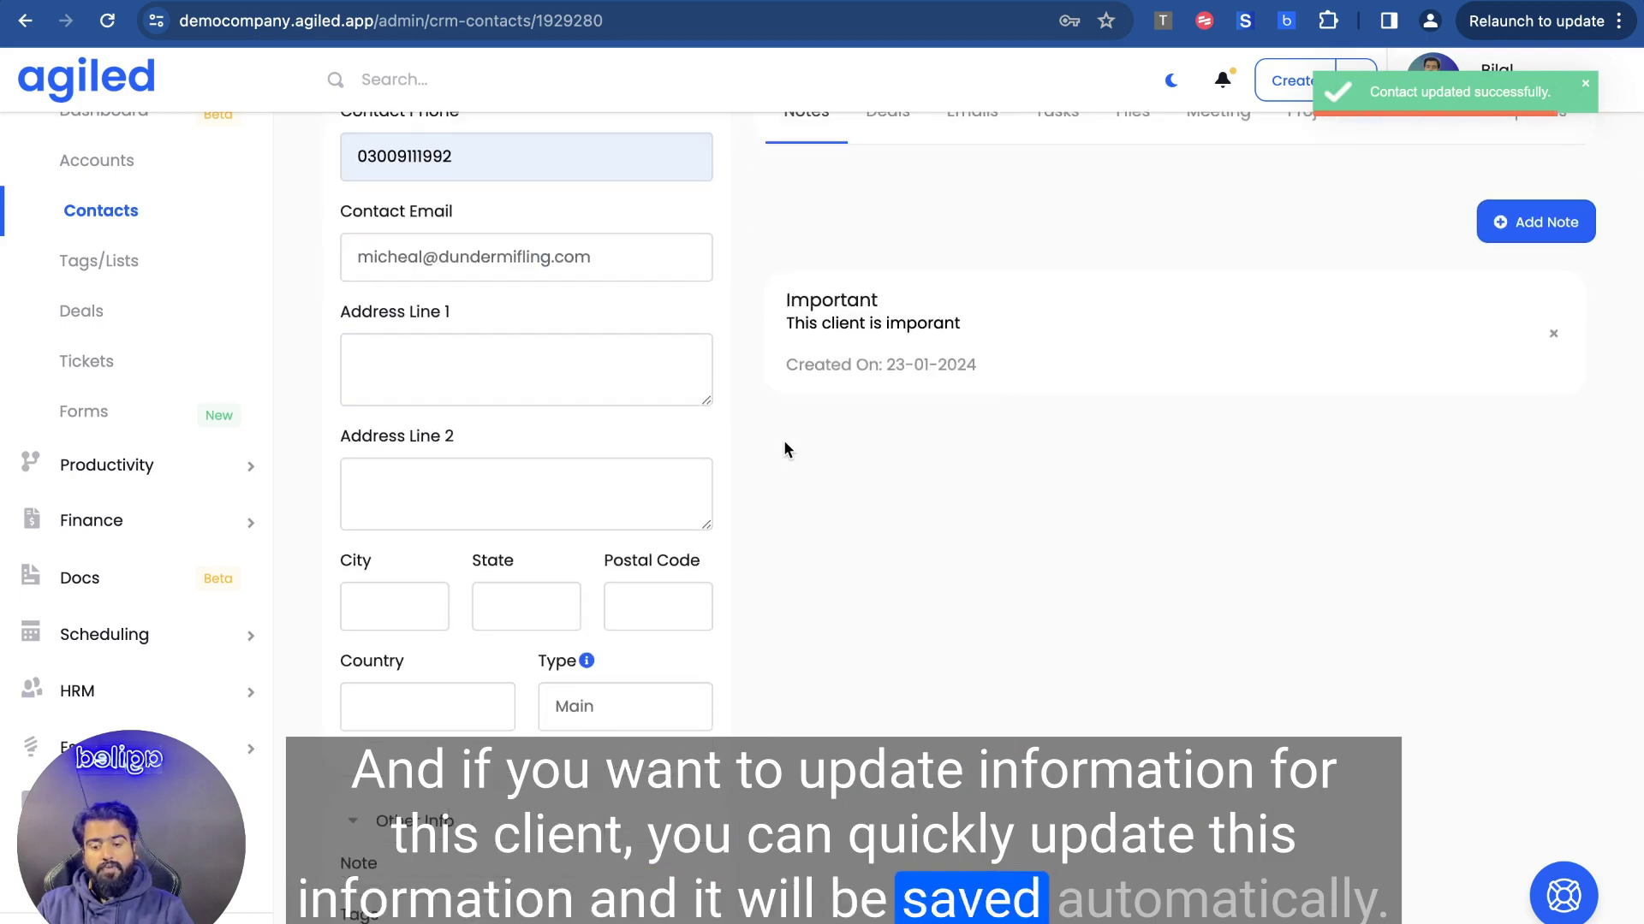
scroll(783, 440, "up", 3)
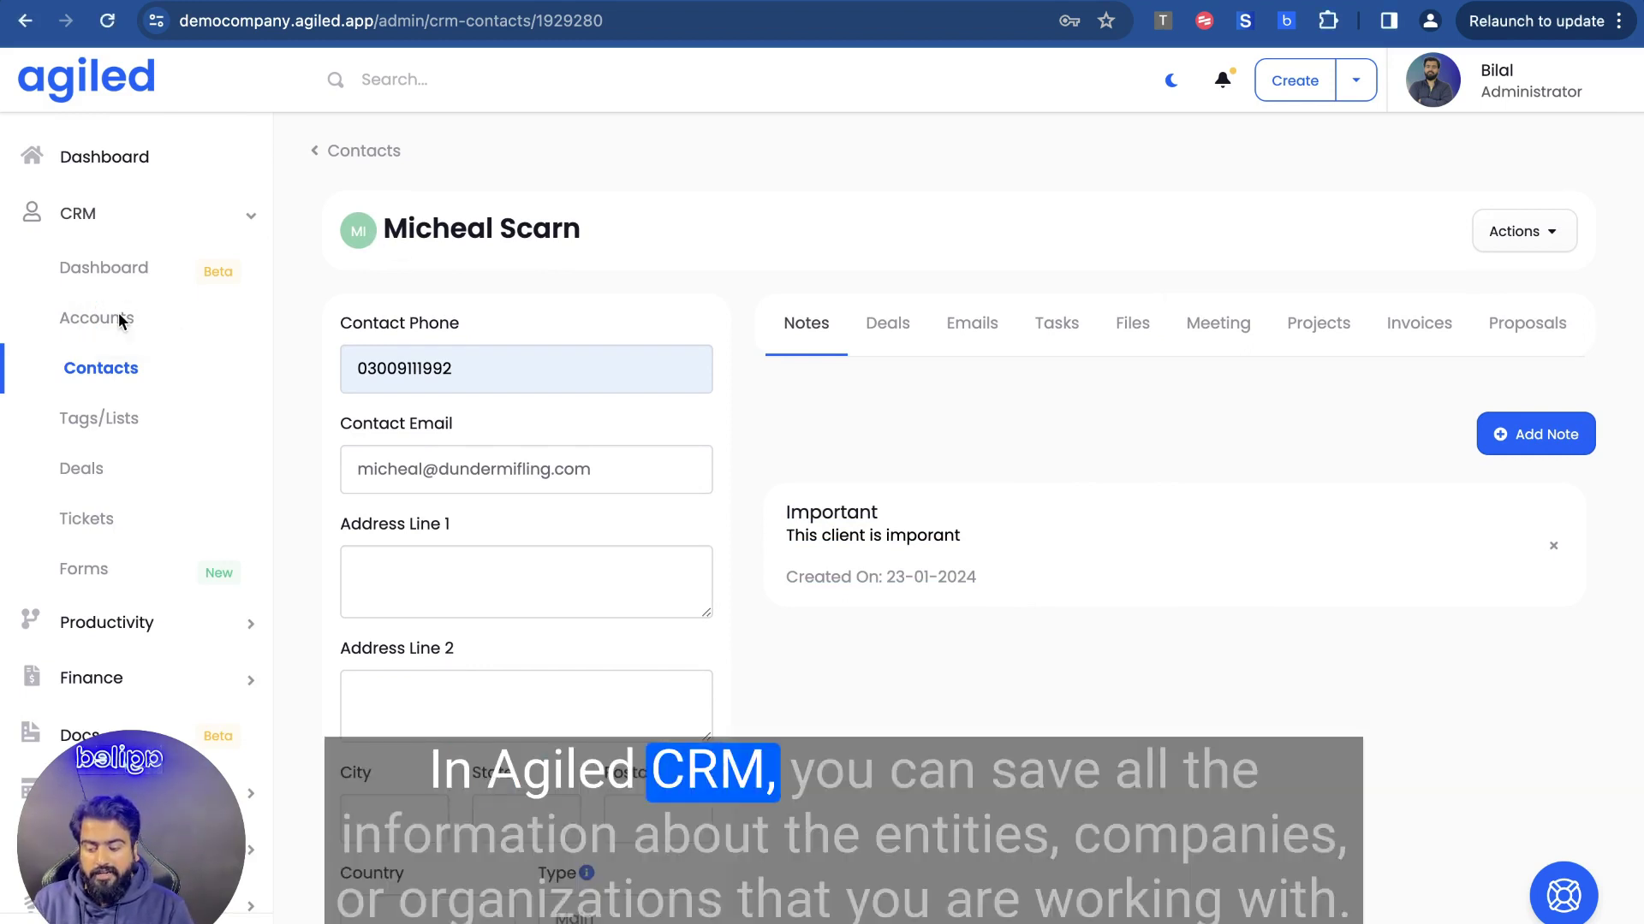
Go to the CRM accounts list and look through the saved companies
left_click(92, 320)
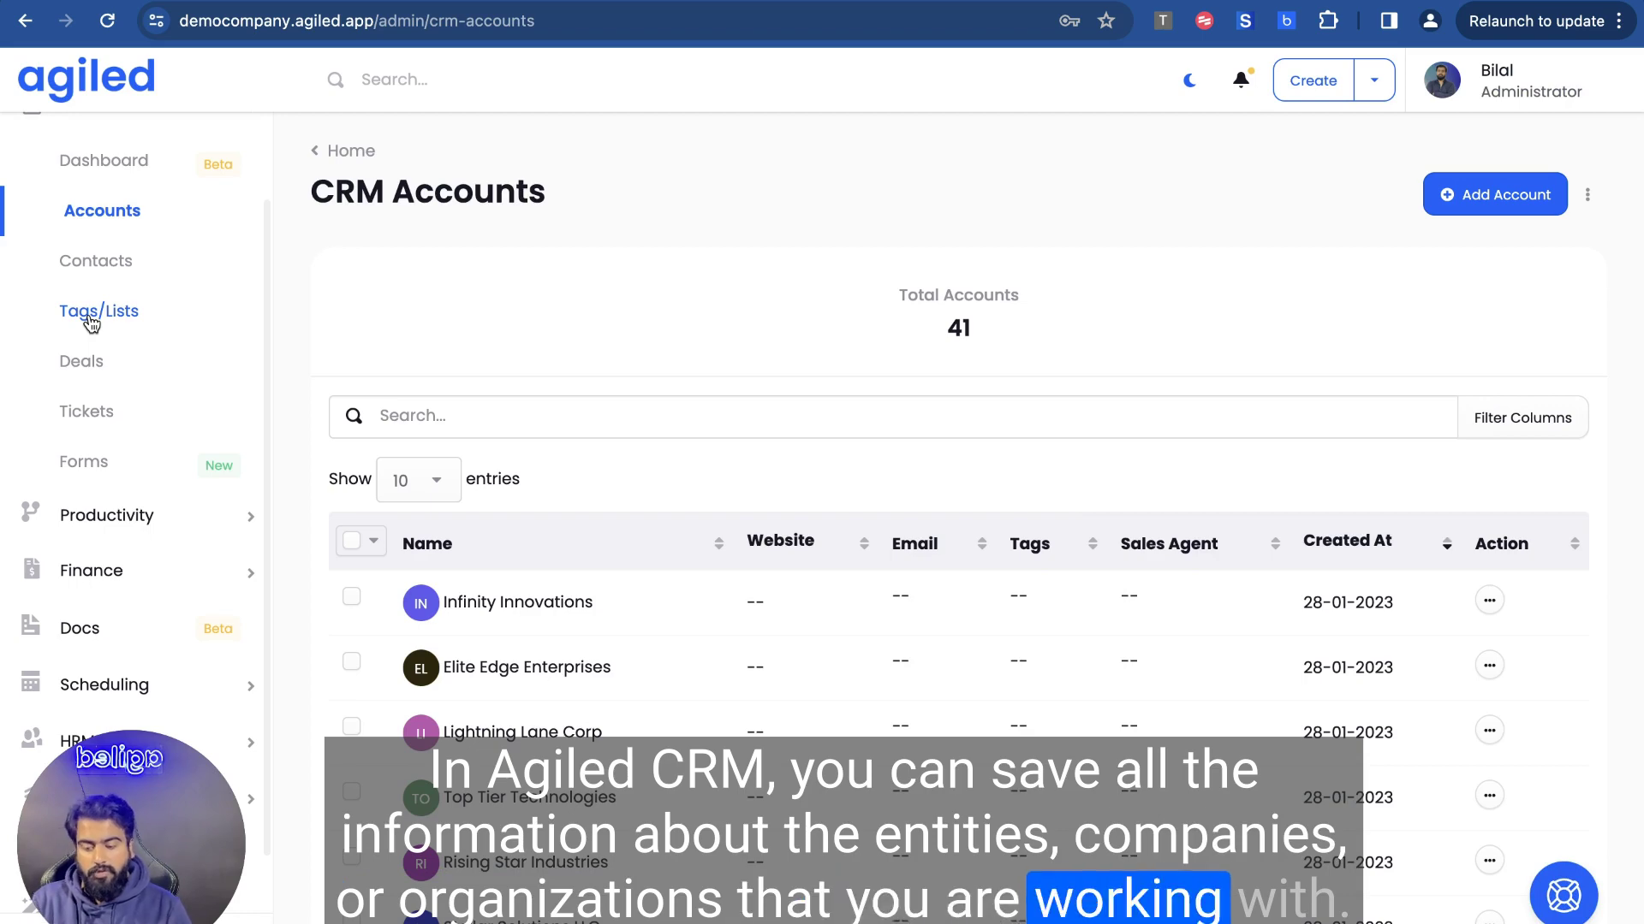
scroll(646, 768, "down", 6)
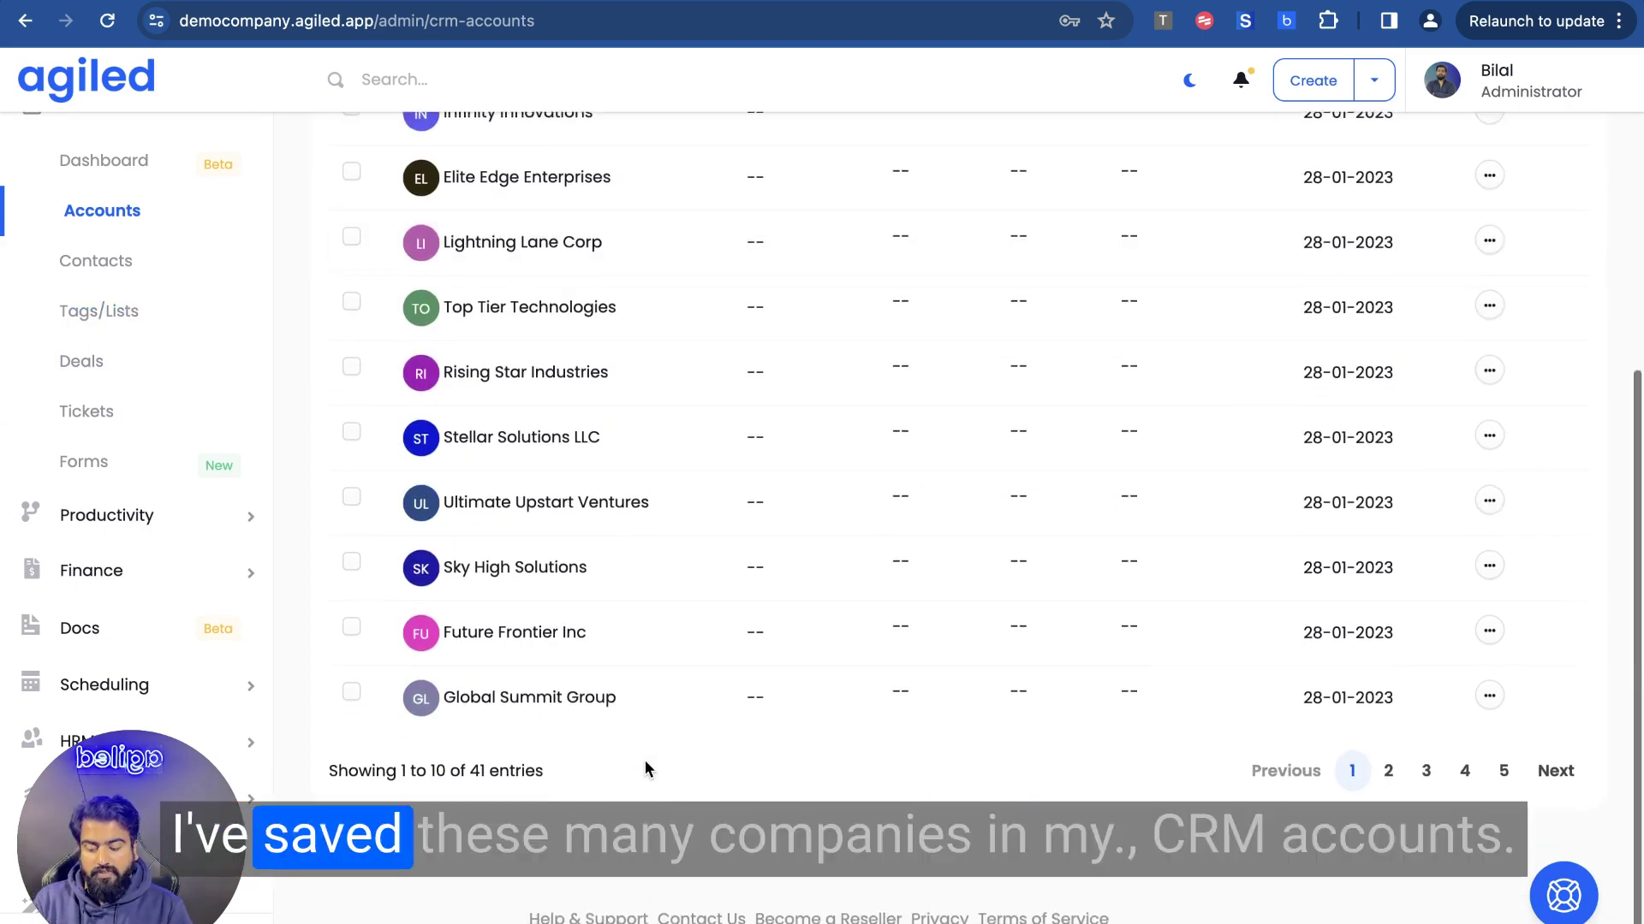
scroll(646, 767, "up", 3)
scroll(645, 762, "down", 3)
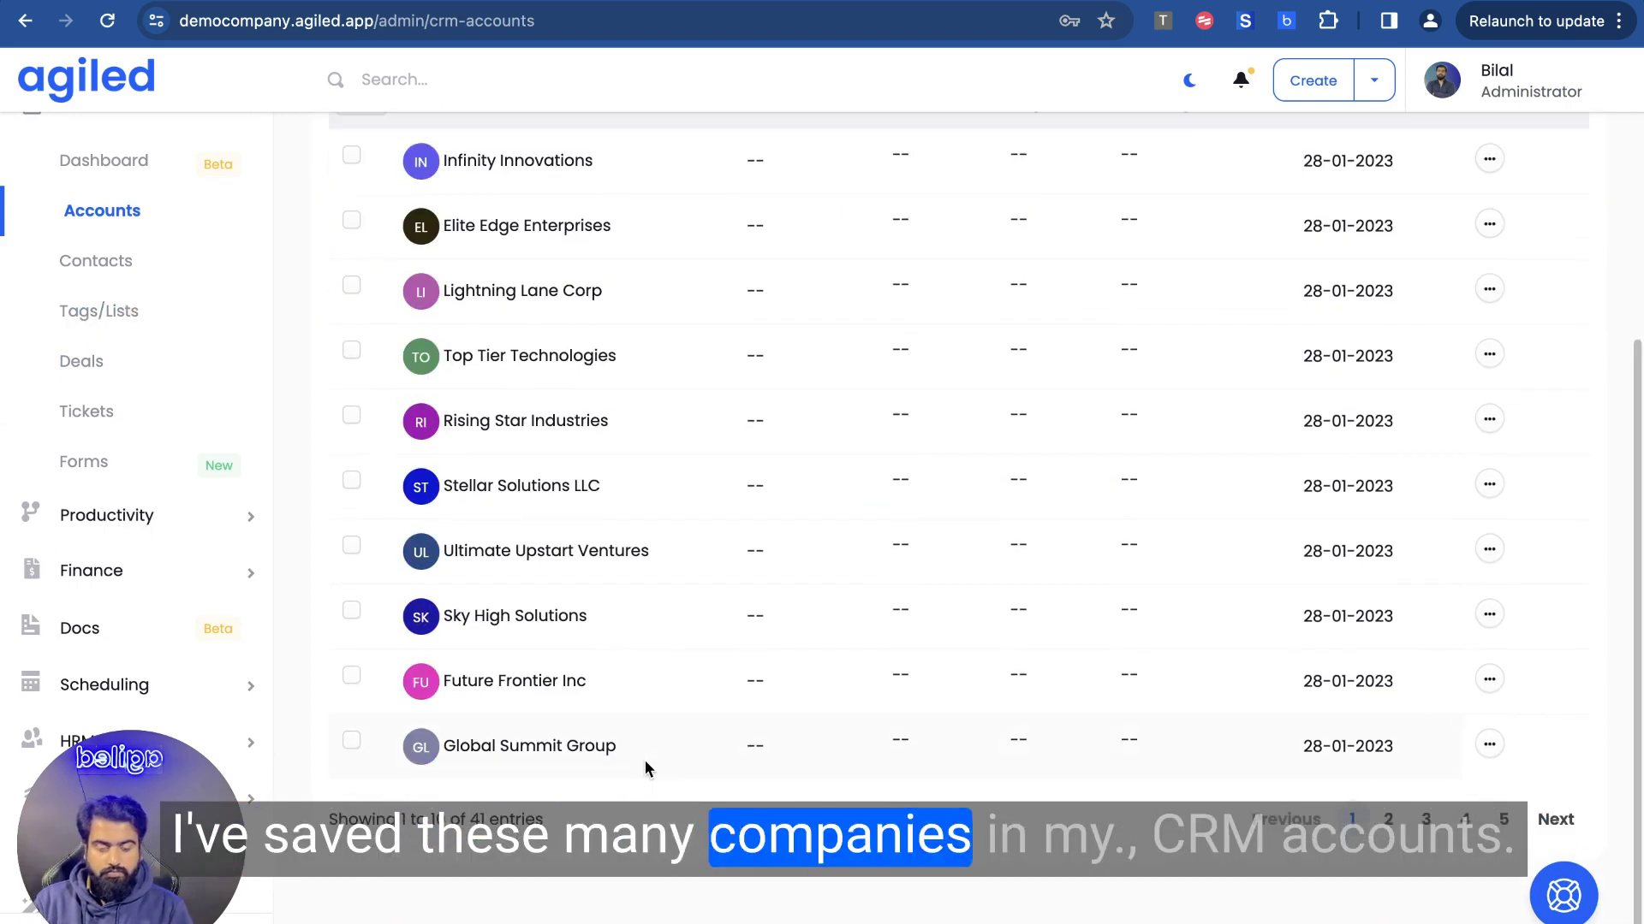
scroll(645, 762, "up", 2)
scroll(505, 613, "up", 3)
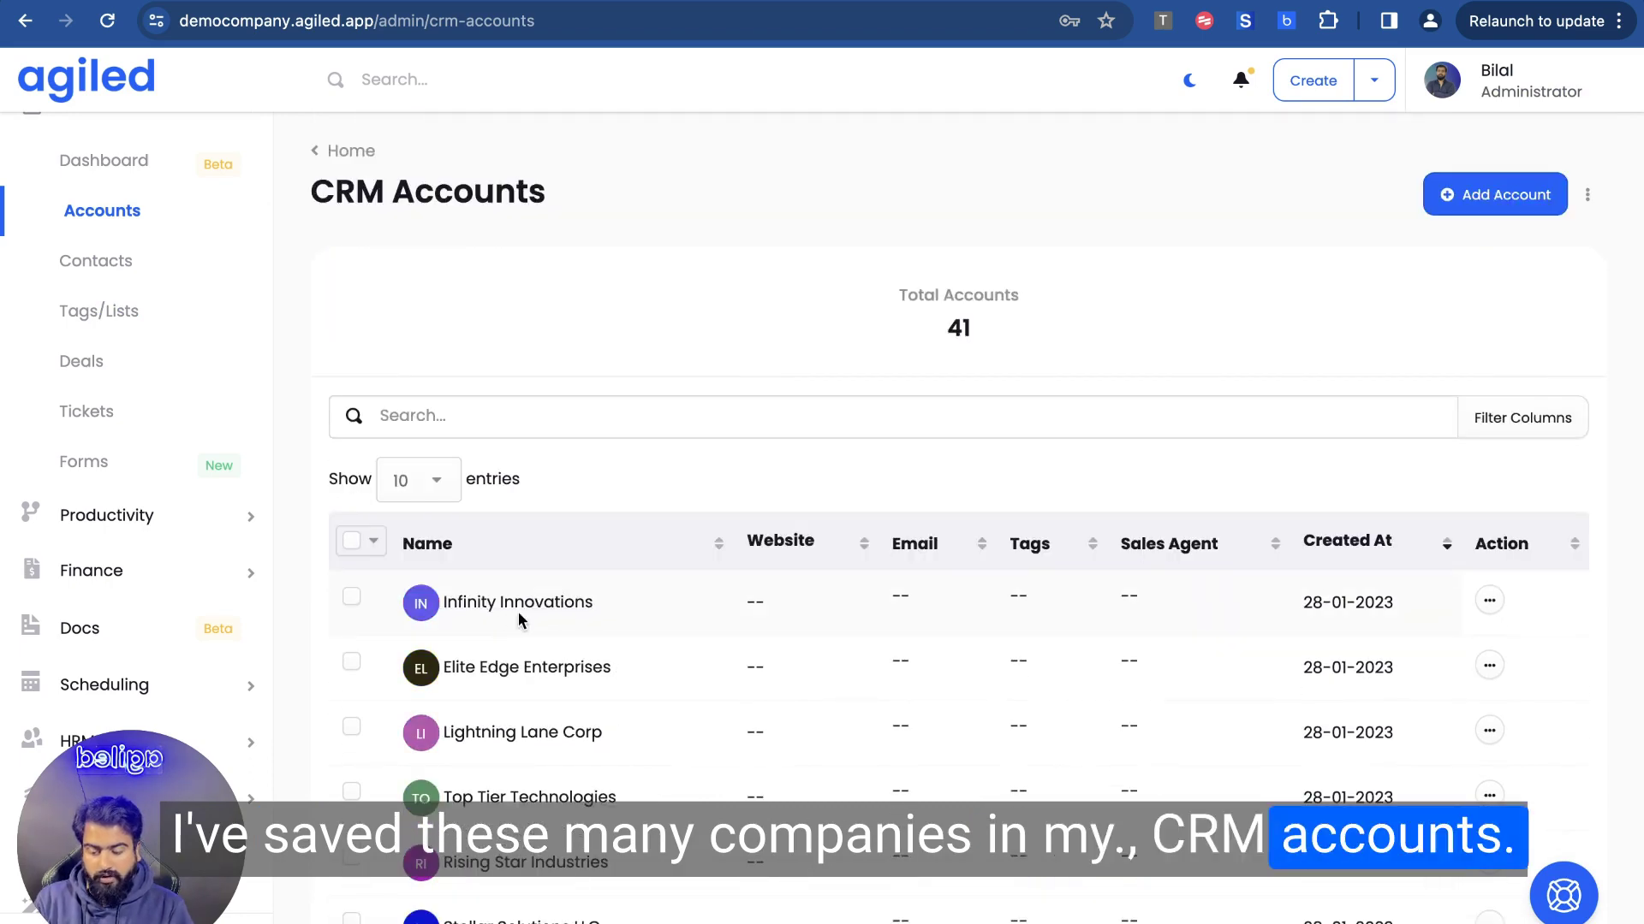
scroll(517, 613, "down", 3)
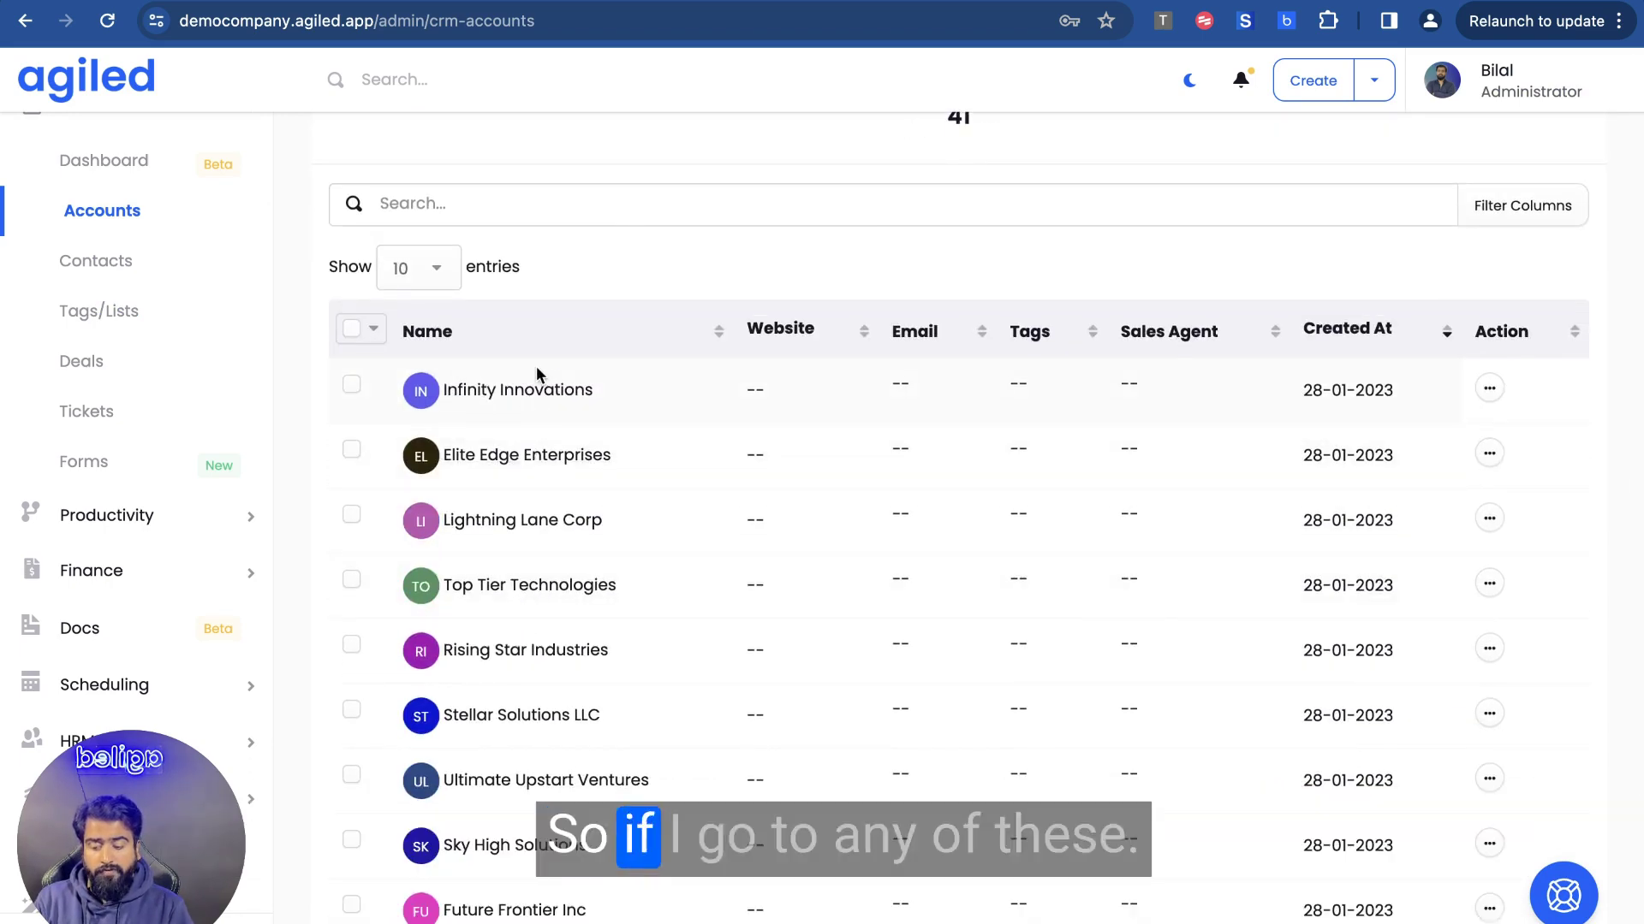
Open the Infinity Innovations account and review its phone, email and address fields
left_click(522, 394)
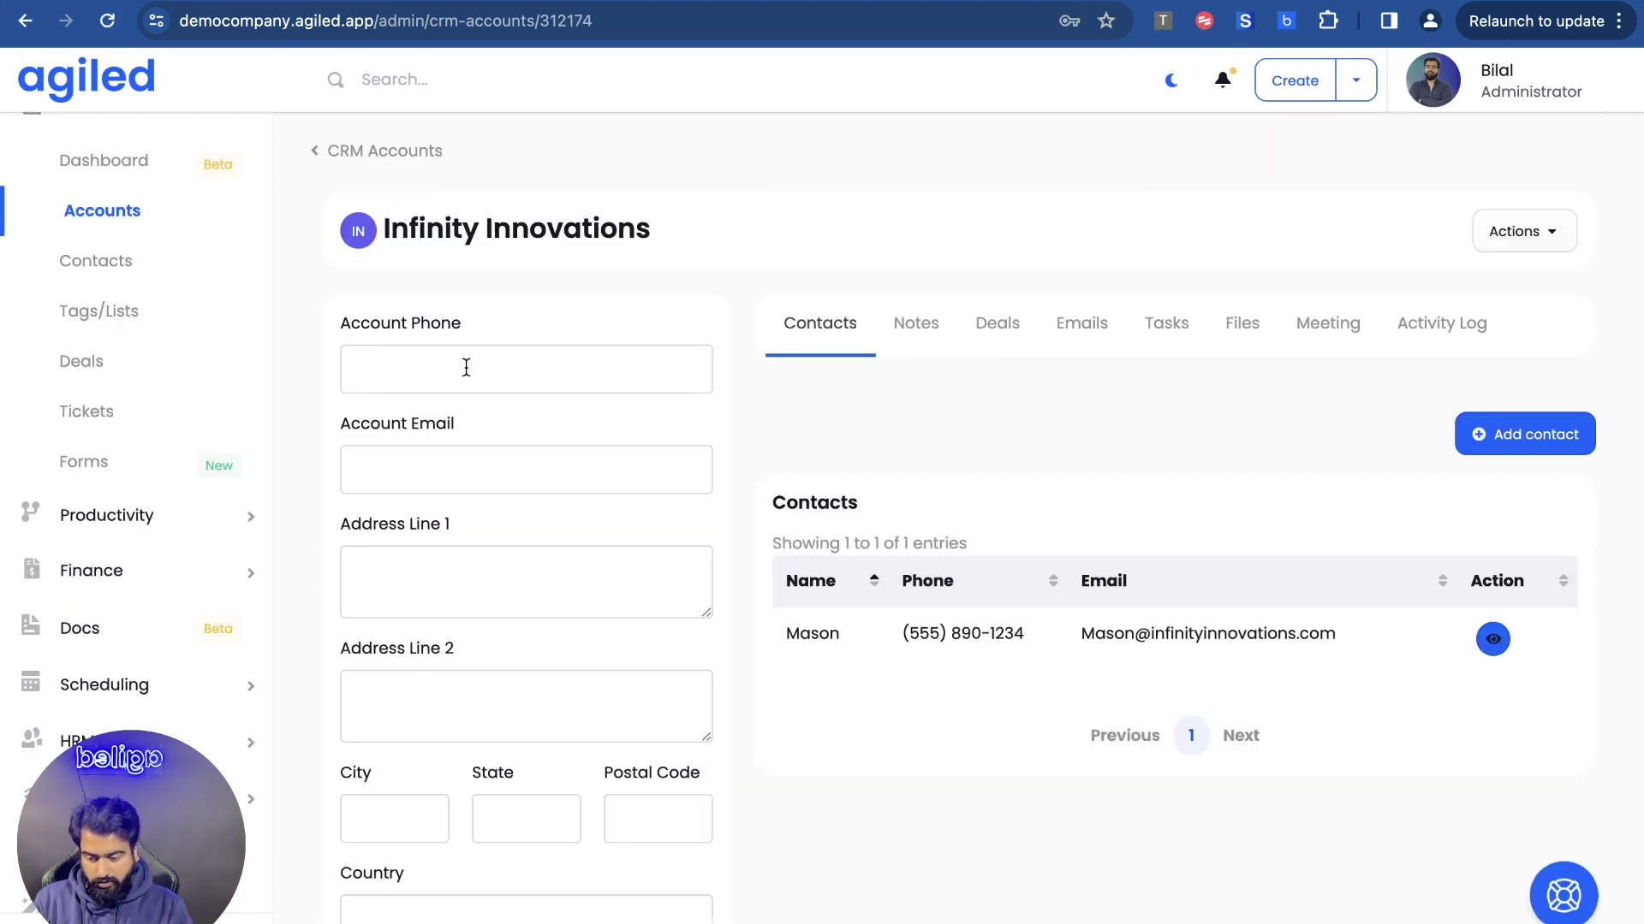
scroll(480, 475, "down", 1)
scroll(476, 480, "down", 2)
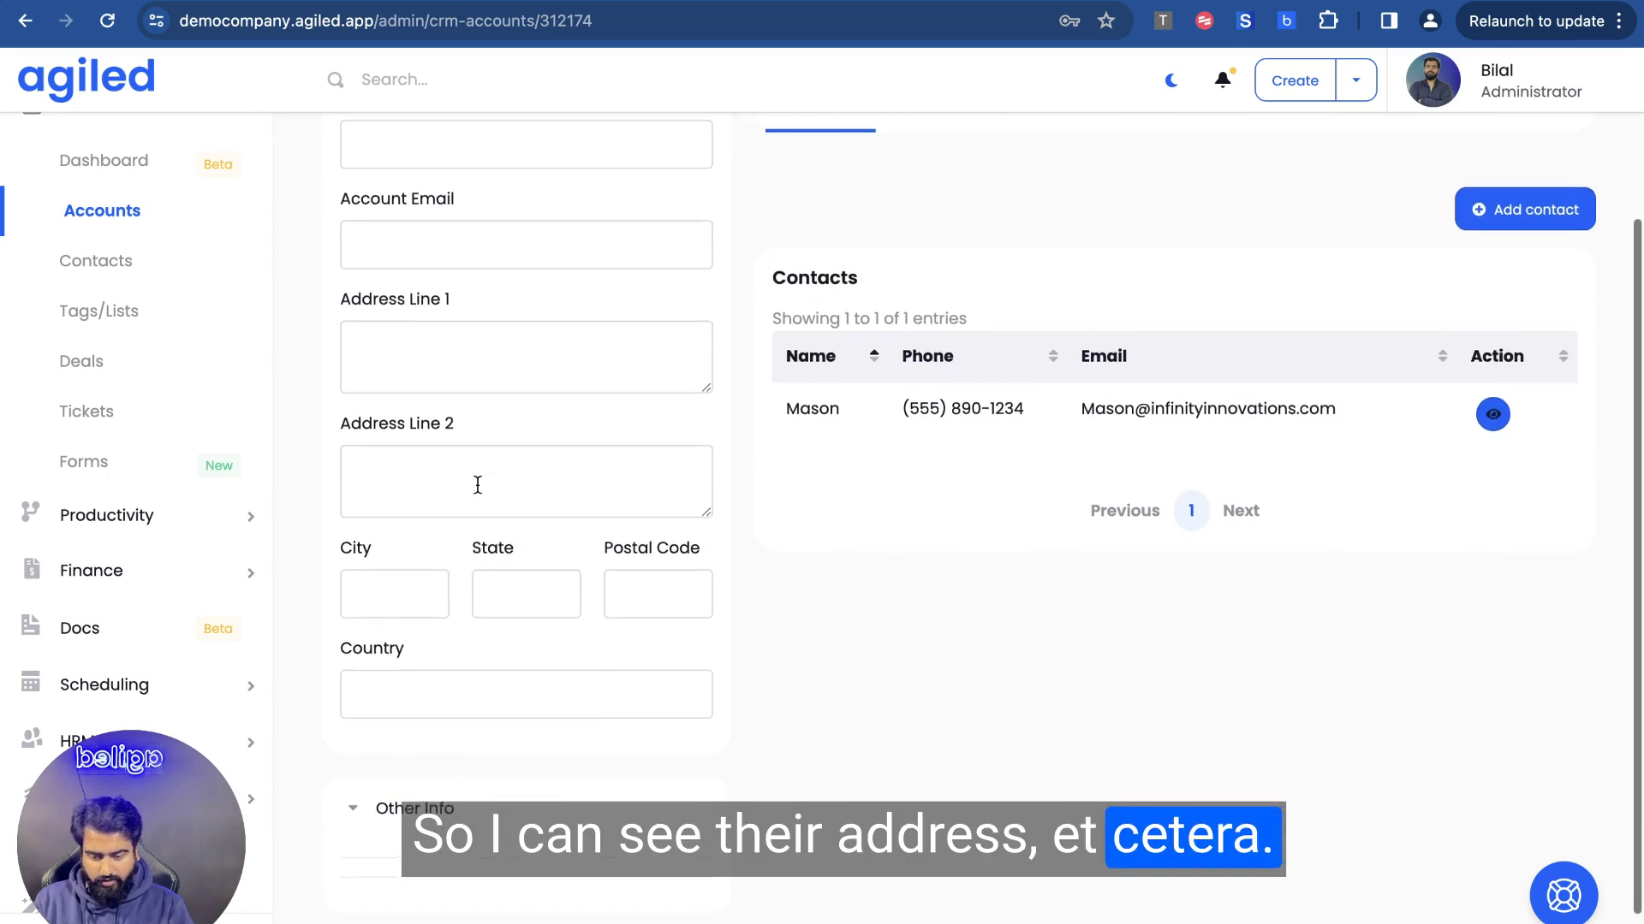
scroll(477, 480, "up", 3)
Review the Infinity Innovations account's notes, deals, emails, tasks, files, meetings and activity log, ending on its contacts
left_click(904, 347)
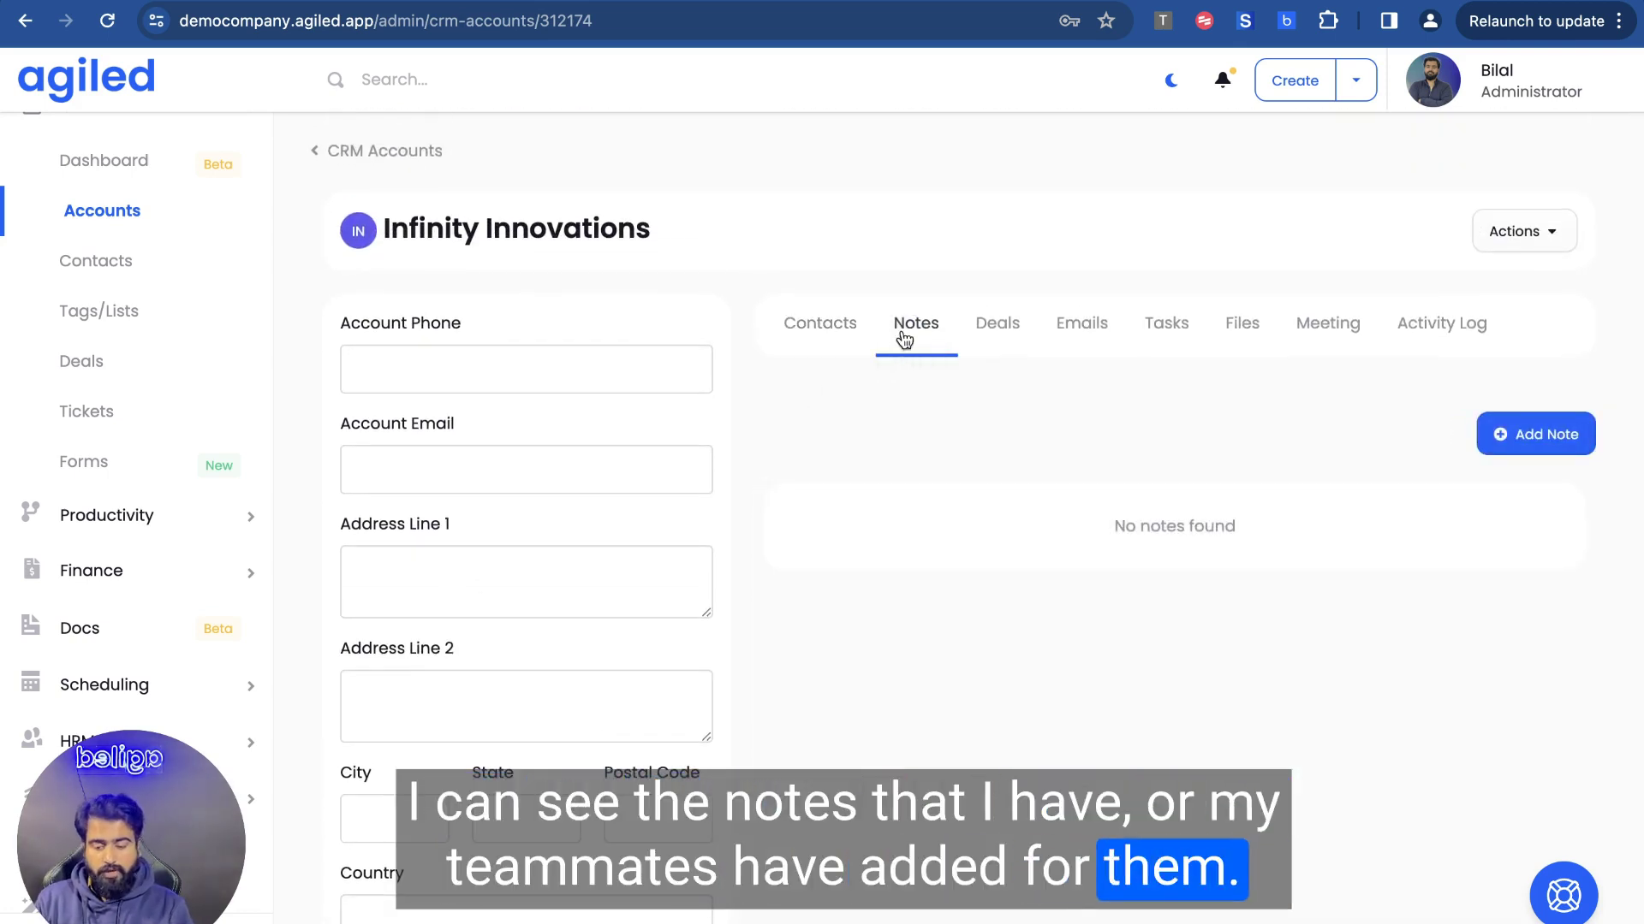
left_click(990, 355)
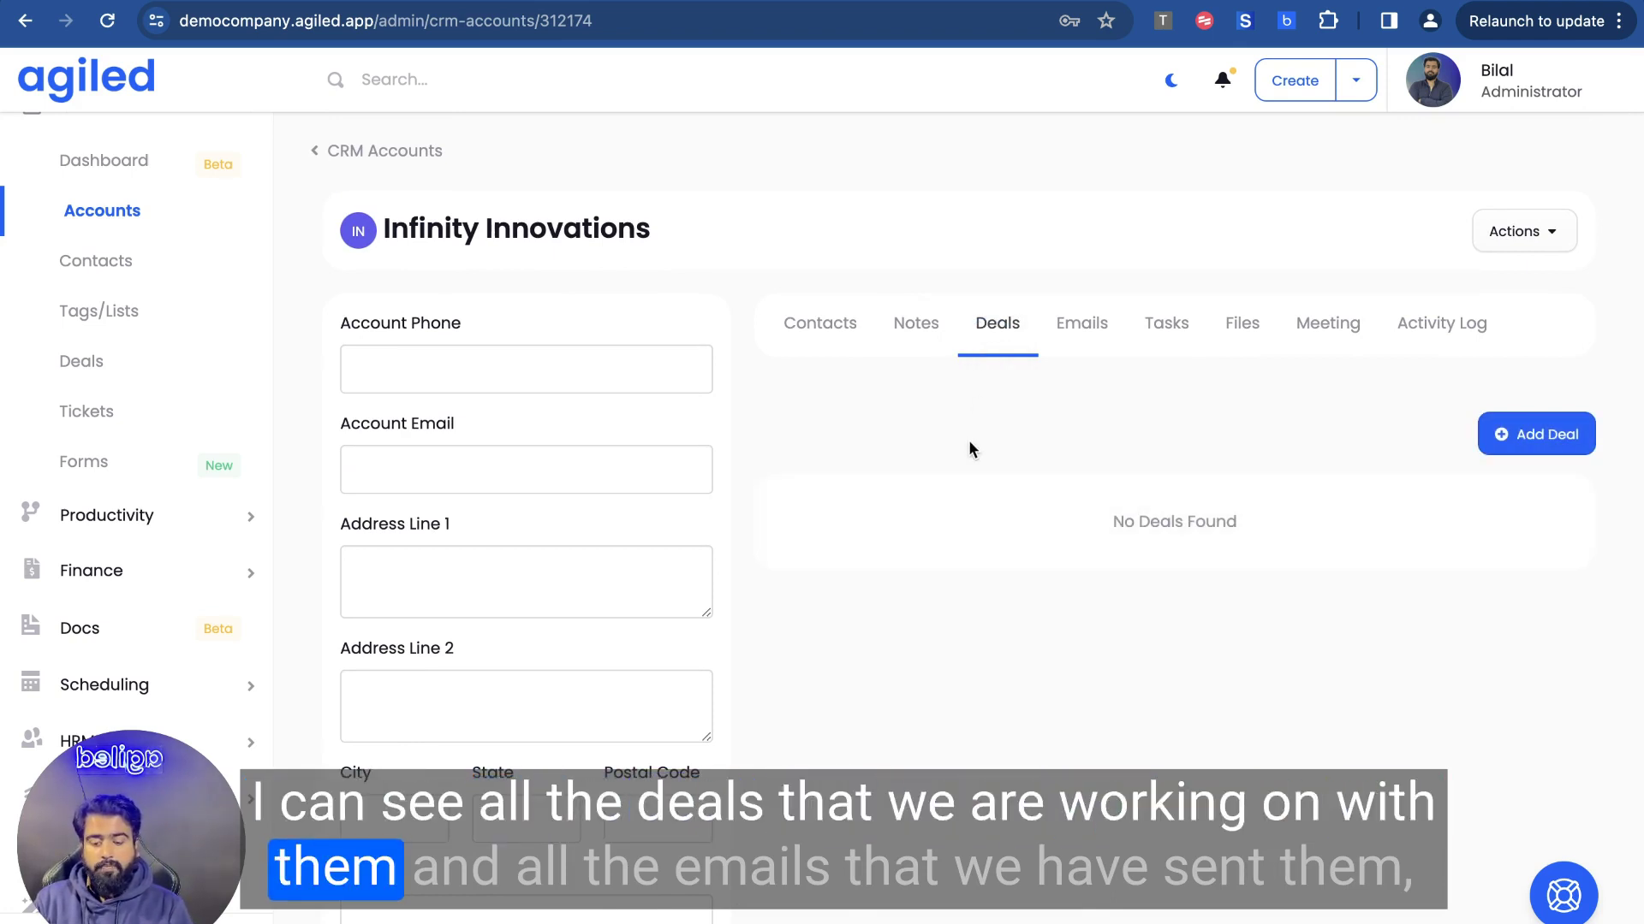
left_click(1066, 328)
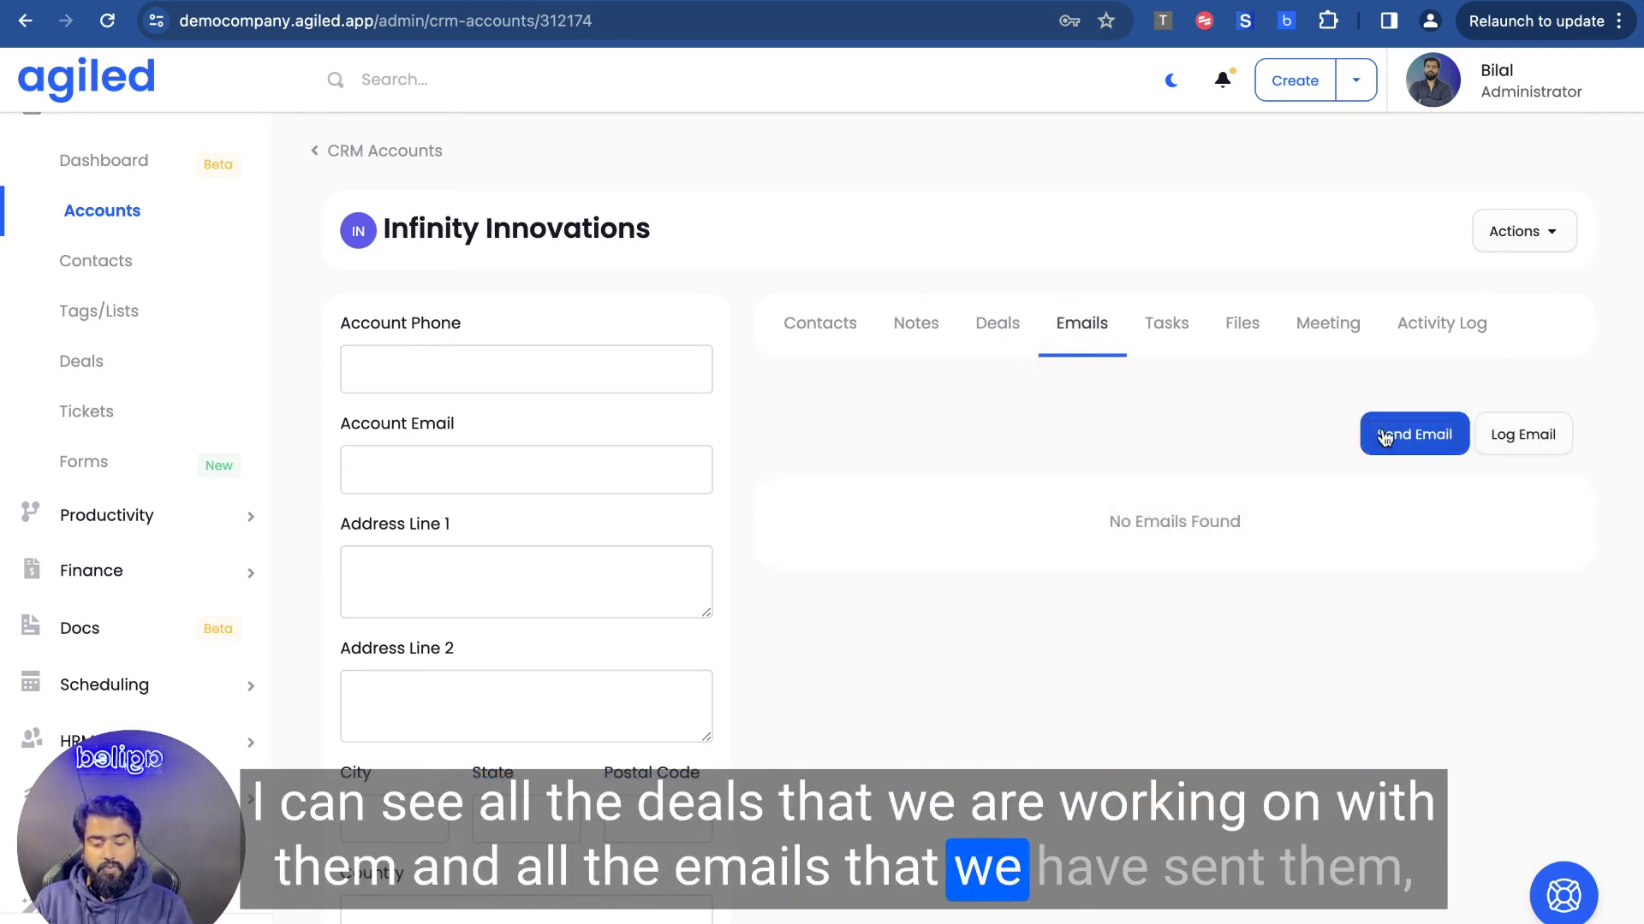
left_click(1174, 327)
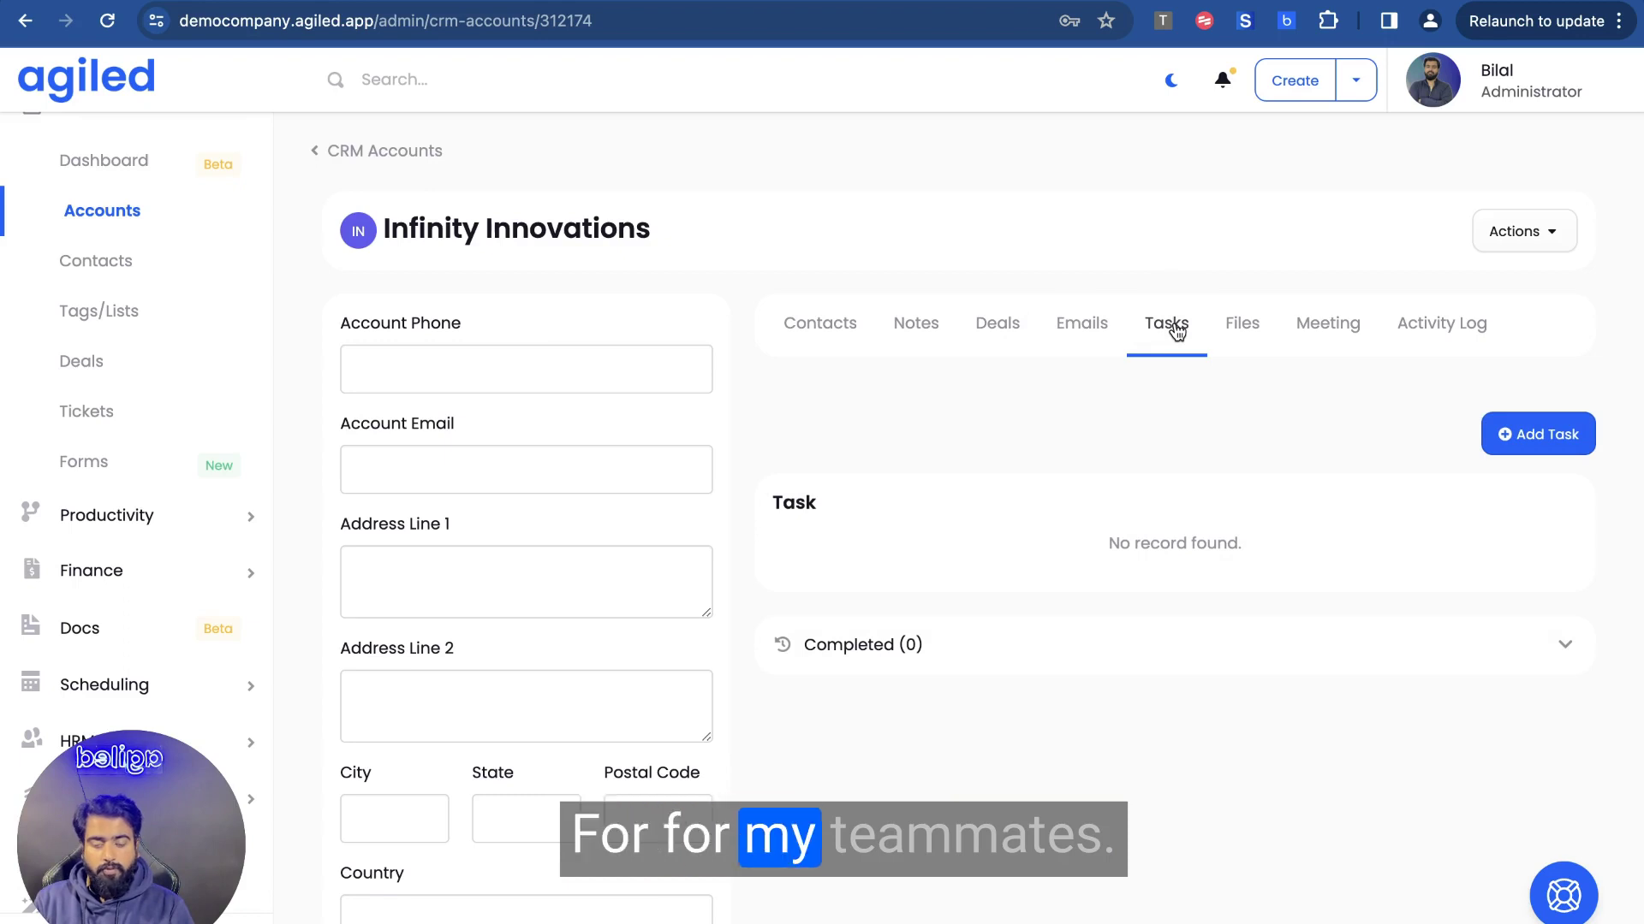
left_click(1243, 330)
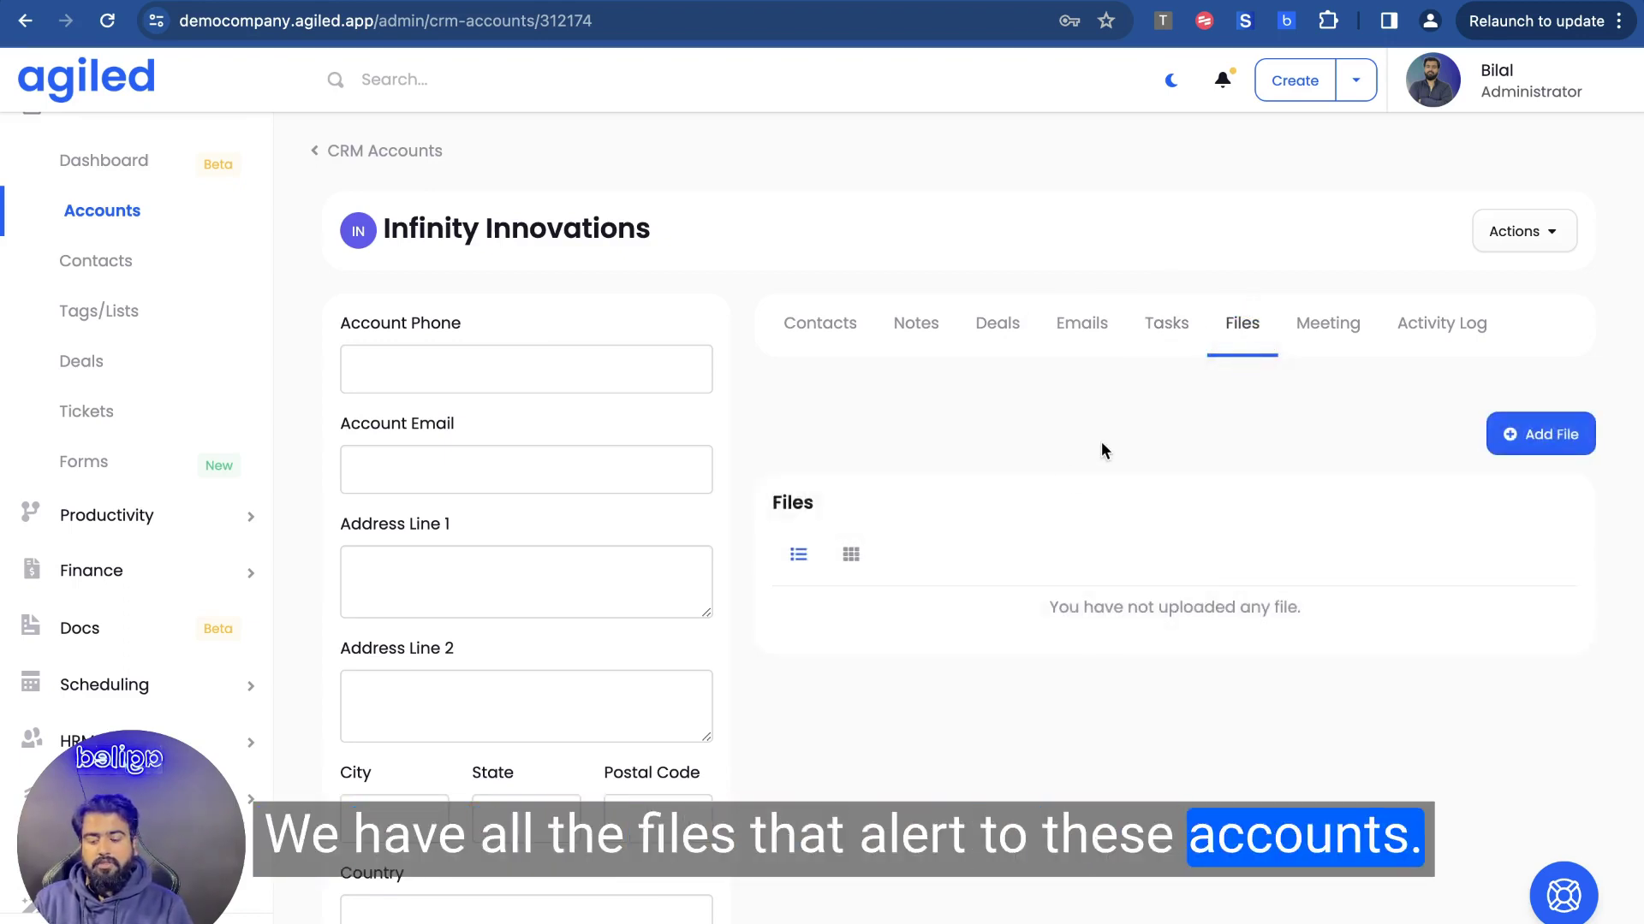
left_click(1327, 330)
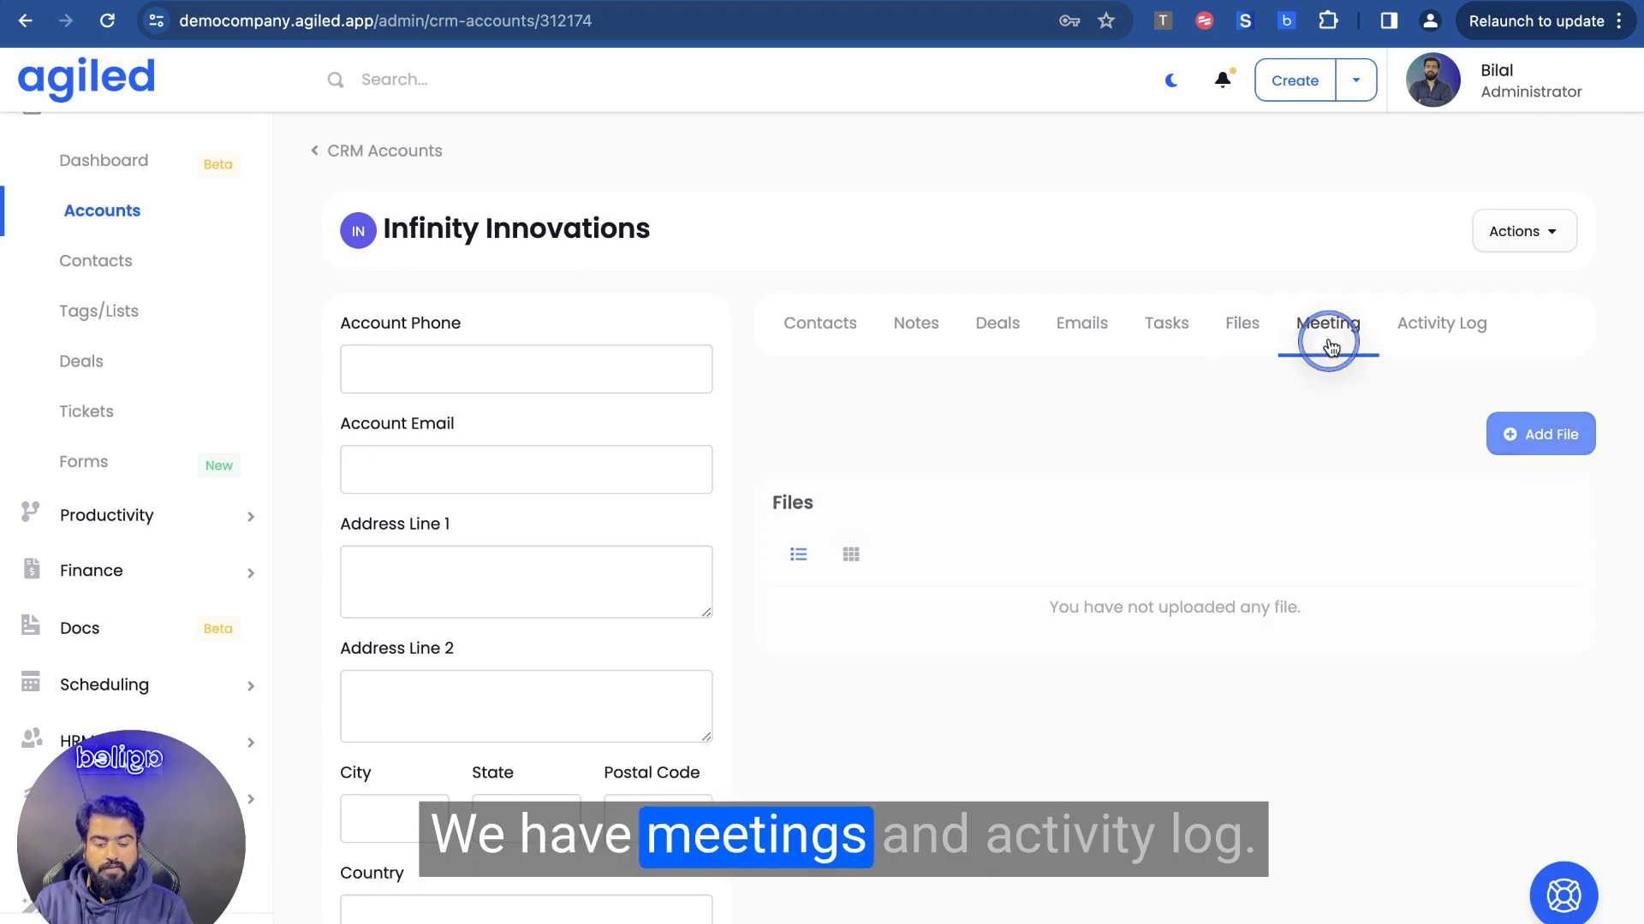
left_click(1425, 329)
left_click(816, 329)
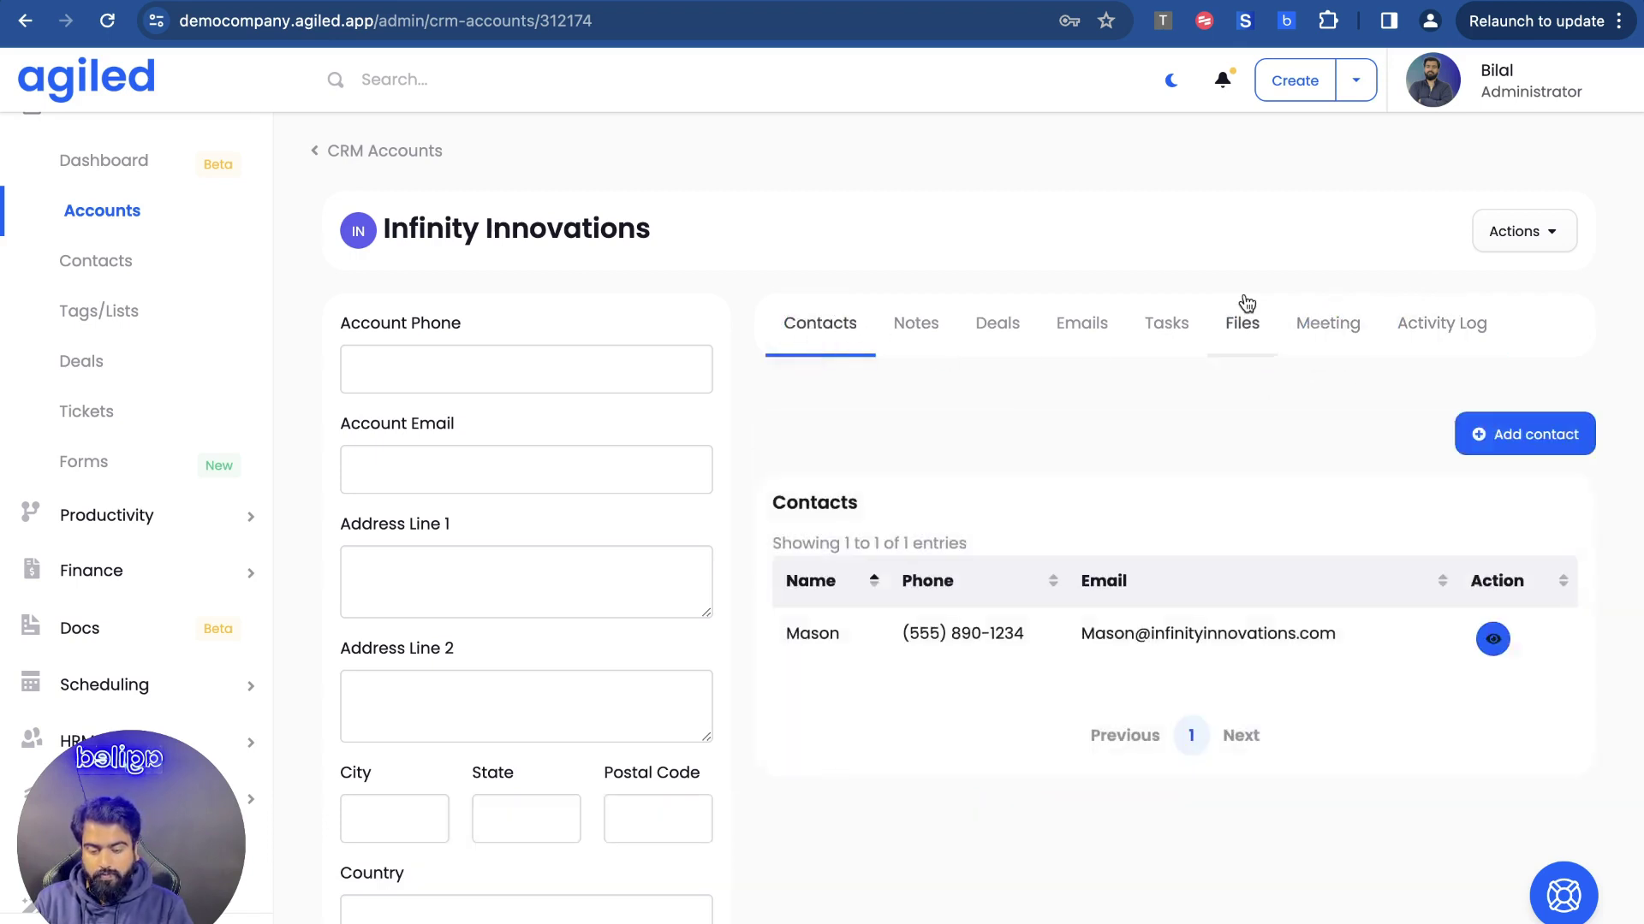
Check the actions available for the Infinity Innovations account and look over its linked contacts
left_click(1502, 239)
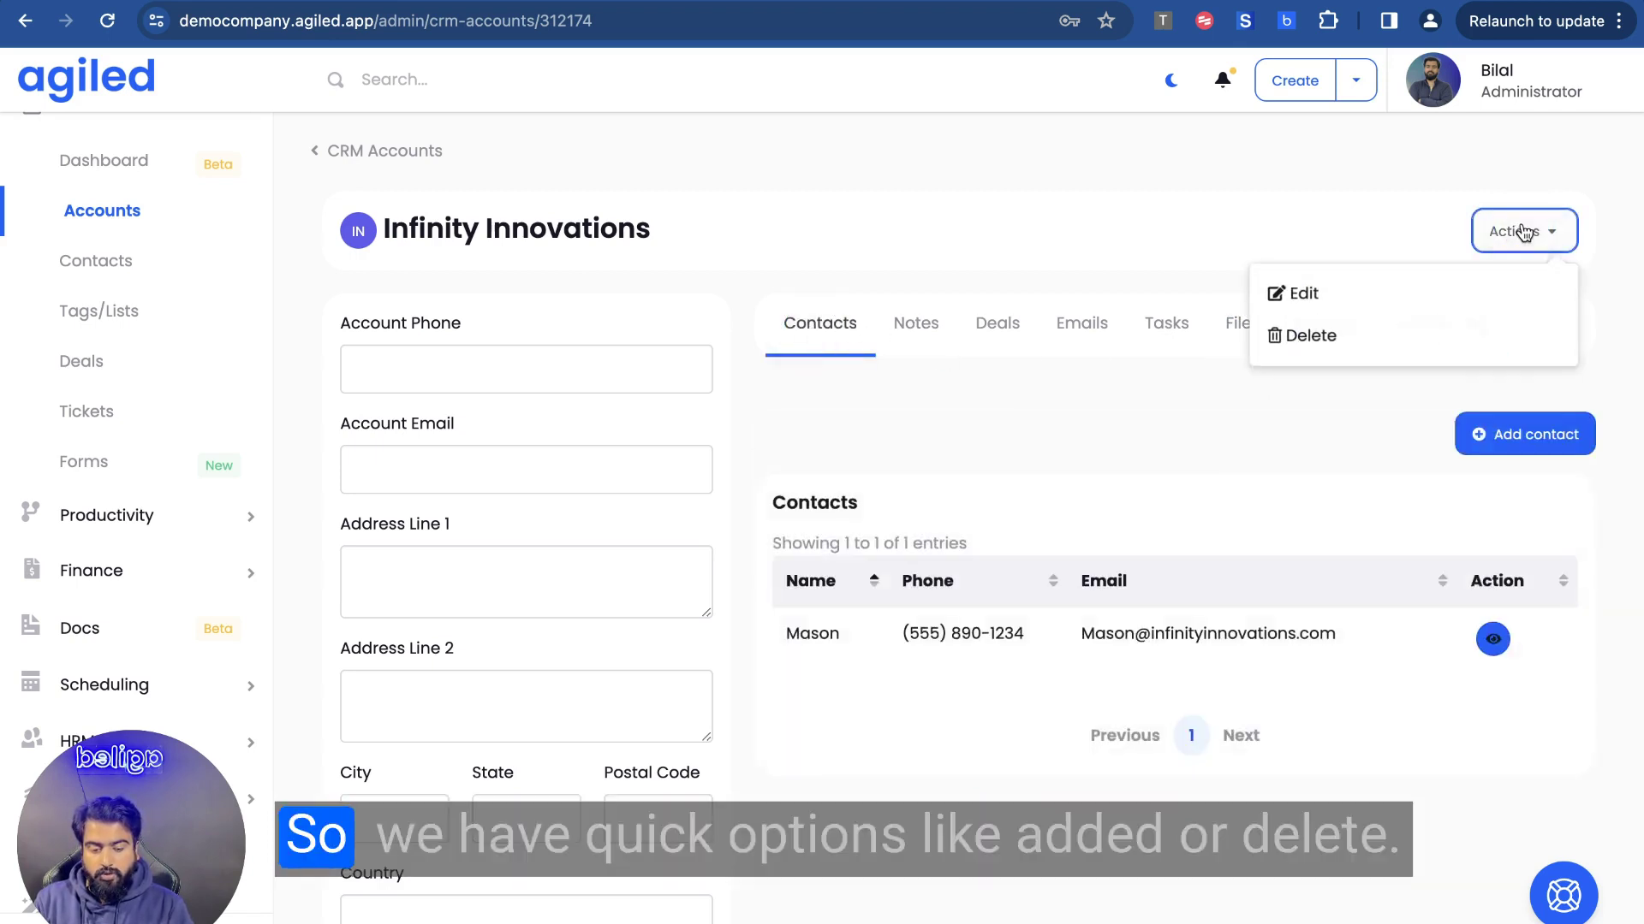
left_click(1100, 257)
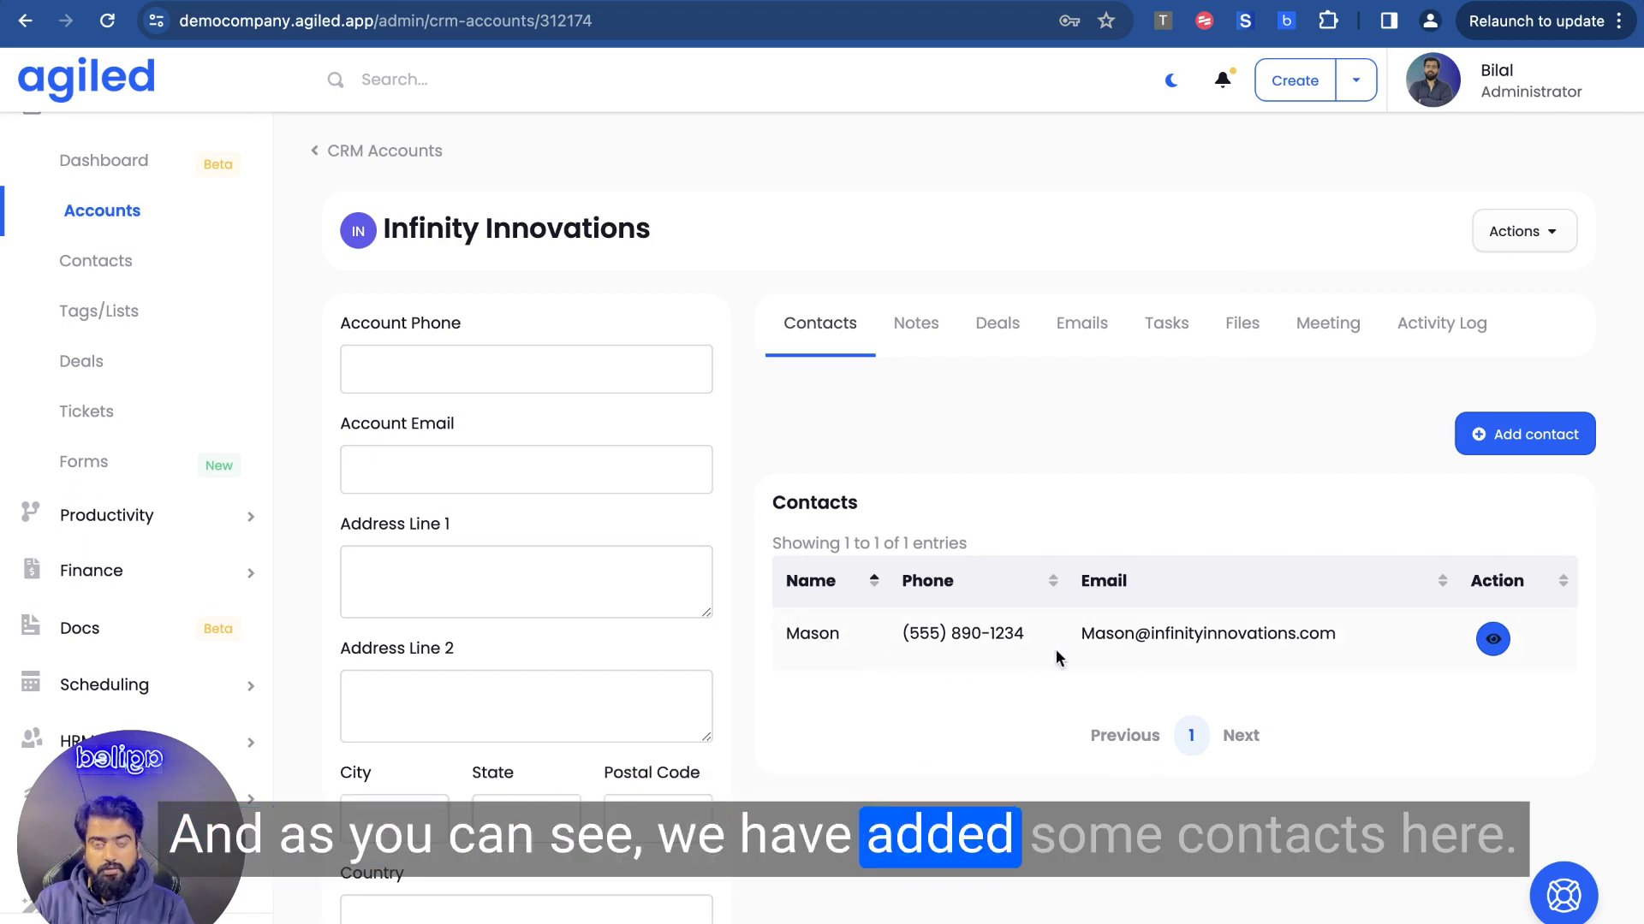
scroll(1081, 654, "down", 2)
scroll(1213, 525, "up", 1)
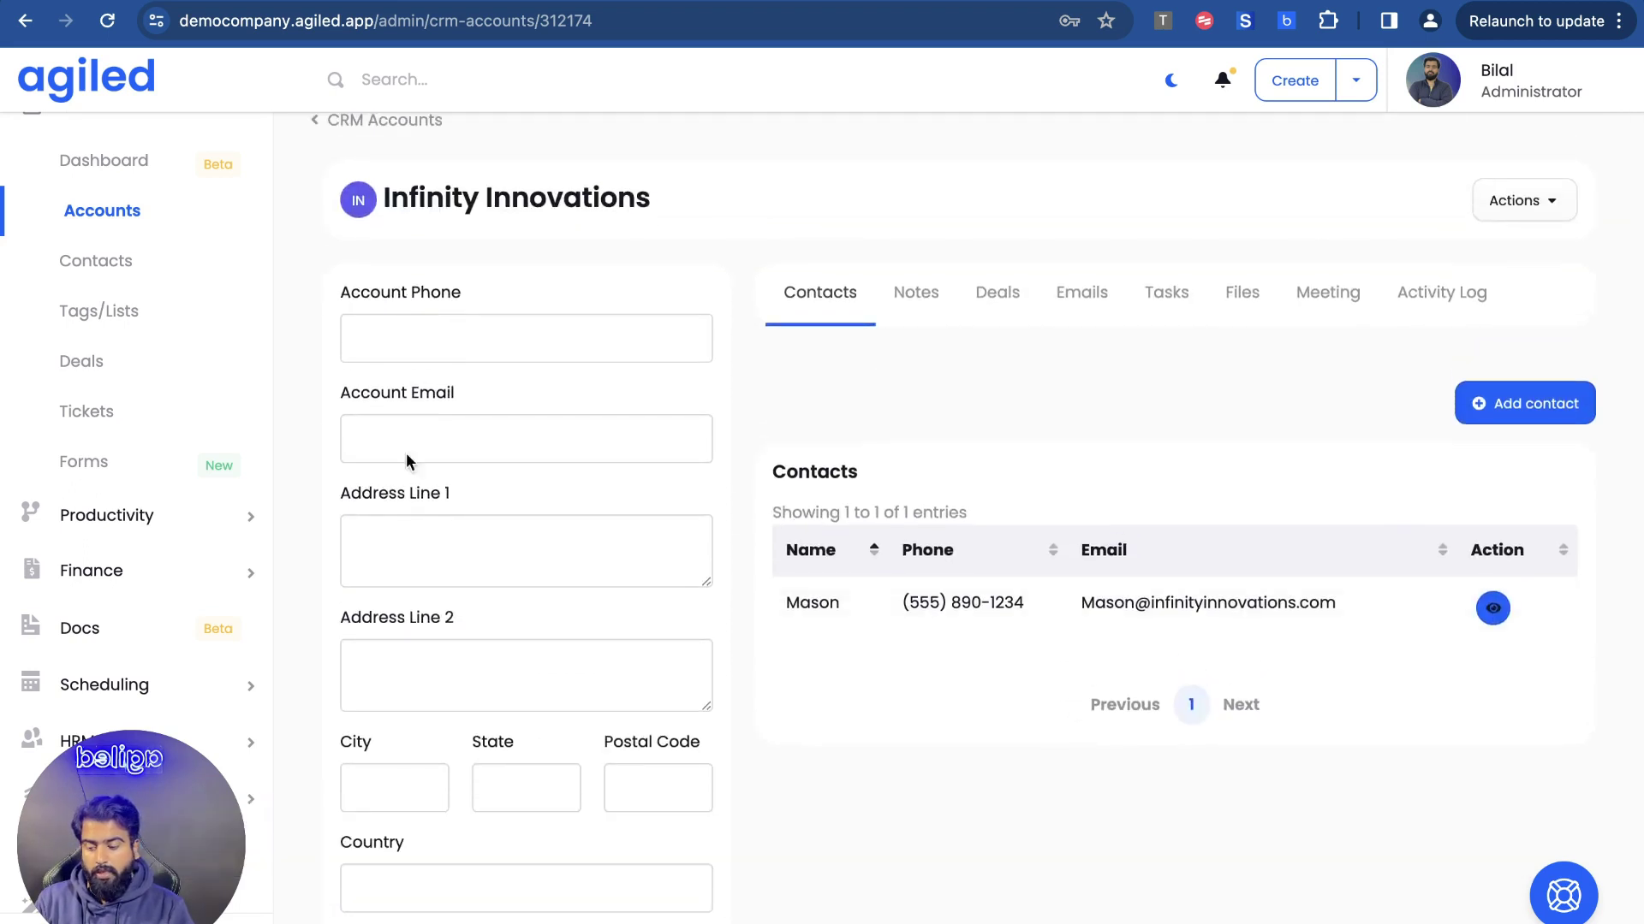
Start a new CRM account named "OpenAI" with the website "openai.com"
left_click(132, 205)
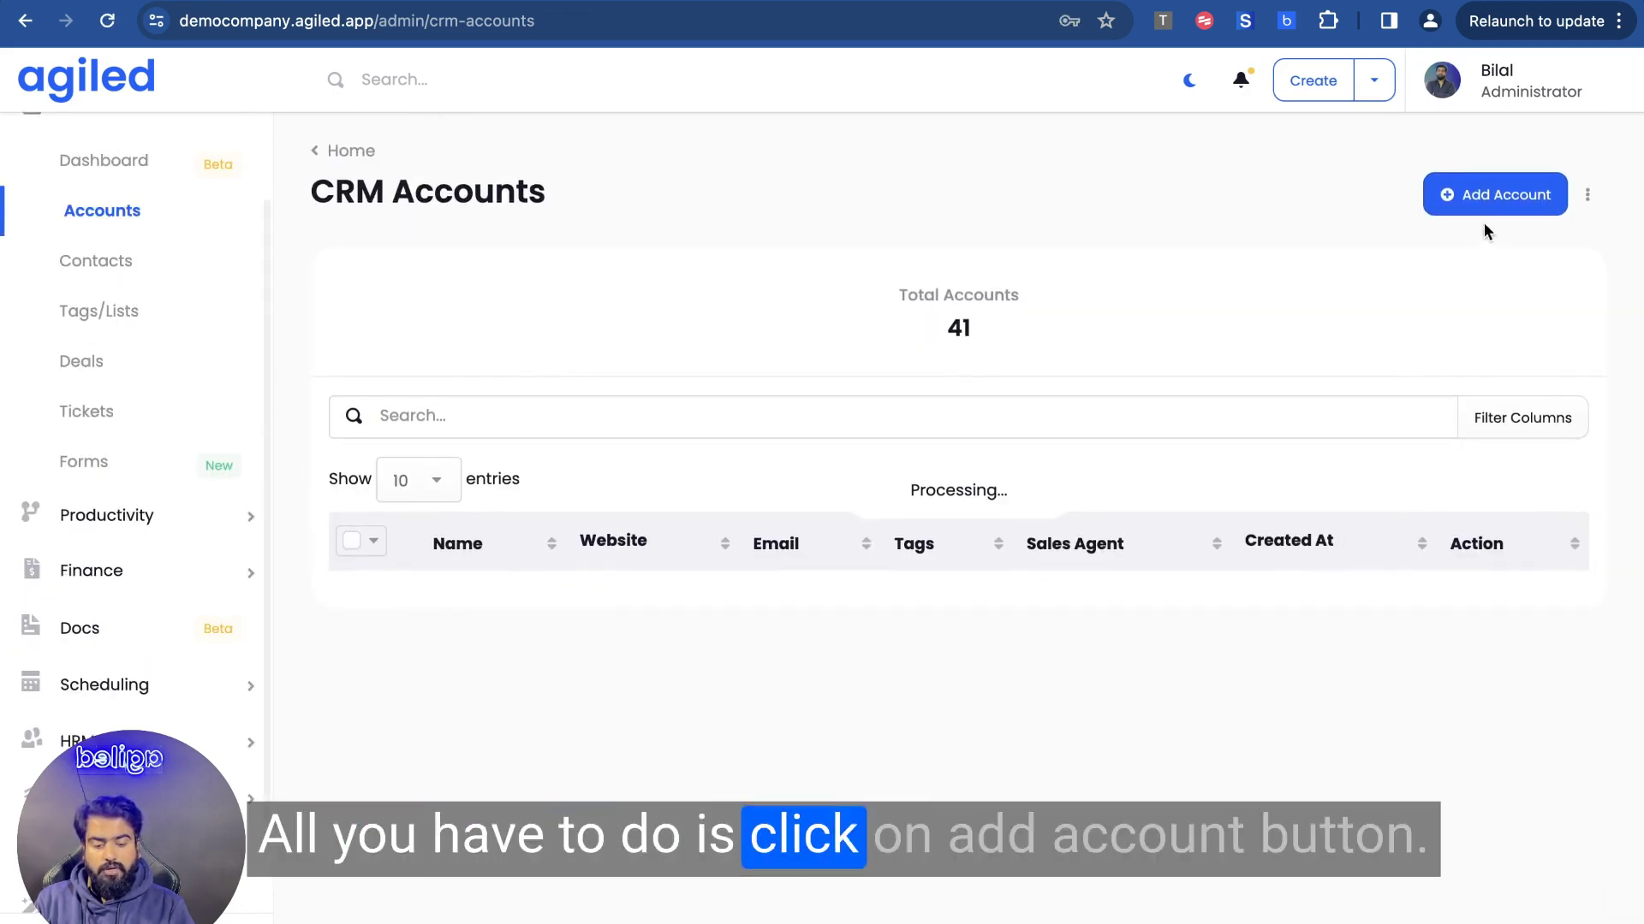
left_click(1487, 214)
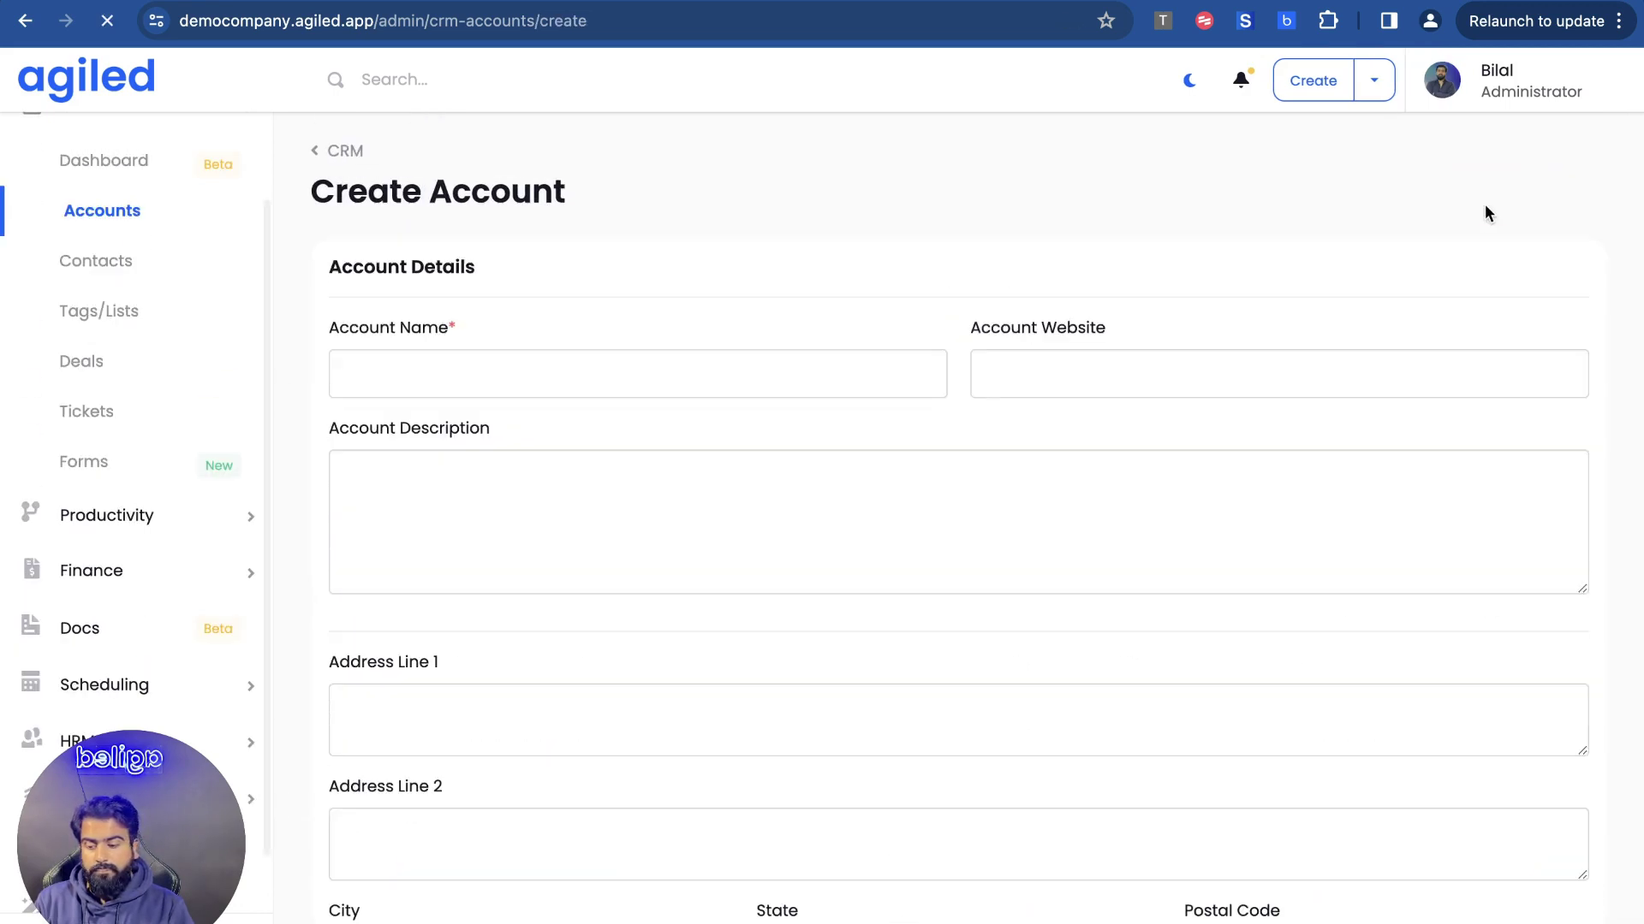
left_click(556, 368)
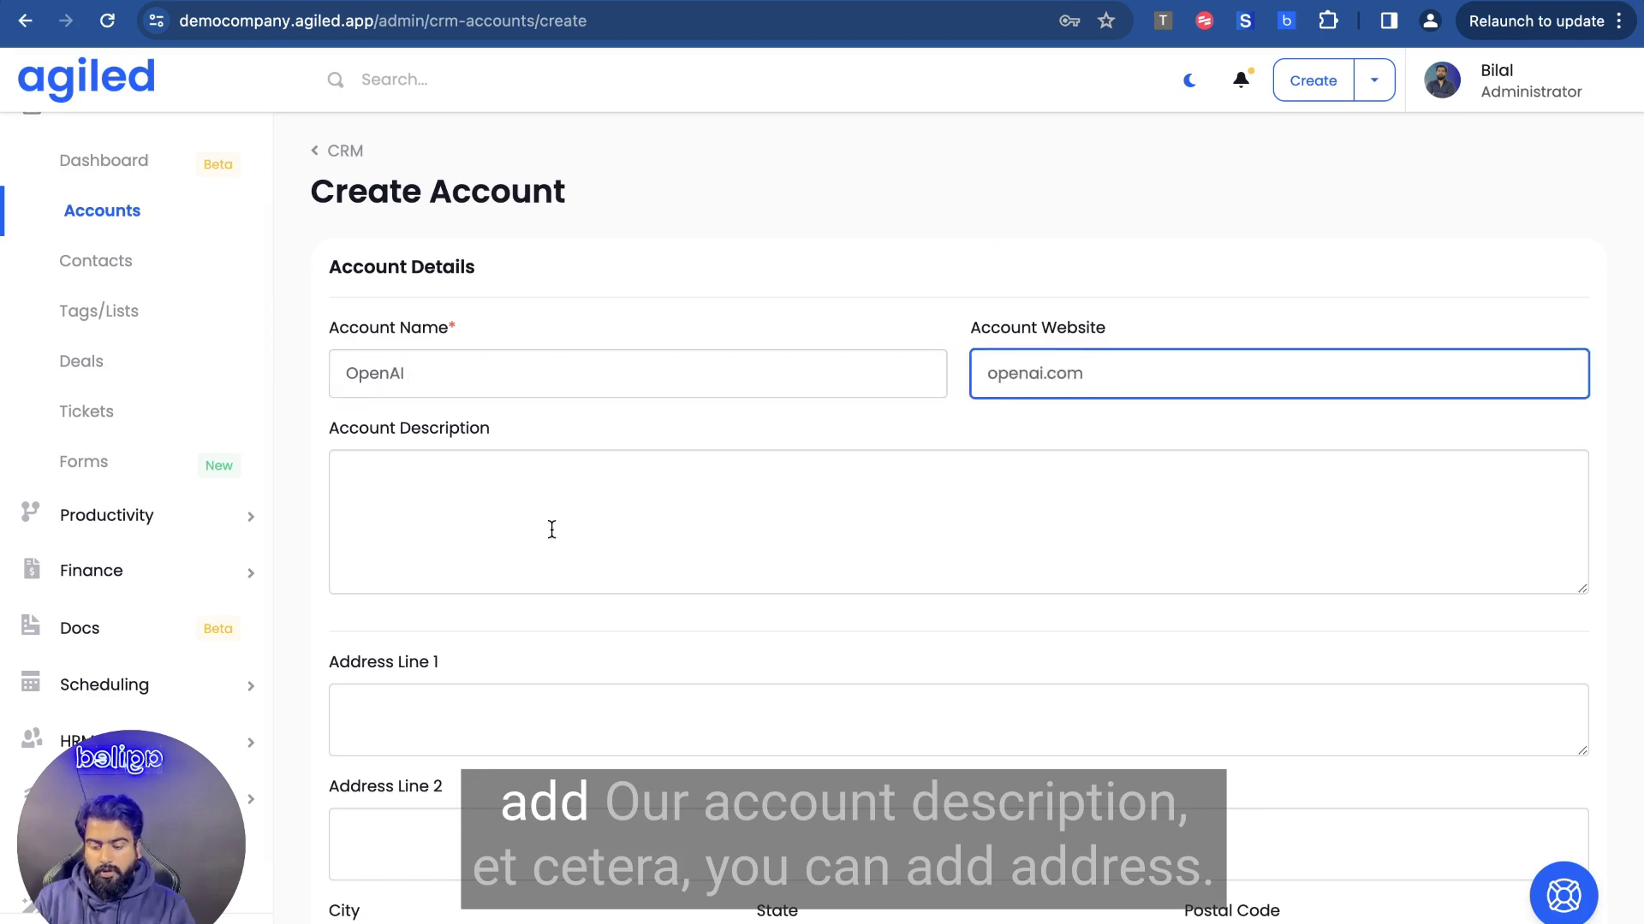
Examine the remaining new-account fields, from description and address through agents, account size, social profiles, tax number, tags and note
scroll(866, 499, "down", 2)
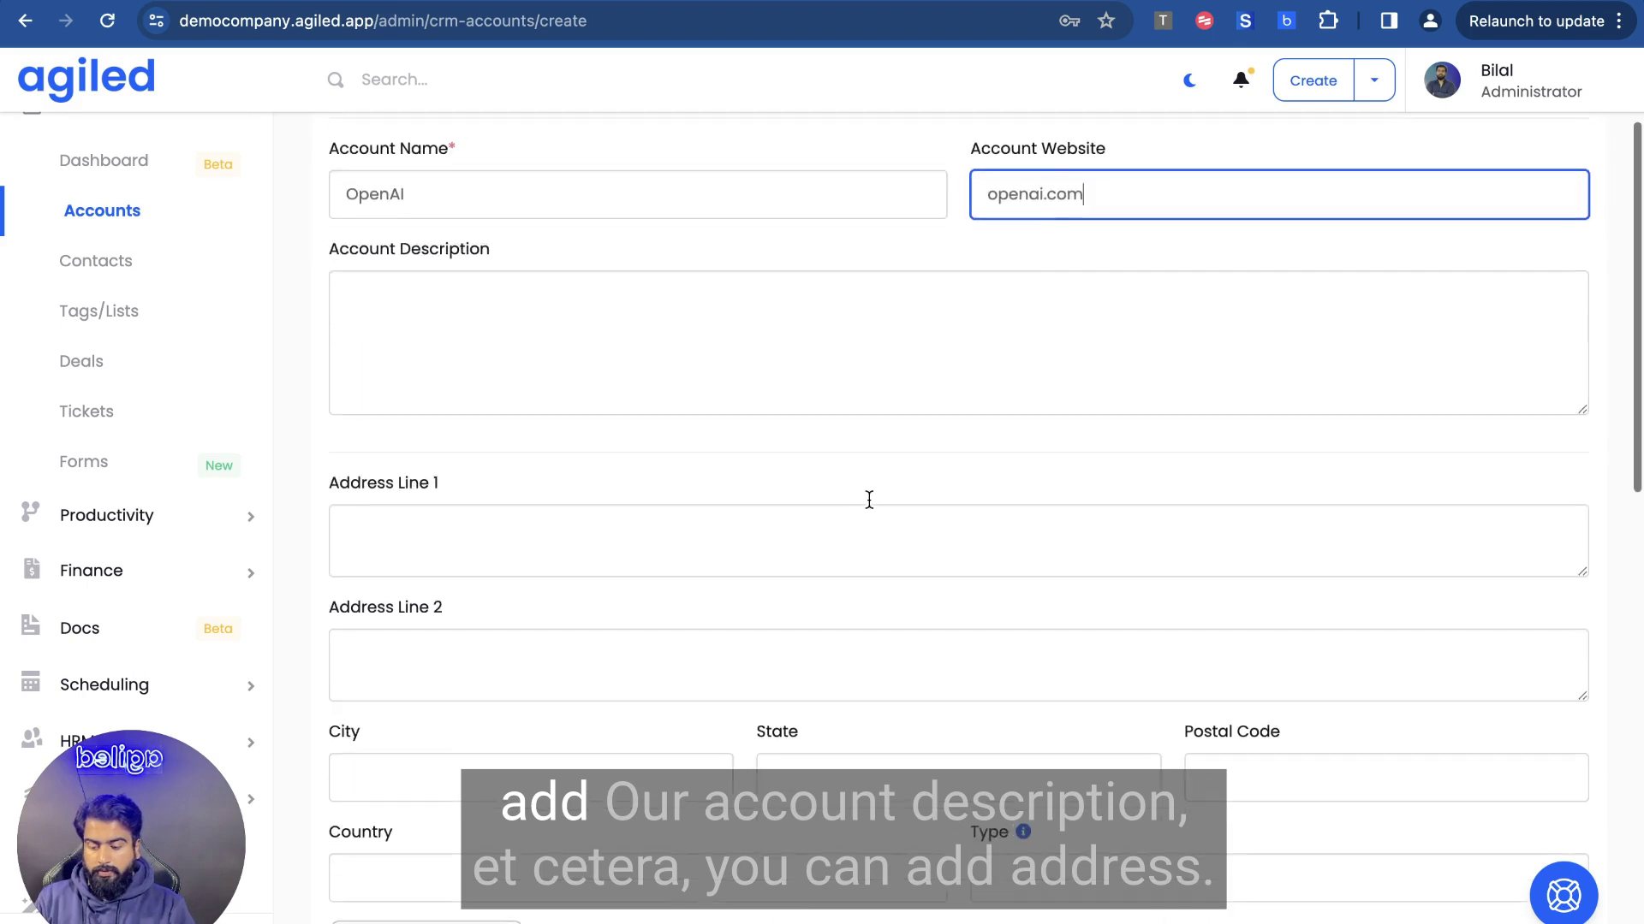
left_click(802, 383)
scroll(753, 548, "down", 4)
scroll(746, 568, "down", 1)
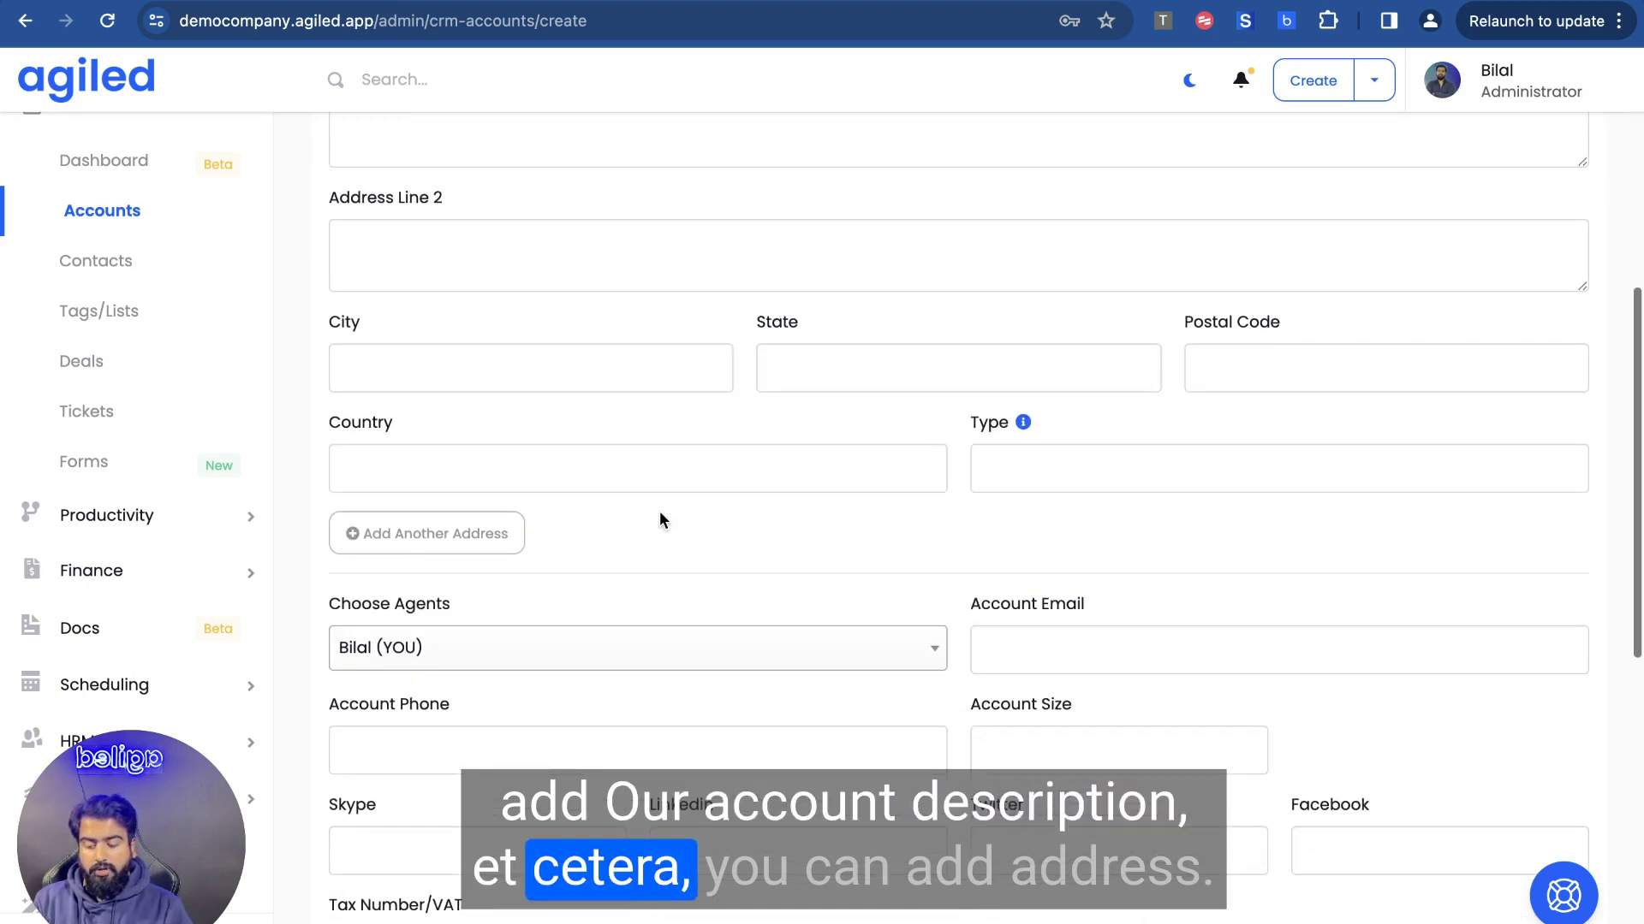
scroll(601, 505, "down", 1)
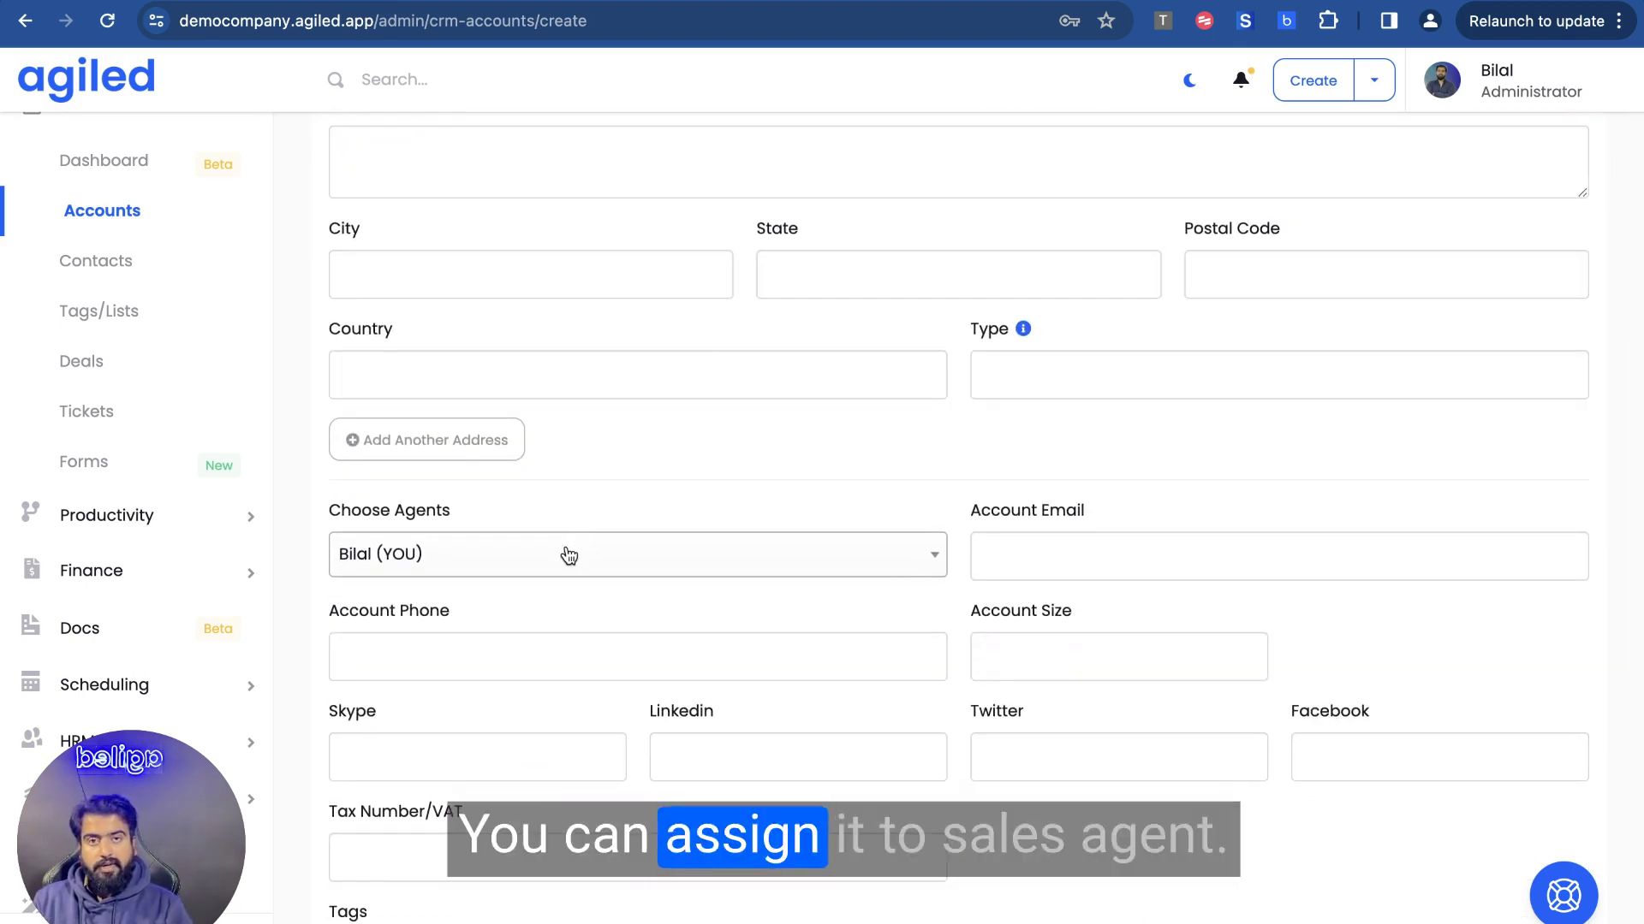
scroll(604, 597, "down", 3)
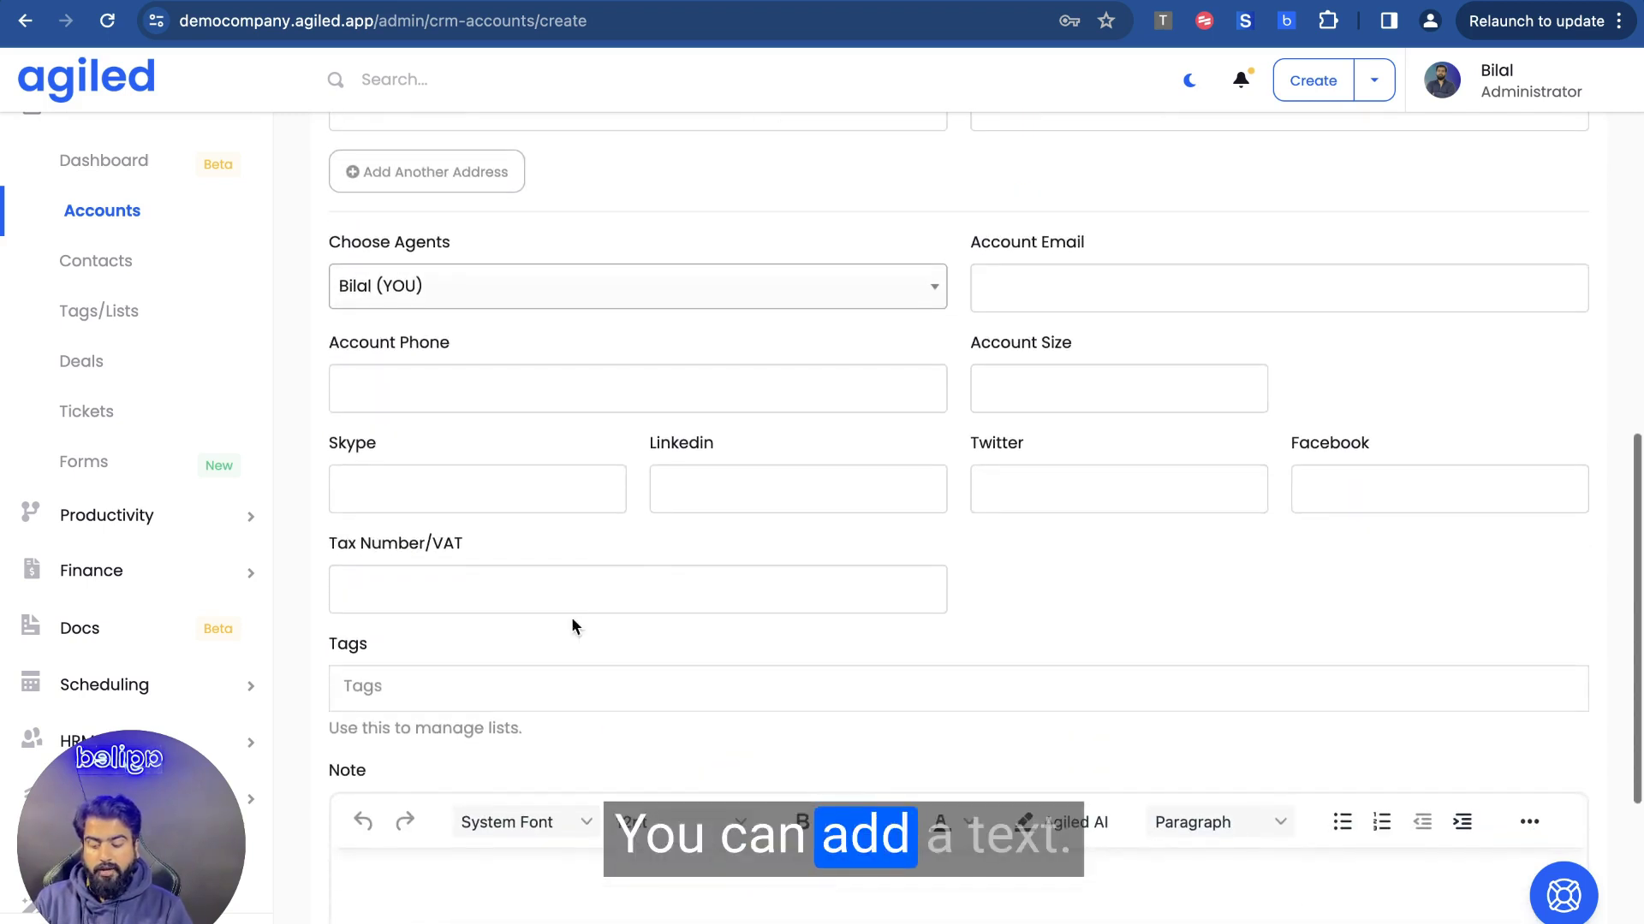
scroll(820, 602, "down", 1)
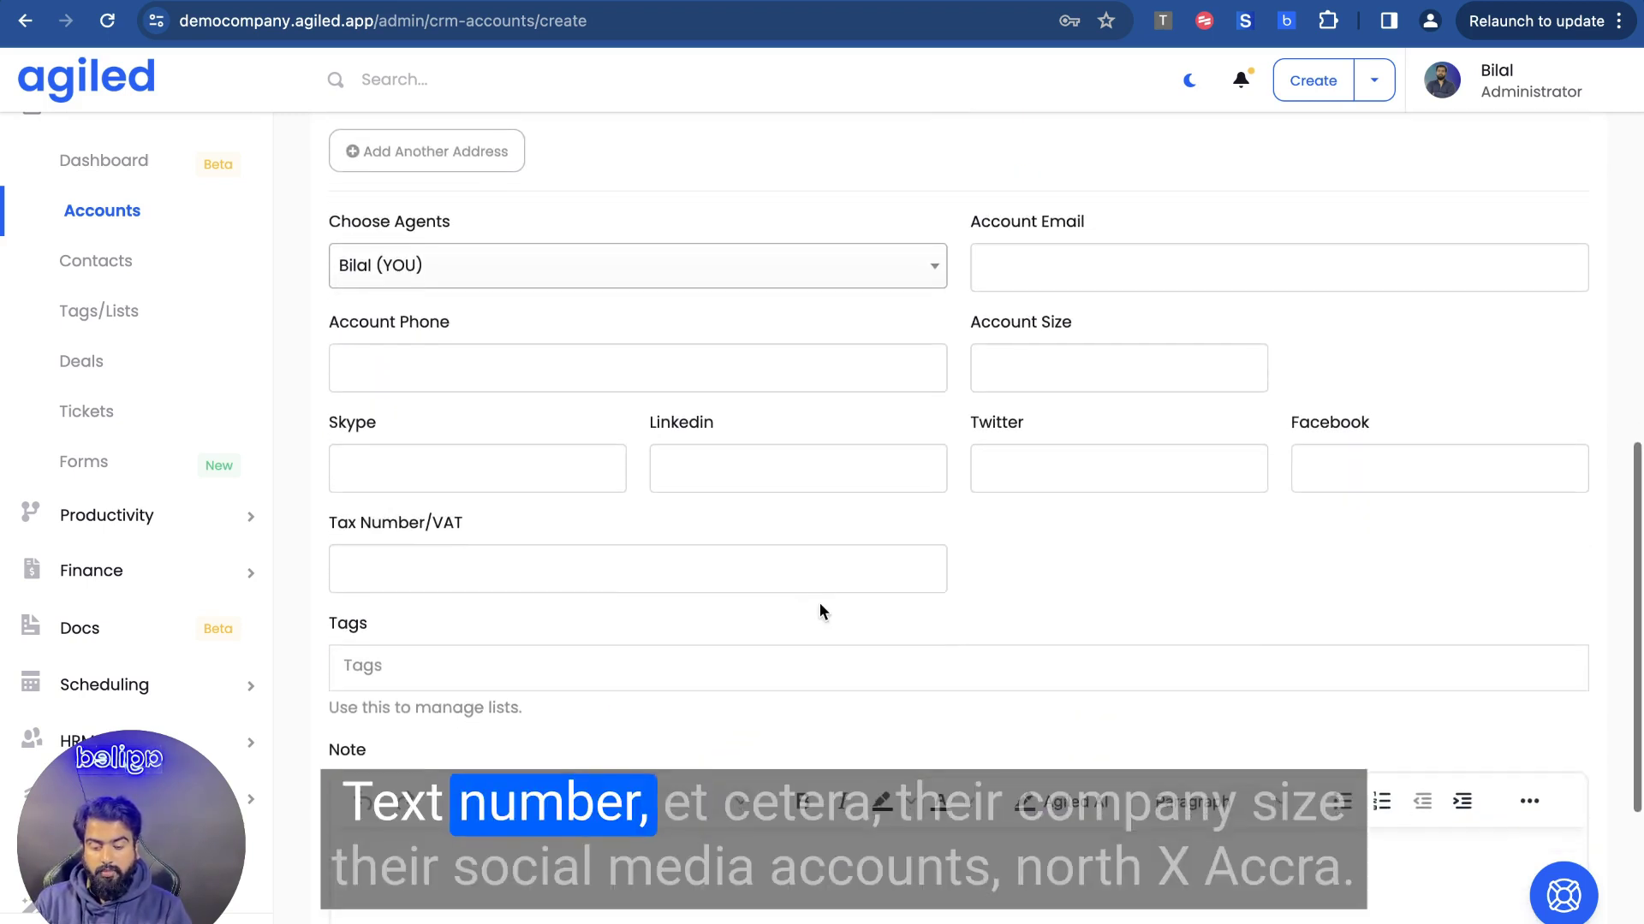
scroll(943, 575, "down", 2)
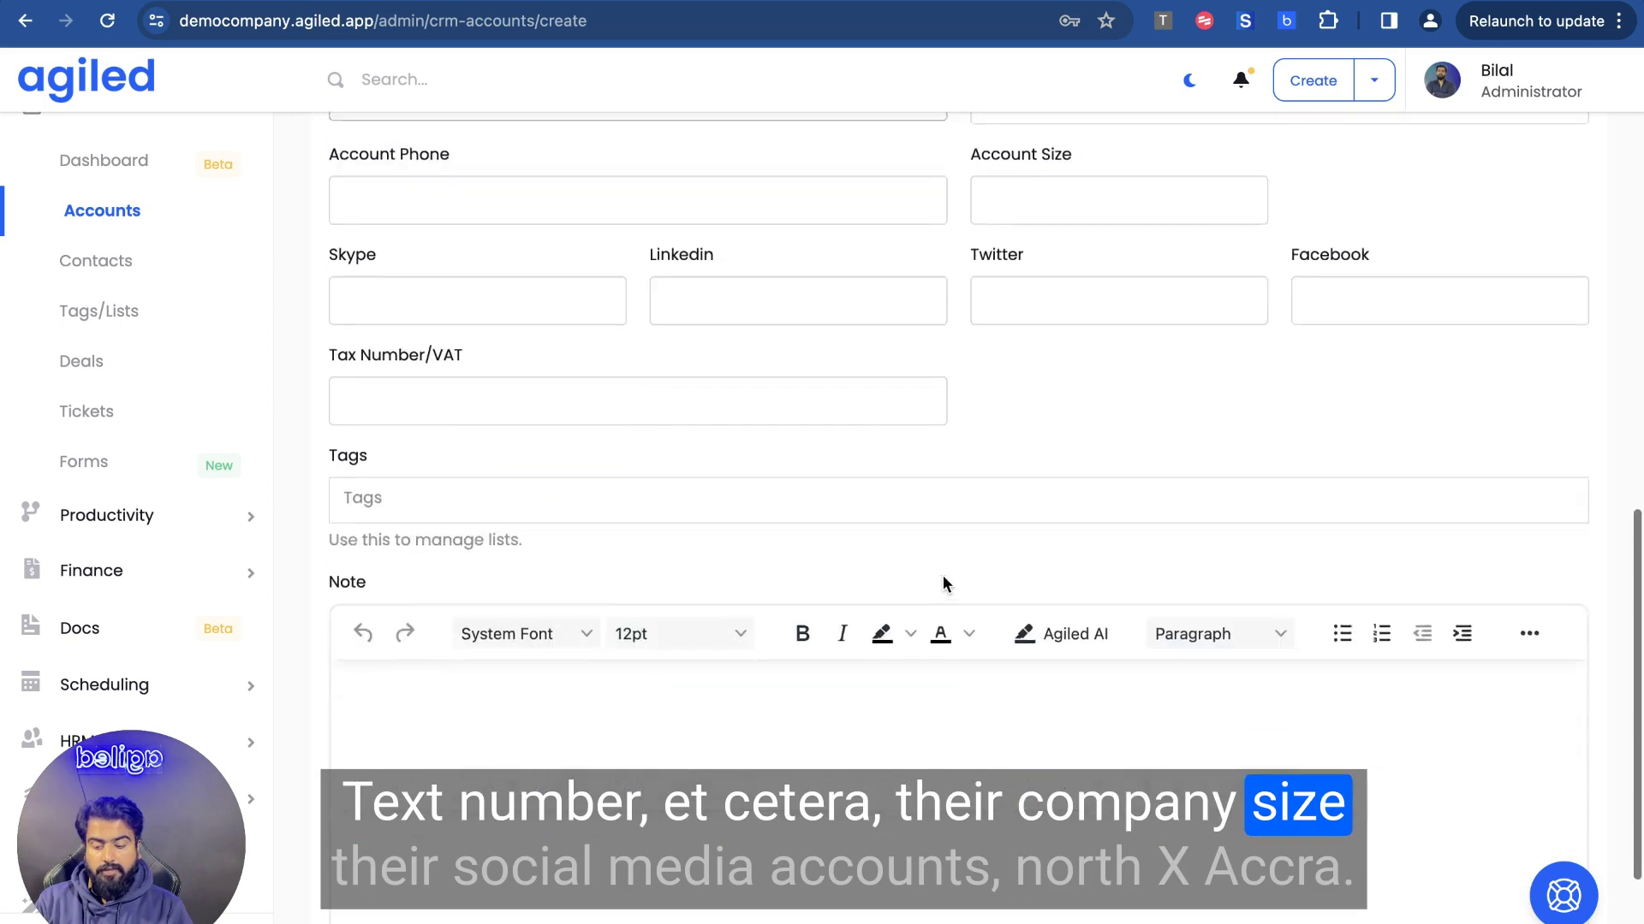
scroll(943, 576, "down", 2)
scroll(942, 575, "down", 1)
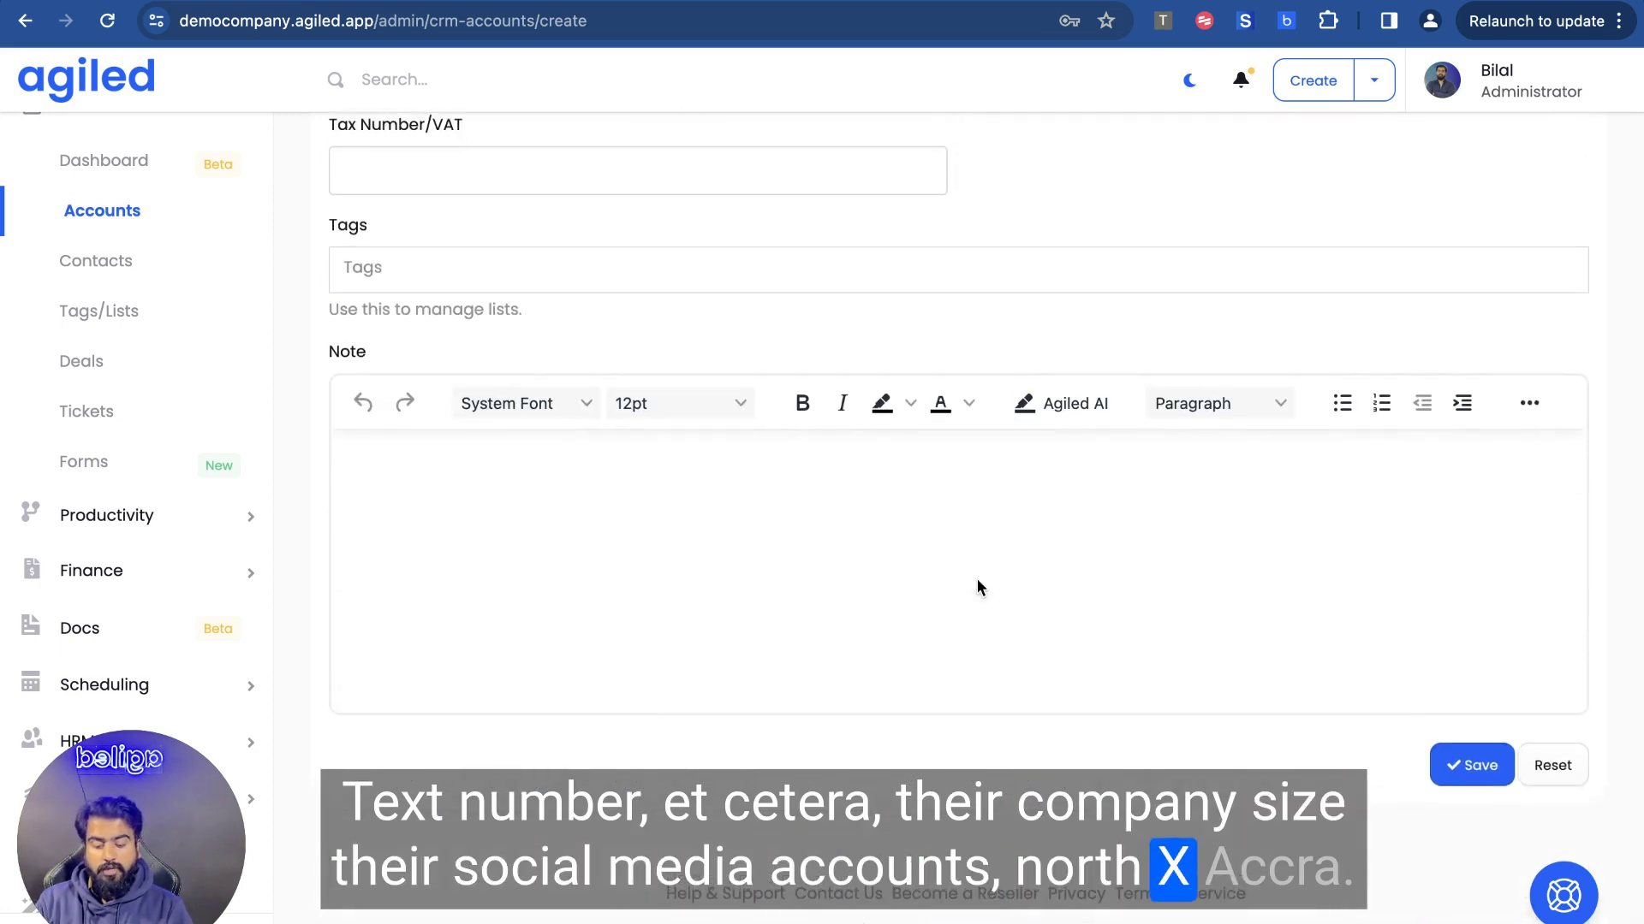
Save the new OpenAI account
left_click(1486, 775)
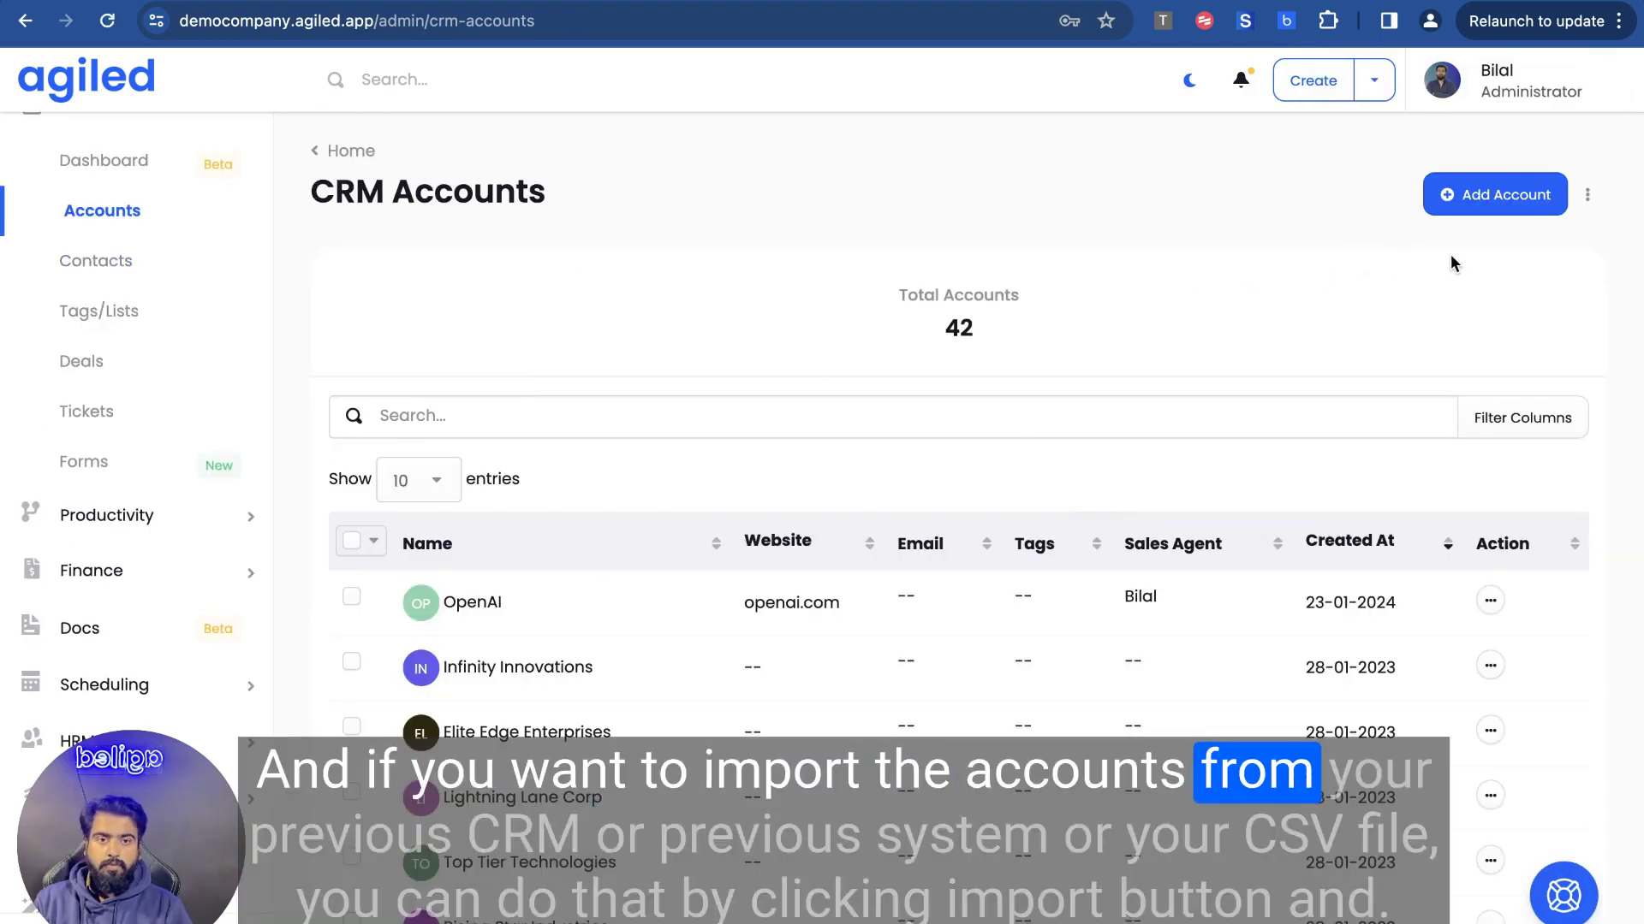
Open the import page for CRM accounts, read its file and field-mapping instructions, and return to the accounts list
left_click(1586, 197)
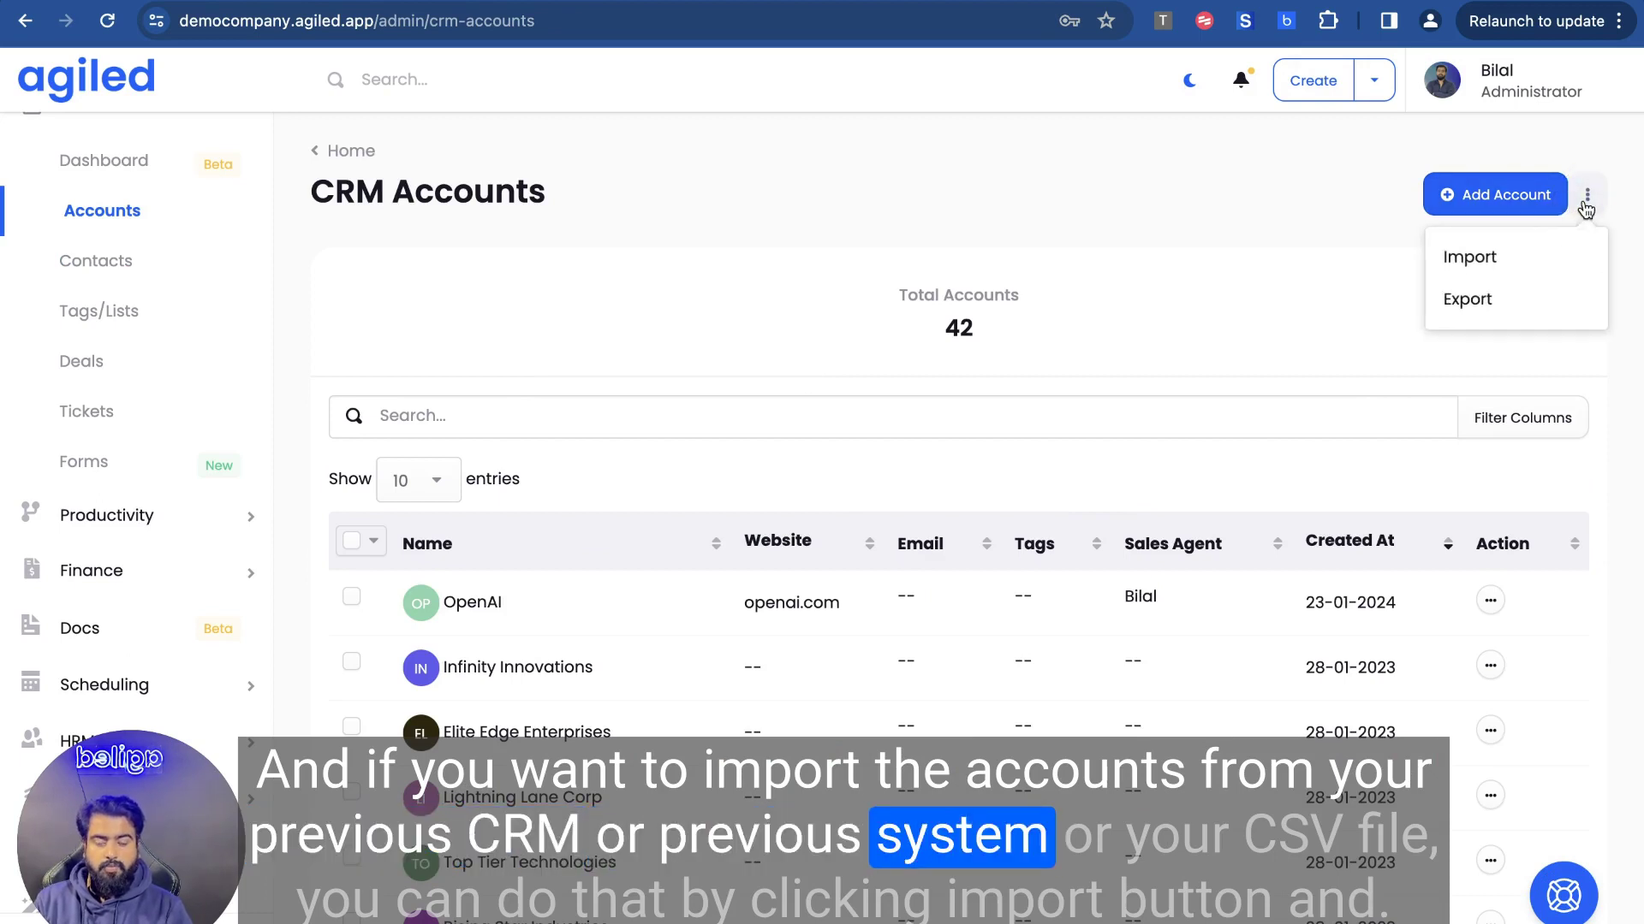
left_click(1465, 257)
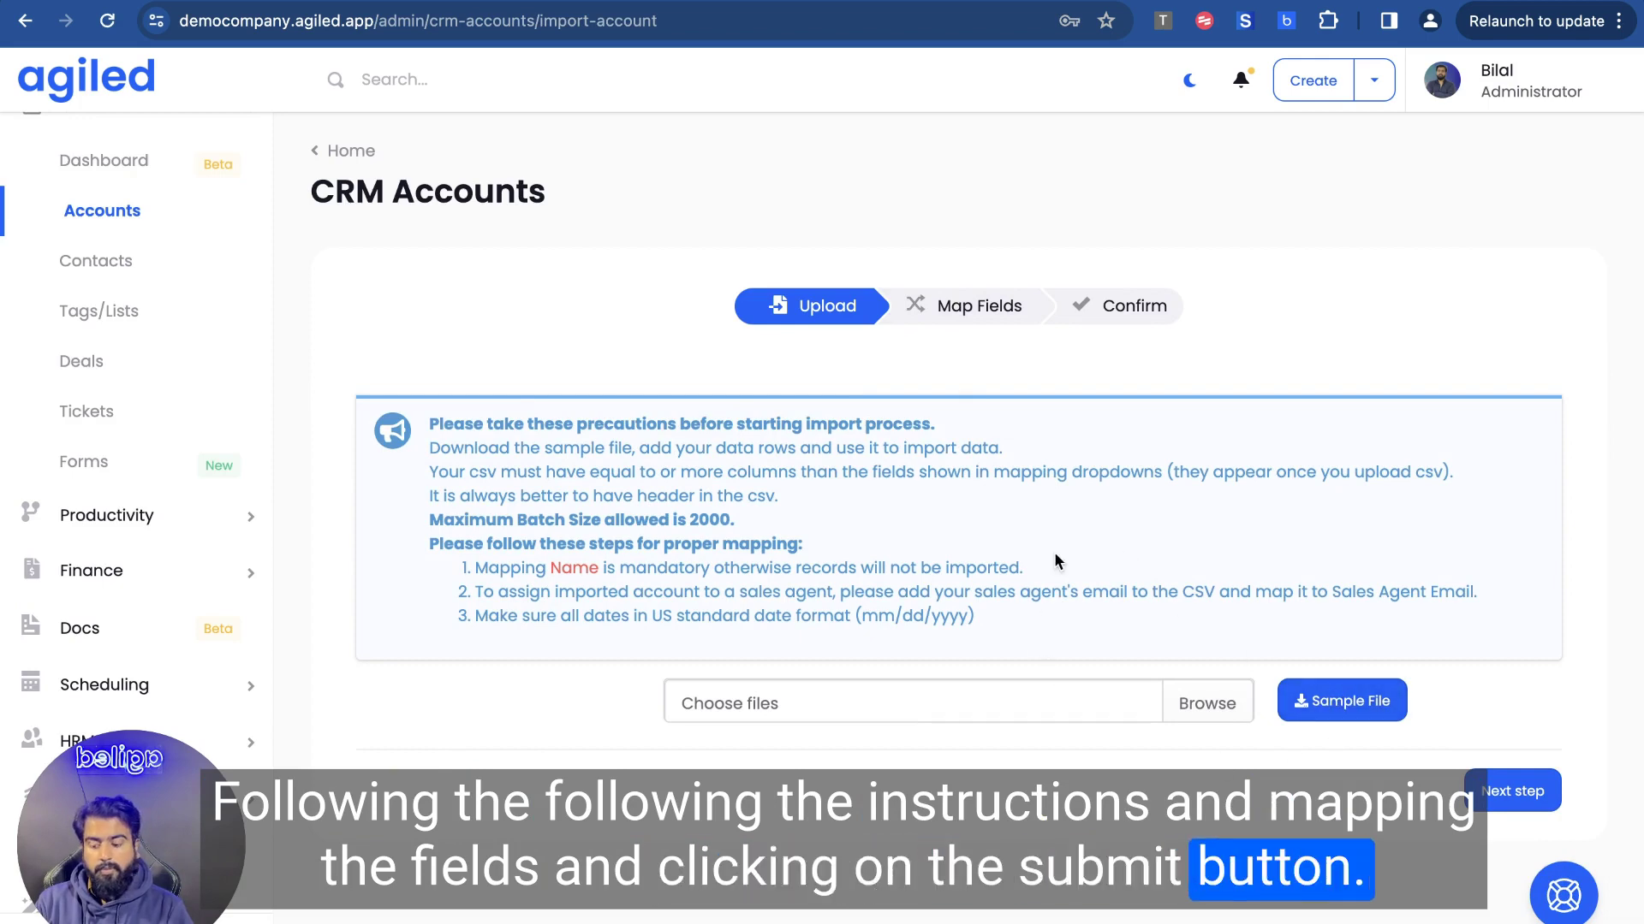
scroll(1054, 552, "down", 1)
scroll(1055, 555, "up", 1)
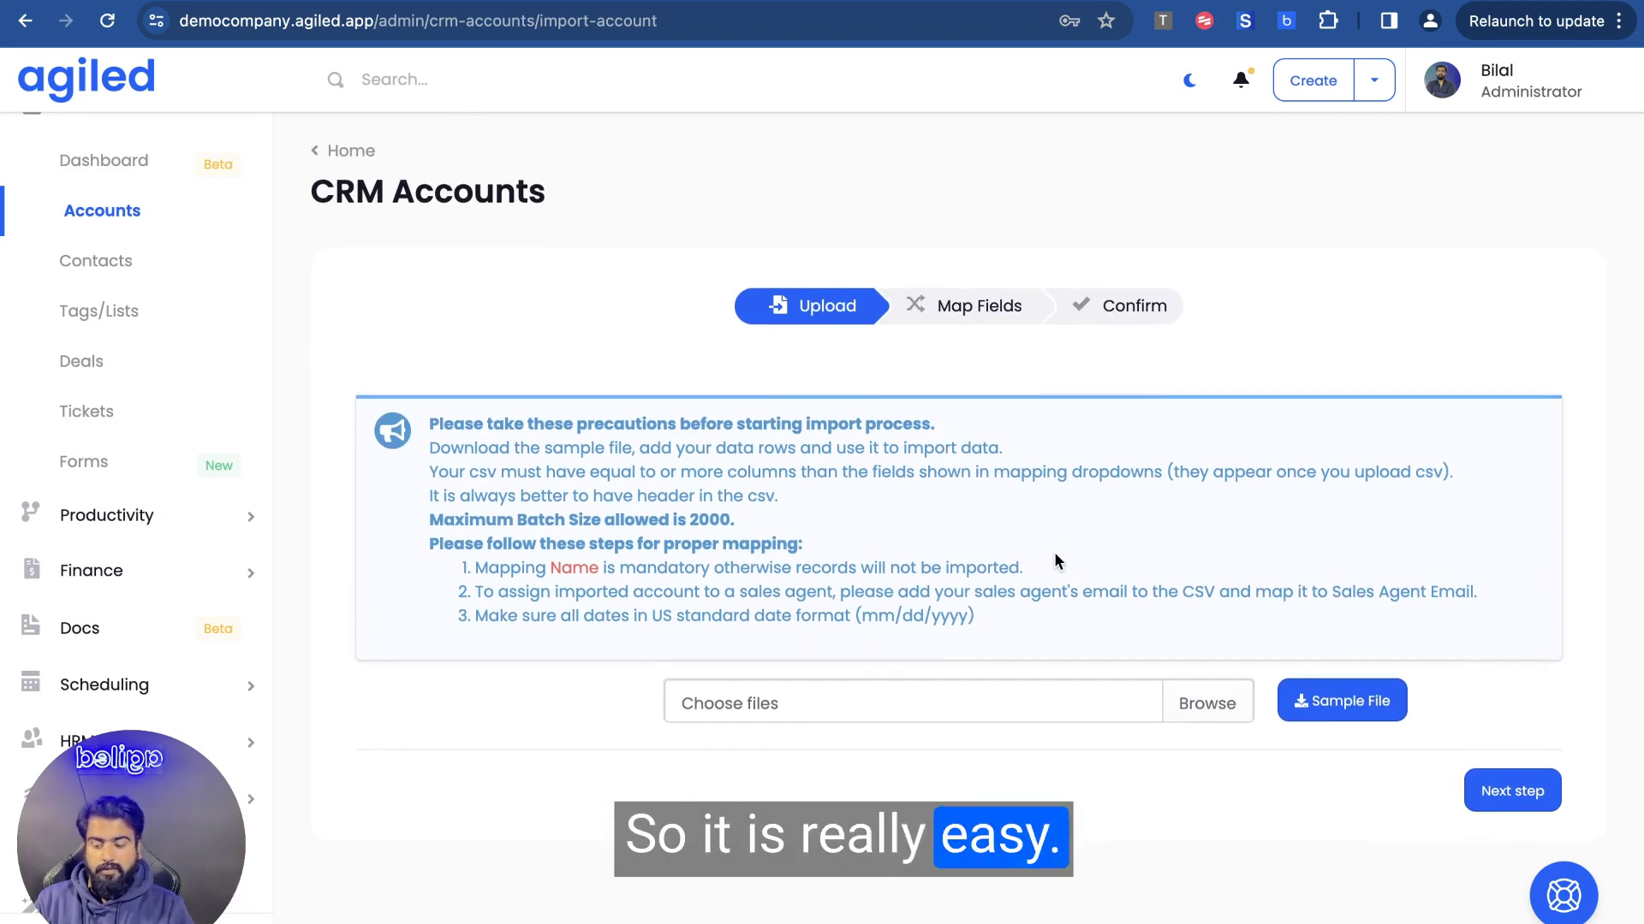
scroll(413, 393, "up", 1)
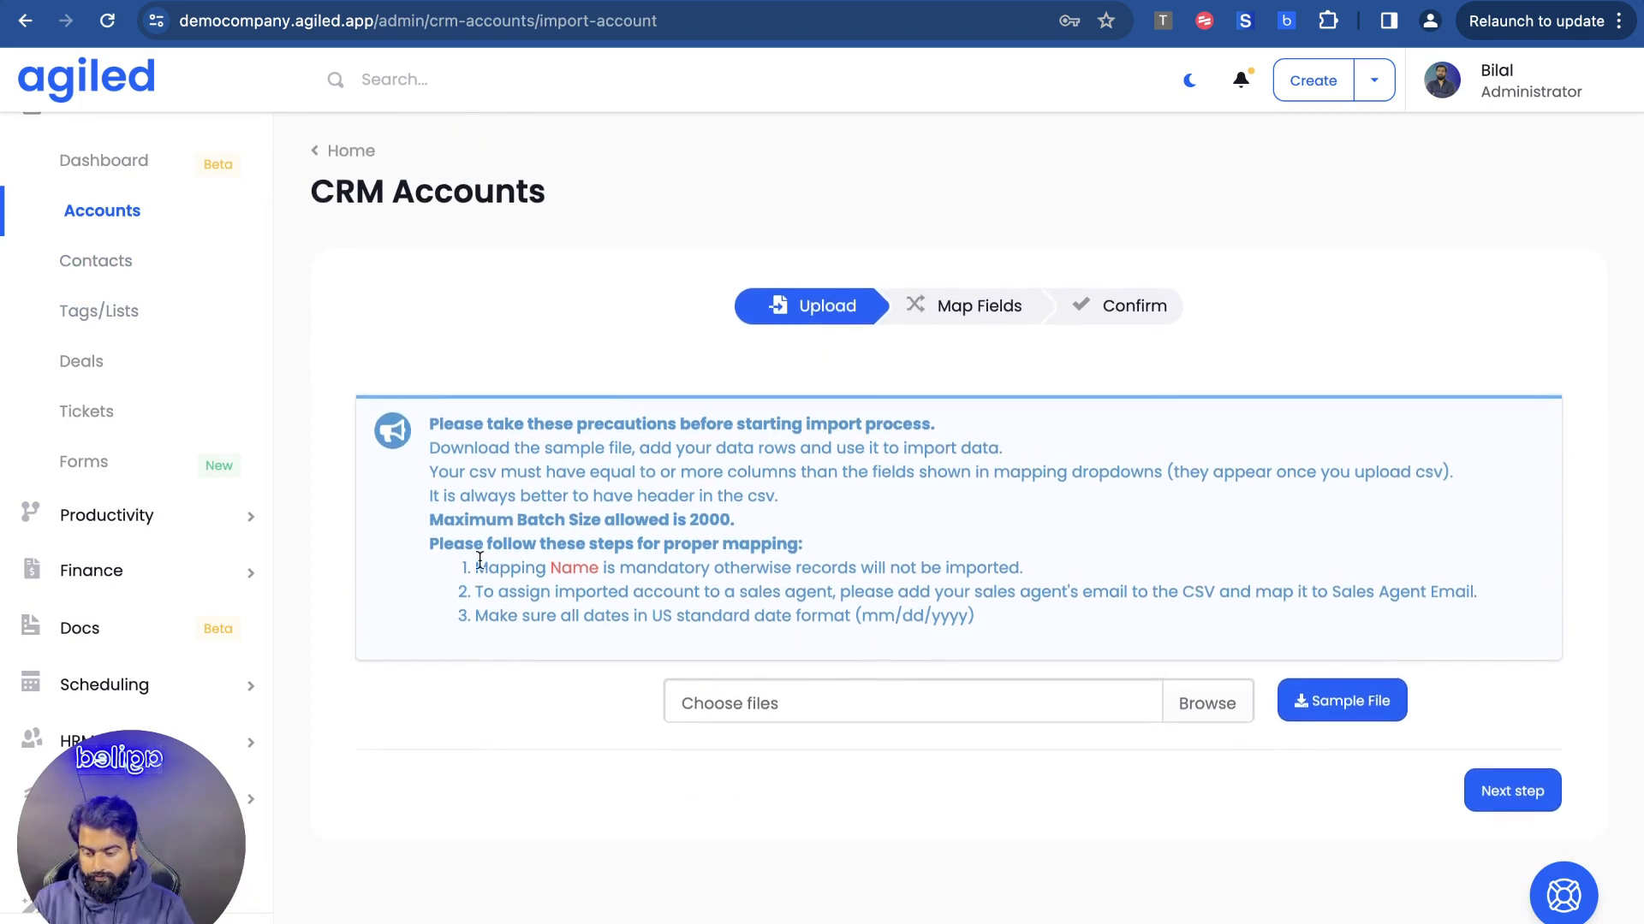
left_click(91, 212)
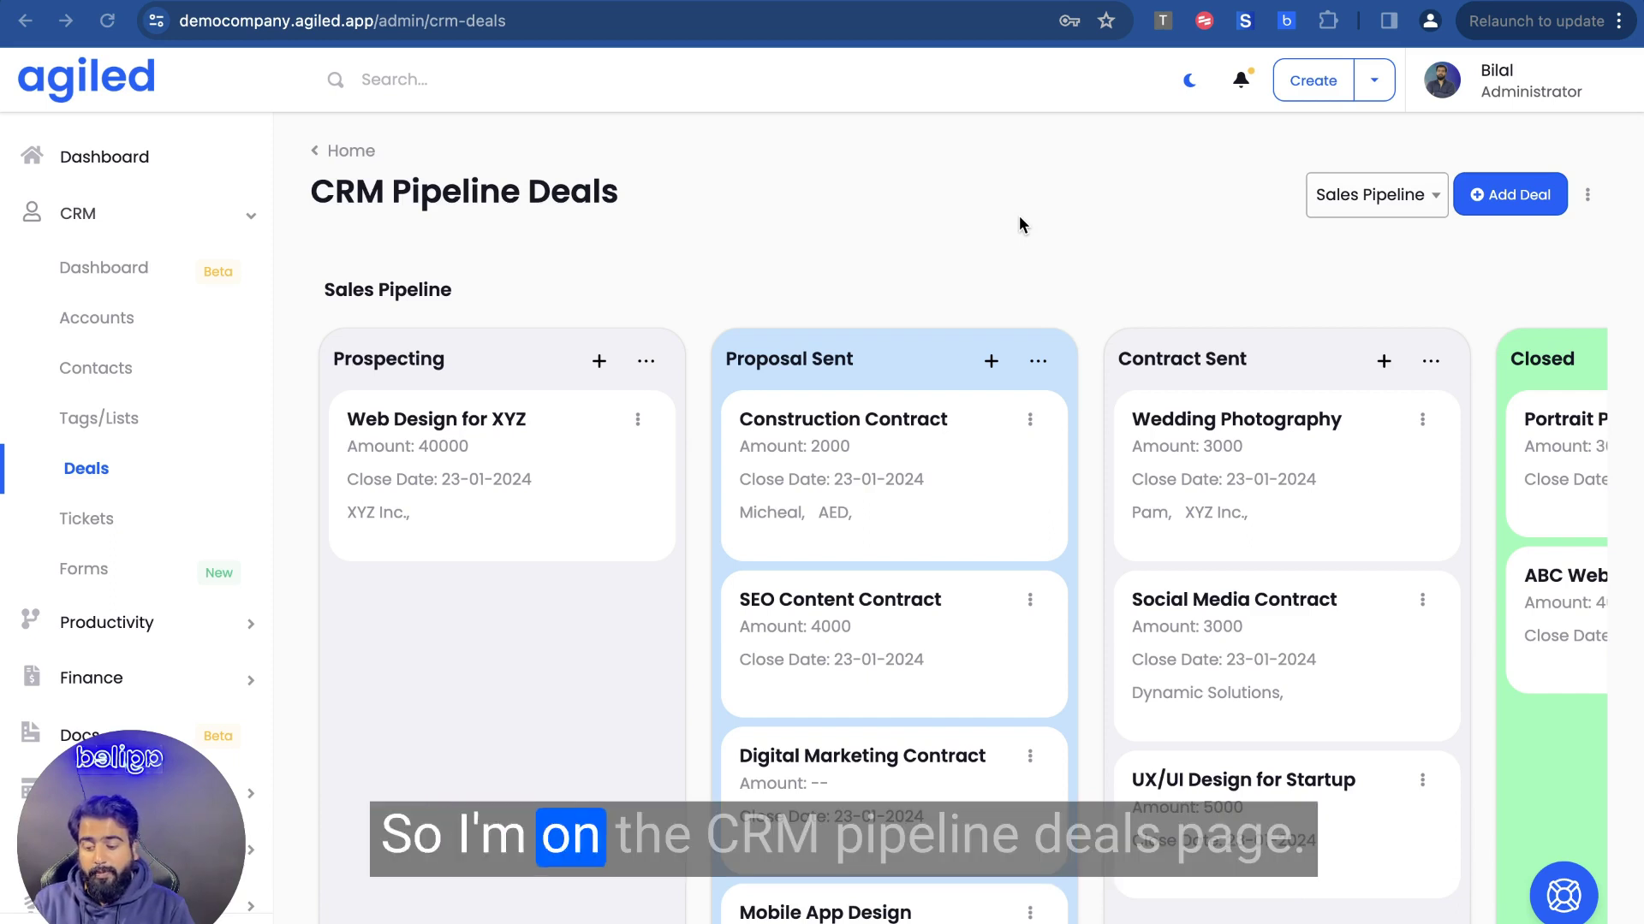
Look through the Sales Pipeline's deal stages, from Prospecting, Proposal Sent and Contract Sent to Closed and the custom Abc stage
scroll(882, 283, "down", 1)
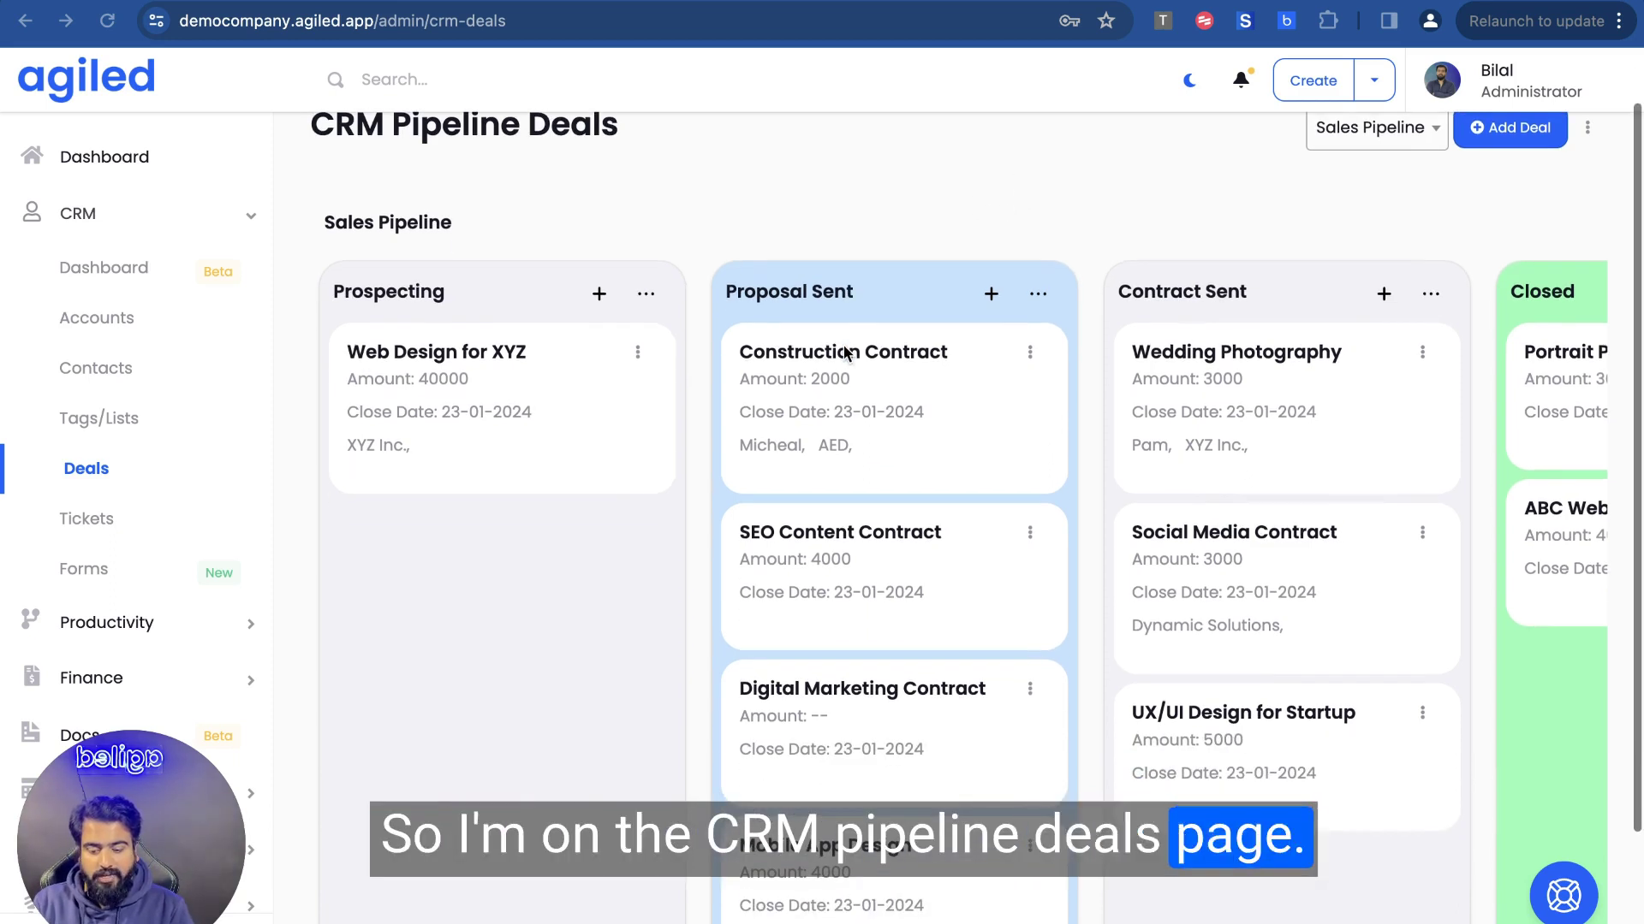
scroll(806, 383, "right", 1)
scroll(806, 383, "left", 1)
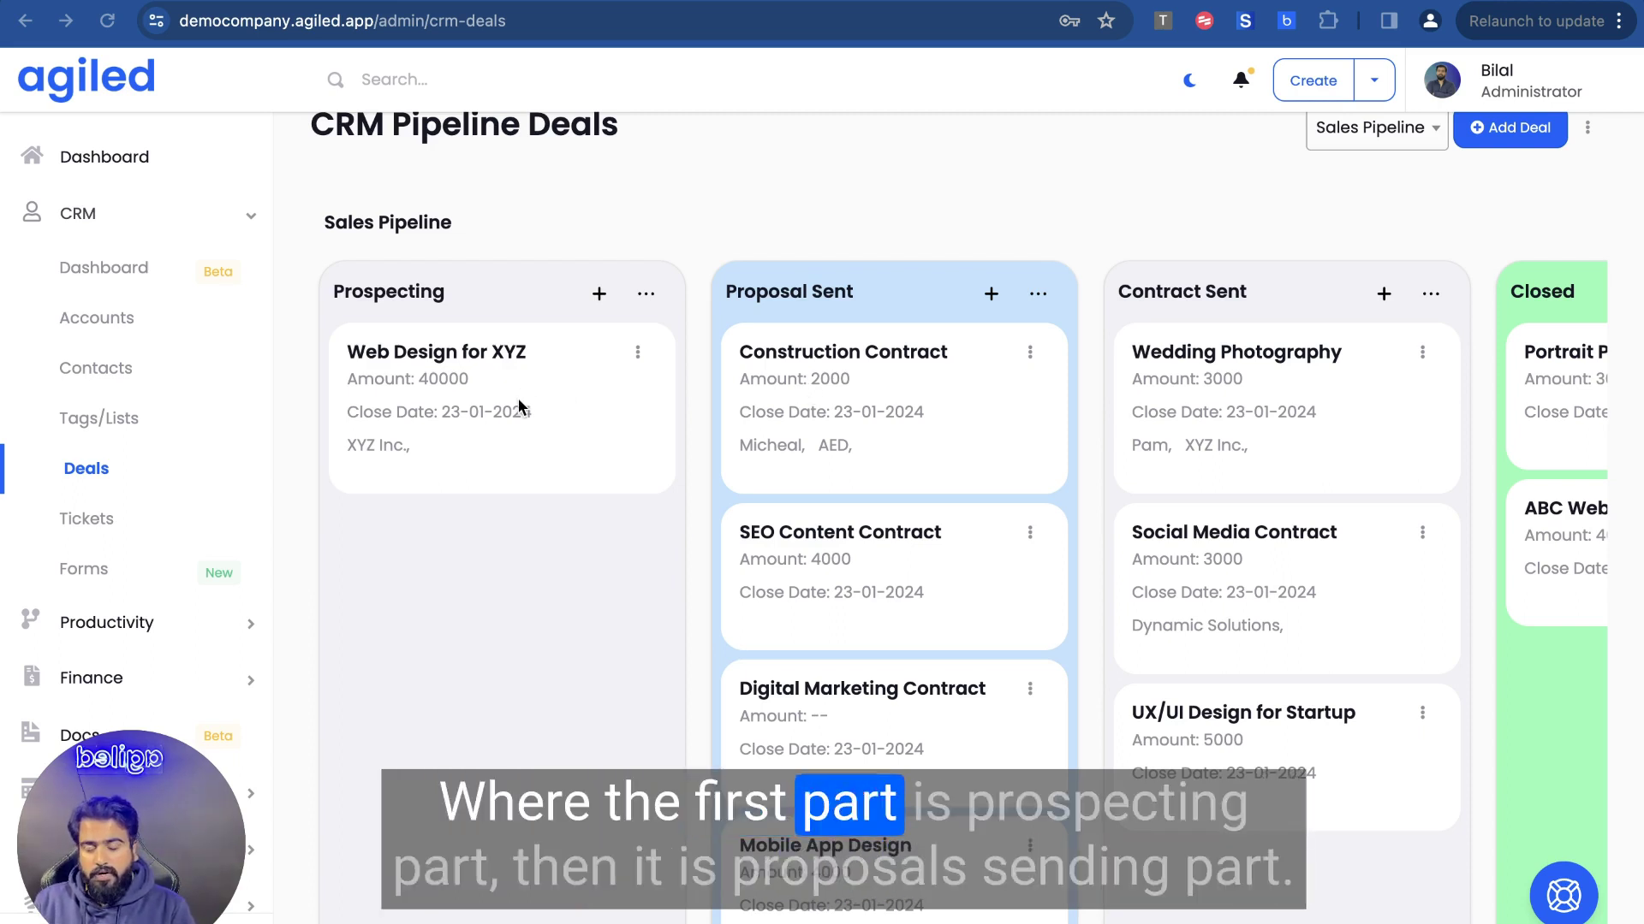
scroll(520, 404, "right", 5)
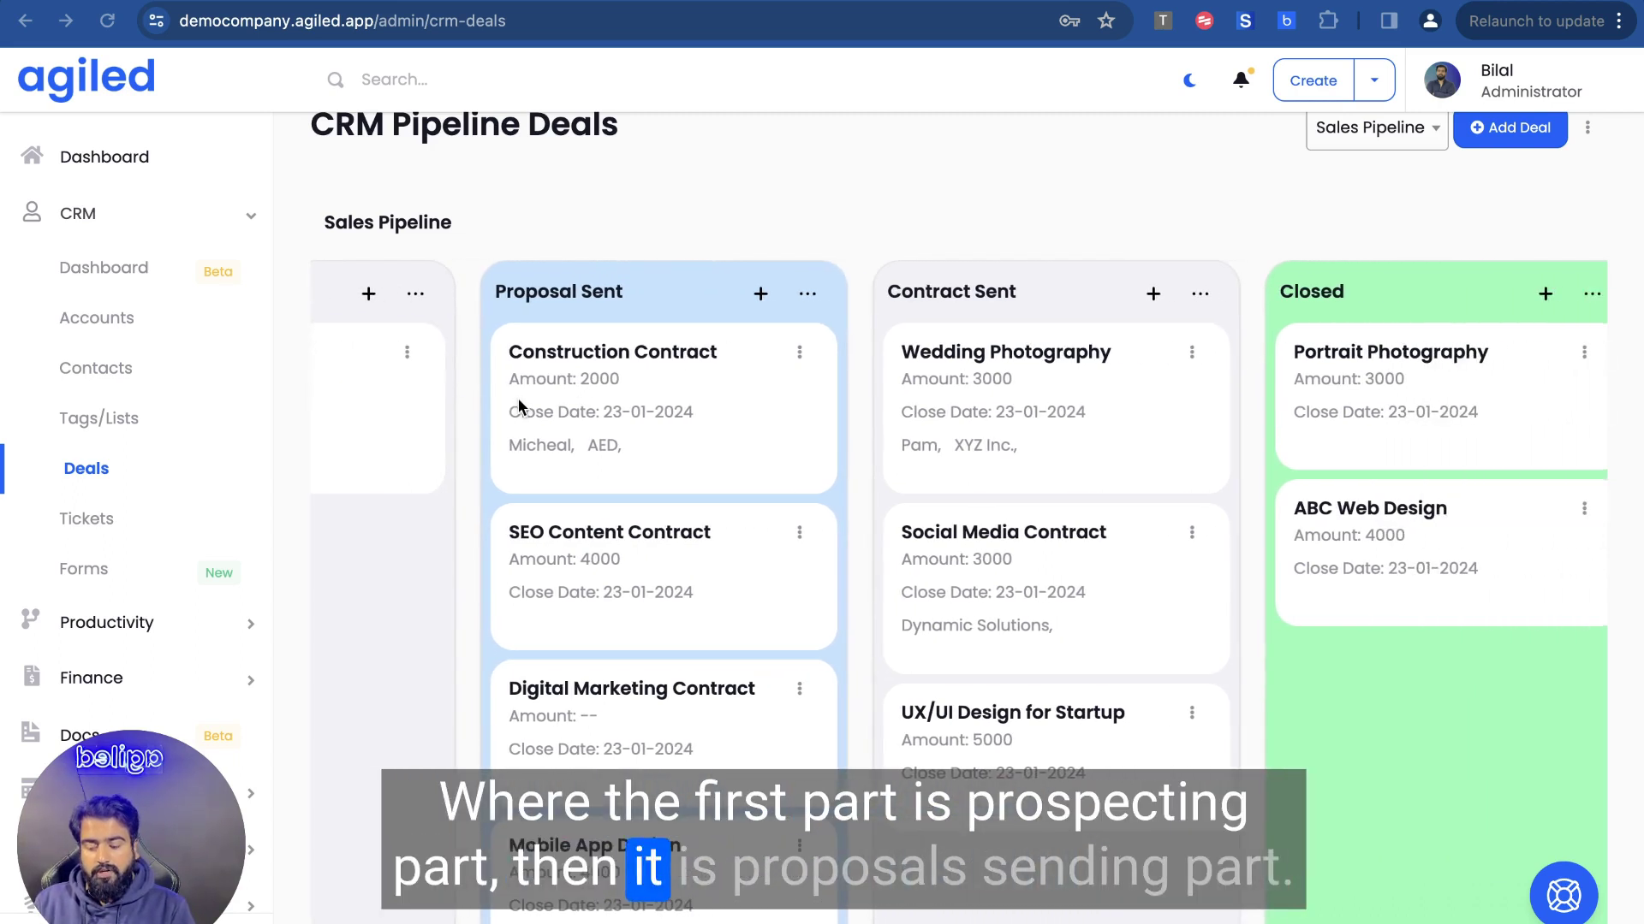
scroll(696, 299, "right", 5)
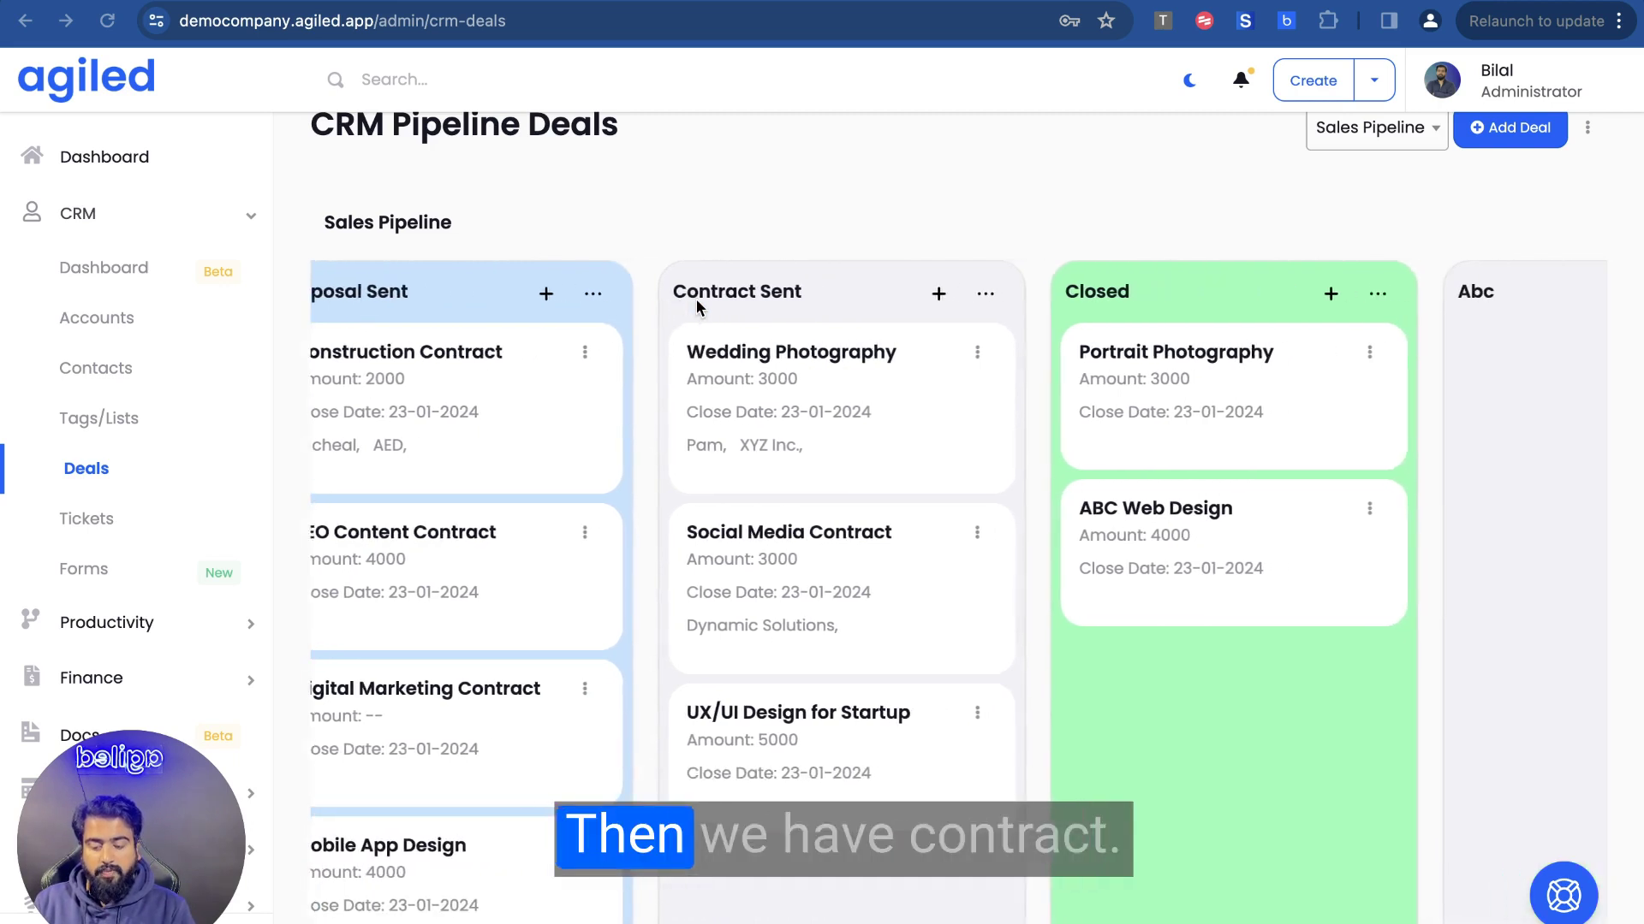
scroll(696, 300, "right", 2)
scroll(1110, 396, "right", 4)
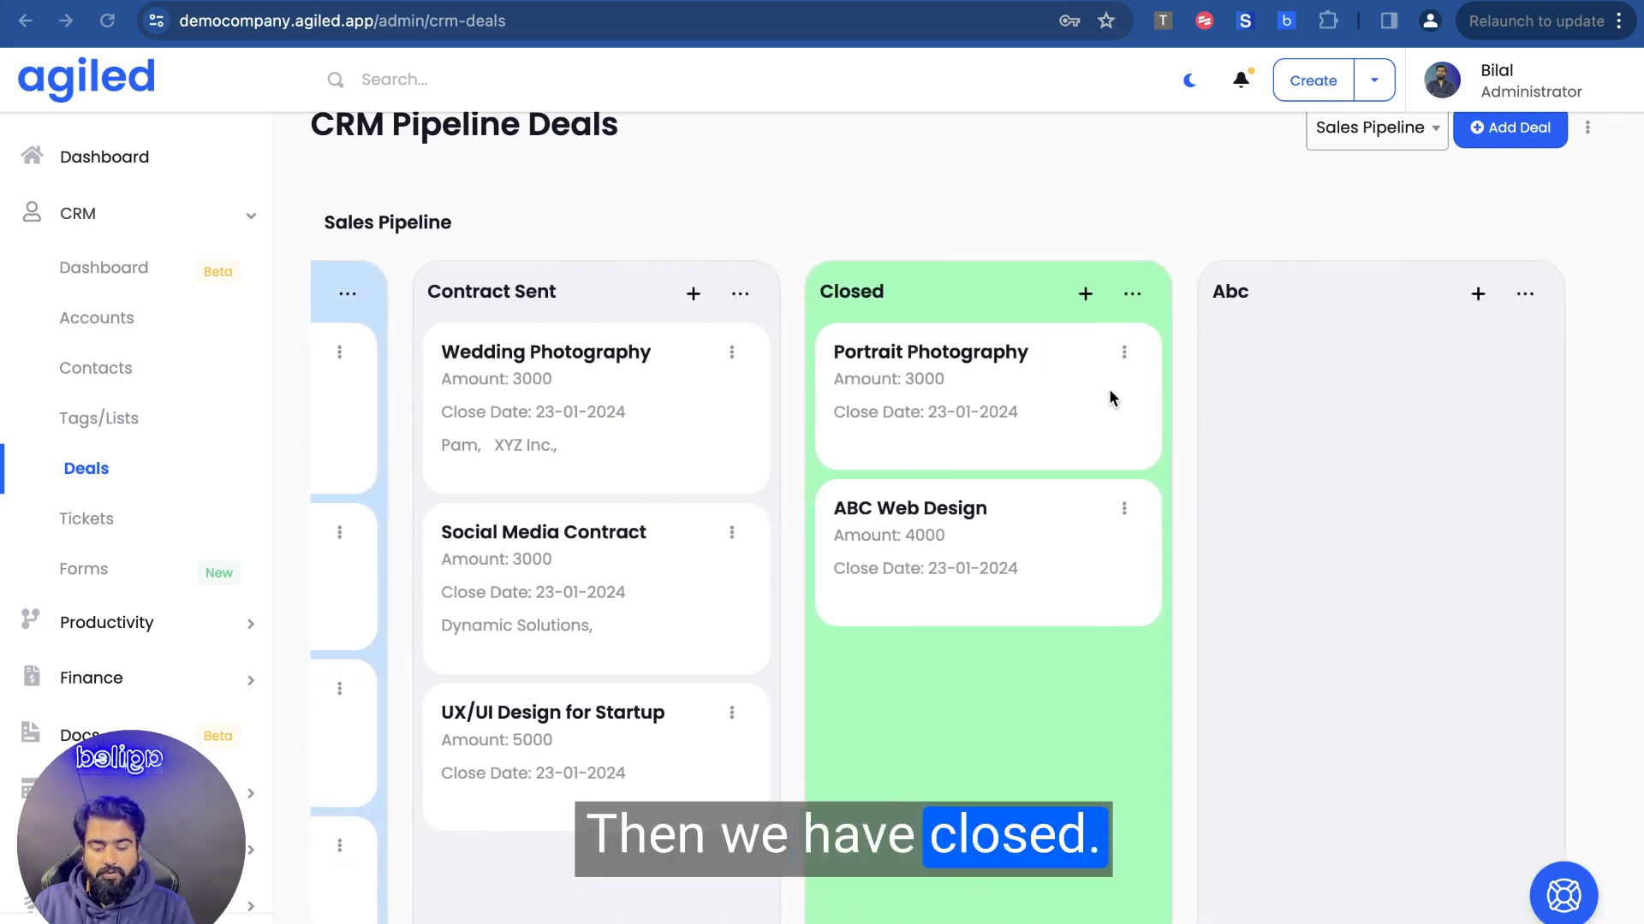
scroll(1109, 395, "right", 2)
scroll(1312, 394, "right", 4)
scroll(1311, 394, "left", 10)
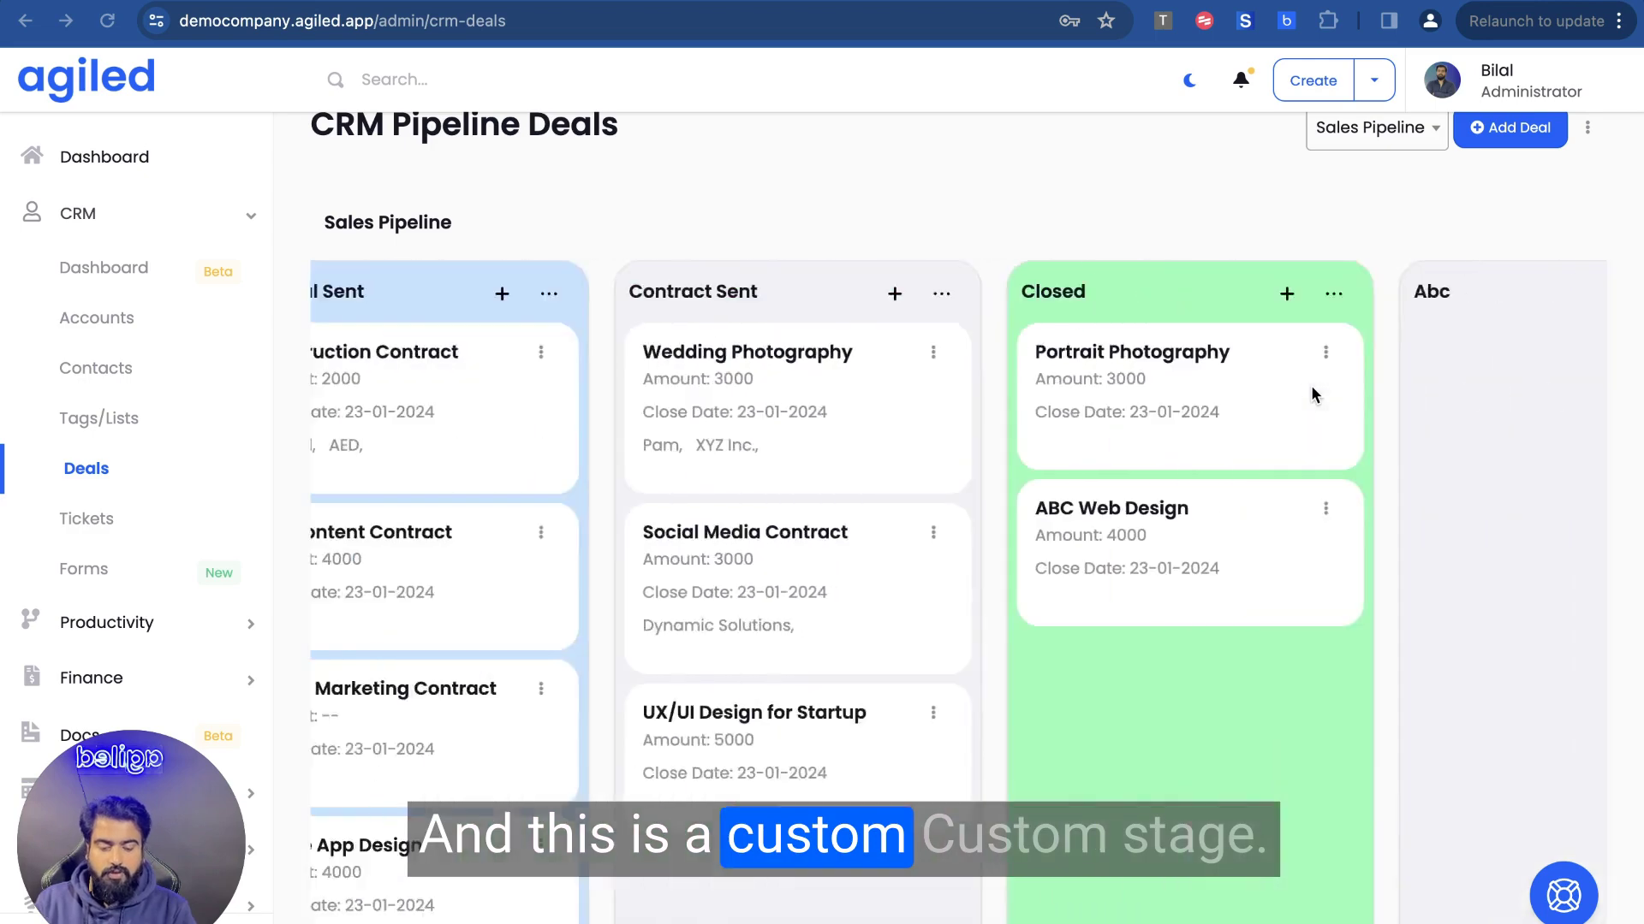
scroll(1311, 394, "left", 8)
scroll(1311, 393, "right", 5)
scroll(1311, 394, "left", 4)
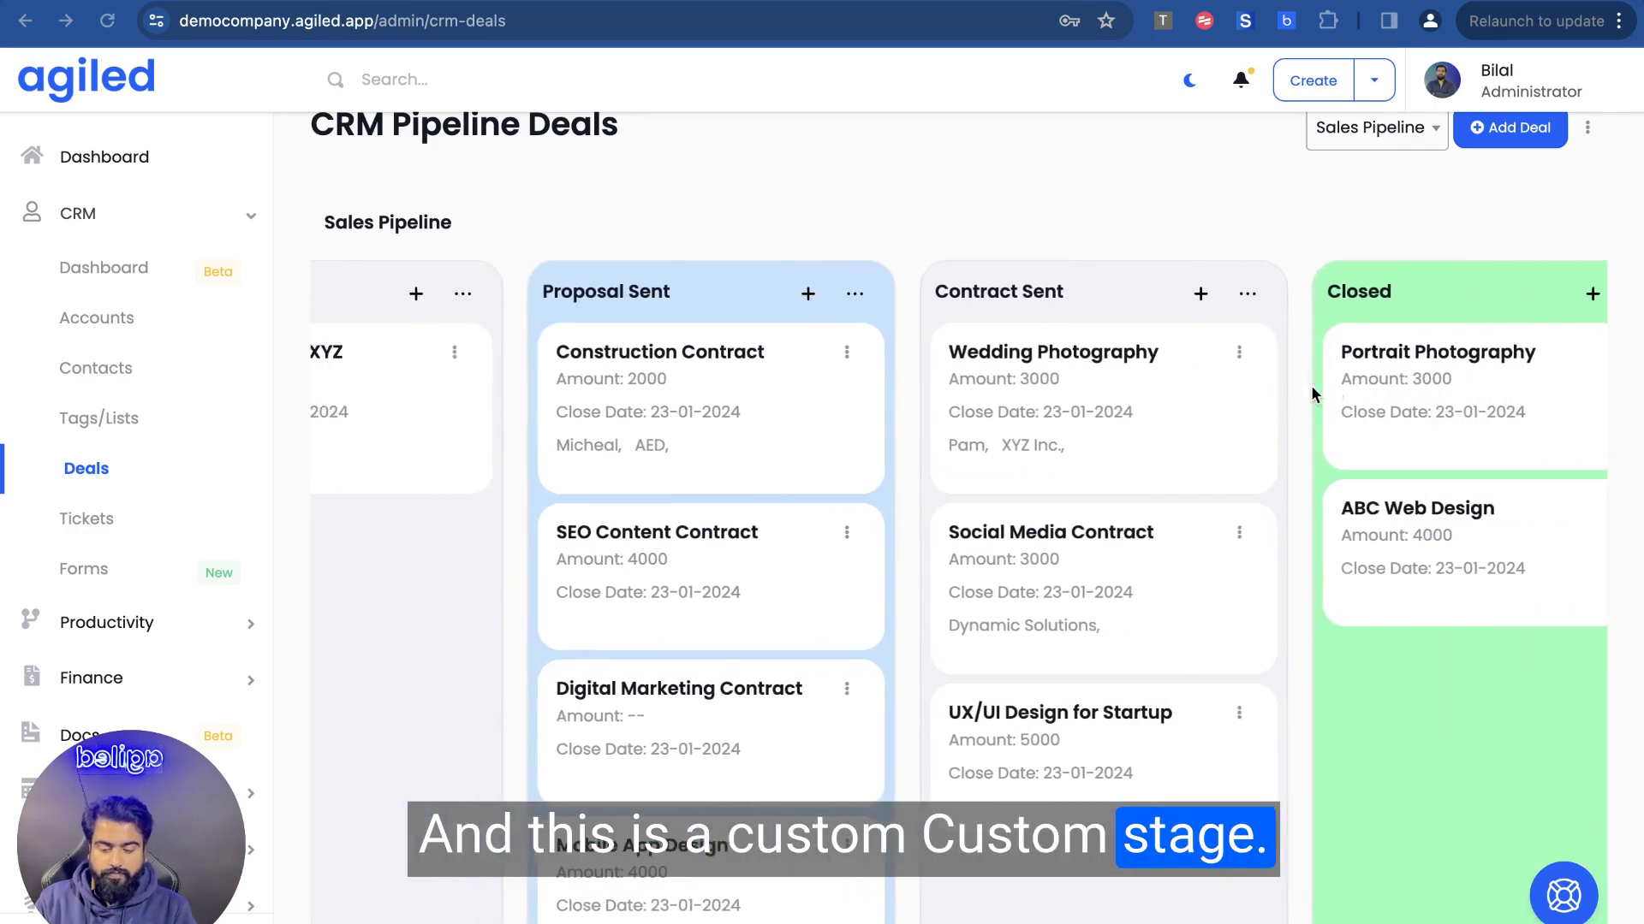
scroll(1311, 394, "left", 3)
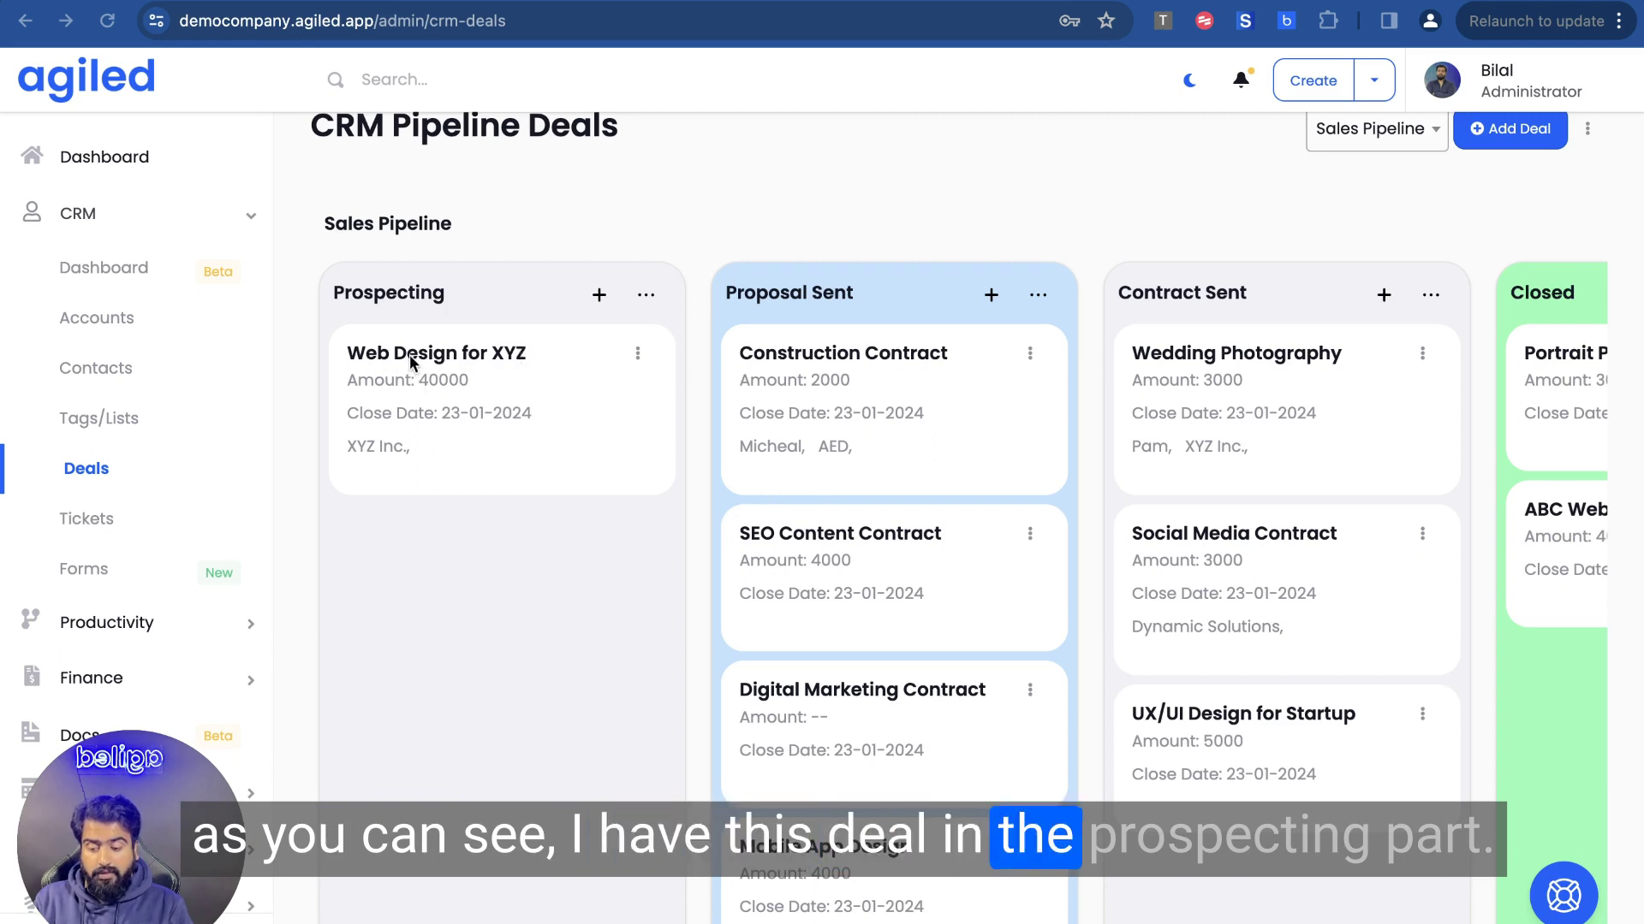
Move the "Web Design for XYZ" deal from Prospecting to Proposal Sent and open its detail page
left_click_drag(399, 360, 950, 363)
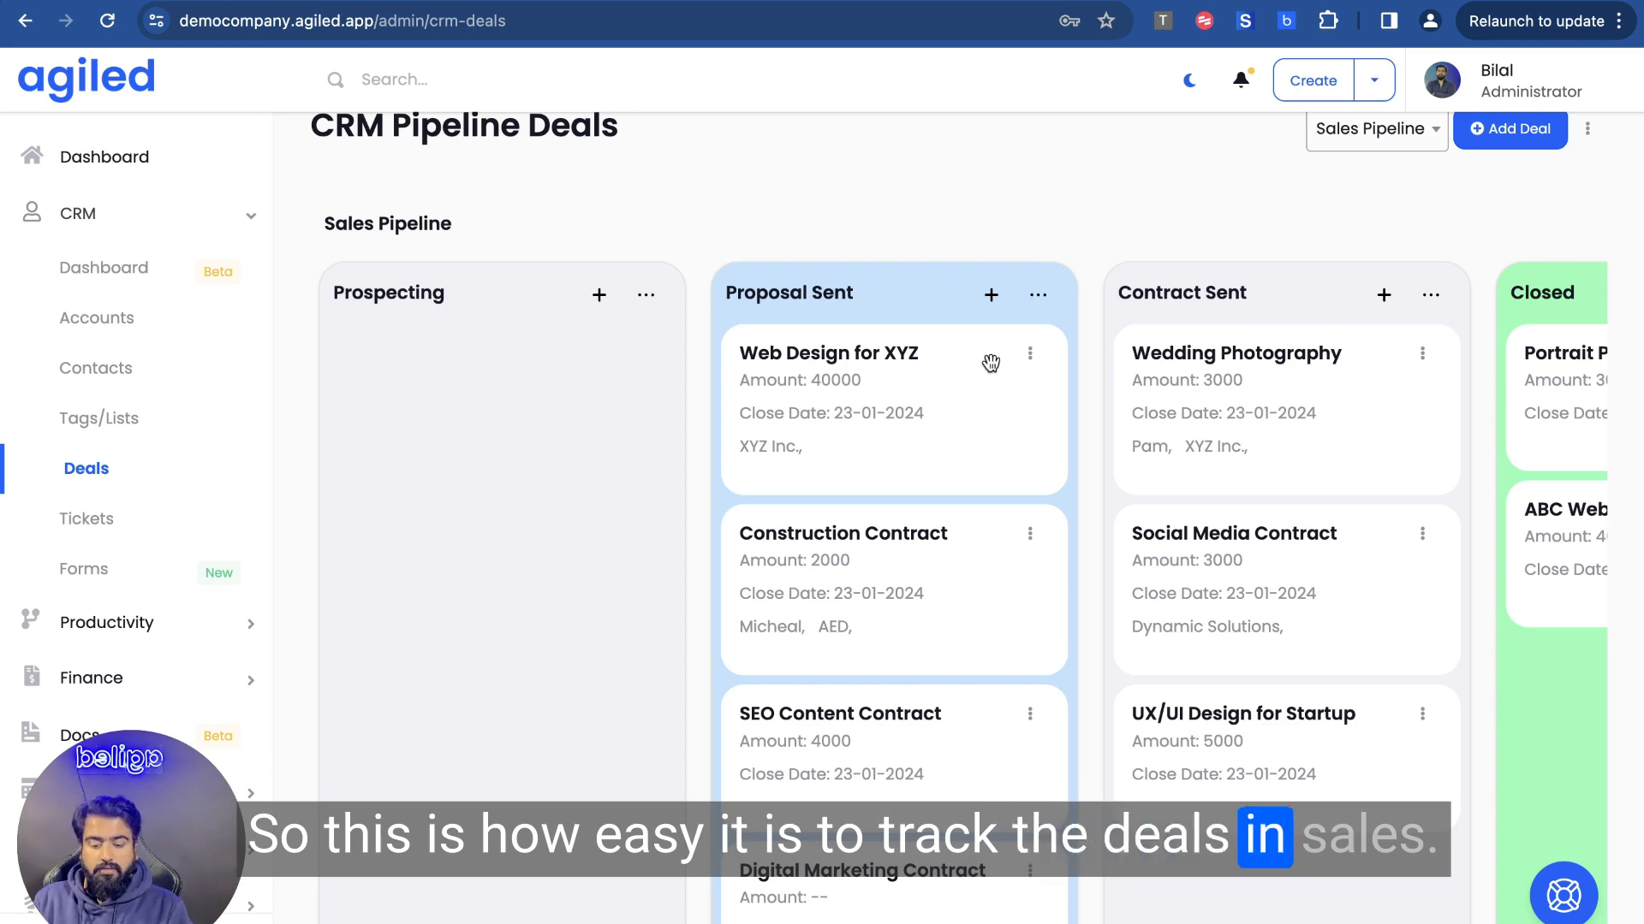
left_click(1030, 353)
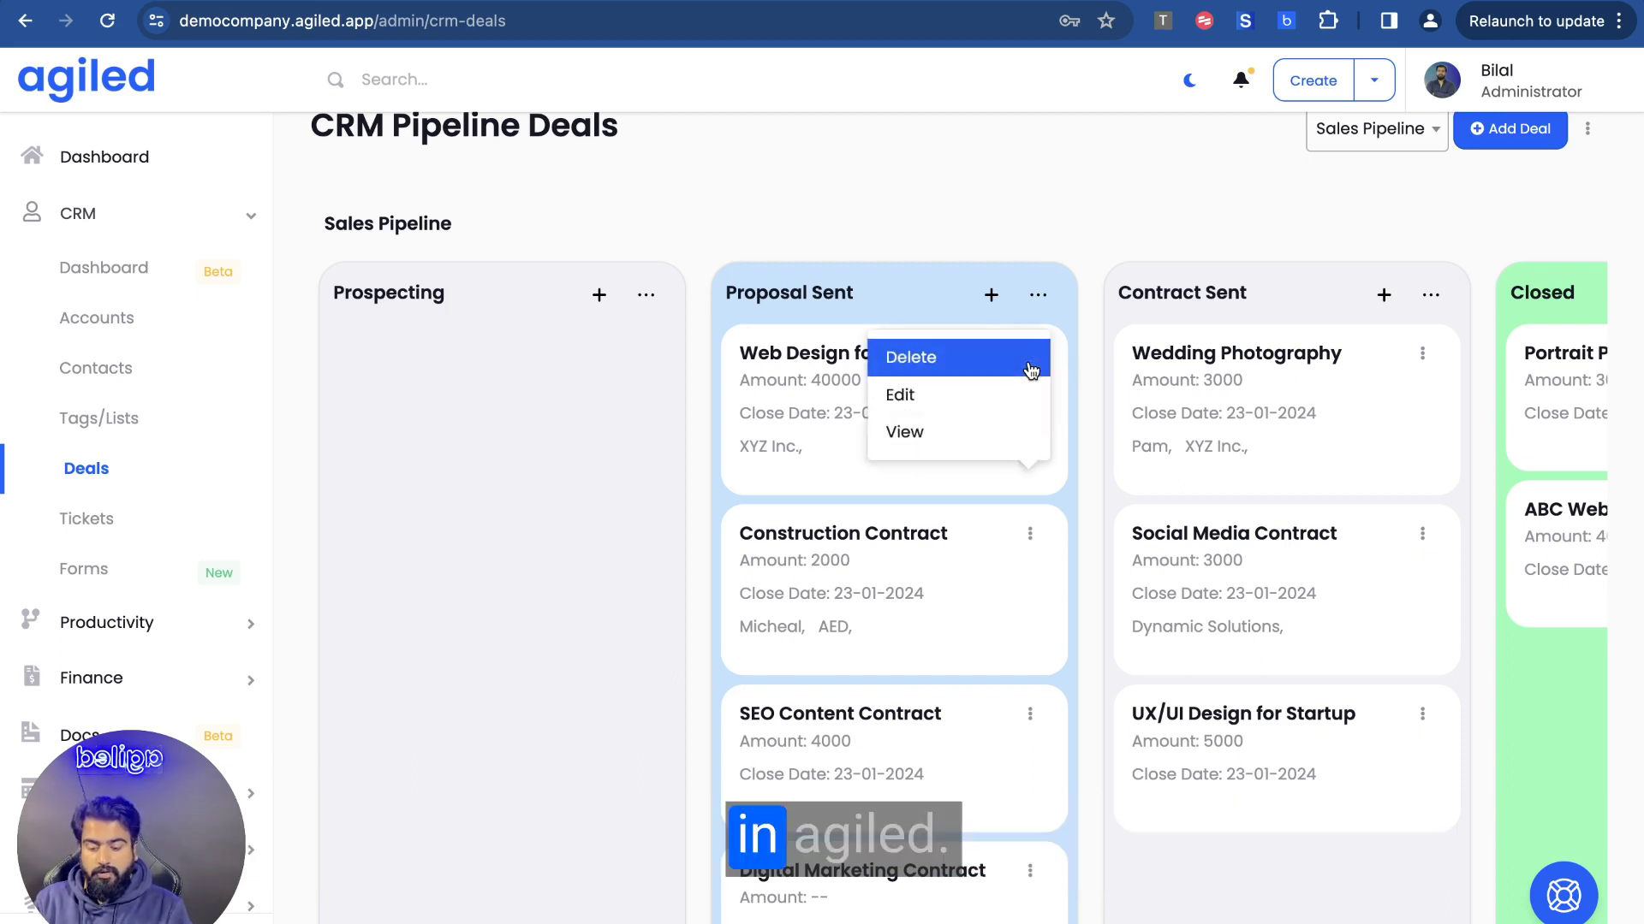
left_click(908, 435)
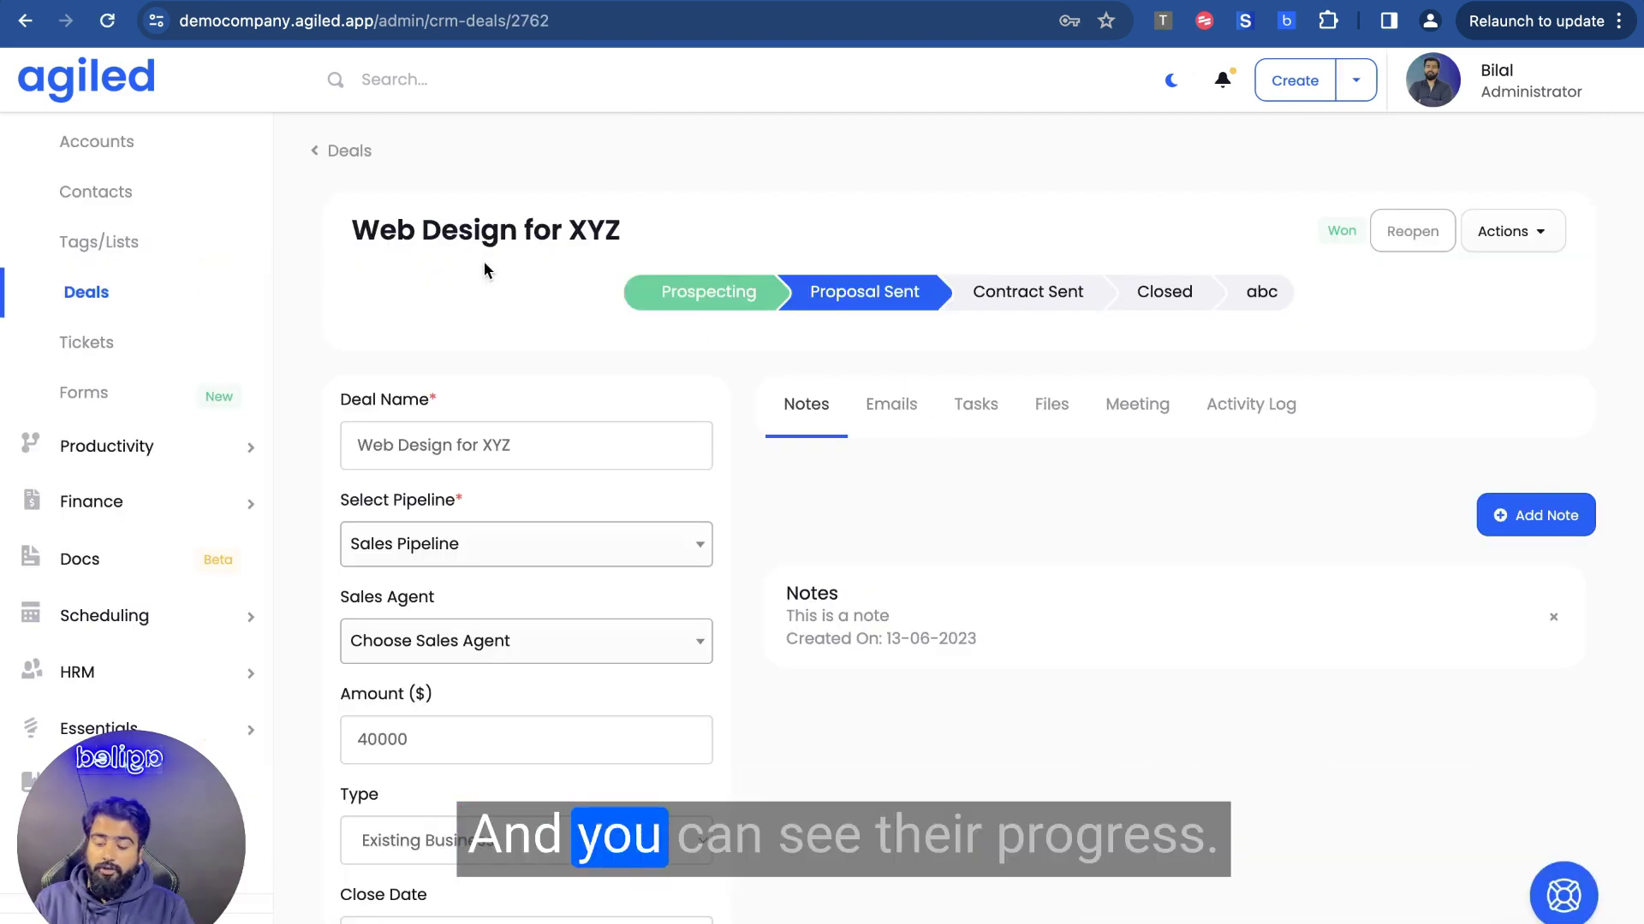
Examine the deal's stage progress and its detail fields, including pipeline, available sales agents, amount, type, close date and account
mouse_move(933, 315)
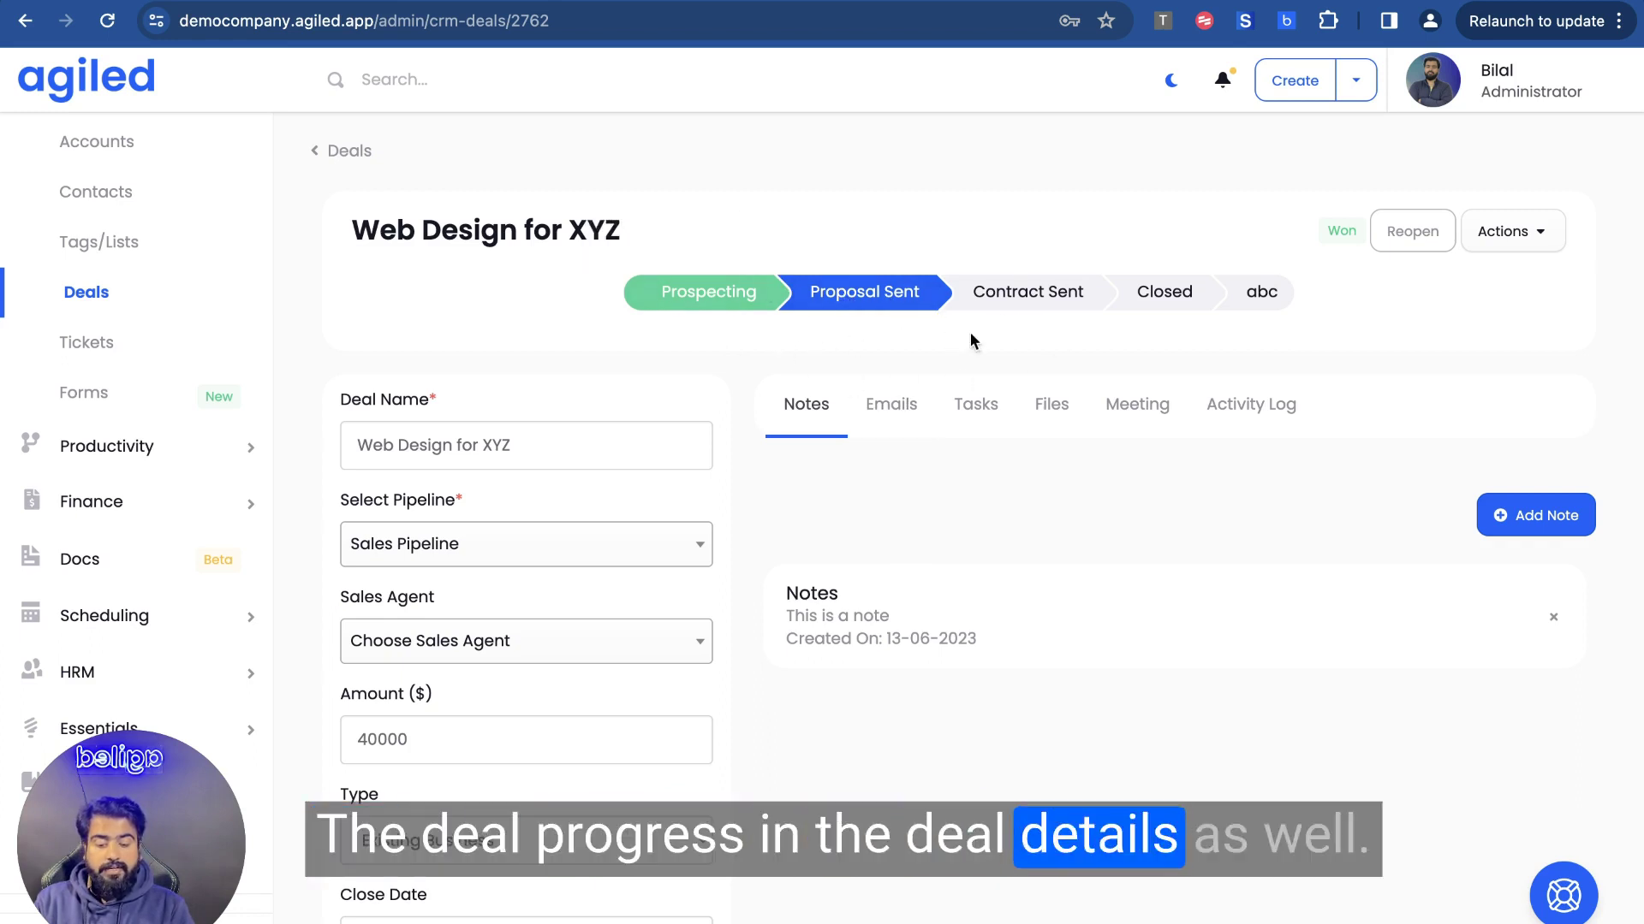
scroll(721, 512, "down", 4)
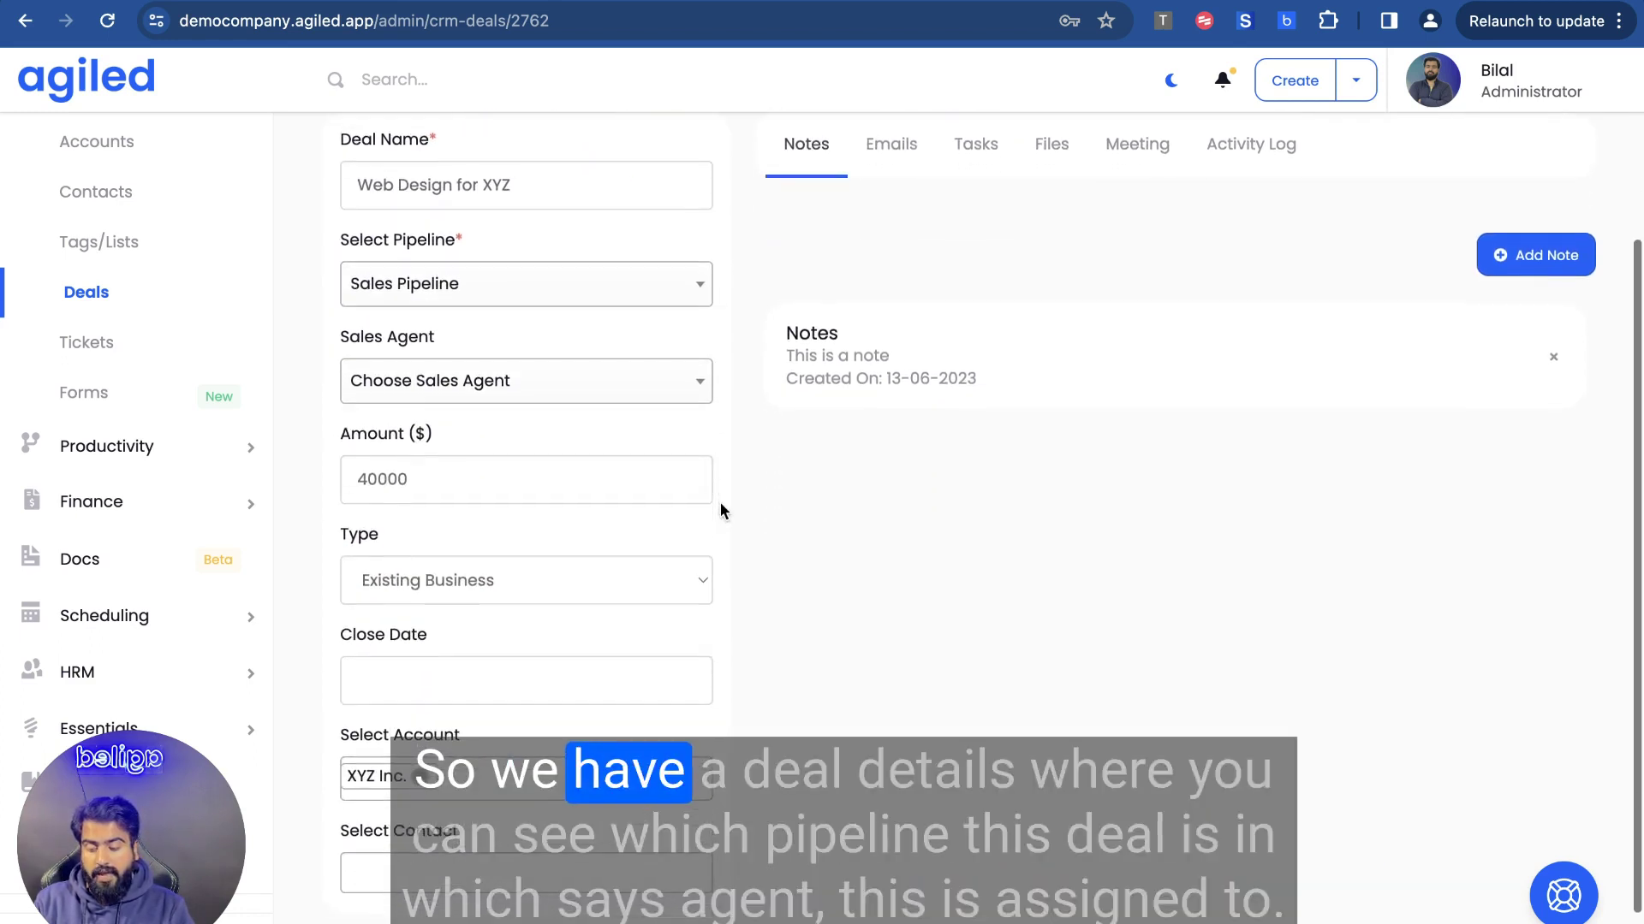
scroll(720, 511, "up", 3)
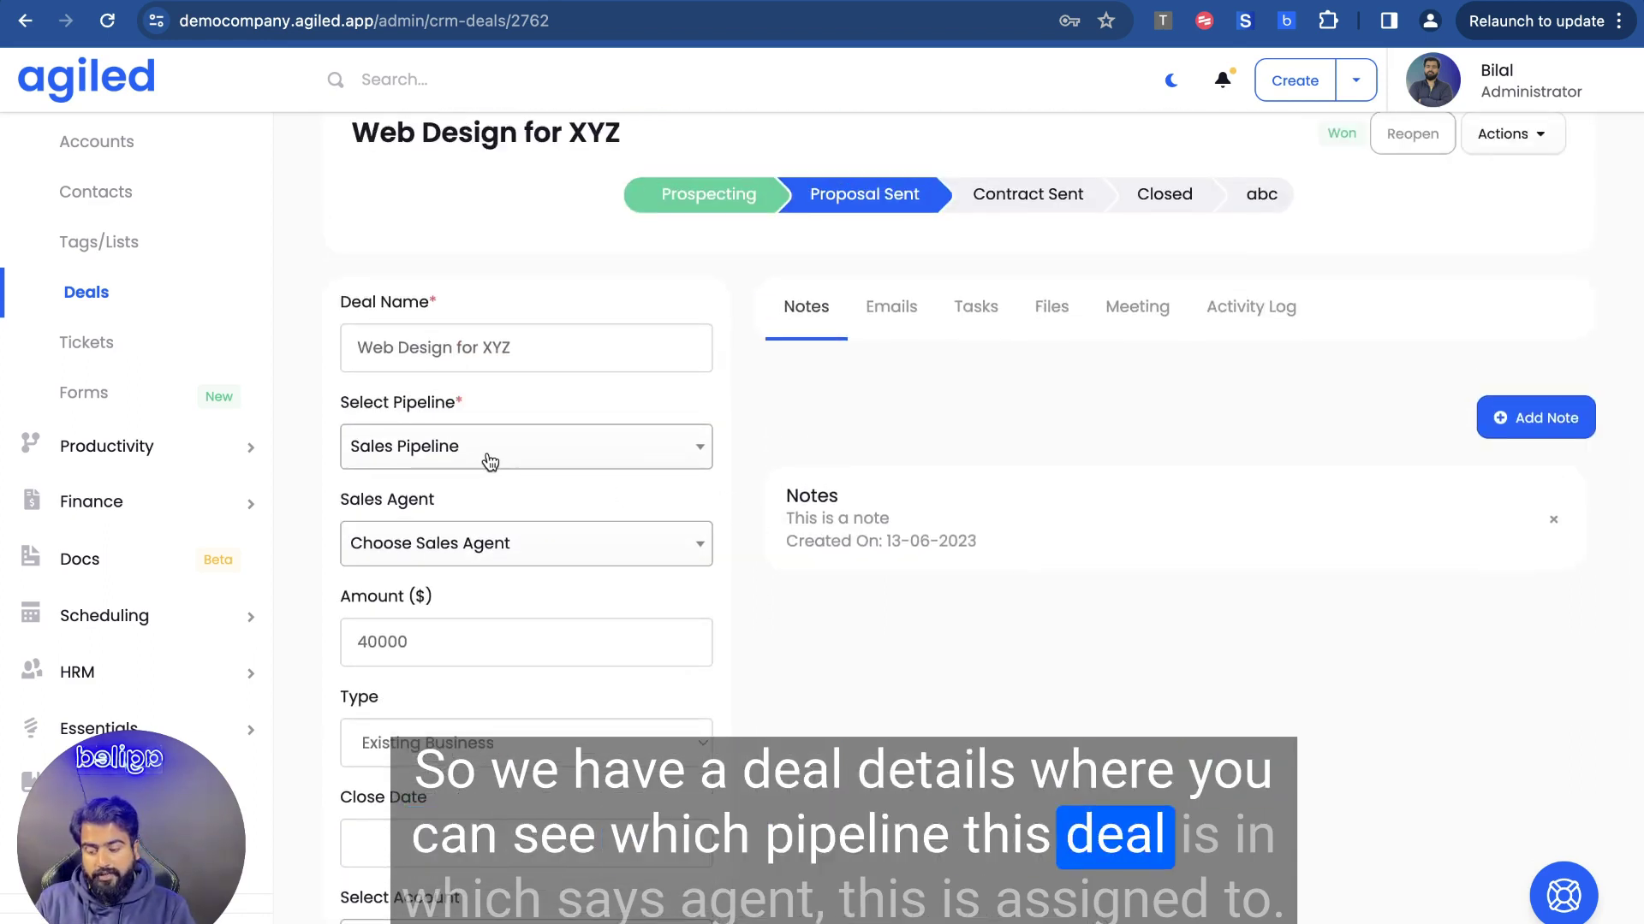
left_click(520, 566)
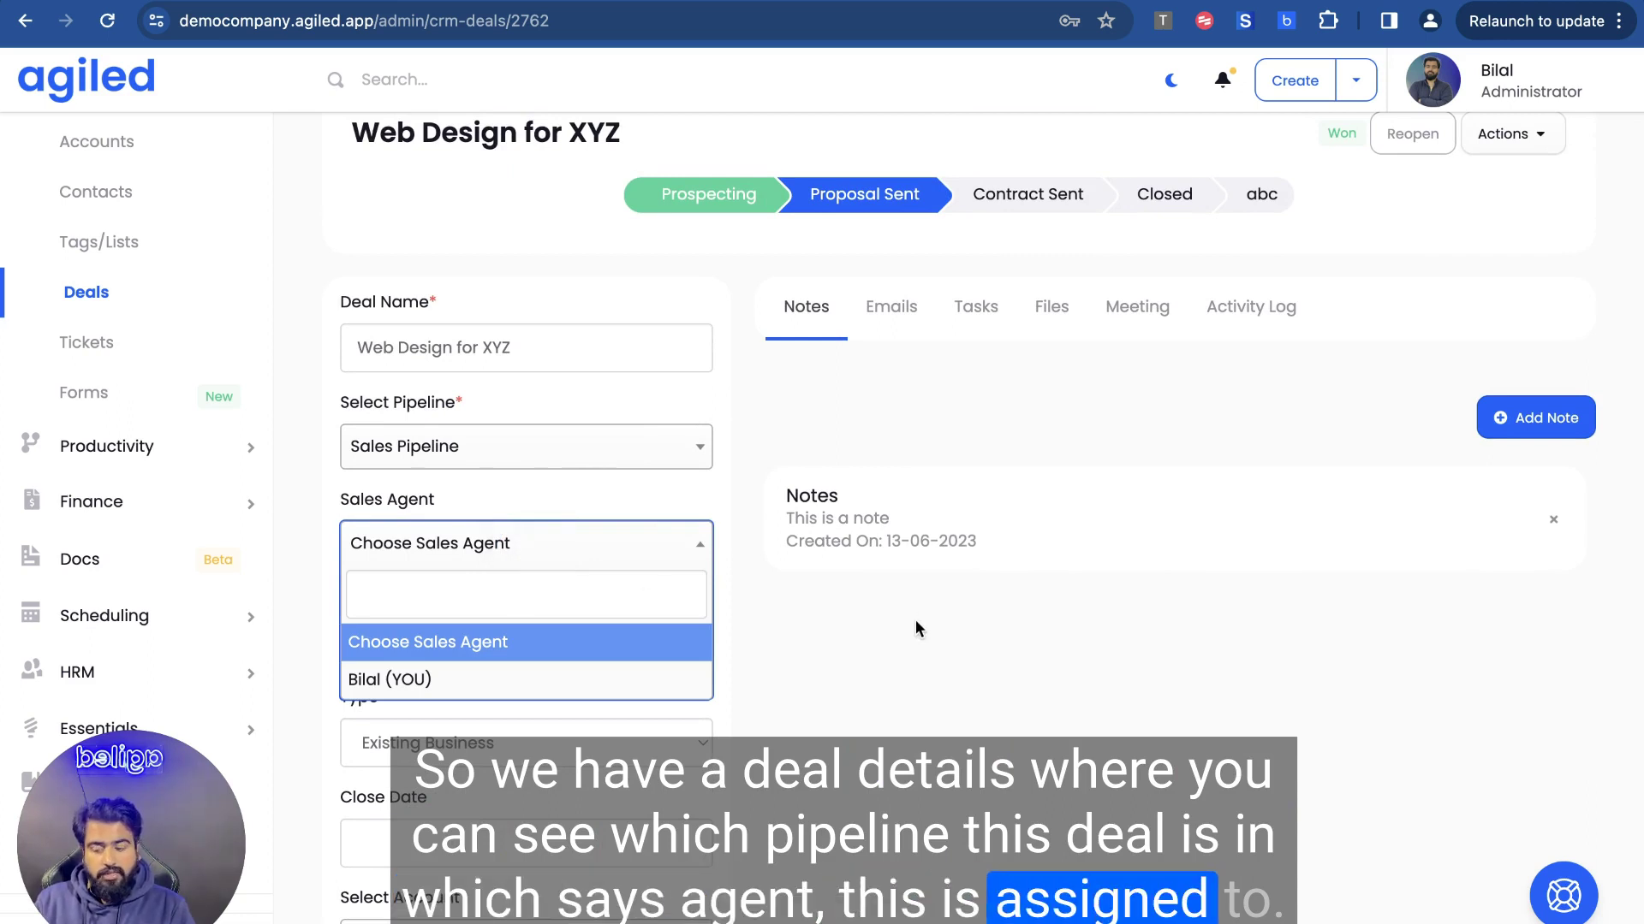
left_click(893, 637)
scroll(596, 756, "down", 2)
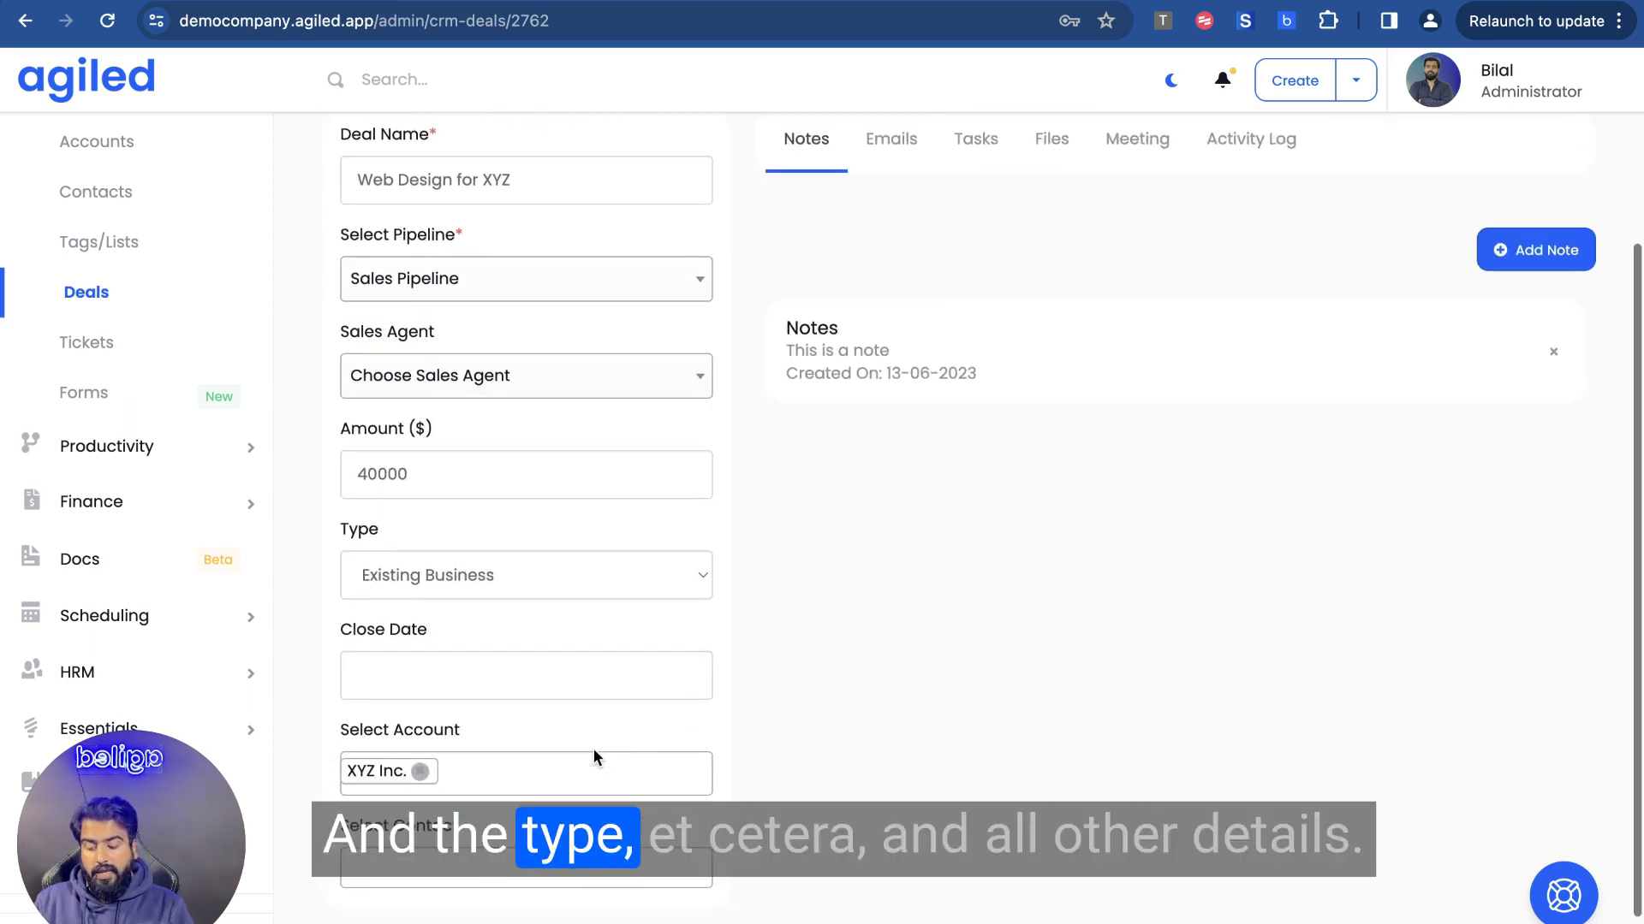
scroll(650, 695, "up", 2)
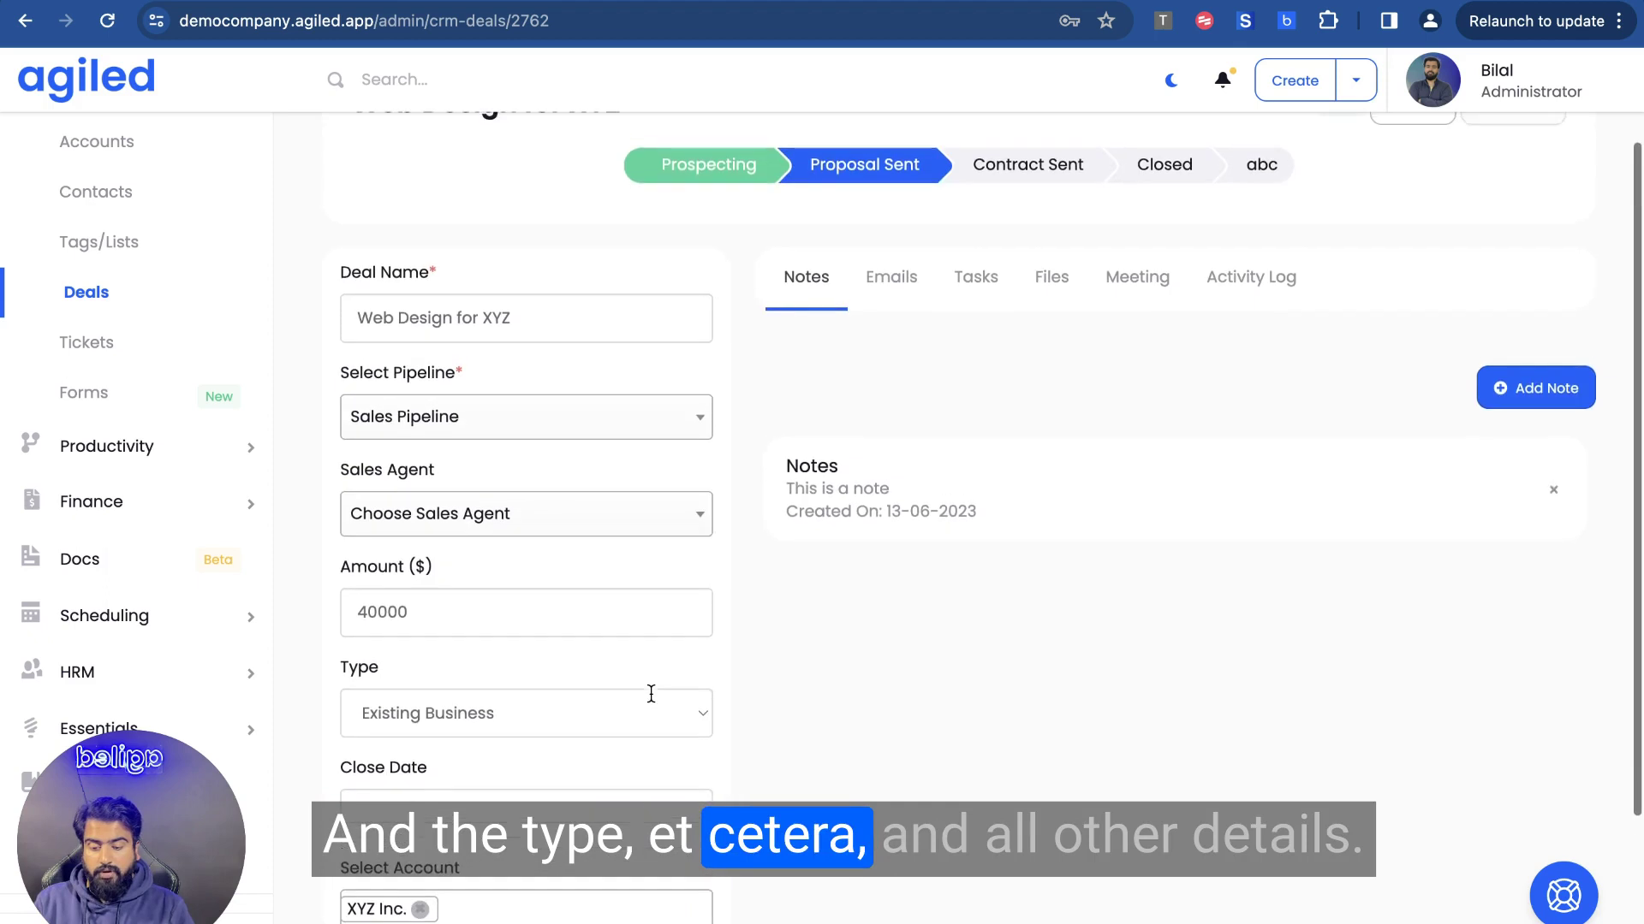
Review the deal's notes and emails, and look at the form for sending an email without filling it in
left_click(886, 276)
left_click(807, 283)
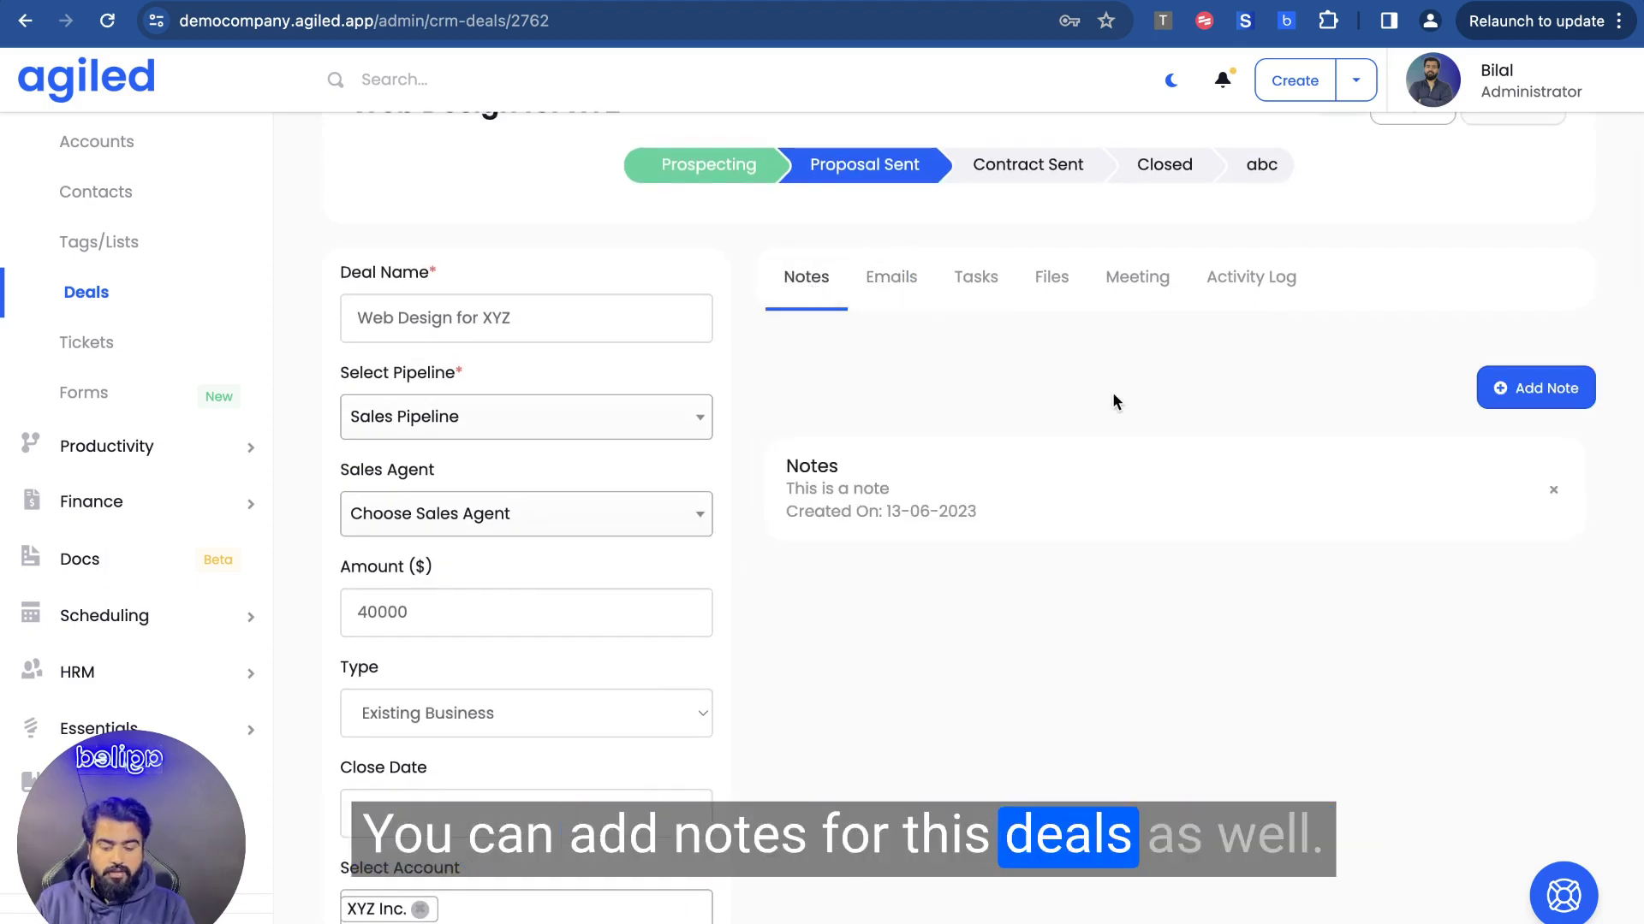
left_click(909, 291)
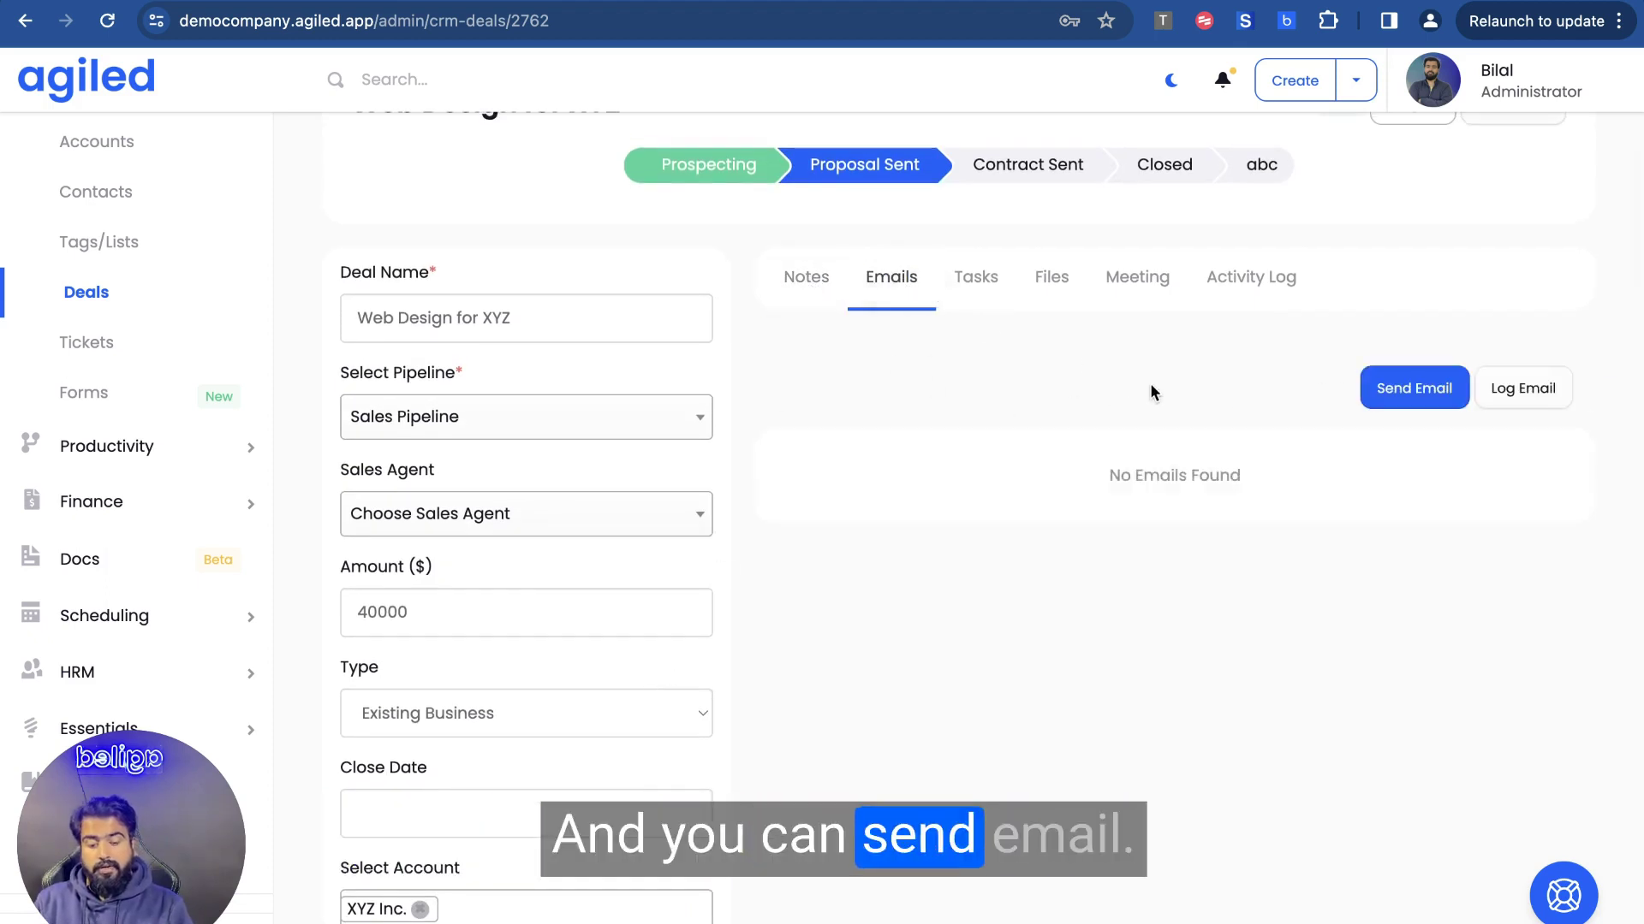
left_click(1370, 388)
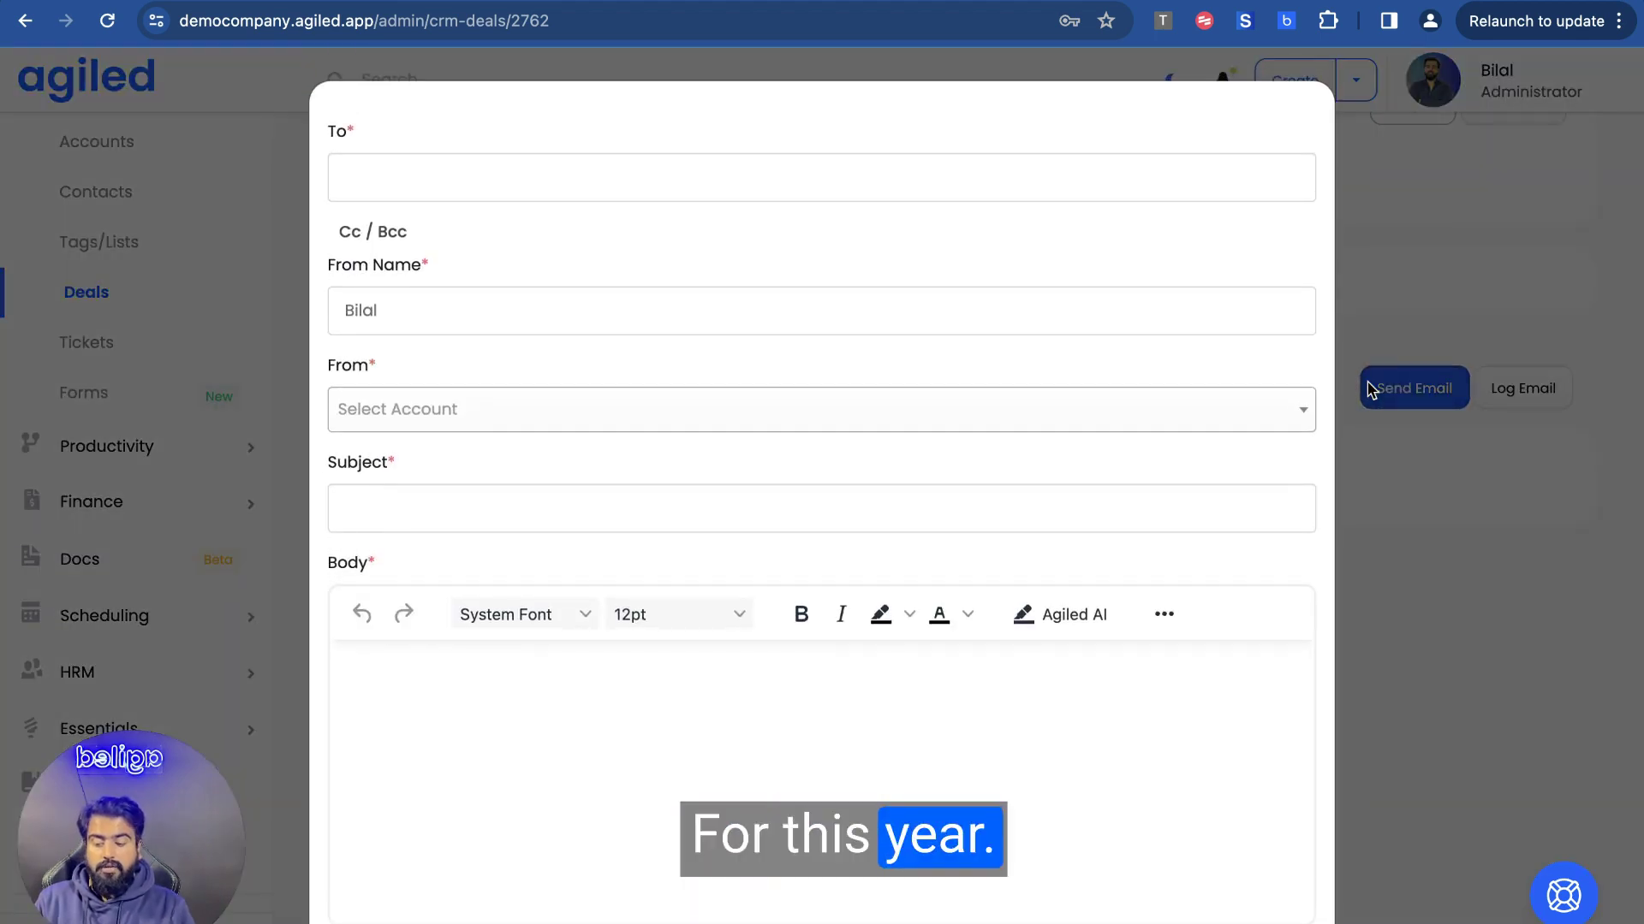
left_click(1390, 297)
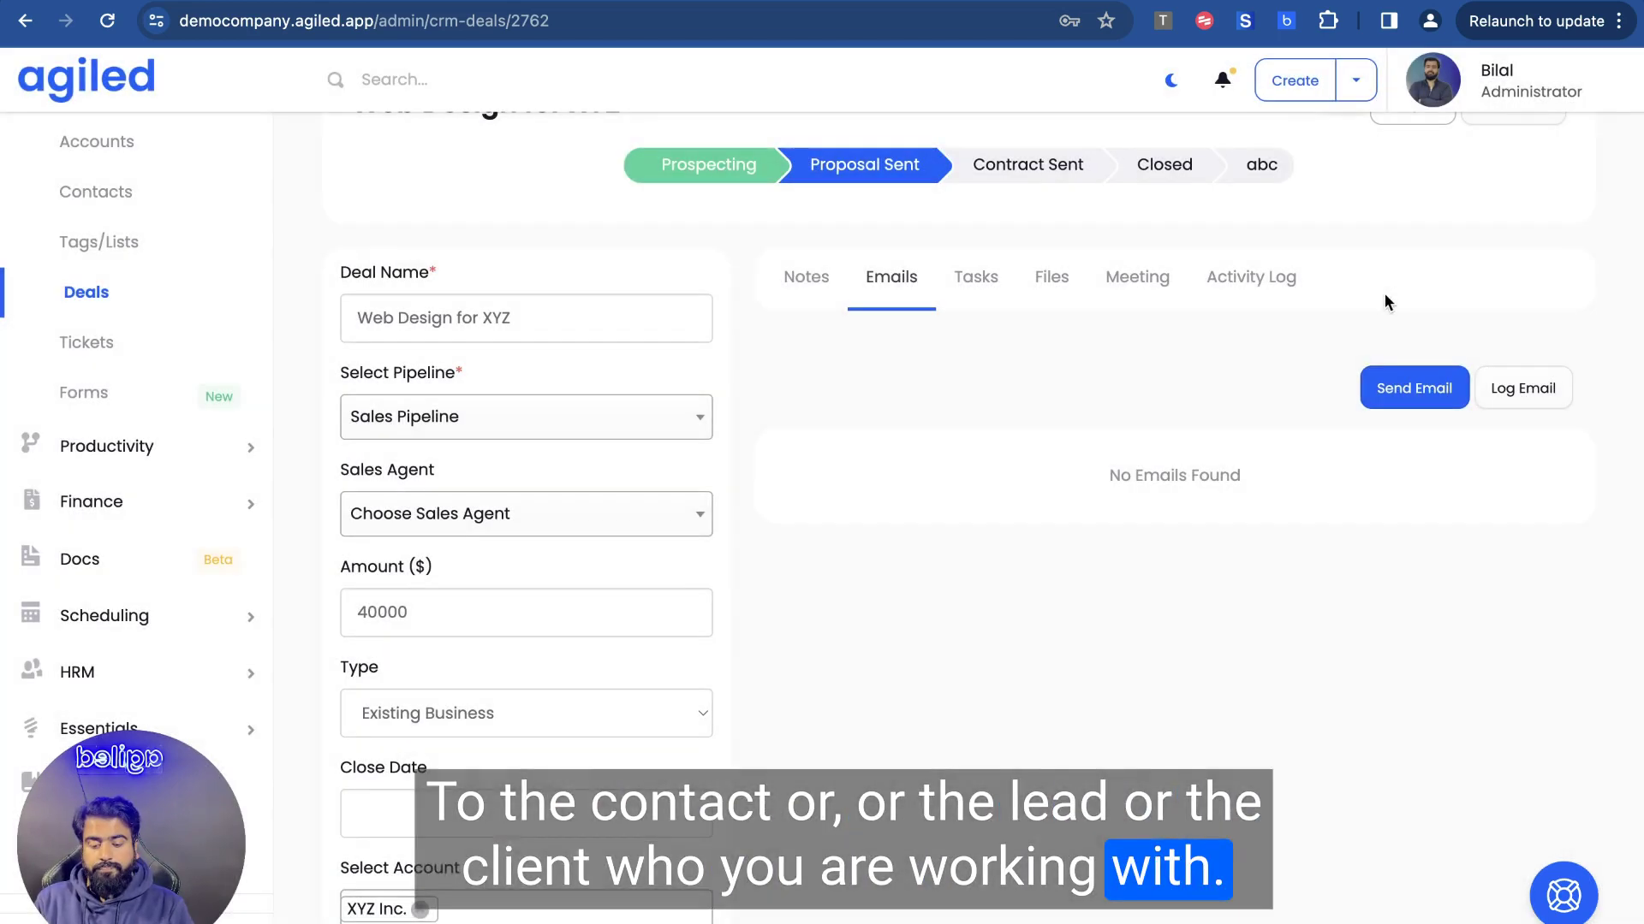
Review the deal's tasks, files and meetings, and read through its activity log
left_click(975, 275)
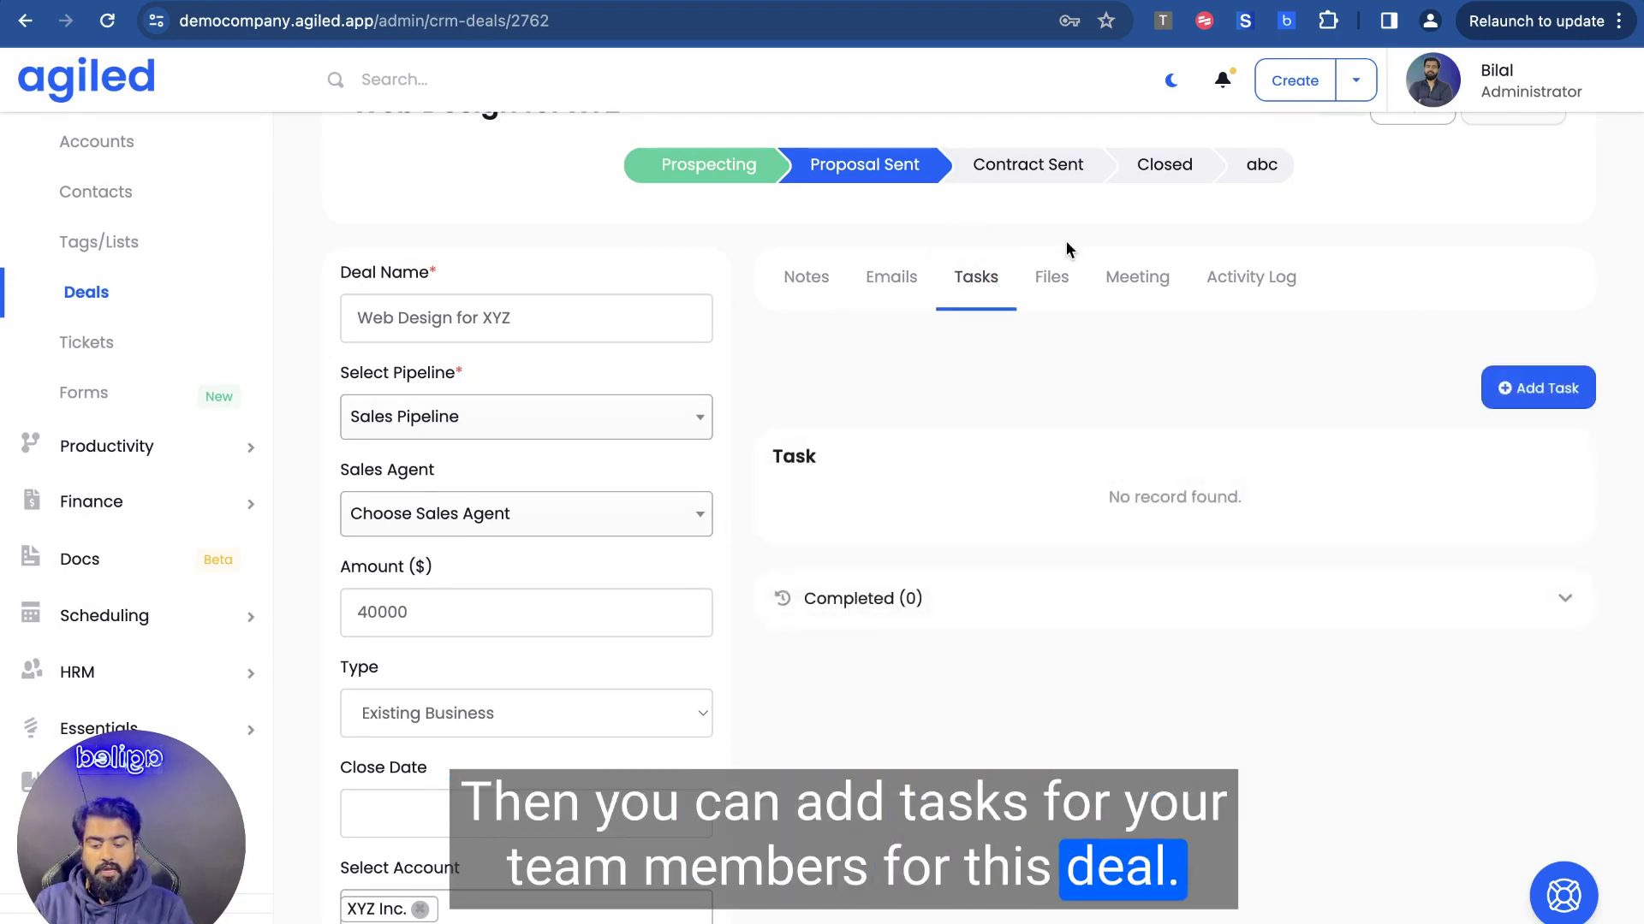
left_click(1050, 275)
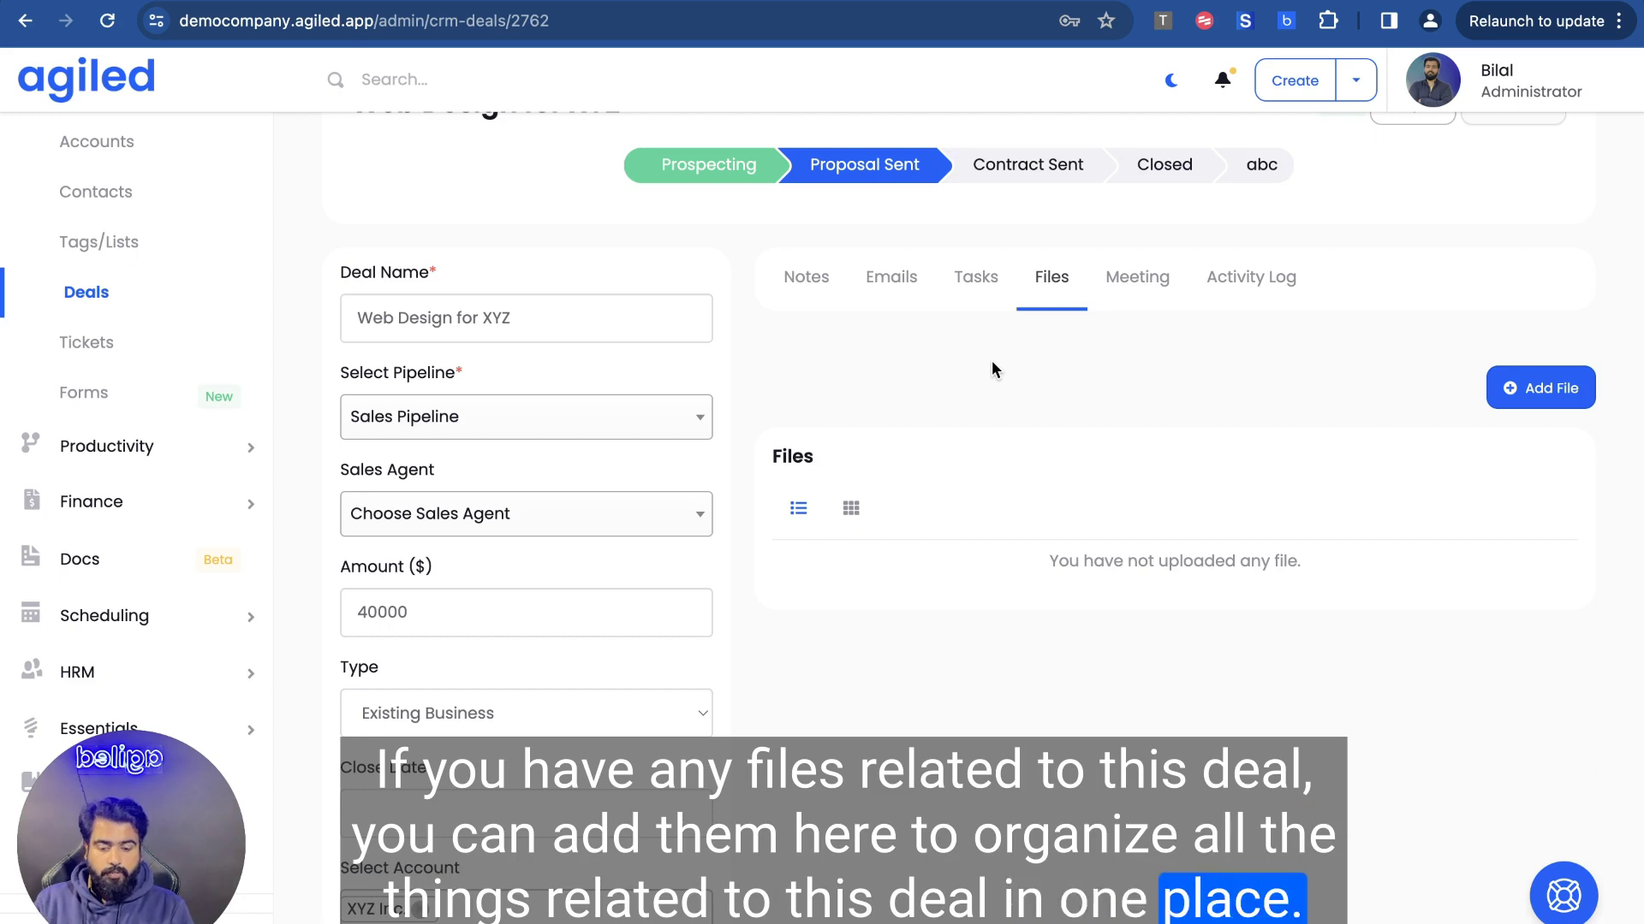
left_click(1128, 295)
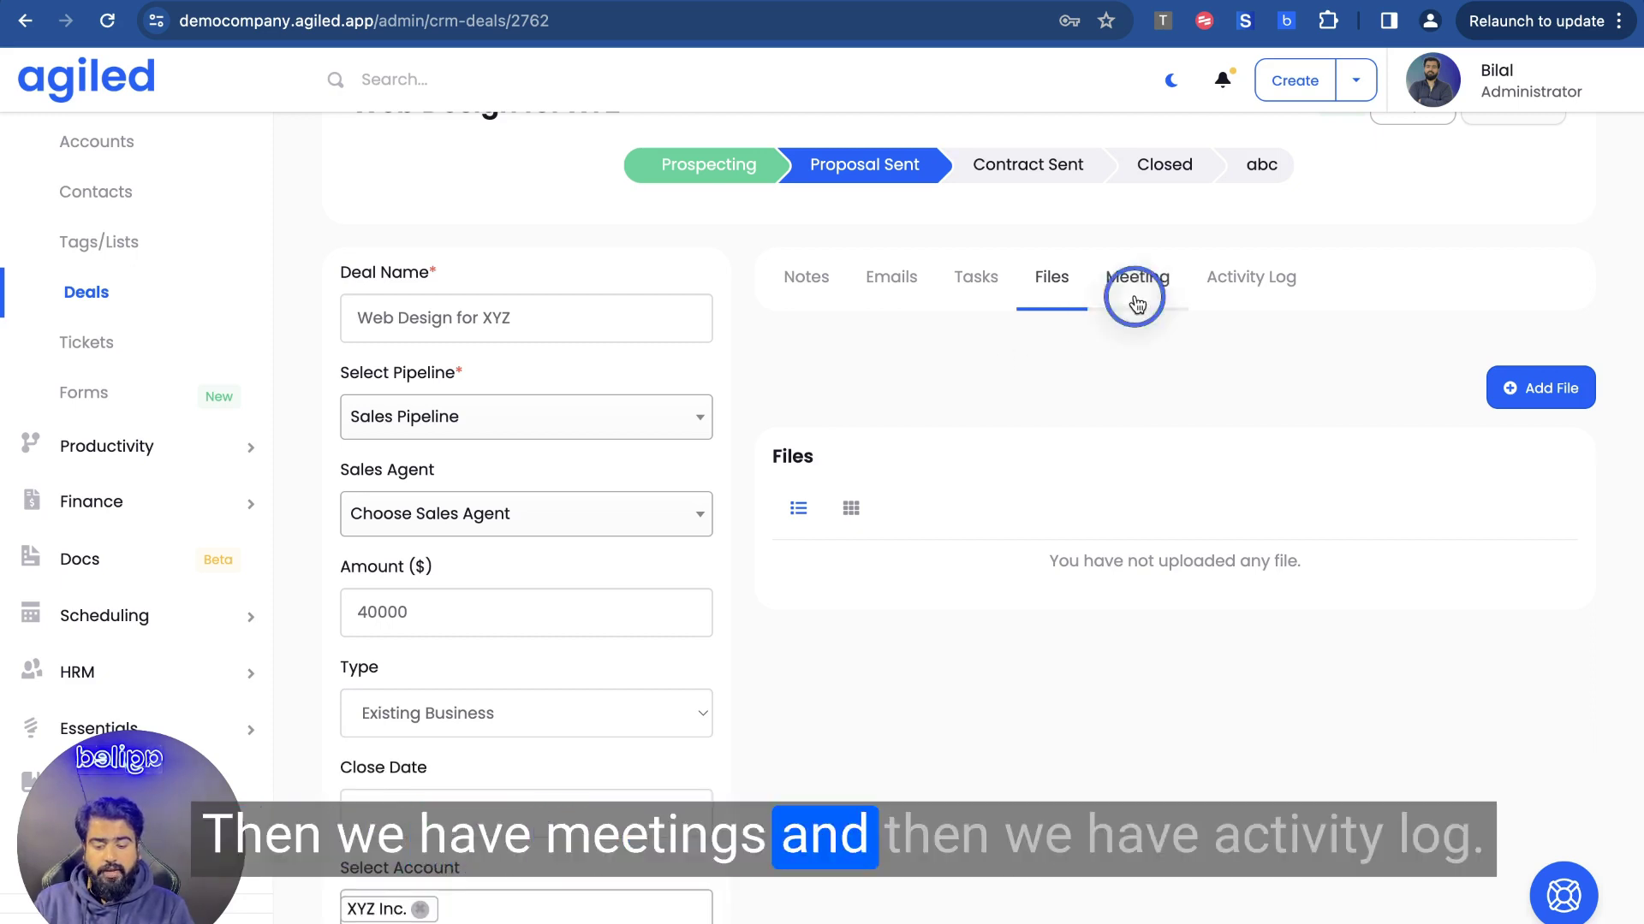
left_click(1261, 293)
scroll(1046, 613, "down", 3)
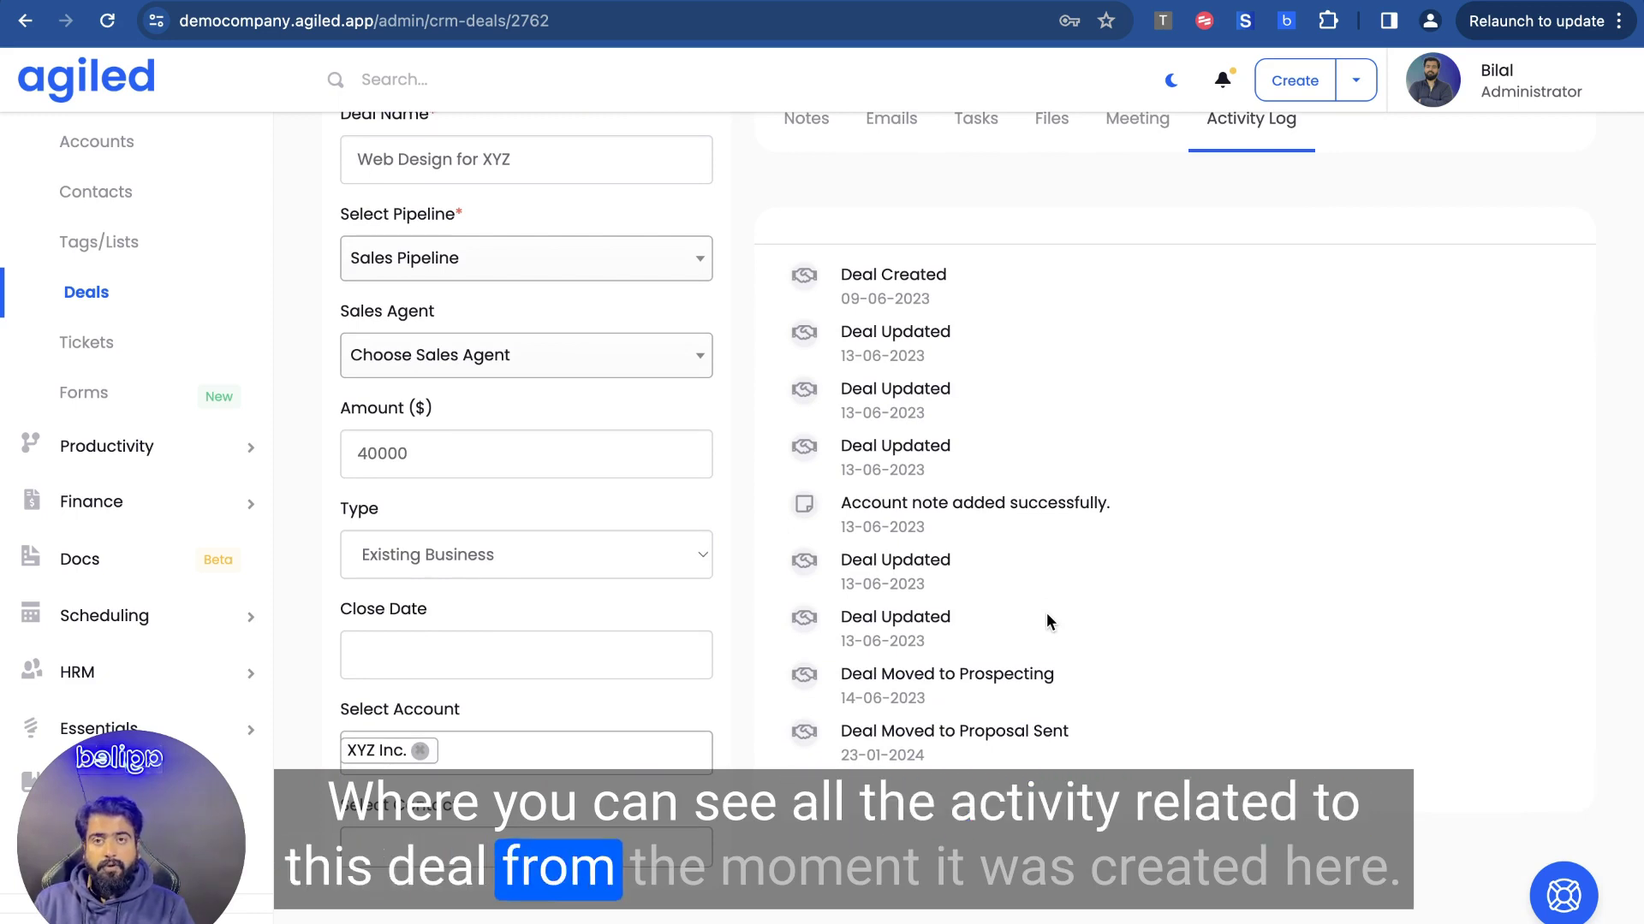
scroll(1046, 613, "up", 3)
scroll(1046, 613, "up", 2)
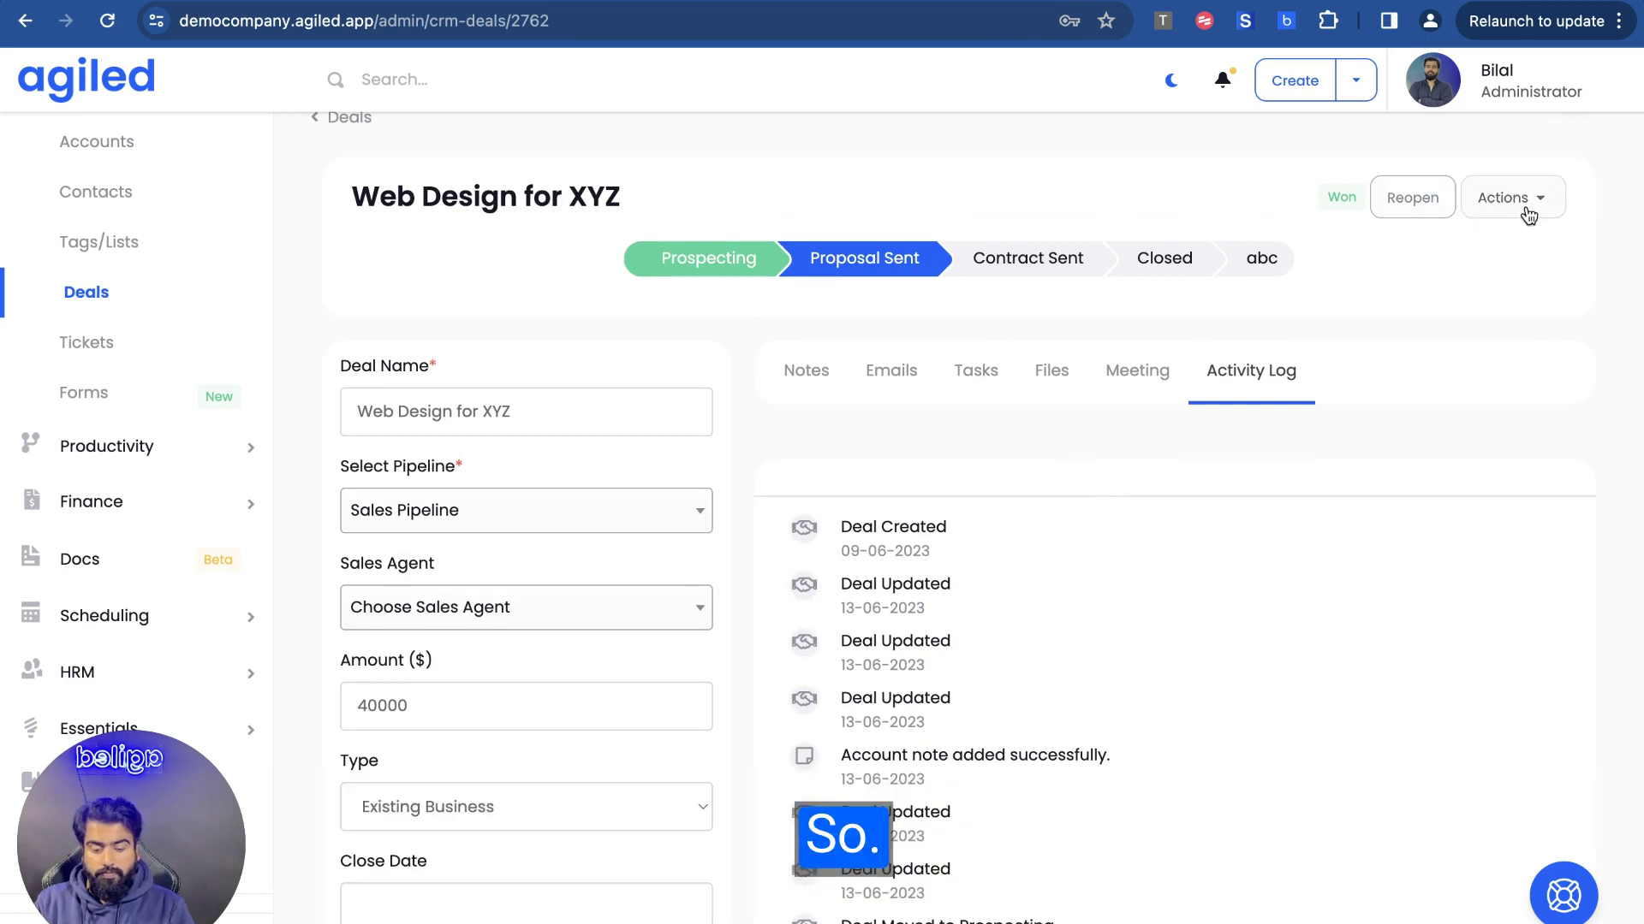
Check the actions available for the "Web Design for XYZ" deal
left_click(1496, 200)
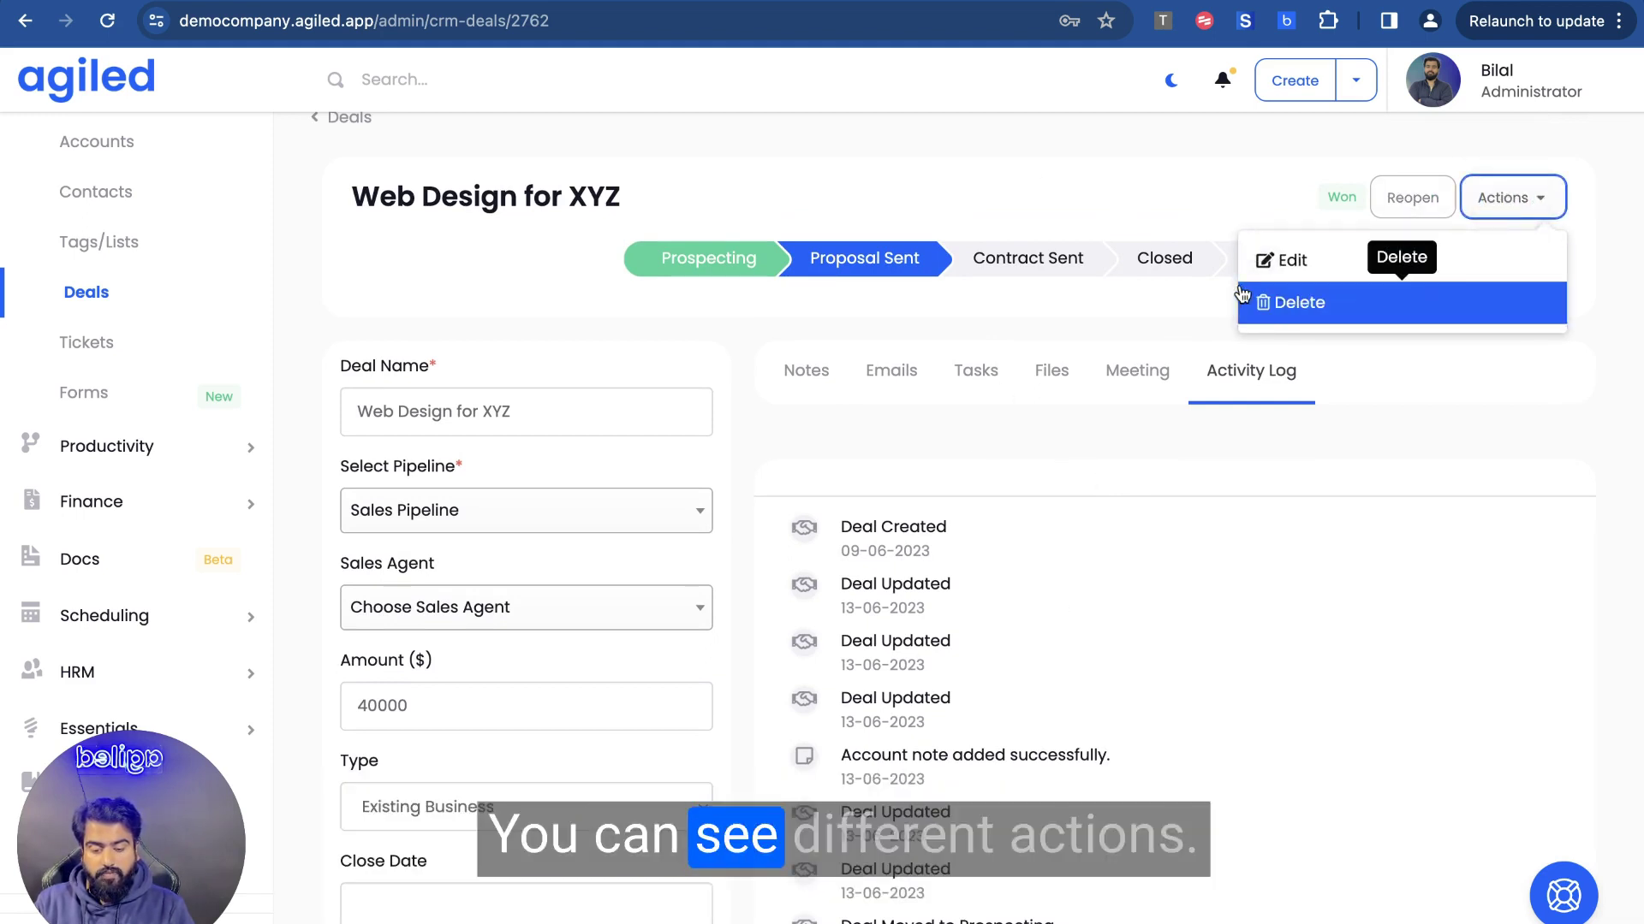
left_click(1128, 206)
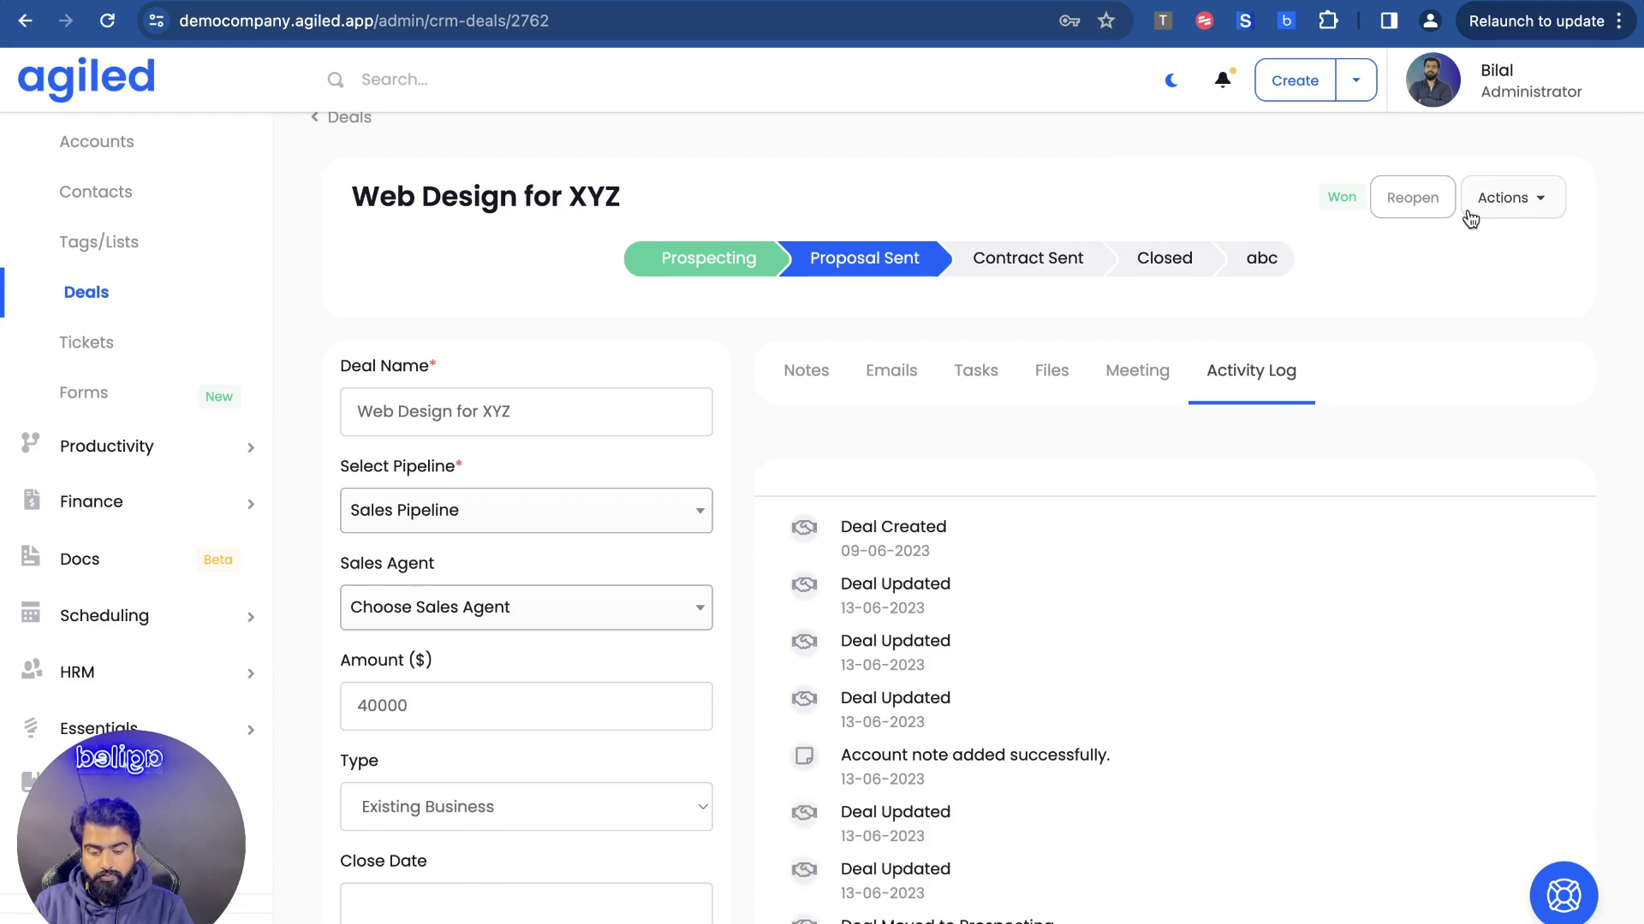
left_click(1530, 202)
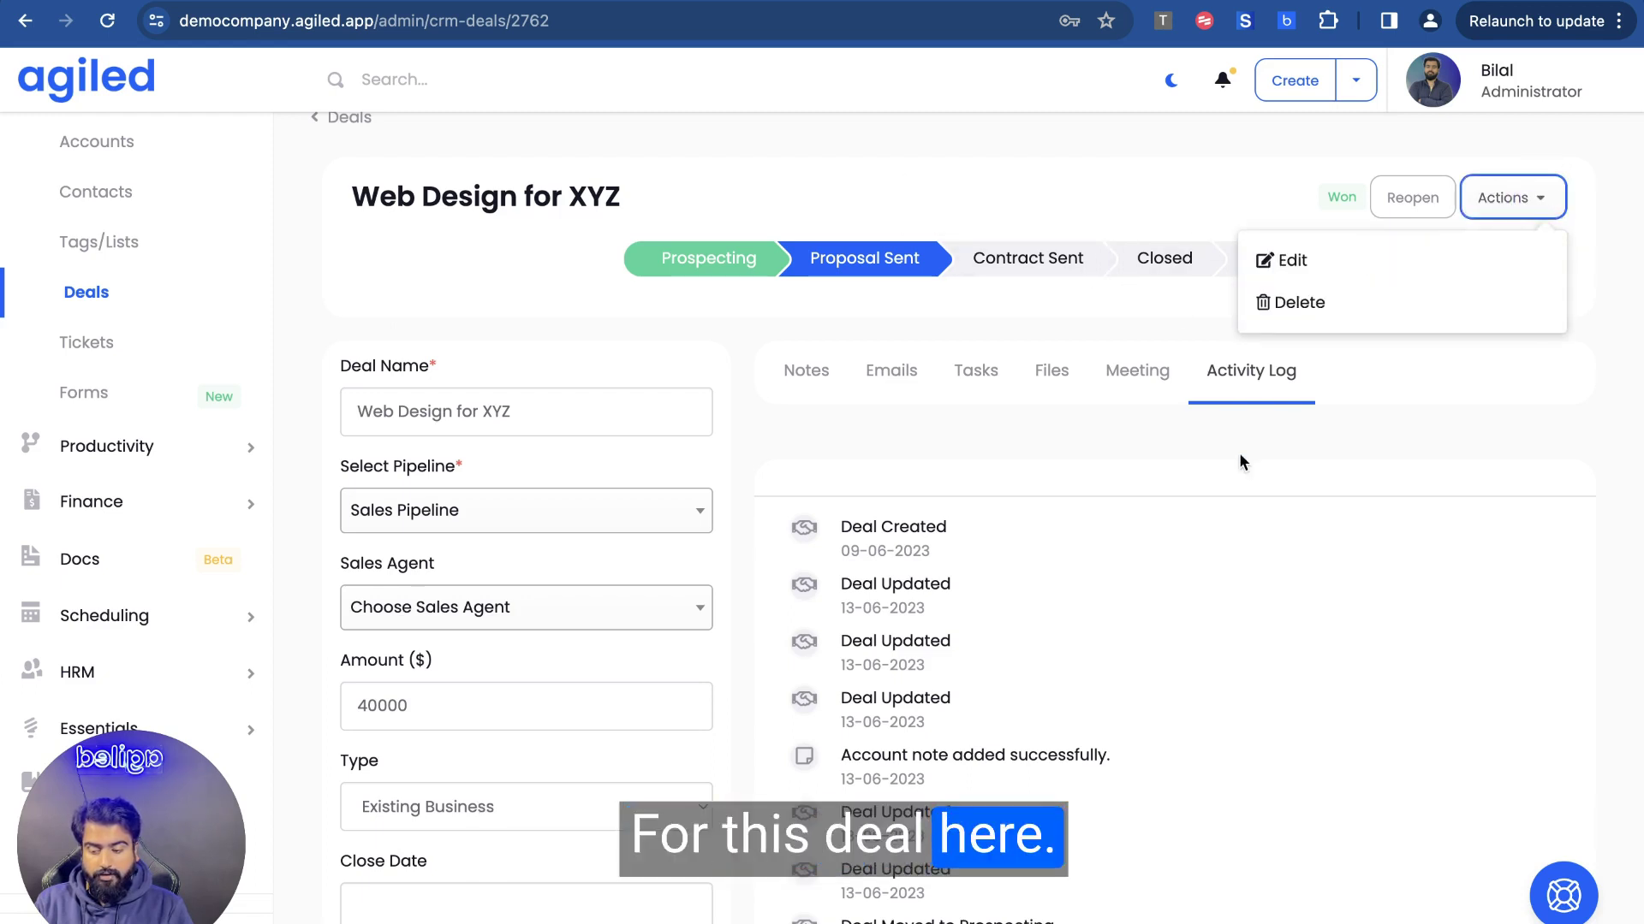
Return to the deals overview and look through the stages of the Sales Pipeline board
left_click(803, 198)
left_click(89, 293)
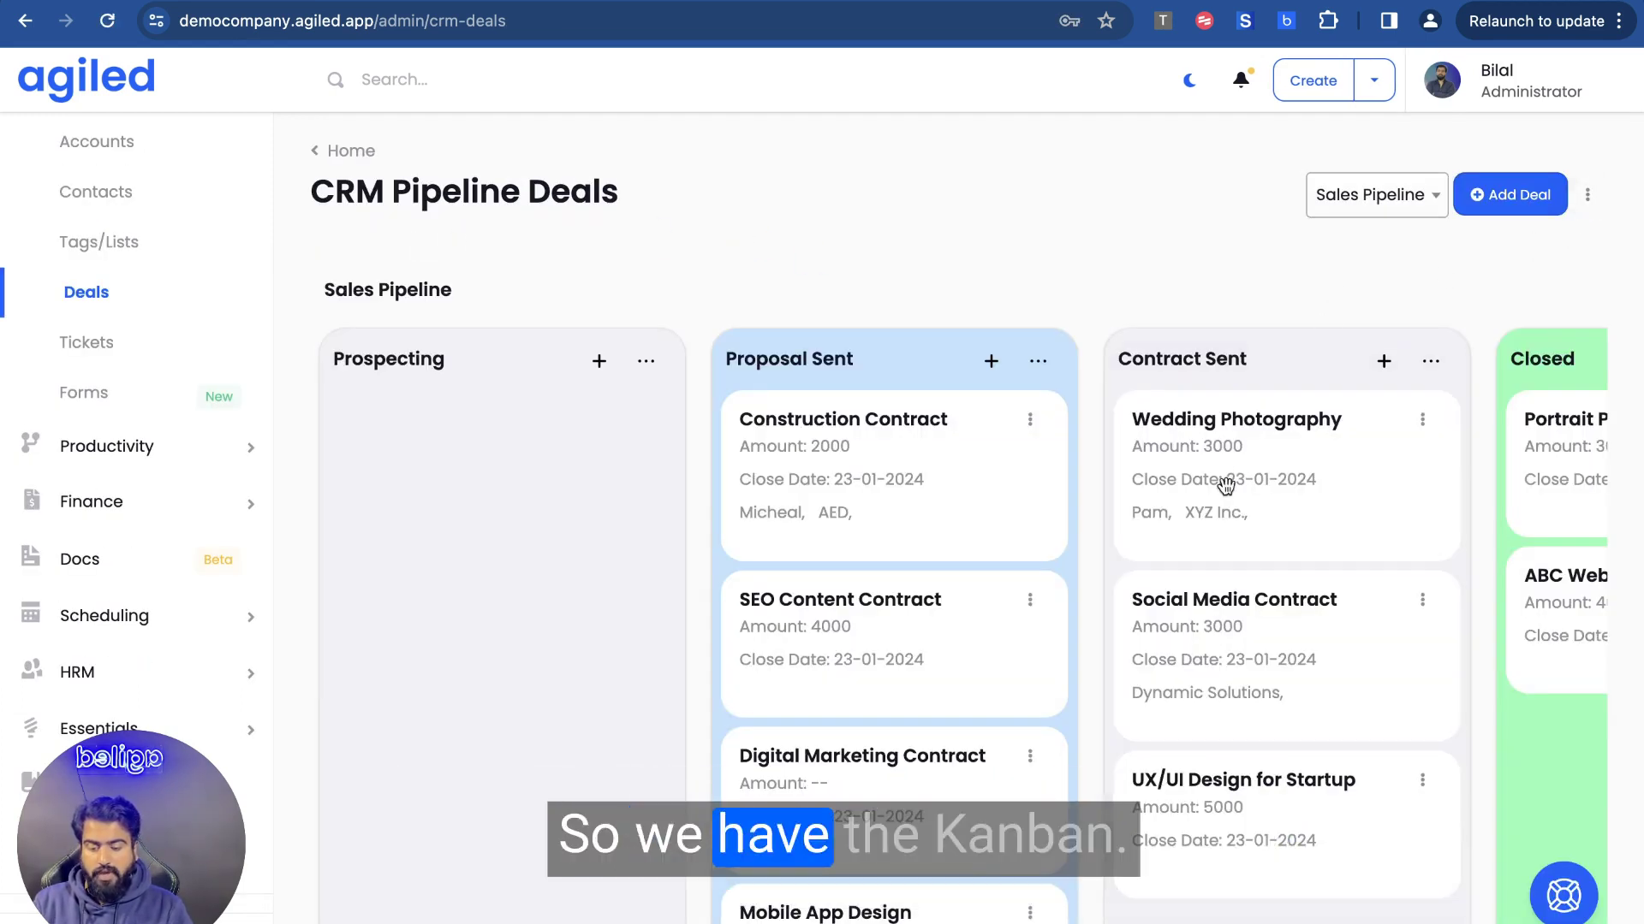
scroll(1222, 481, "right", 5)
scroll(1224, 485, "left", 3)
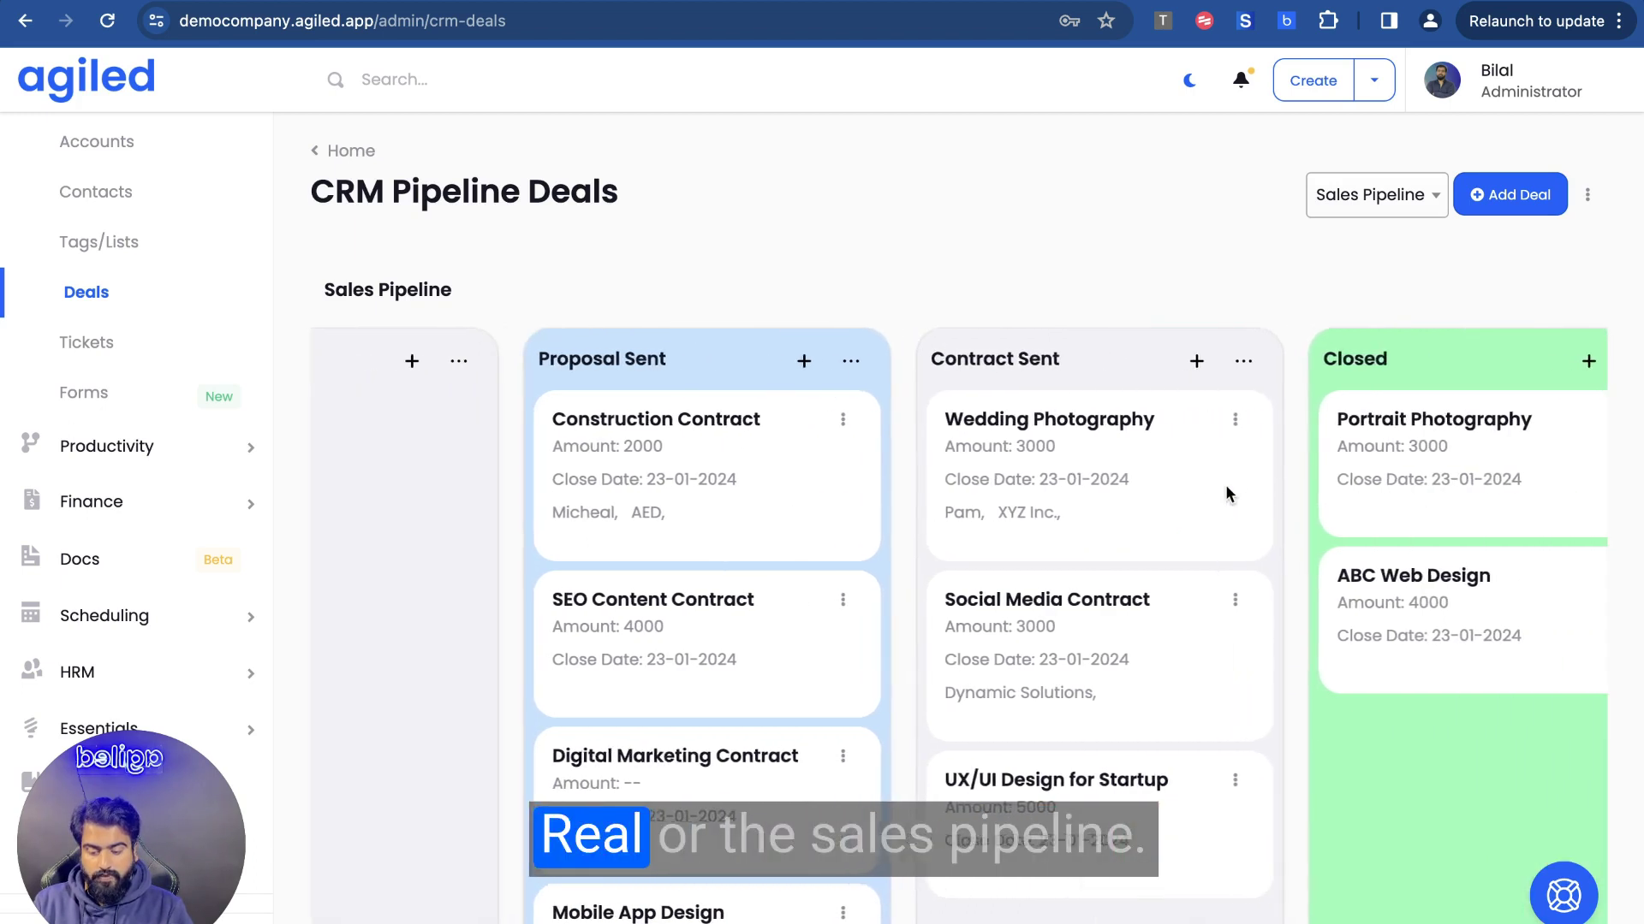
scroll(1225, 485, "right", 4)
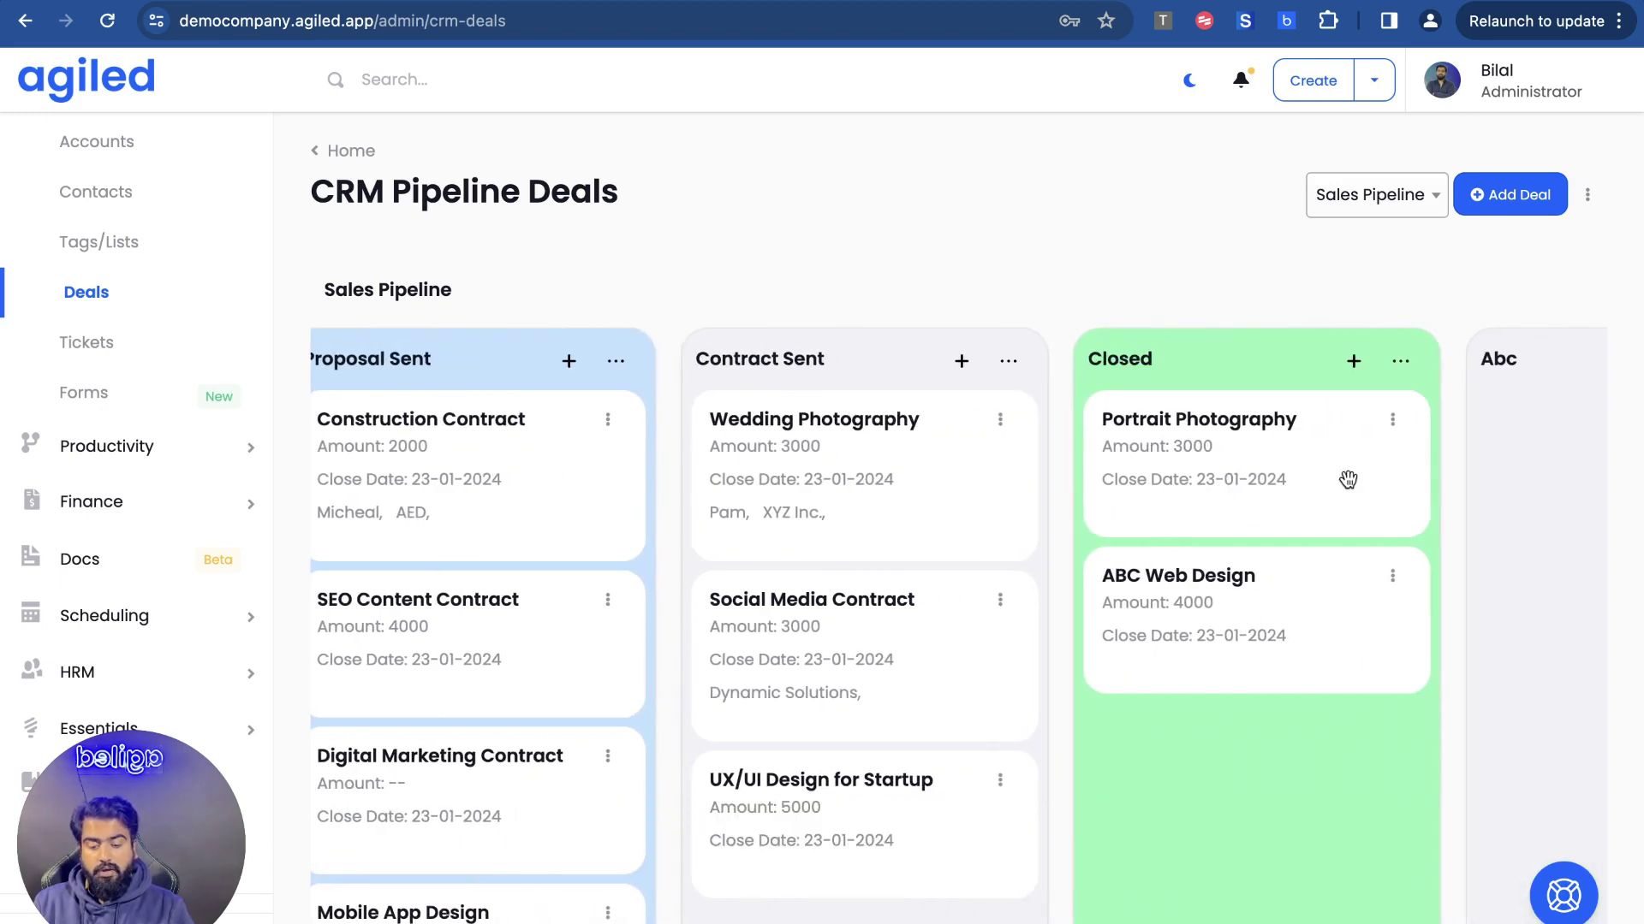
scroll(1361, 474, "right", 3)
scroll(1363, 476, "left", 4)
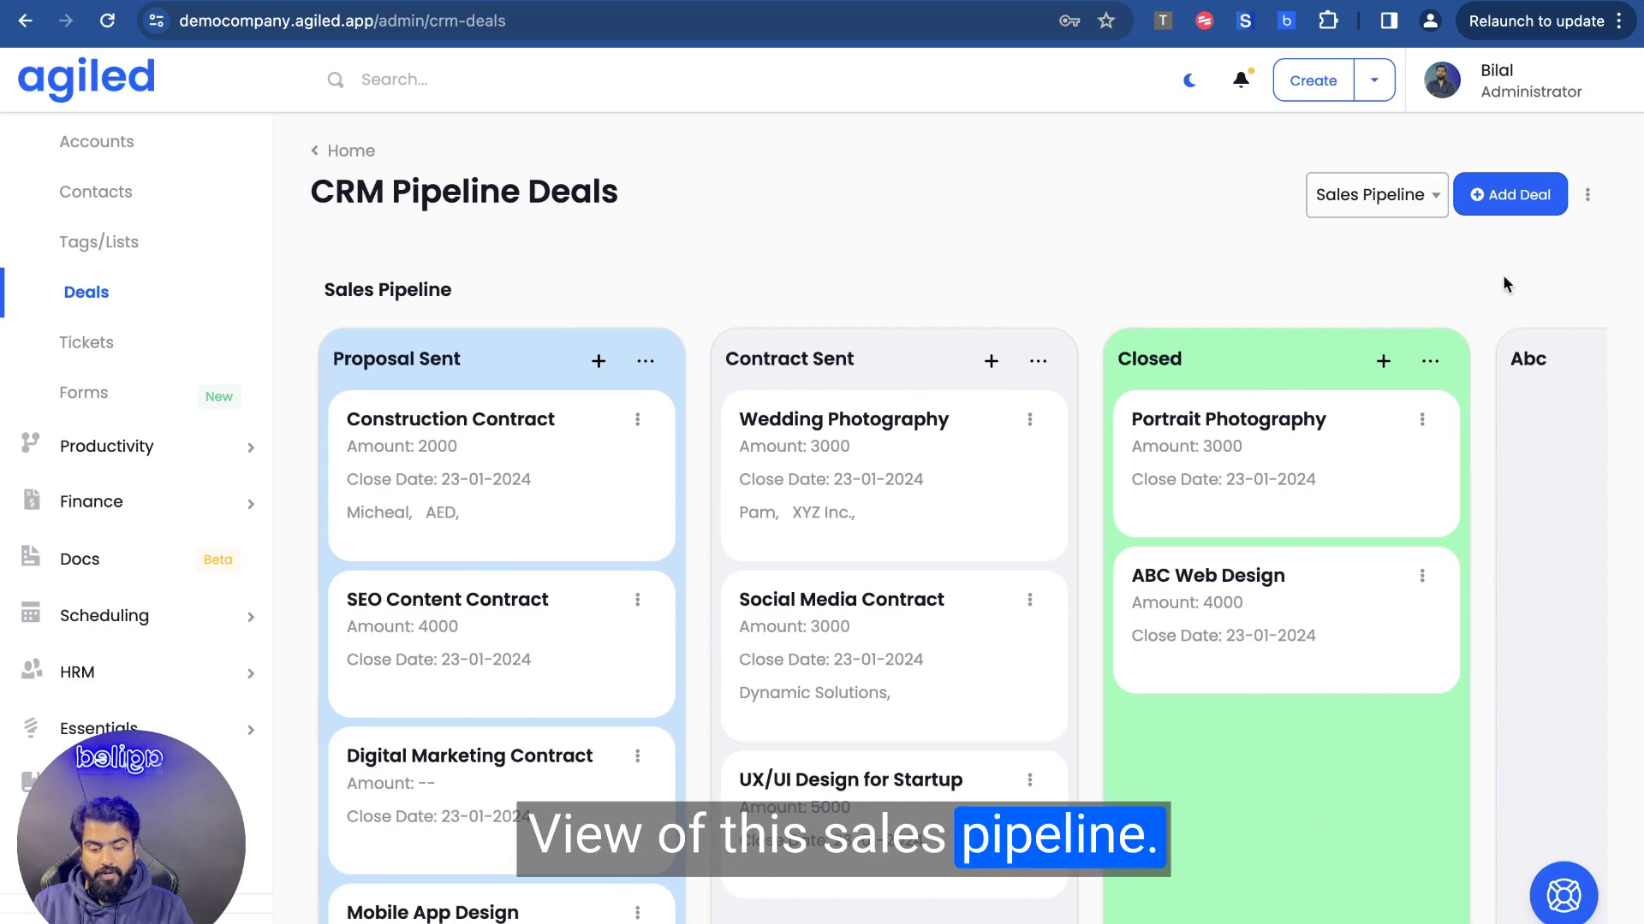
Switch the CRM deals to the table view and look through the listed deals
left_click(1585, 208)
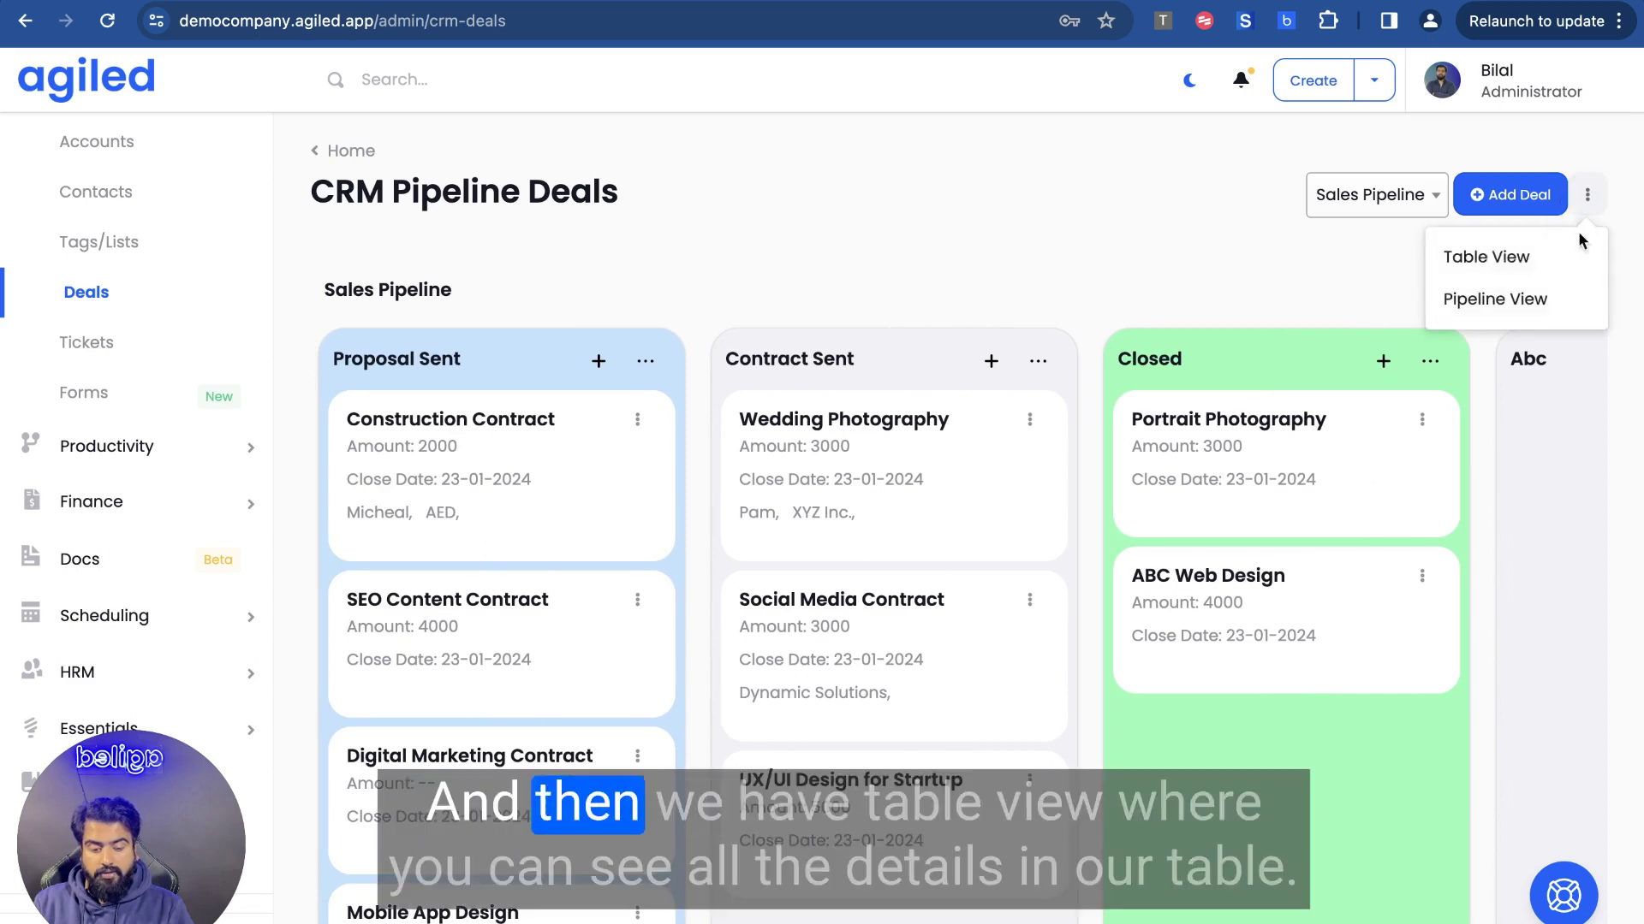
left_click(1489, 259)
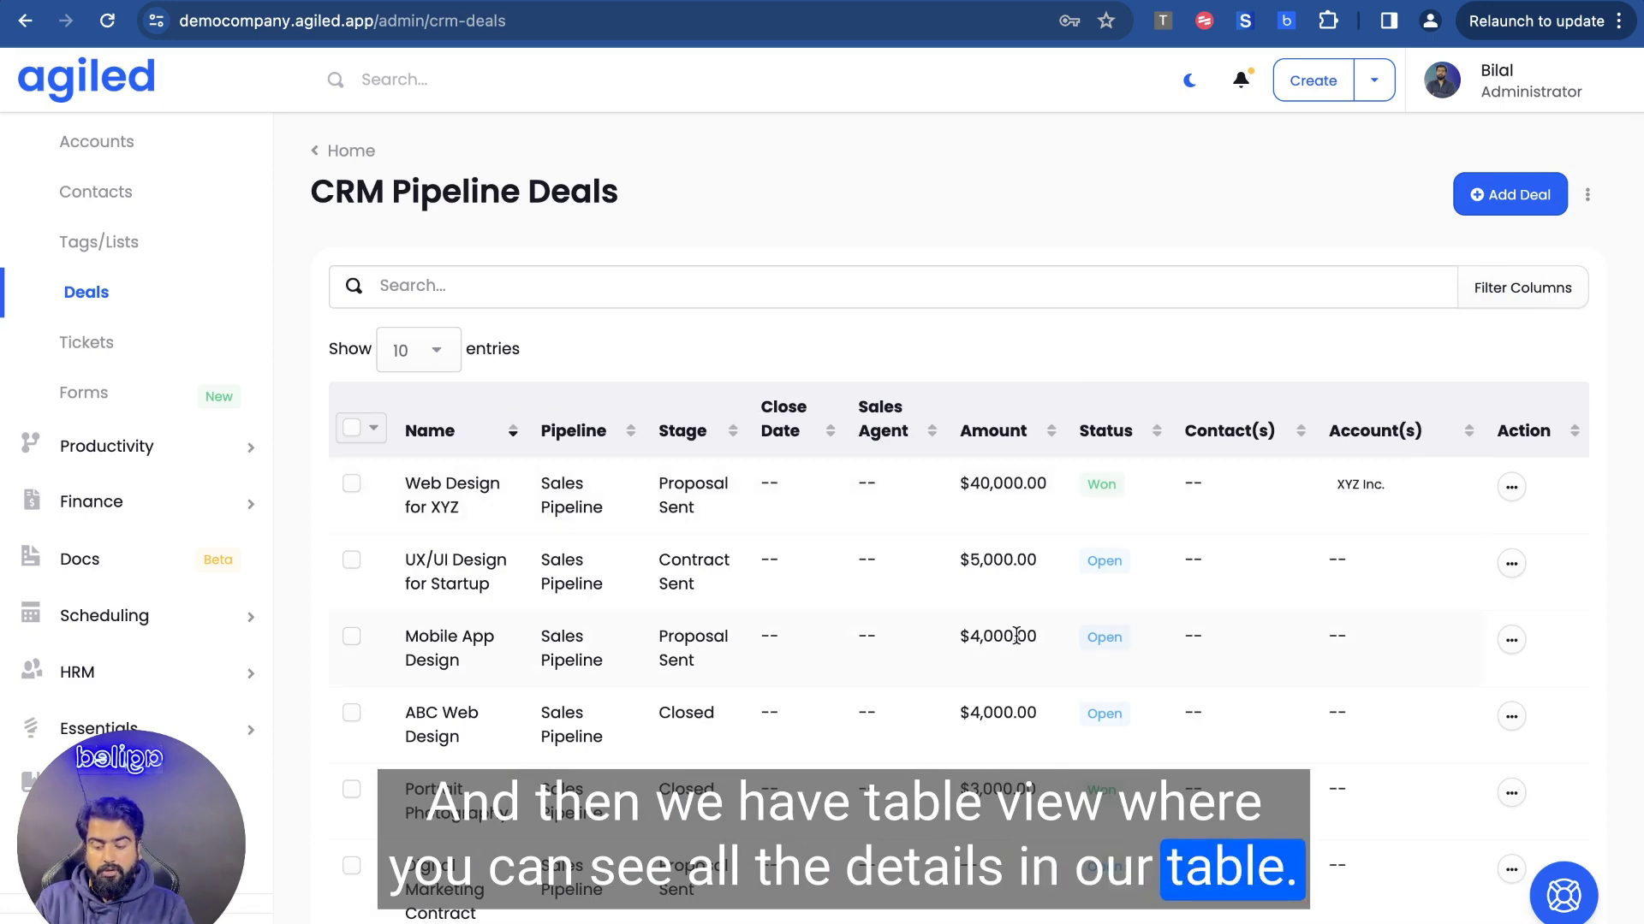
scroll(1016, 636, "down", 6)
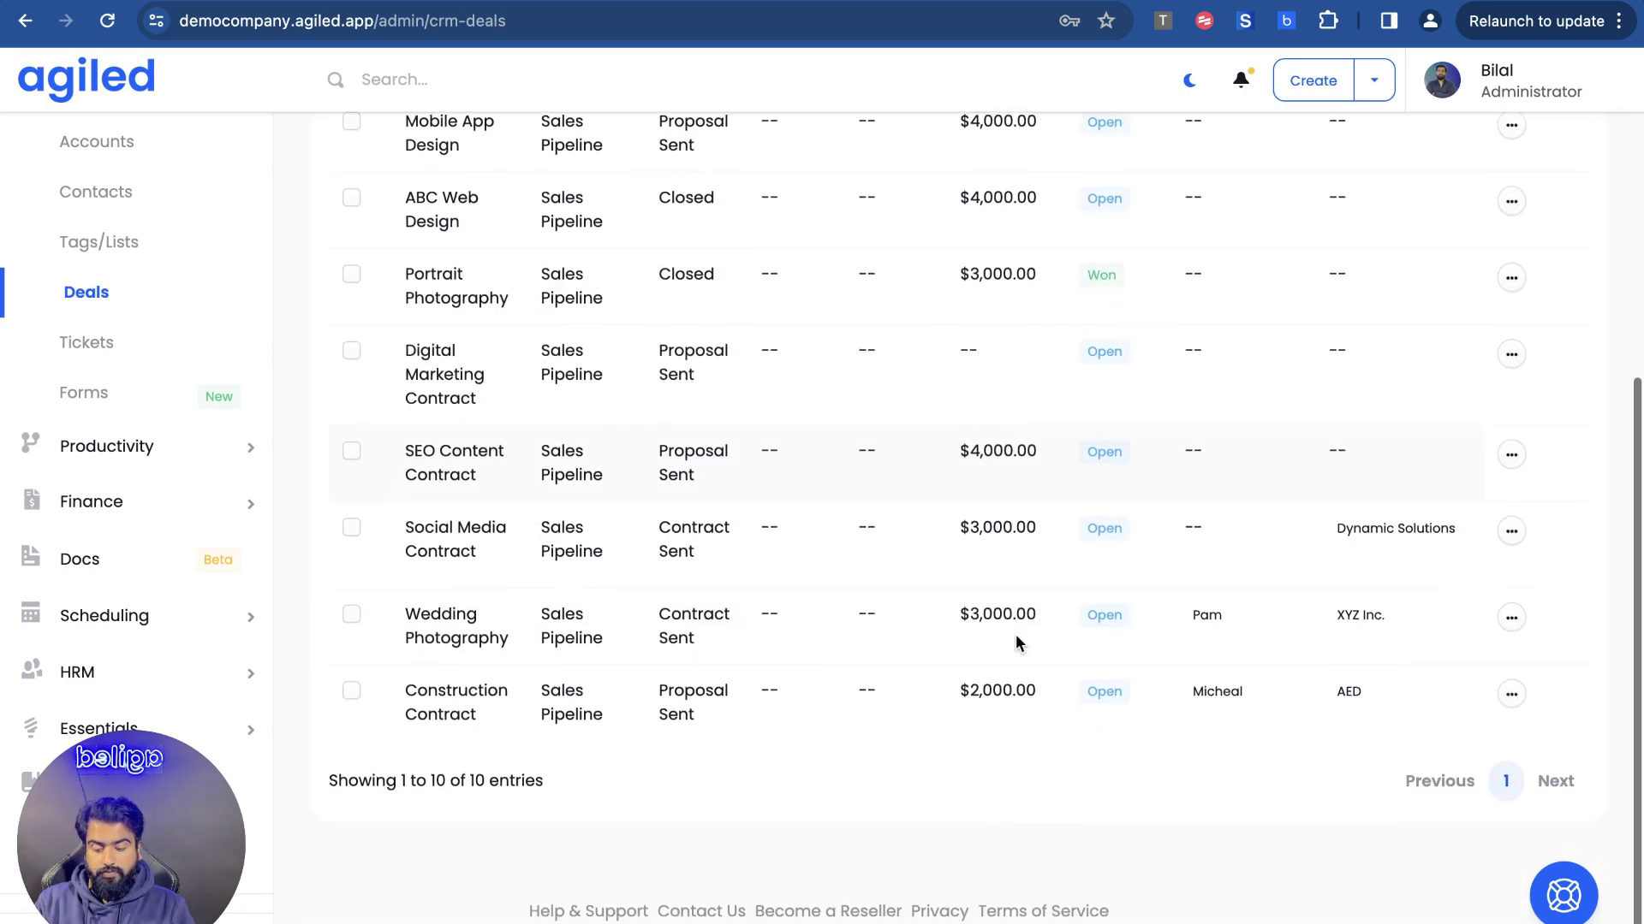
scroll(1016, 640, "up", 6)
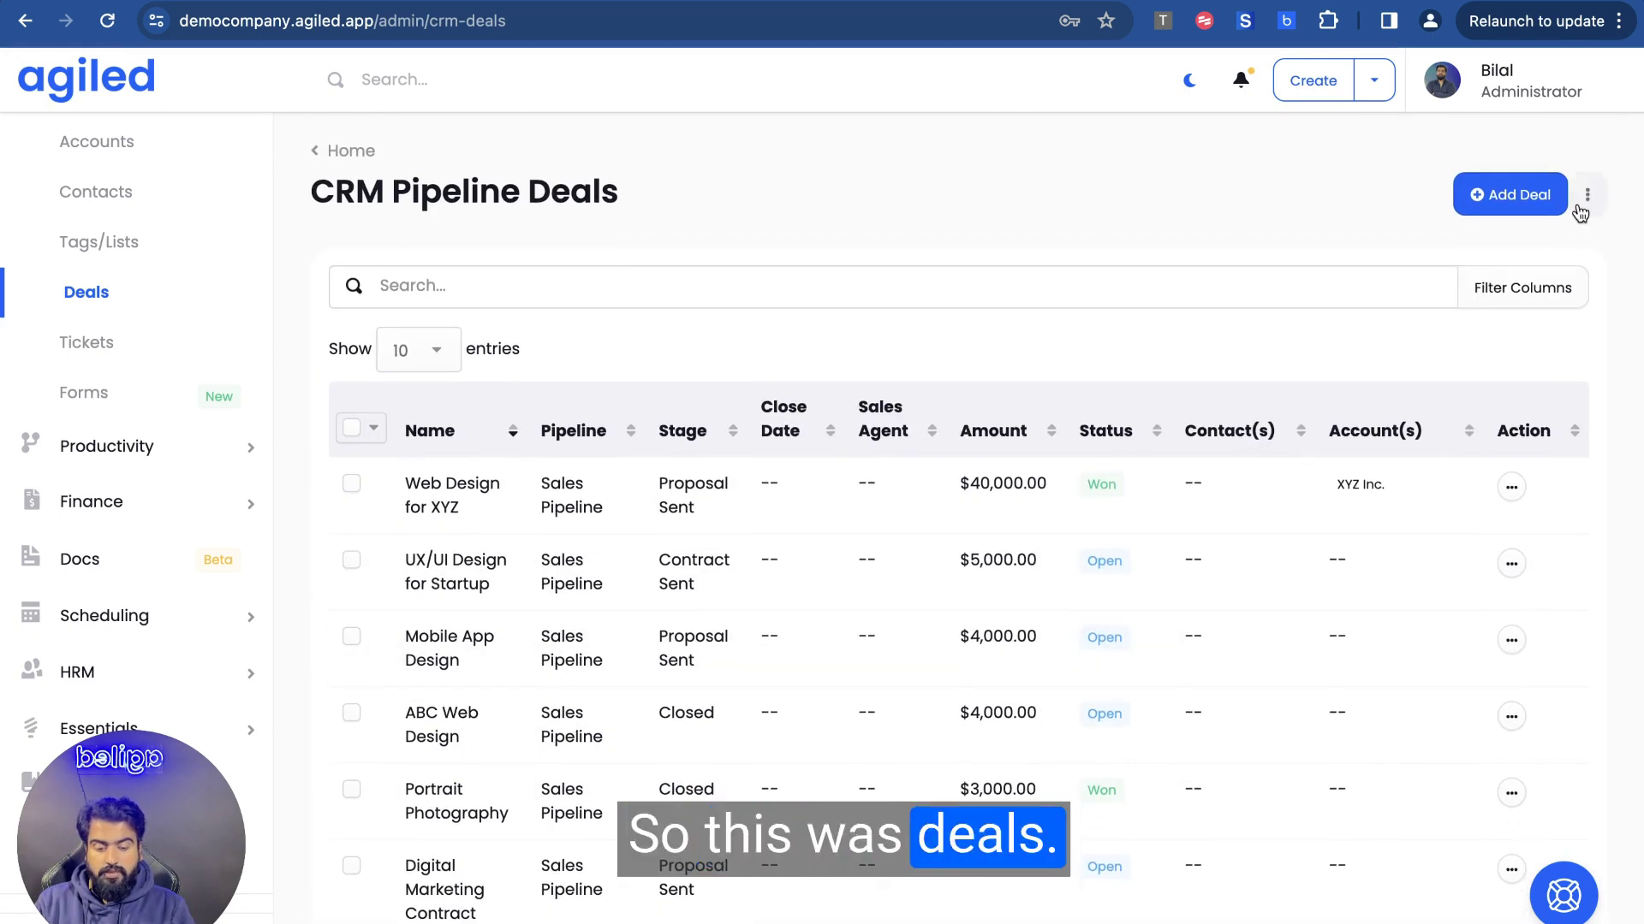
Examine the tickets overview, including the ticket totals, the trend graph and the list of client-requested tickets
scroll(1159, 660, "down", 5)
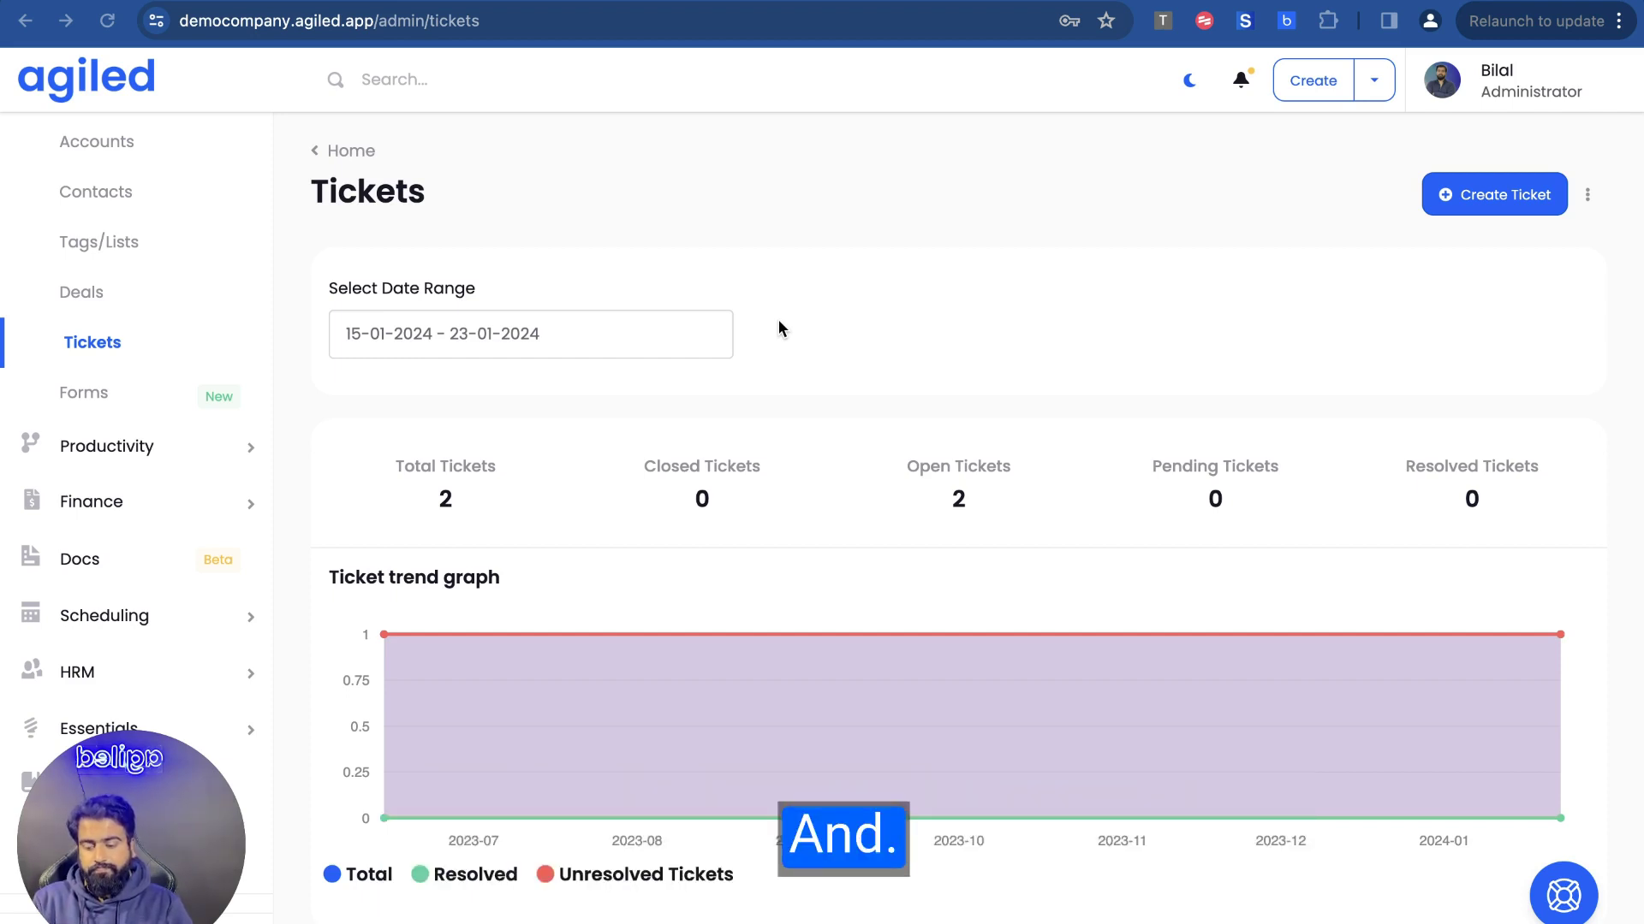
scroll(779, 322, "down", 6)
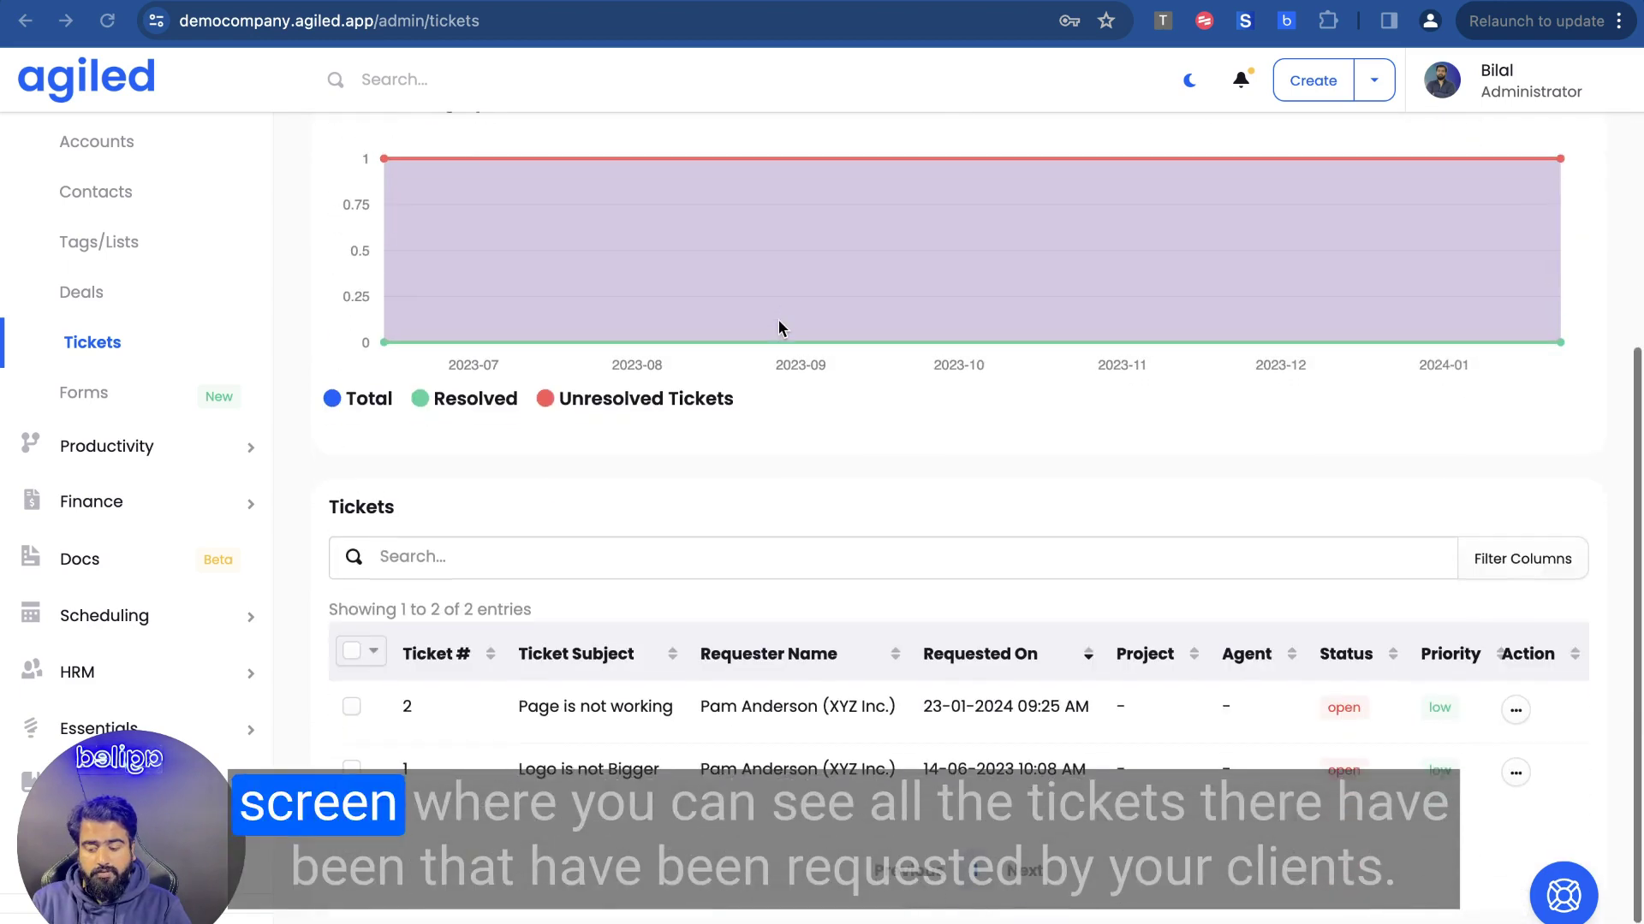
scroll(779, 325, "down", 1)
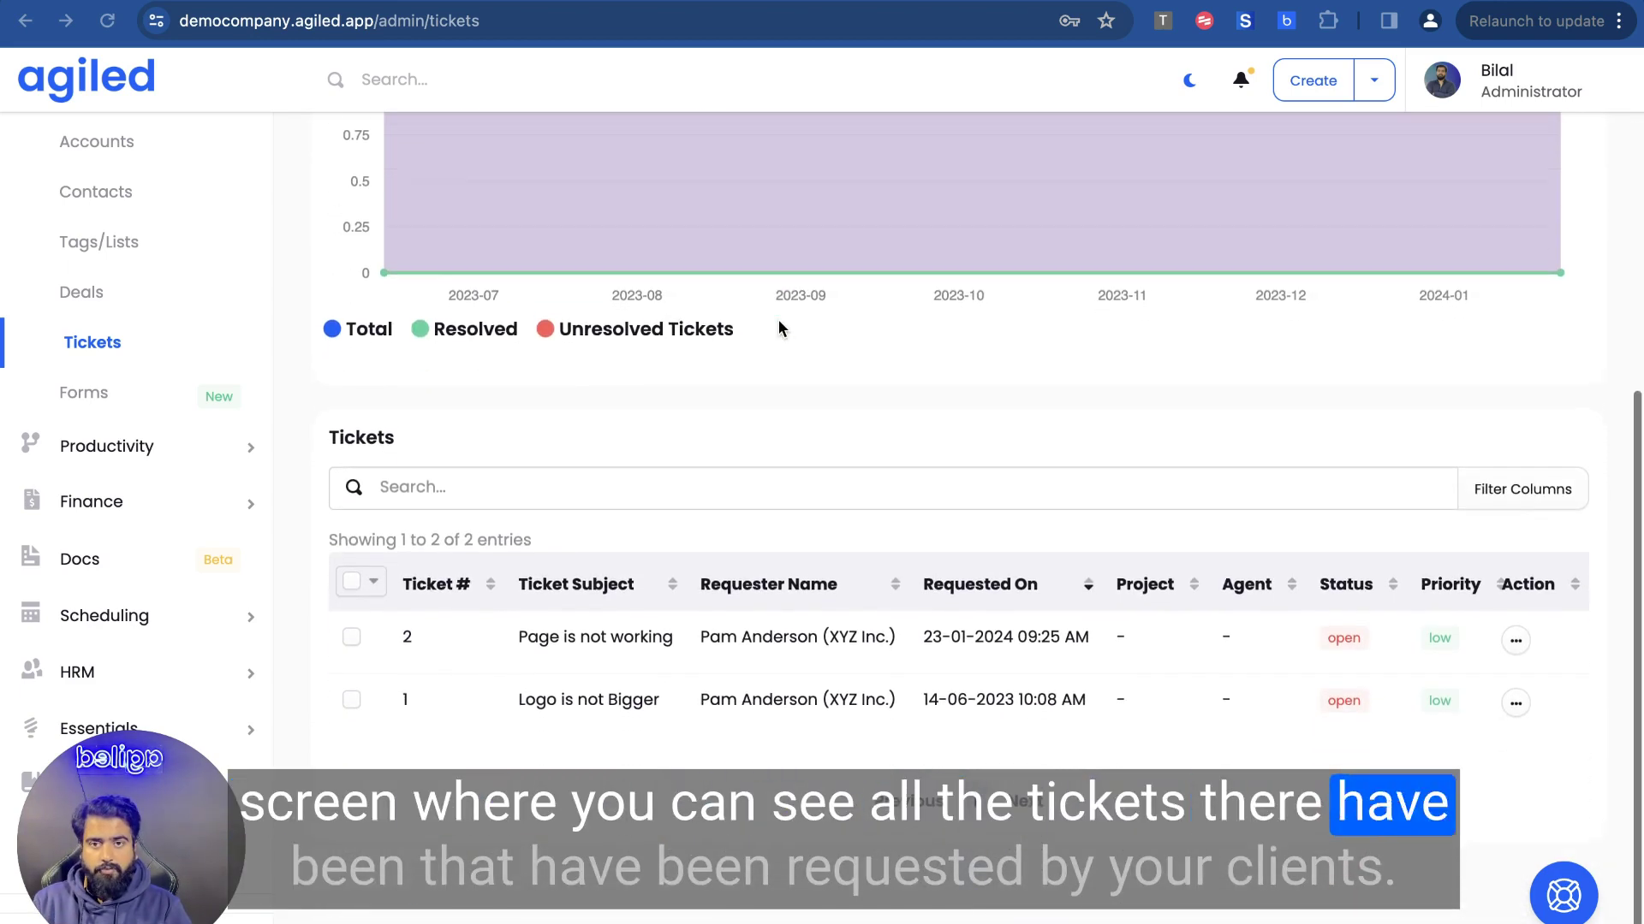
scroll(778, 328, "down", 1)
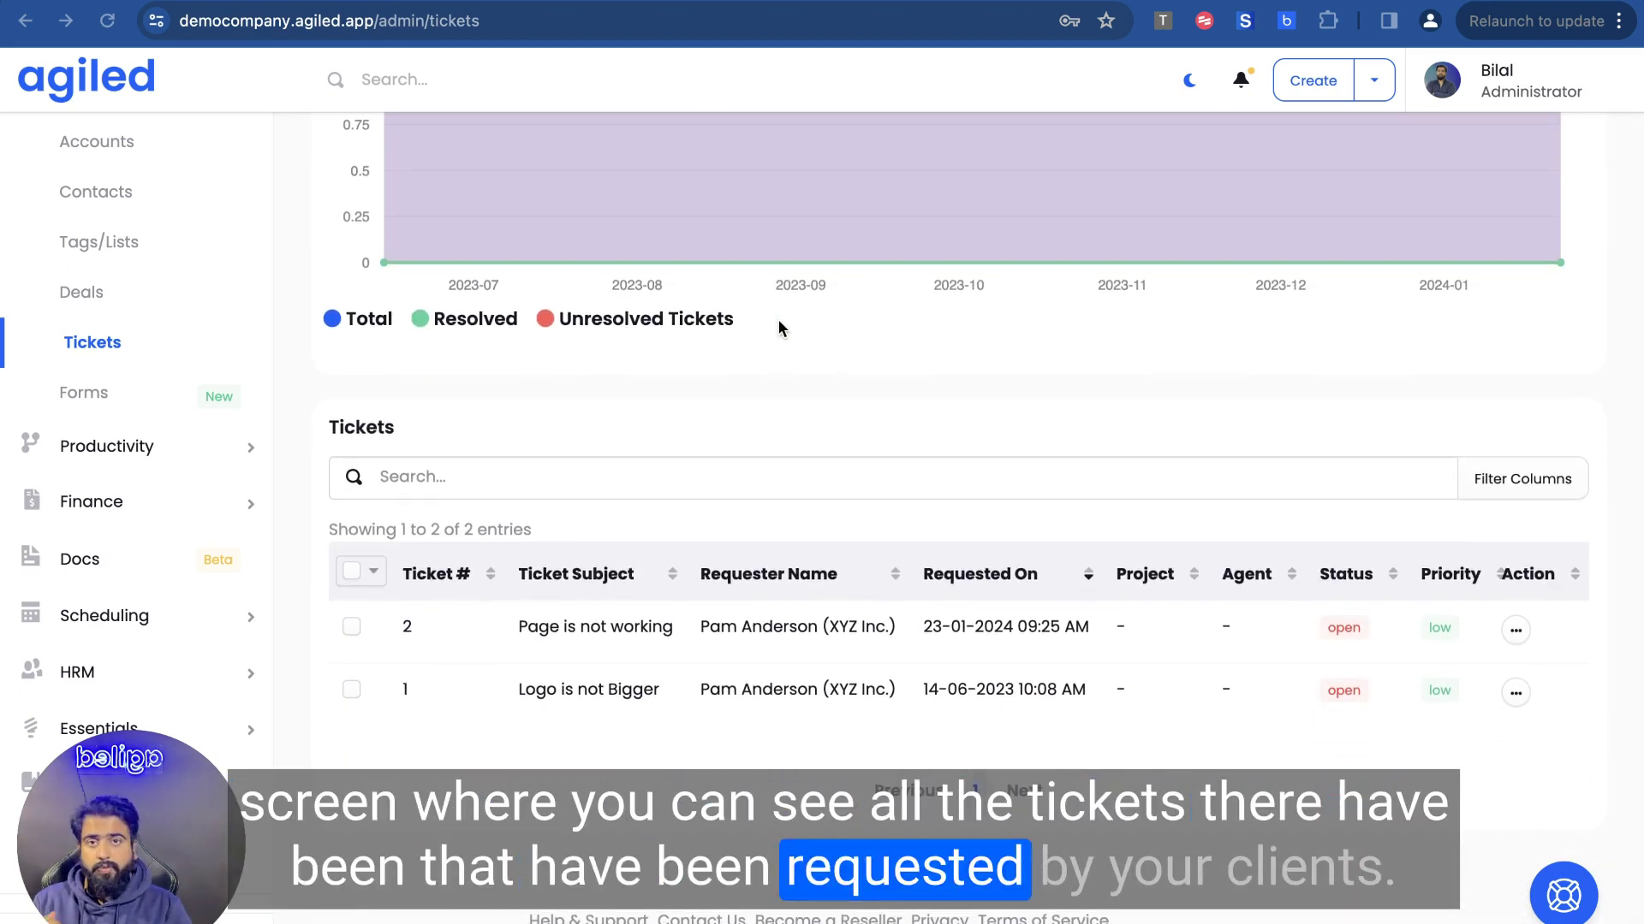
scroll(778, 328, "down", 1)
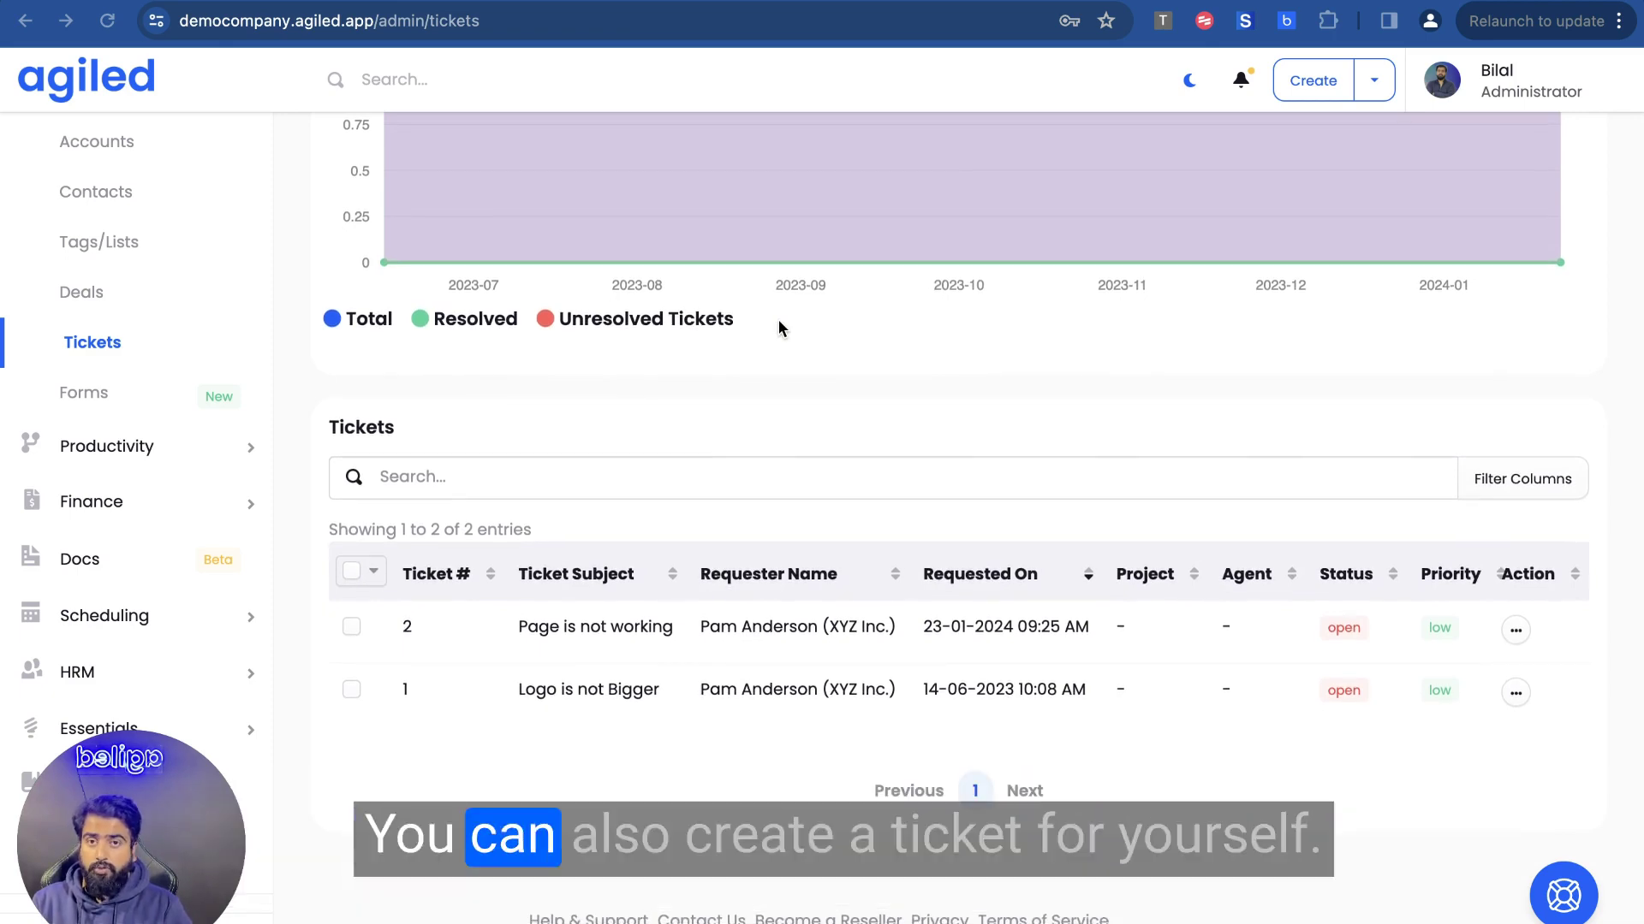
Start a new ticket with the subject "Website is down" and the description "website is down"
scroll(778, 320, "up", 6)
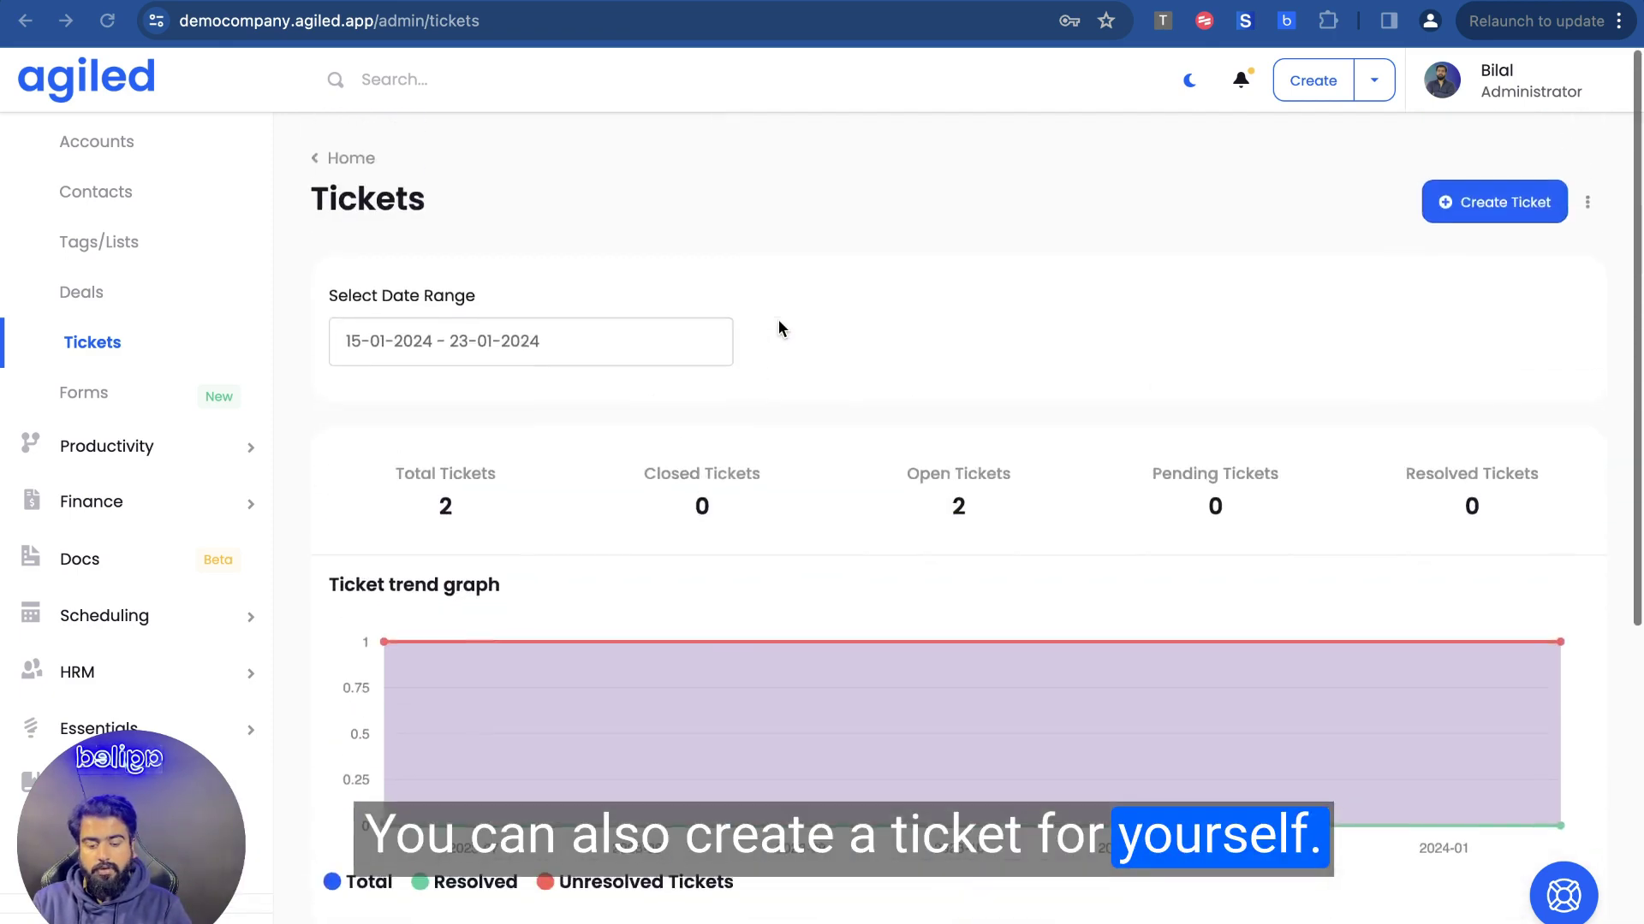
left_click(1462, 199)
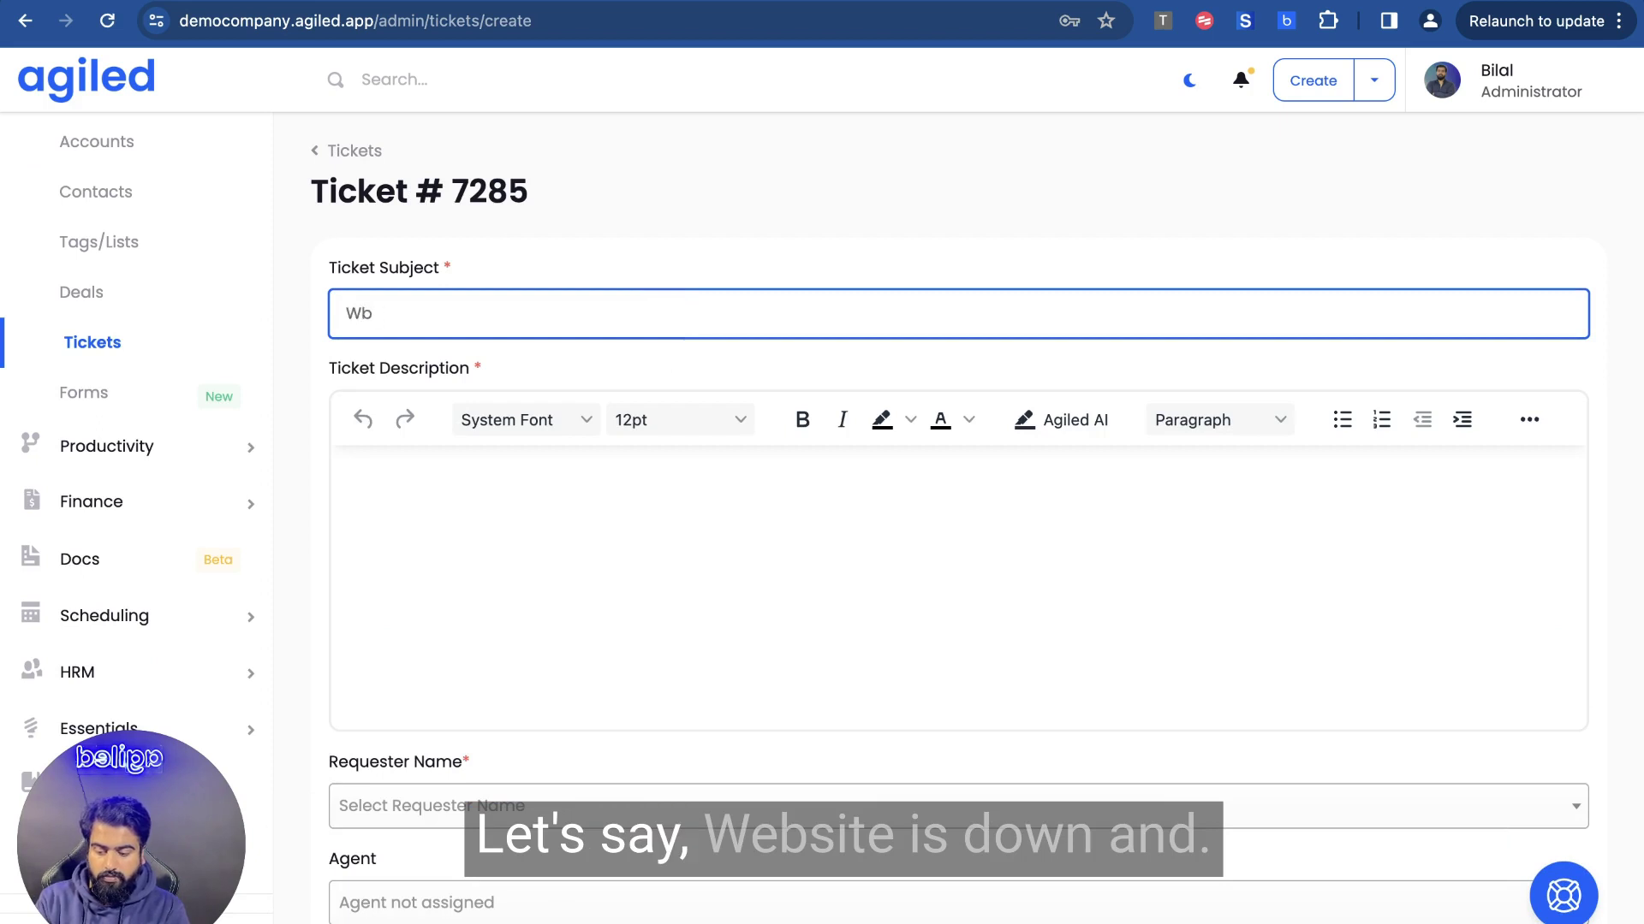
type("s down")
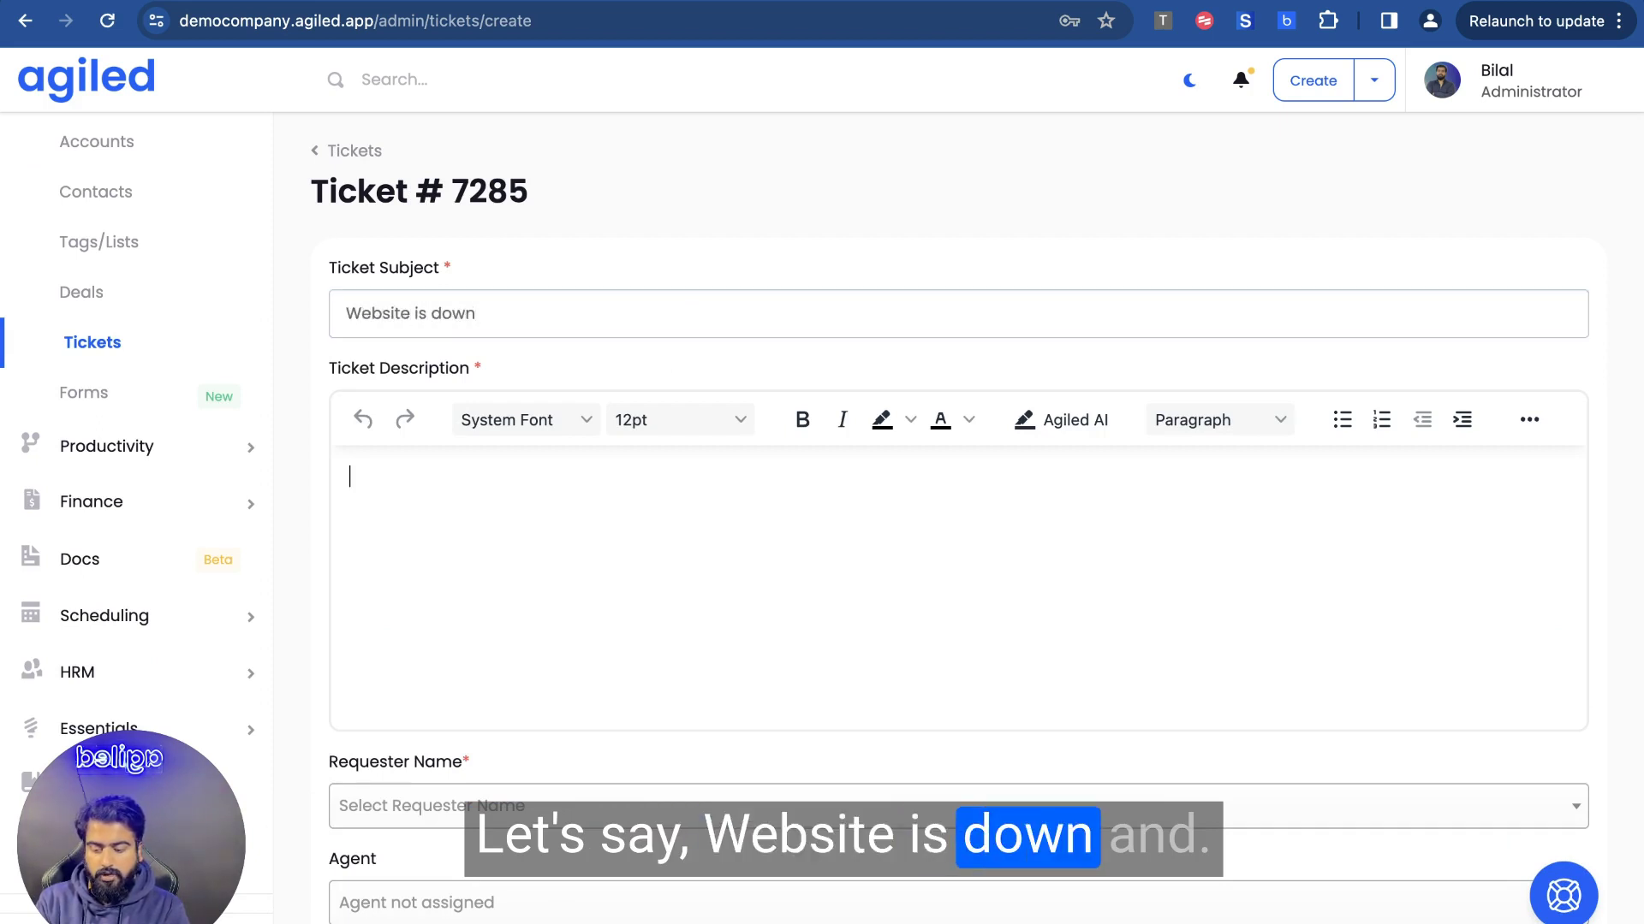
key("BackSpace")
key("BackSpace")
type("websi")
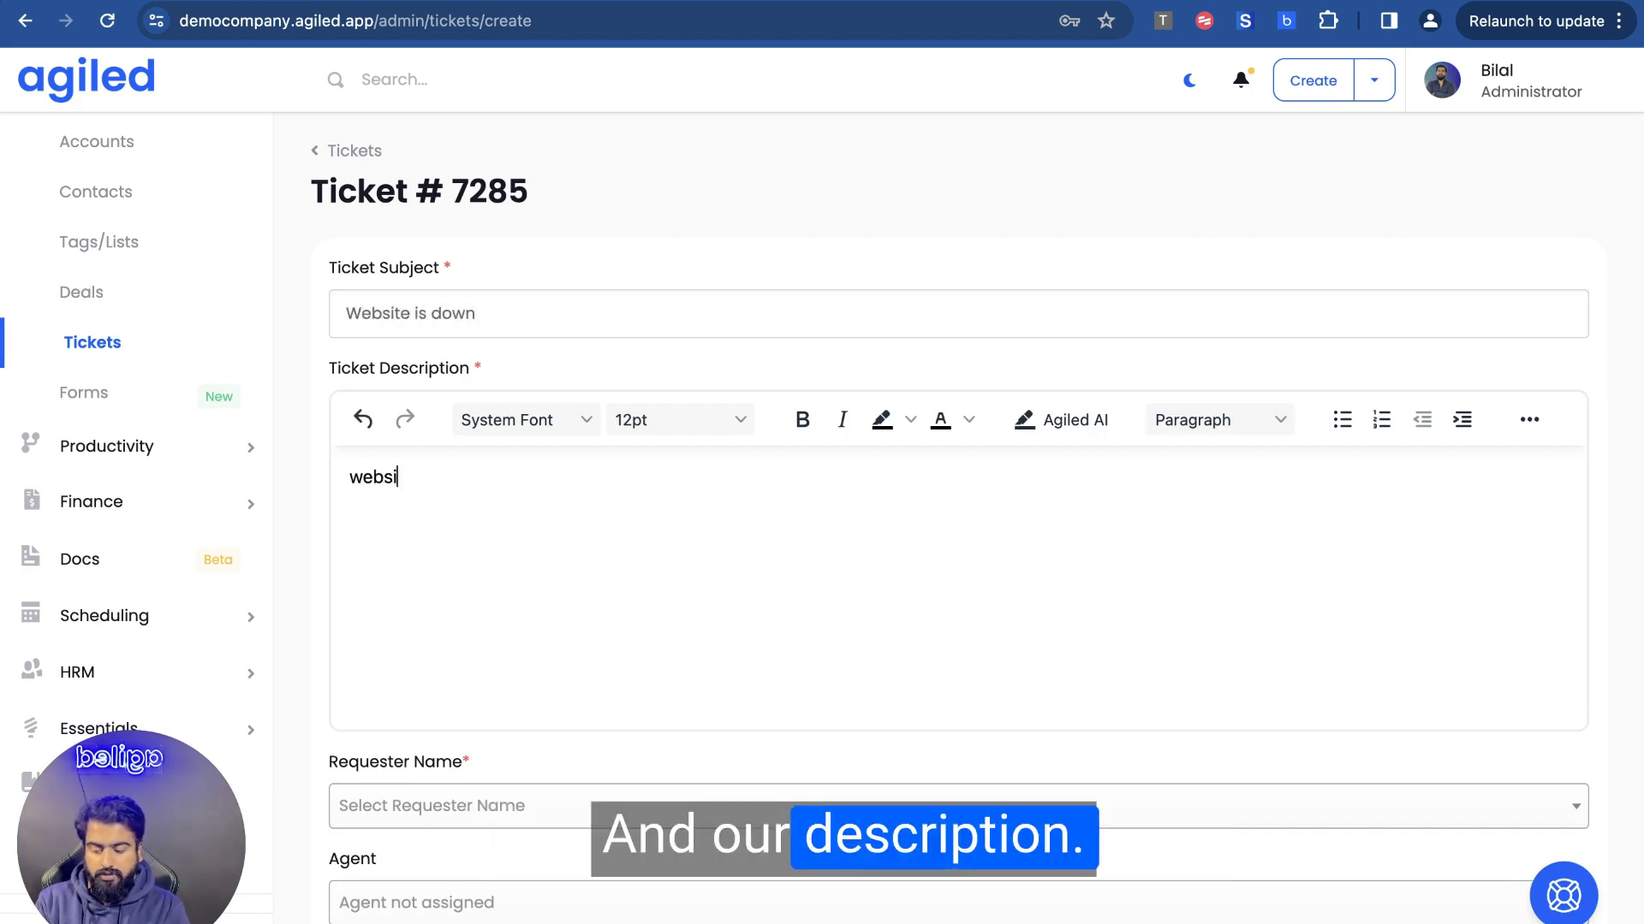
type("te is down")
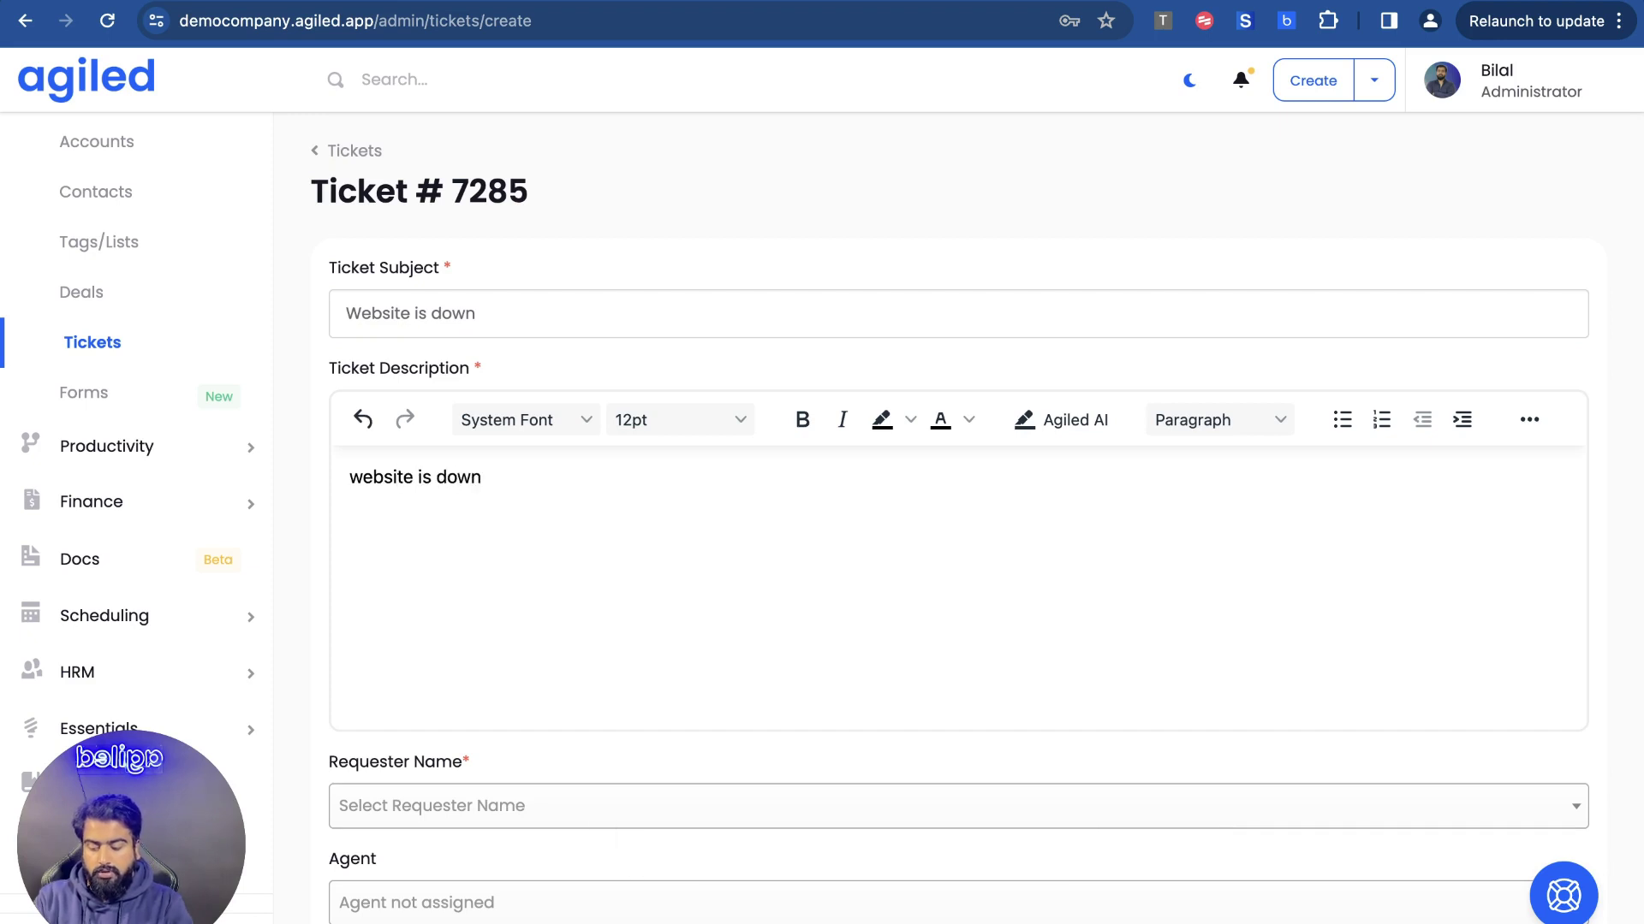
Set the ticket's requester to the ABC Corp. contact and its type to Problem
scroll(642, 305, "down", 3)
left_click(548, 531)
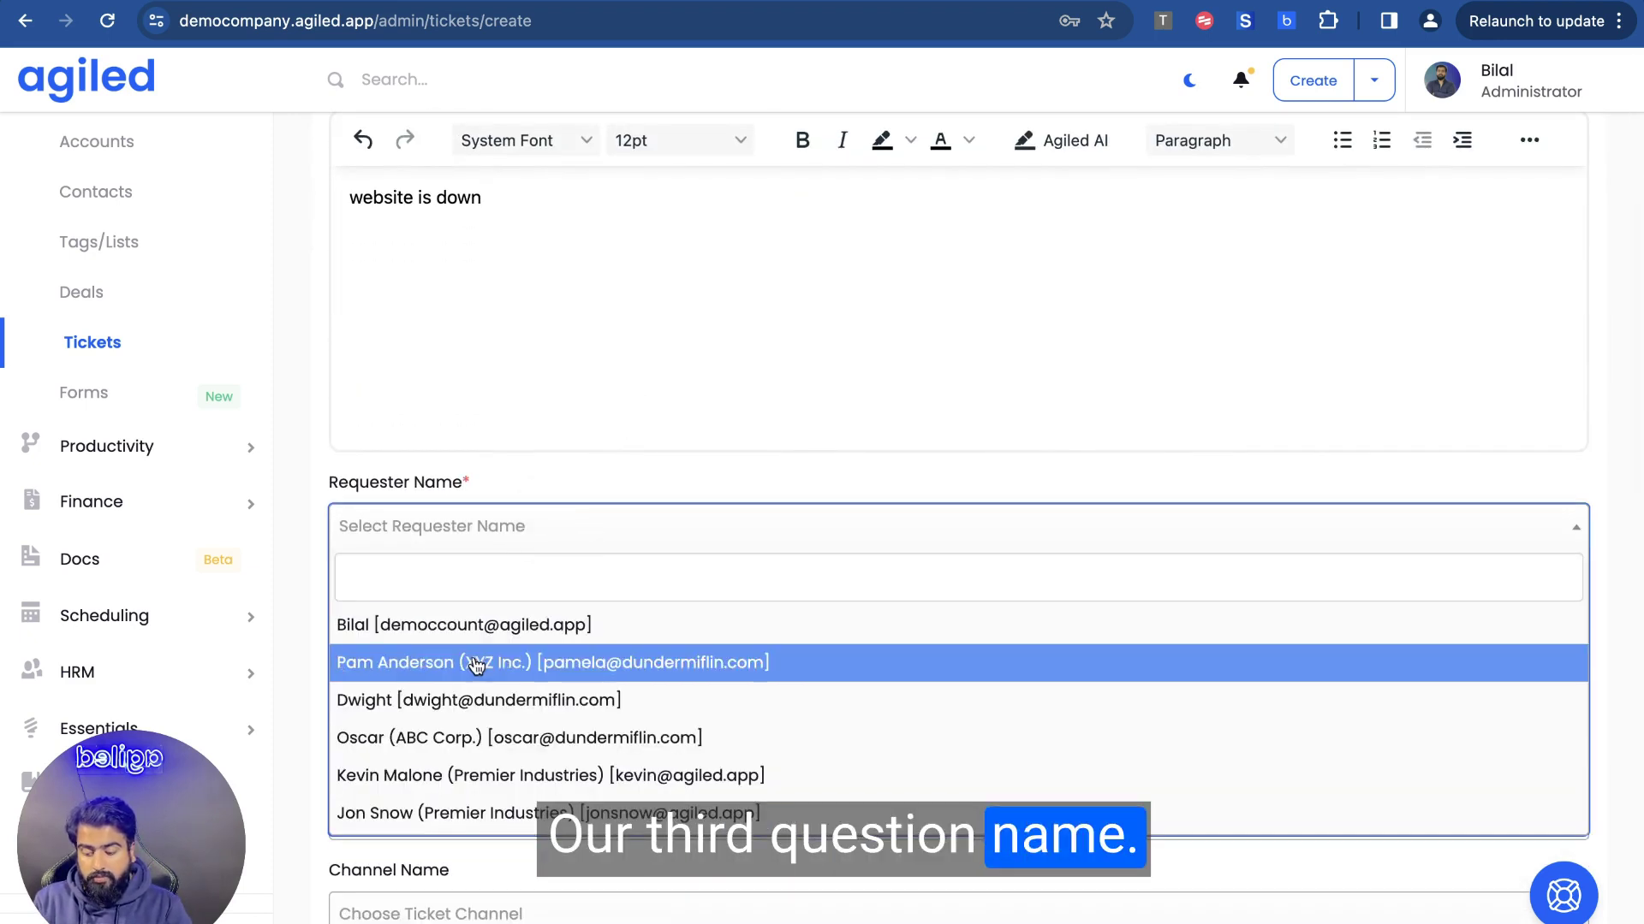
left_click(419, 738)
scroll(552, 676, "down", 2)
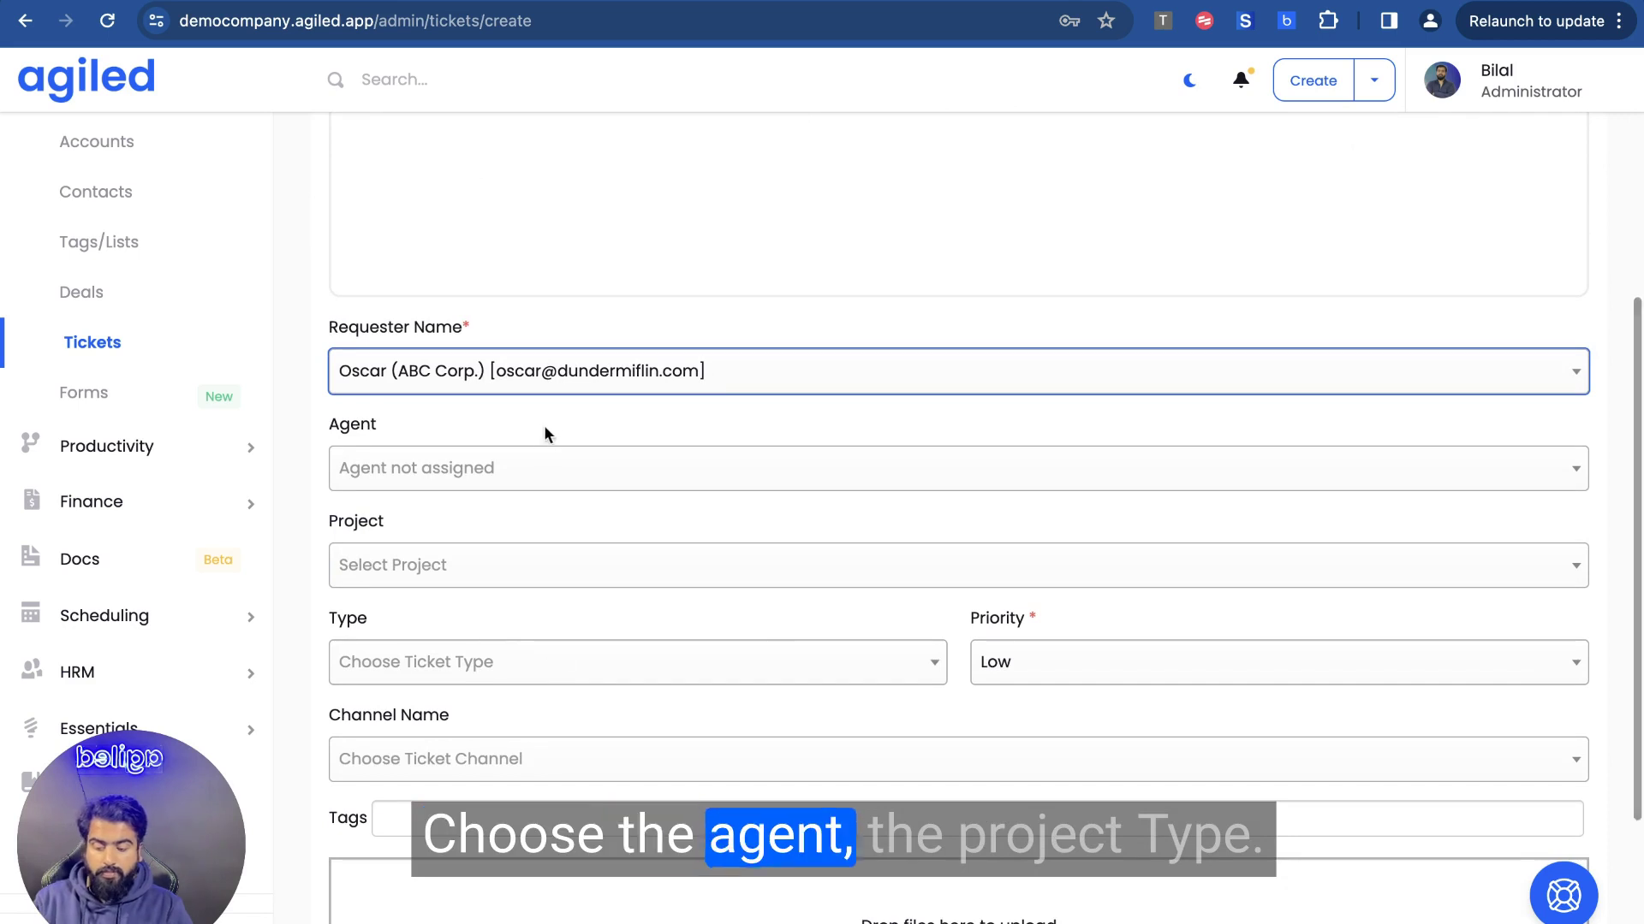
scroll(535, 443, "down", 2)
left_click(509, 519)
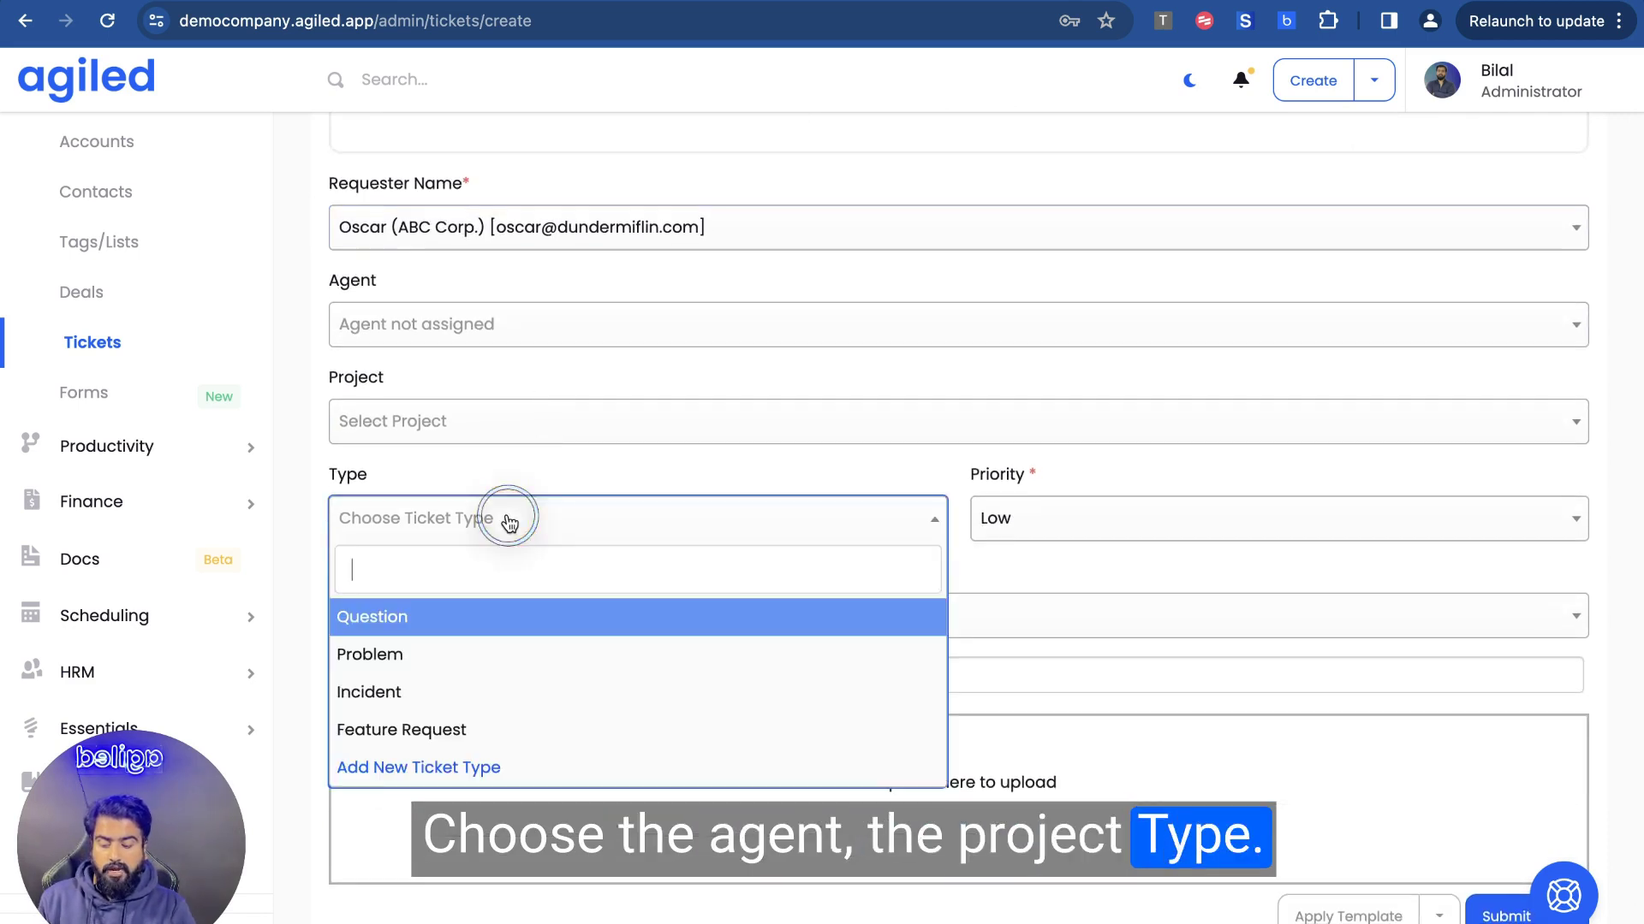
left_click(438, 656)
Set the ticket's channel to Email and submit the ticket
scroll(689, 534, "down", 2)
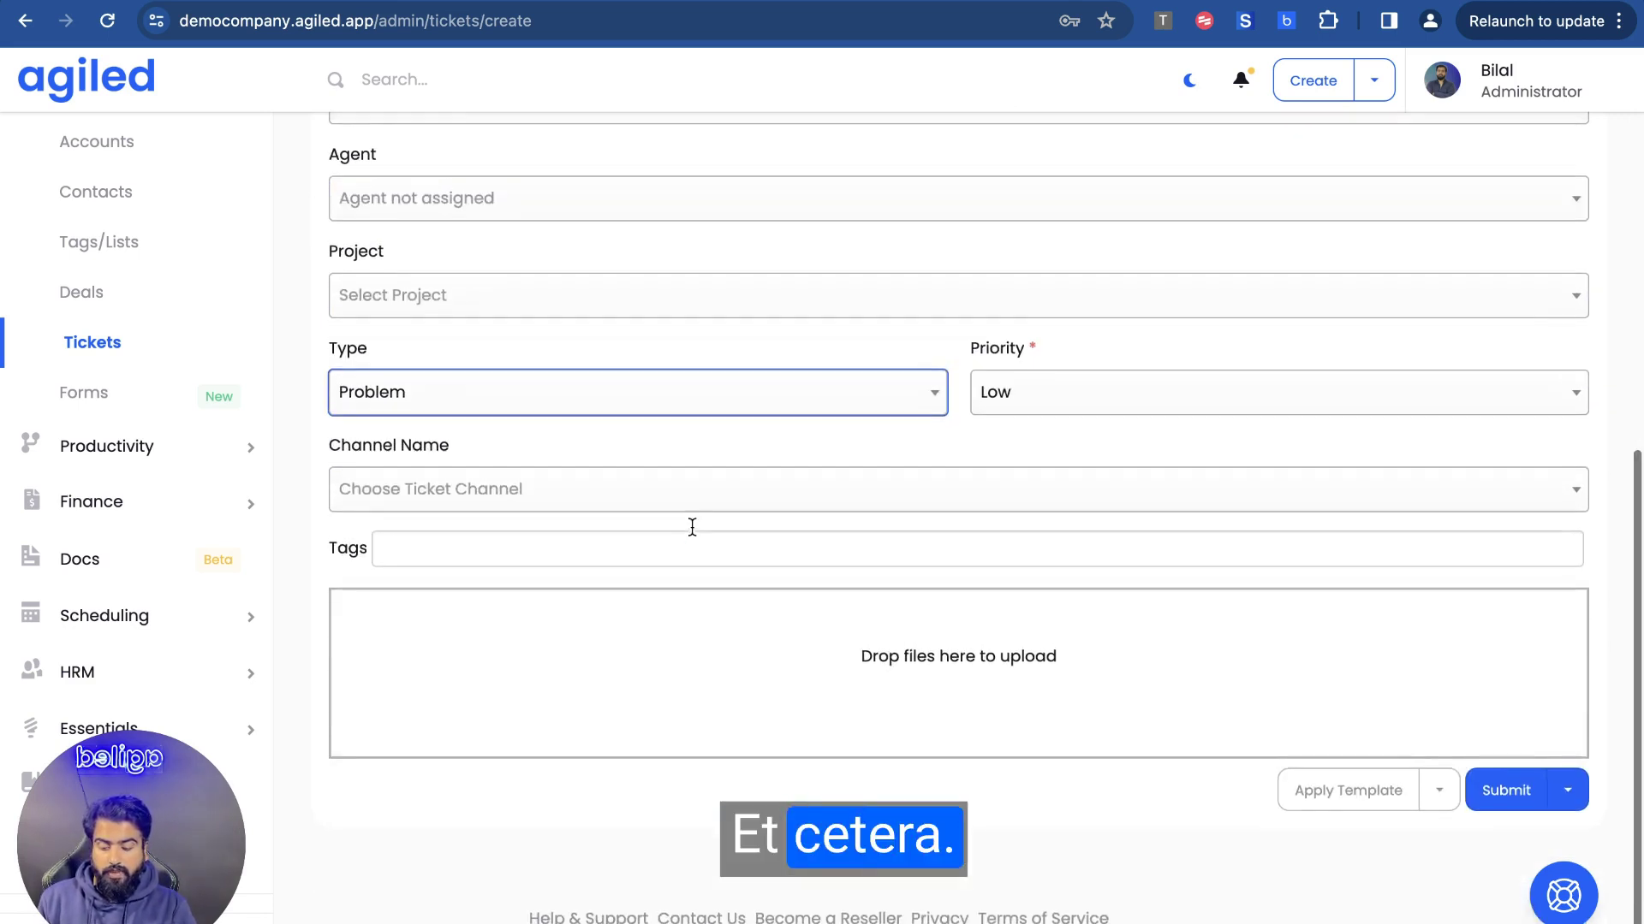
left_click(672, 501)
left_click(668, 500)
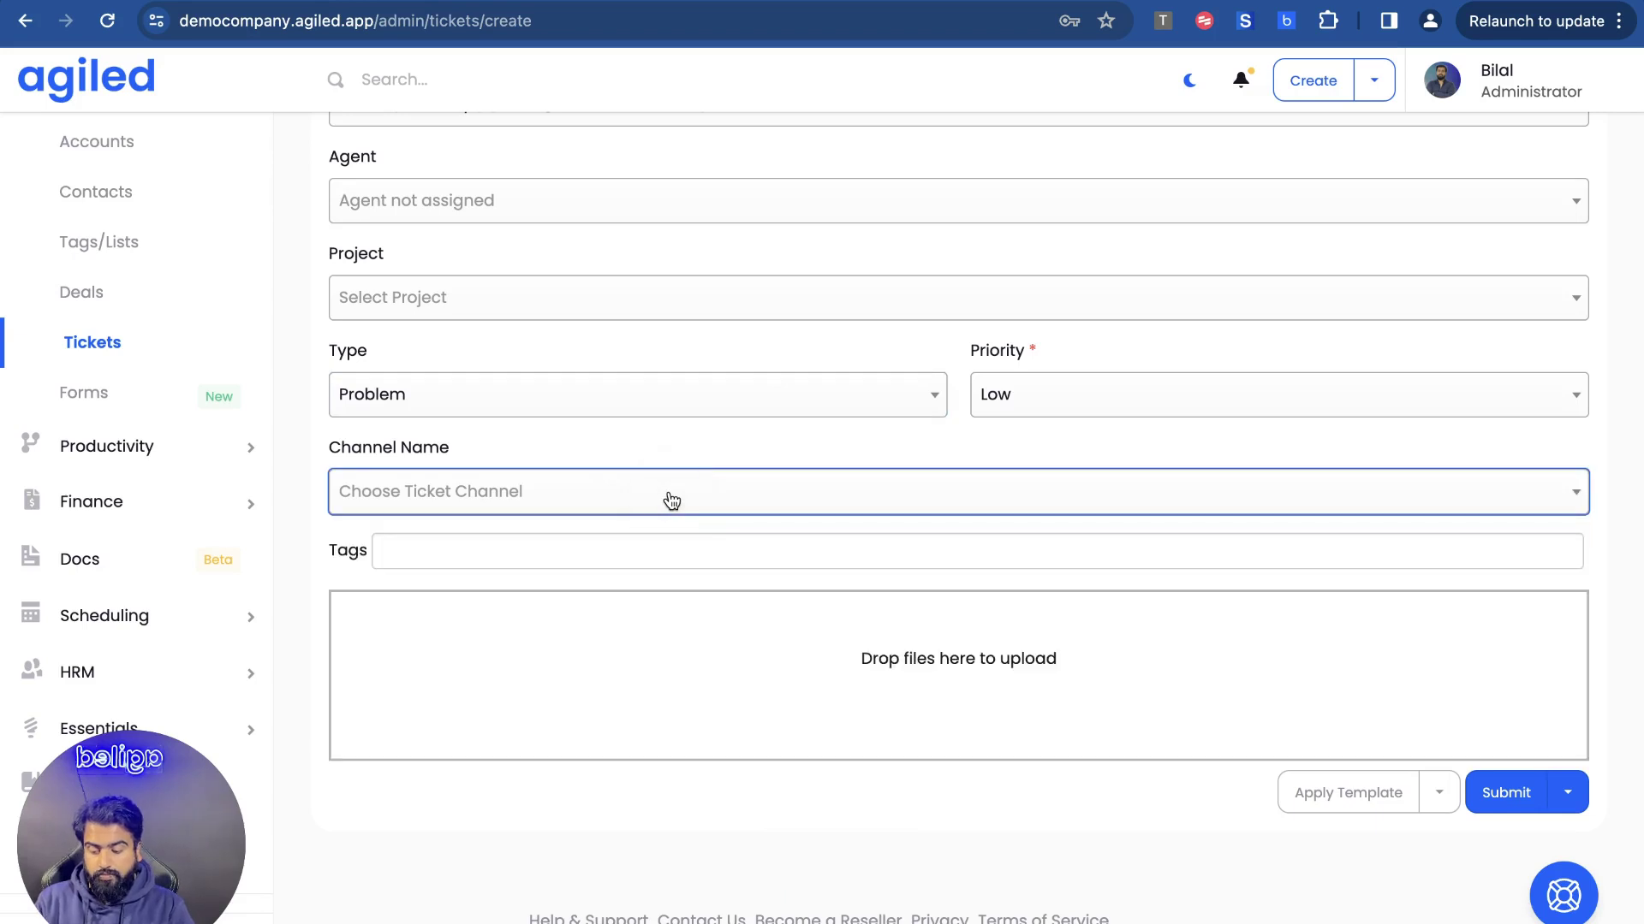
left_click(661, 503)
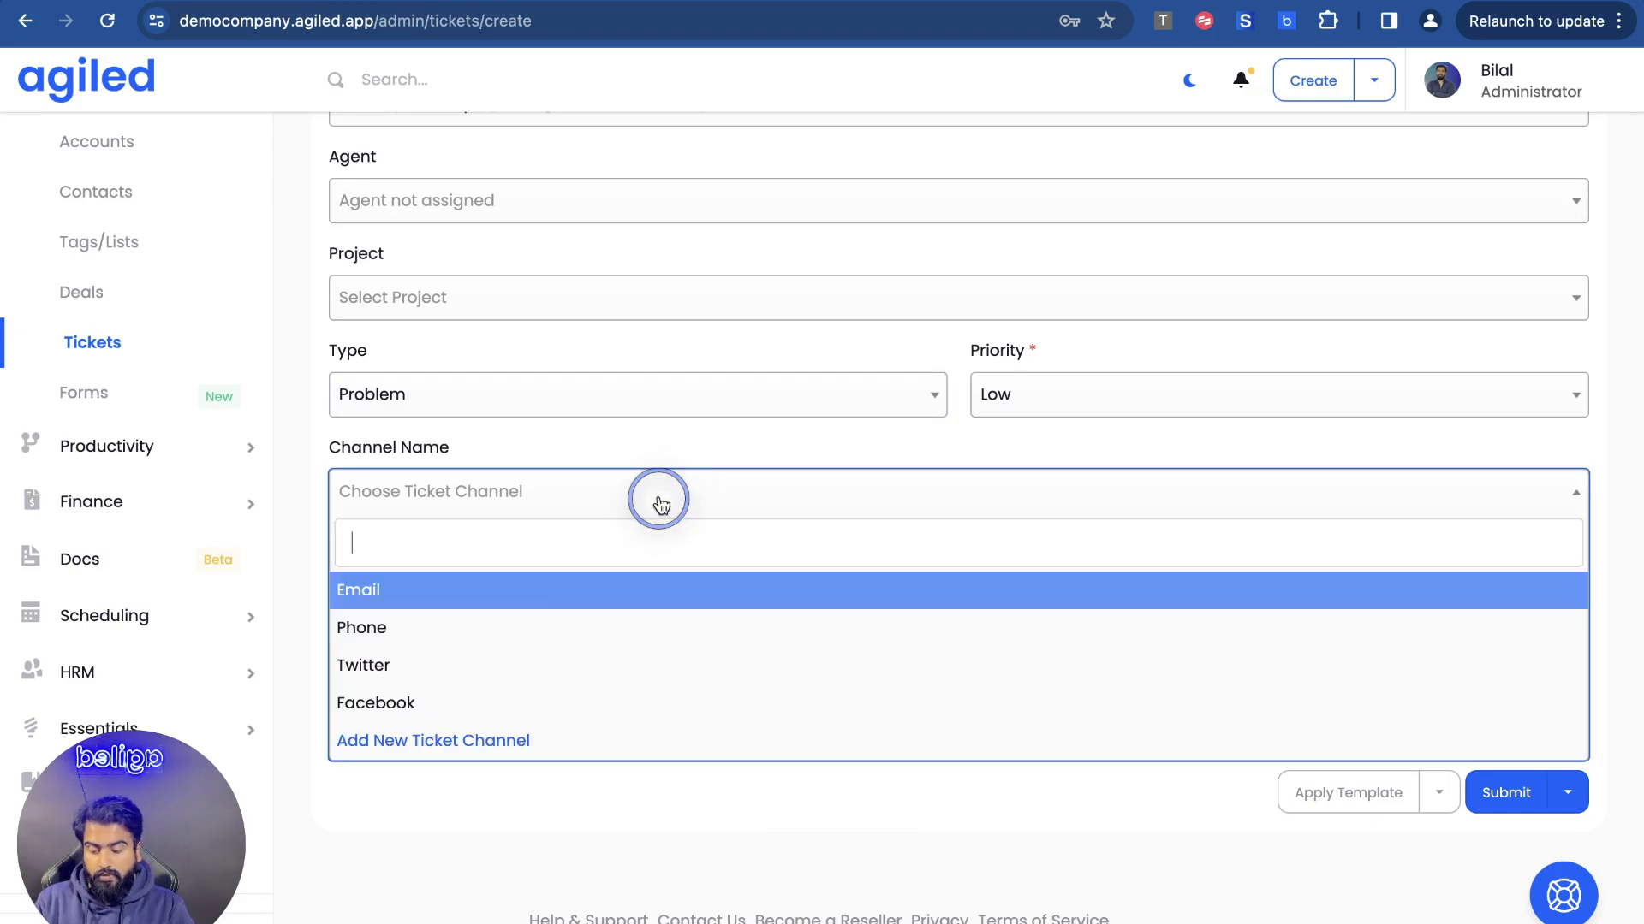
left_click(548, 593)
scroll(856, 668, "up", 1)
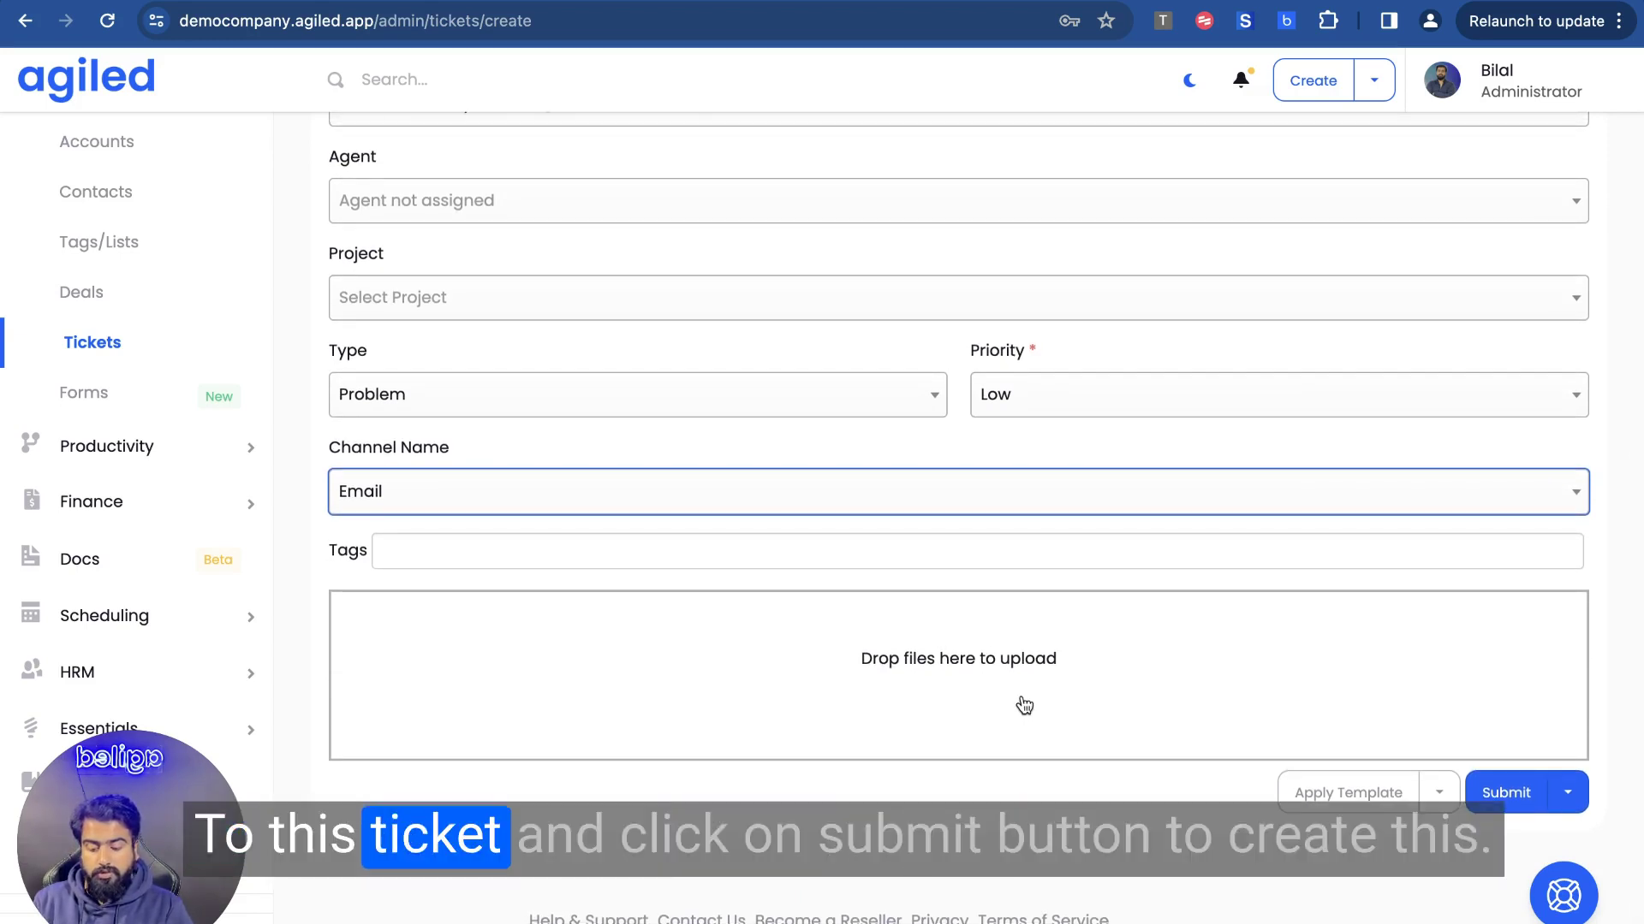
left_click(1503, 793)
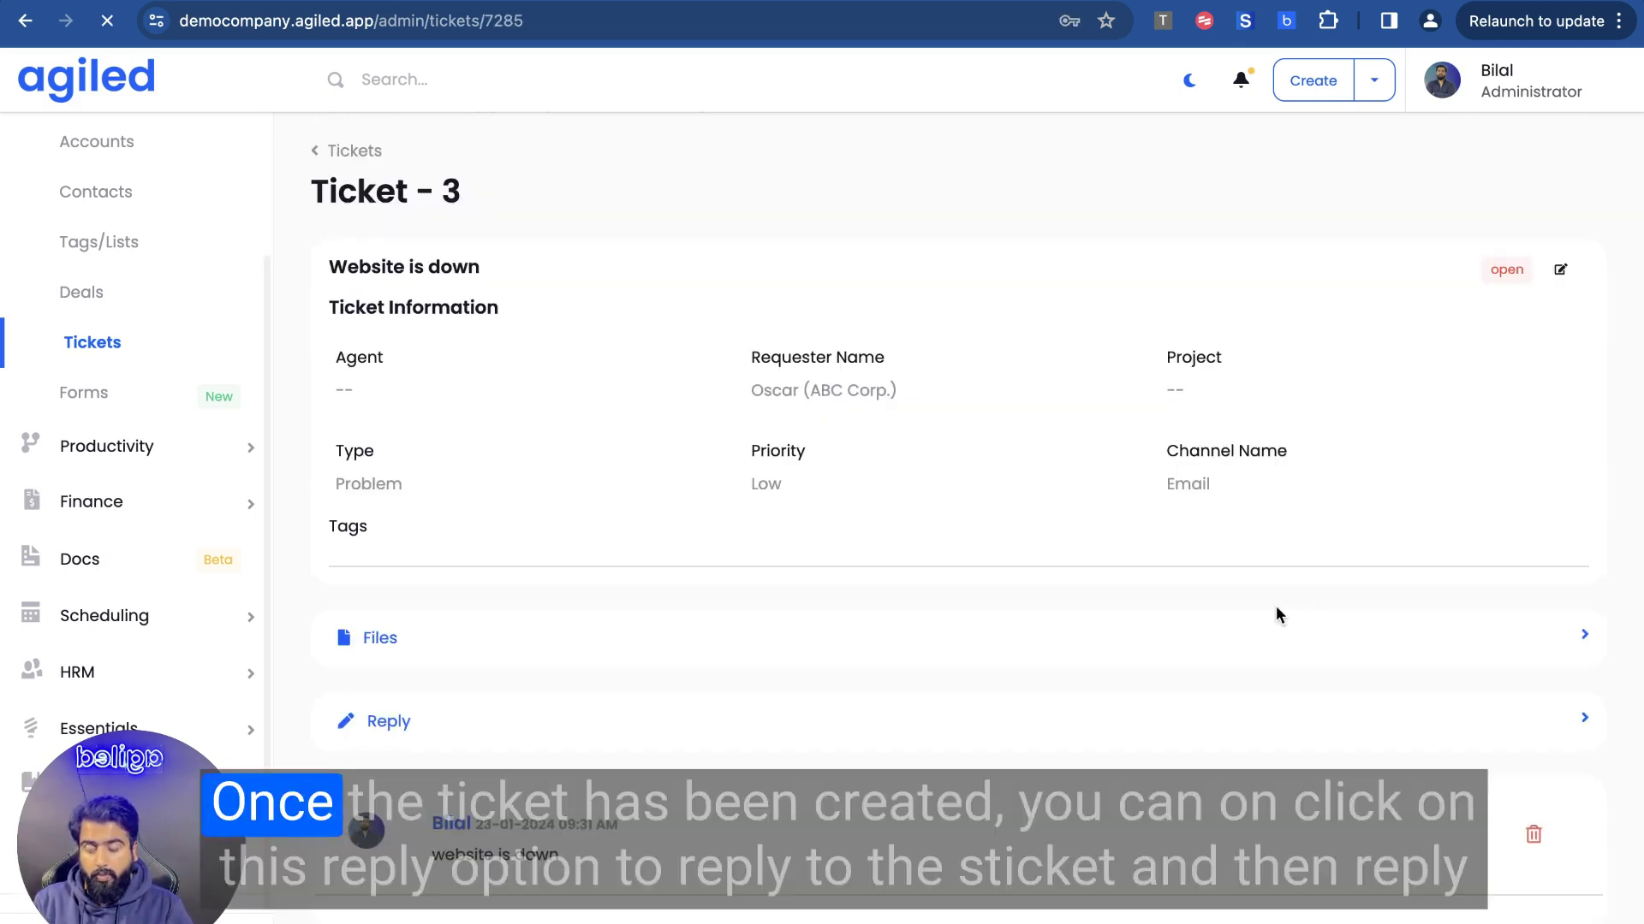
Review the new ticket's information and look at its reply form without entering a reply
scroll(1275, 615, "down", 2)
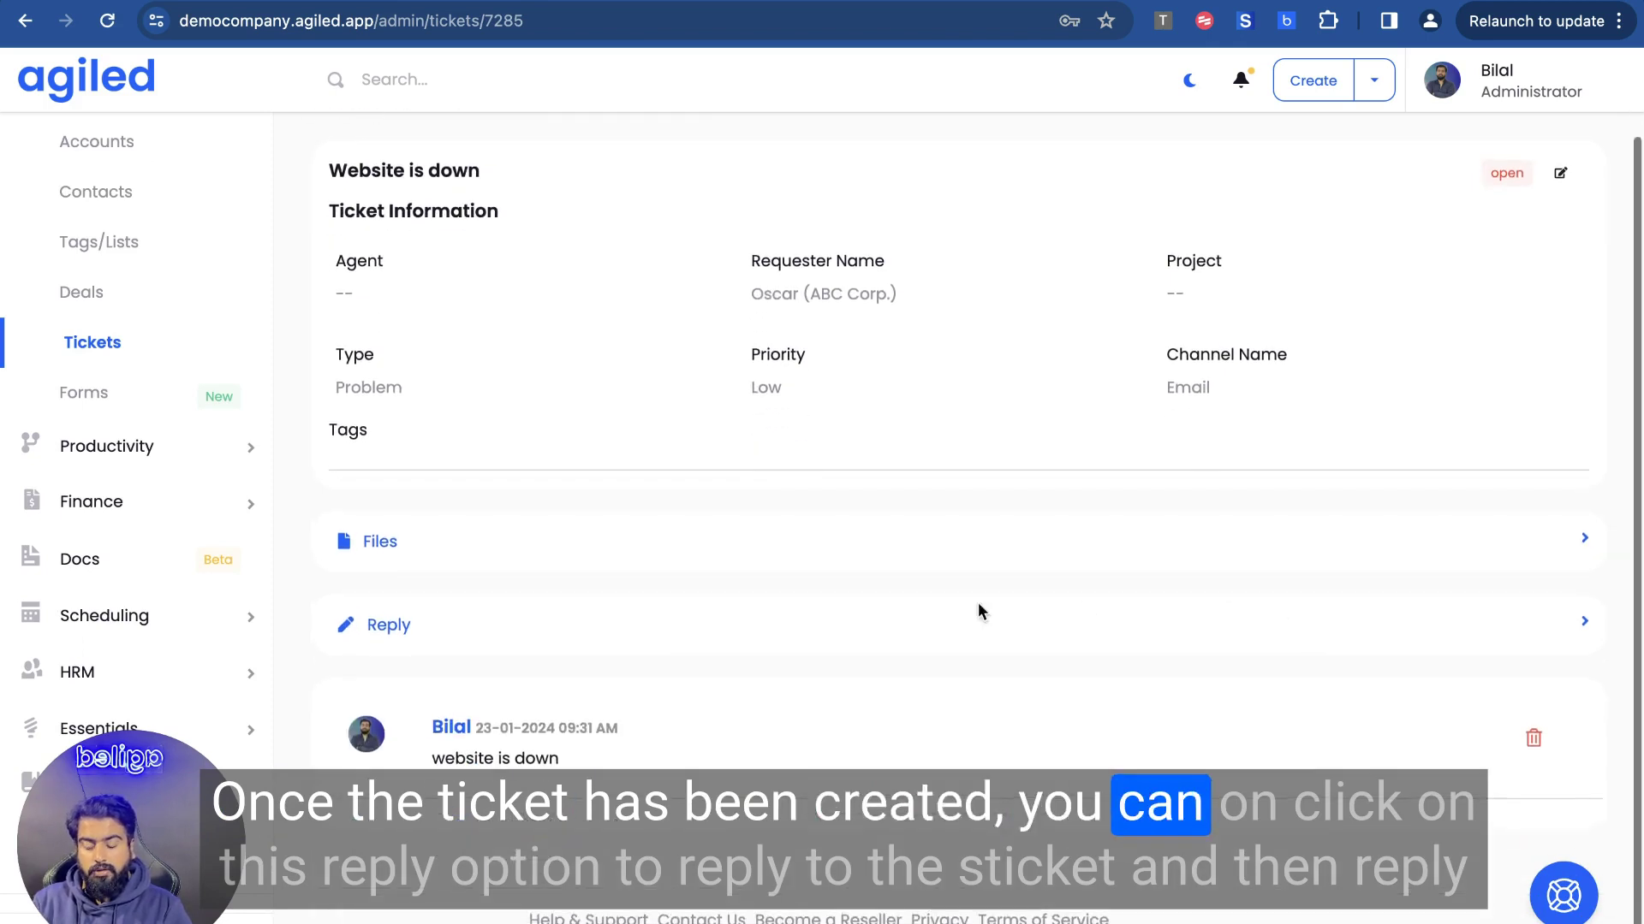
left_click(1585, 624)
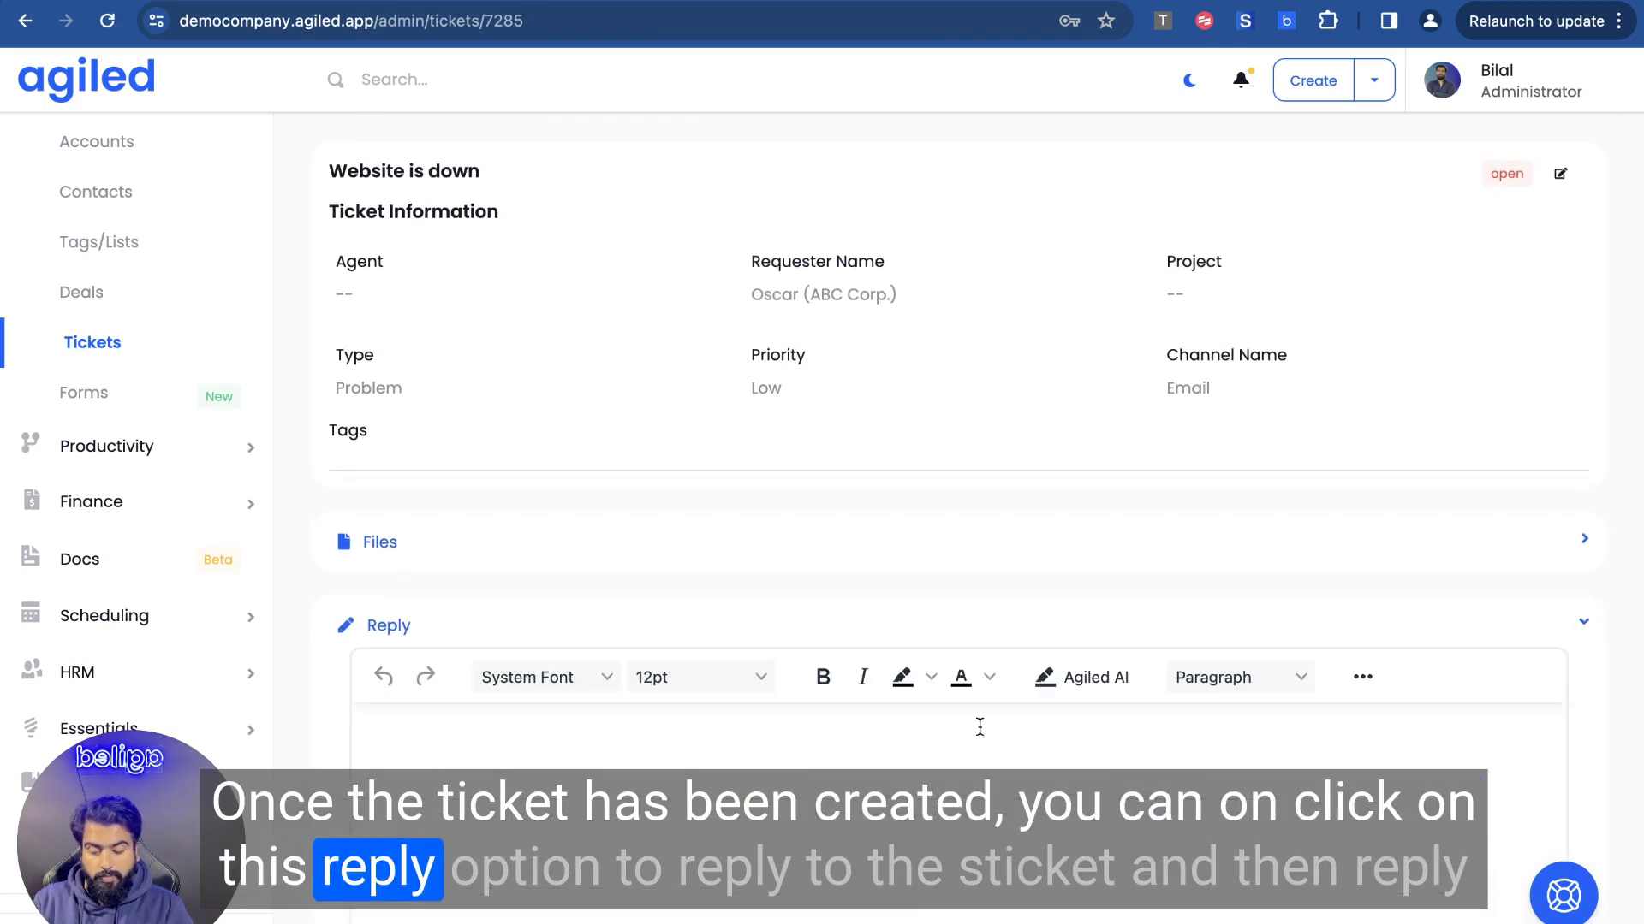
scroll(980, 727, "down", 5)
left_click(663, 443)
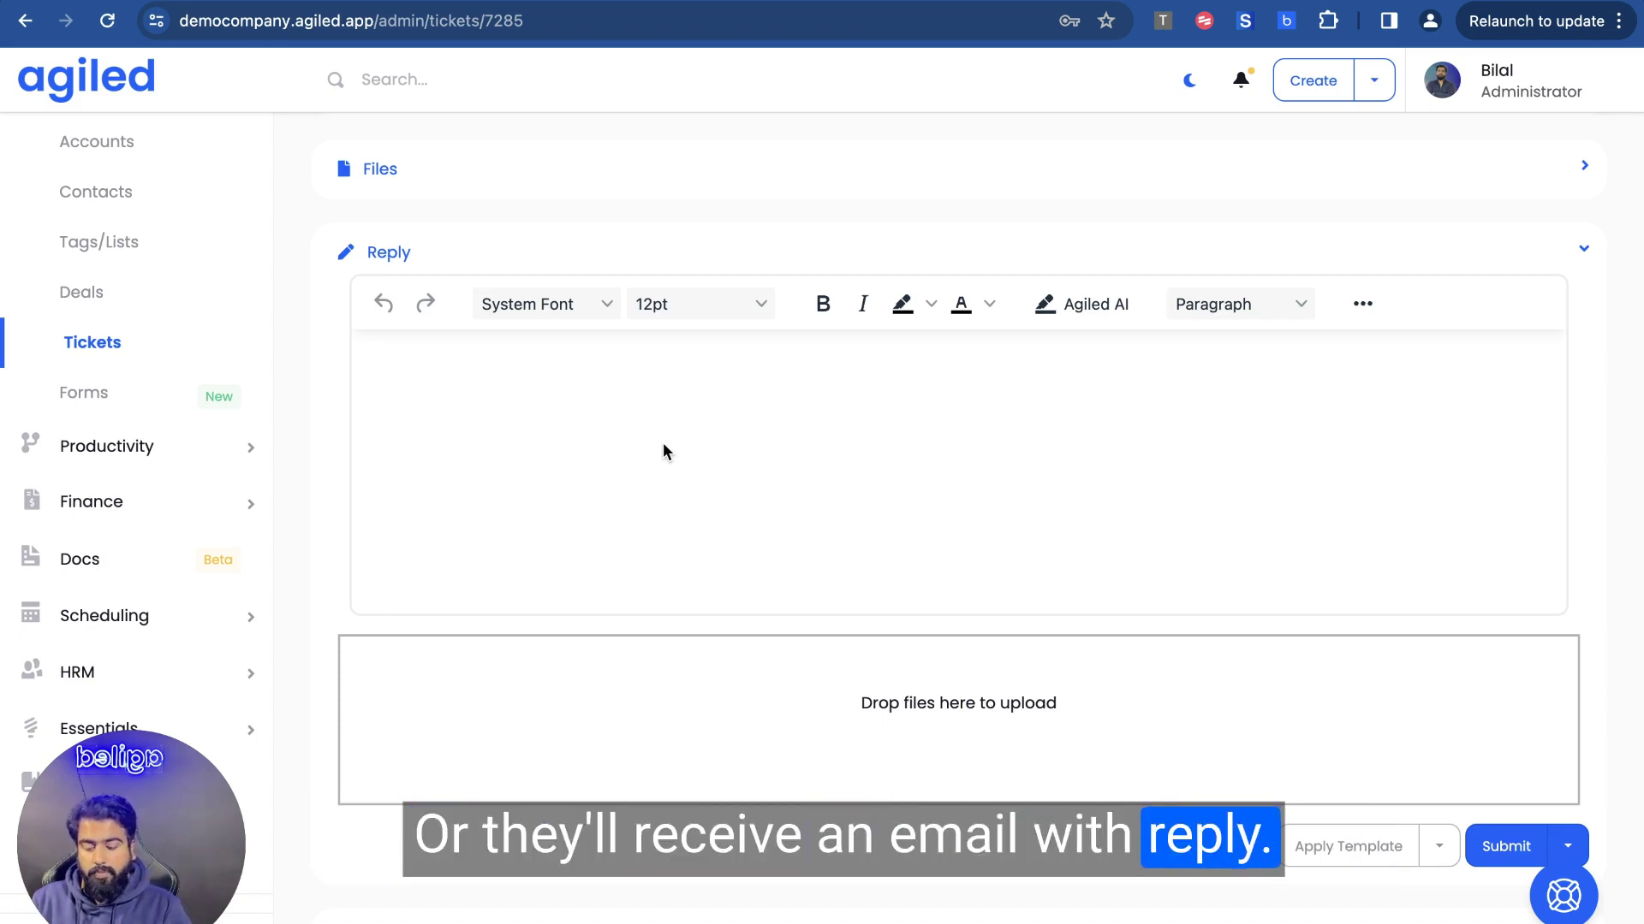
scroll(663, 441, "up", 5)
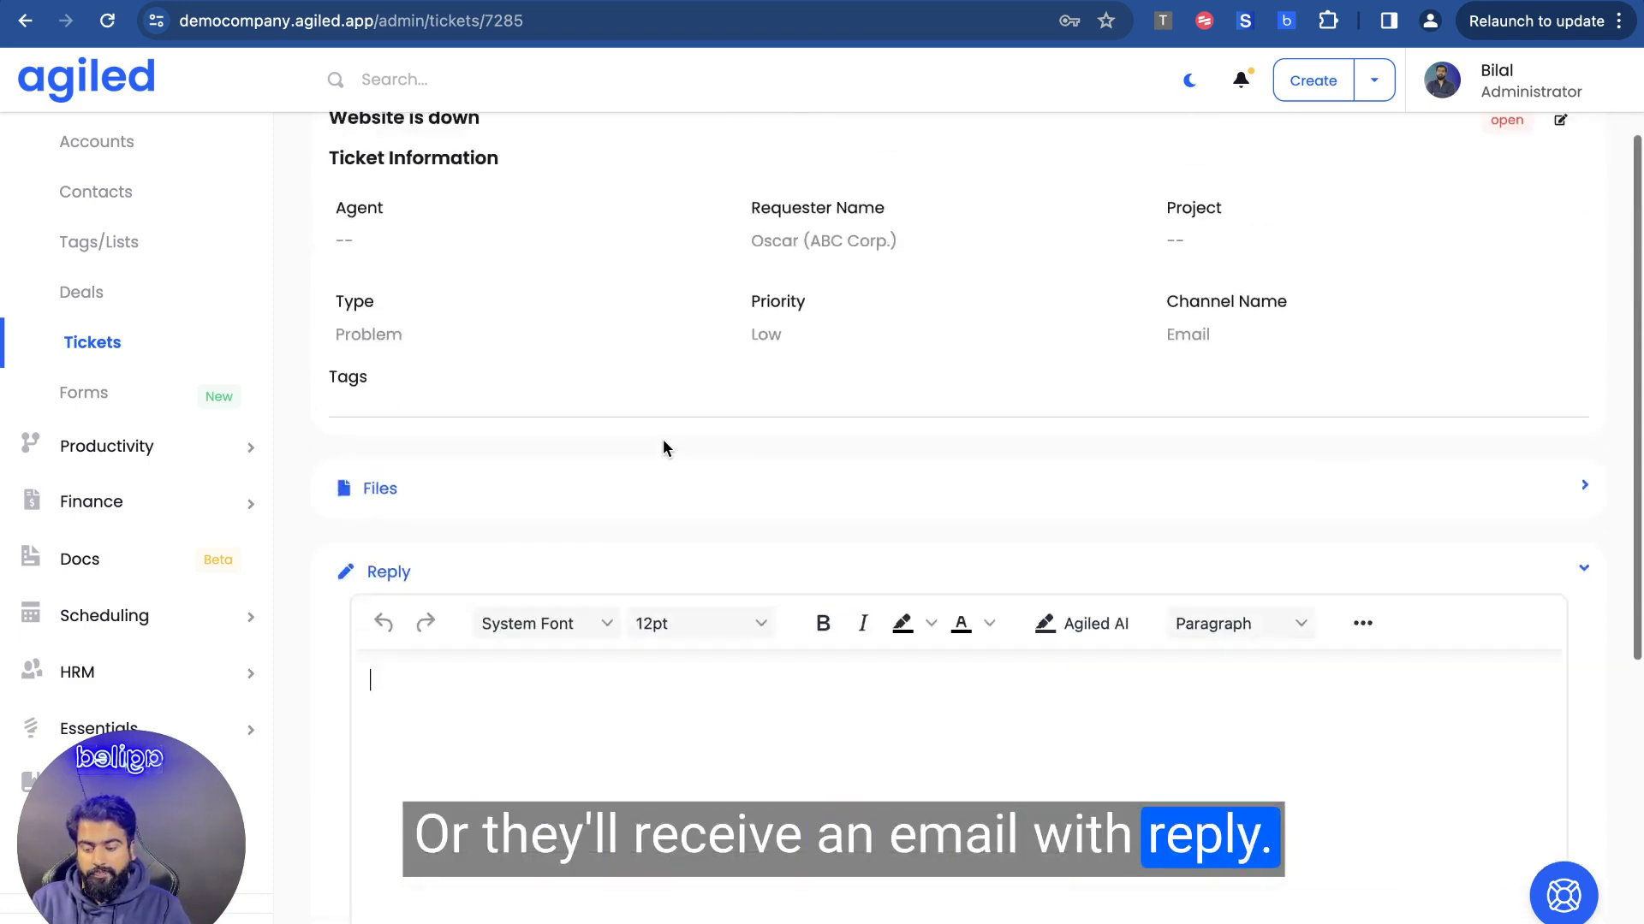
Go back to the tickets overview, open the ticket settings and review the ticket agents and ticket types
left_click(102, 342)
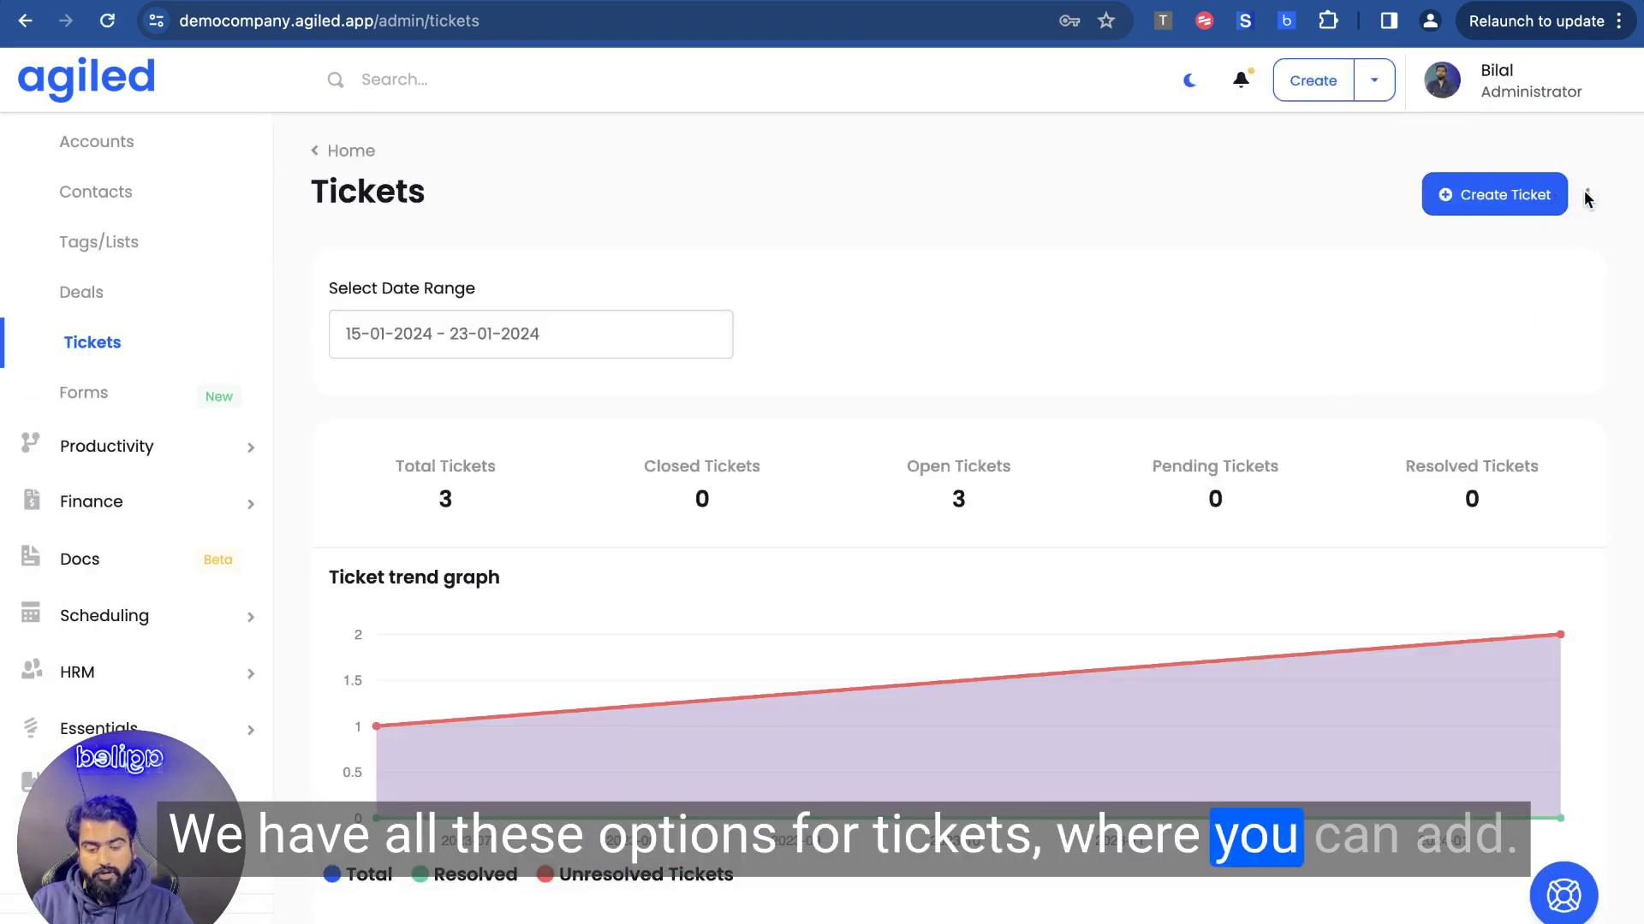
left_click(1586, 194)
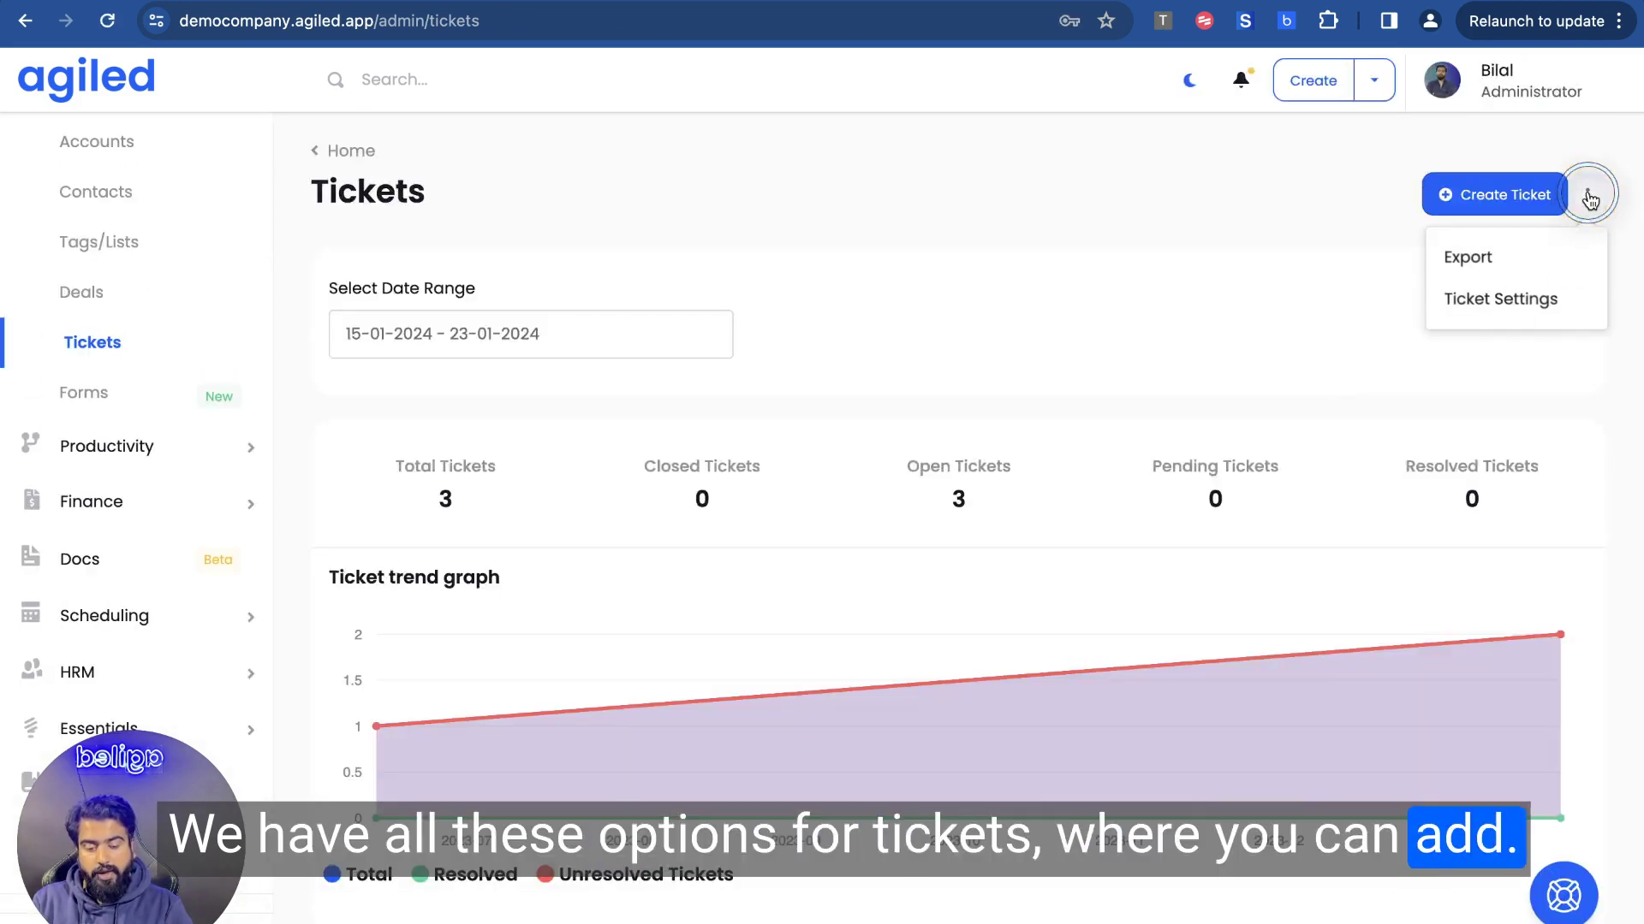
left_click(1508, 289)
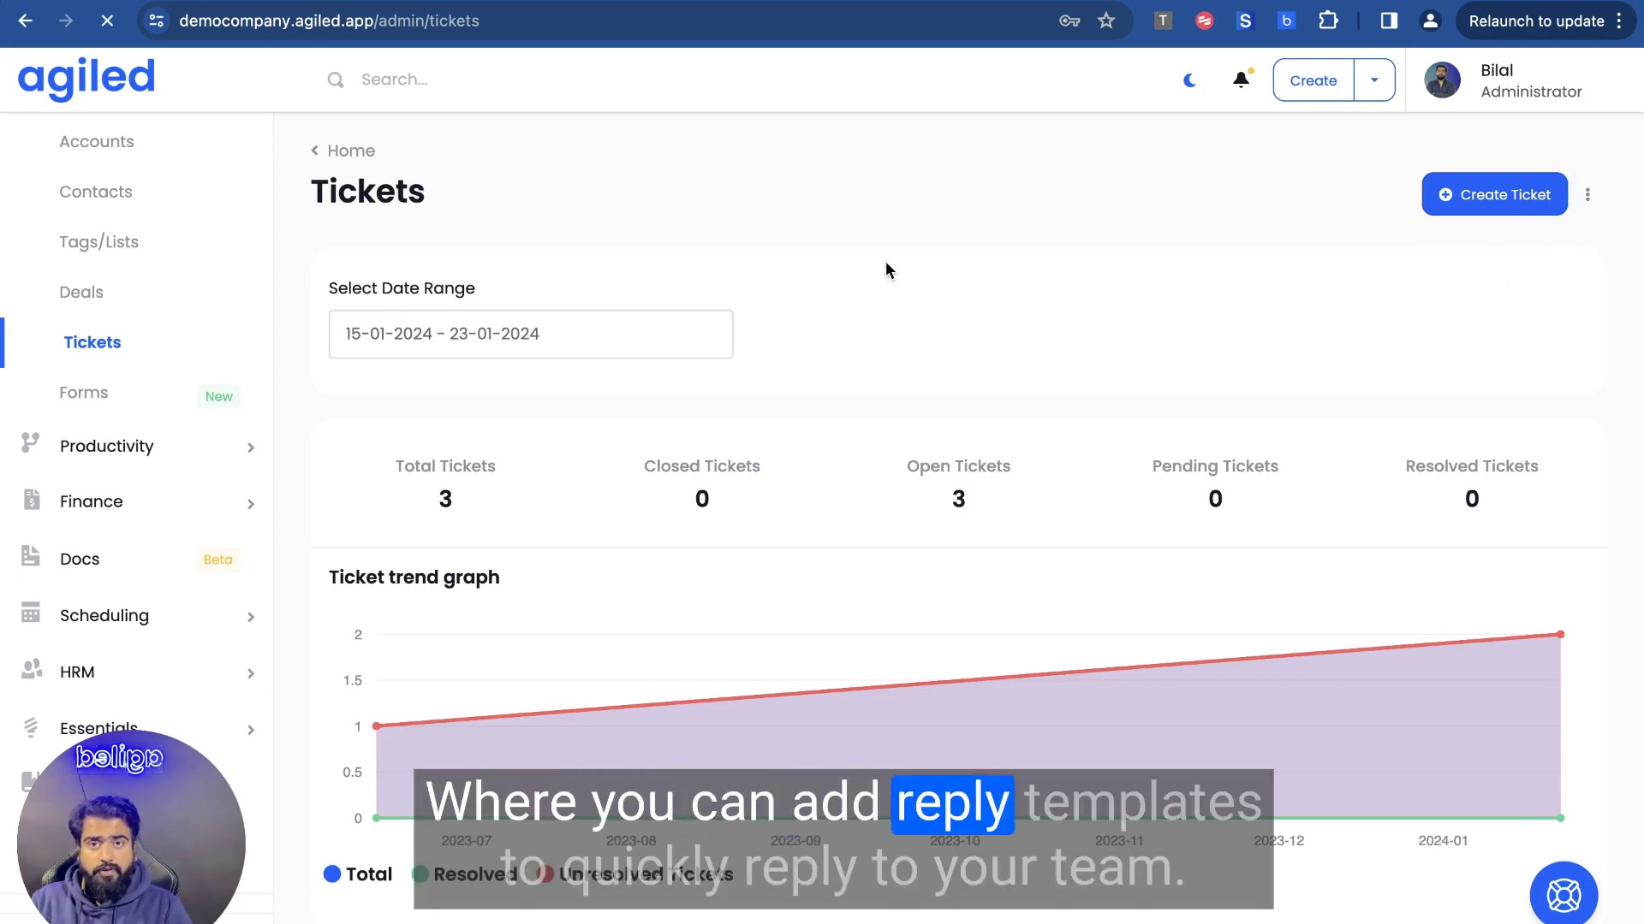
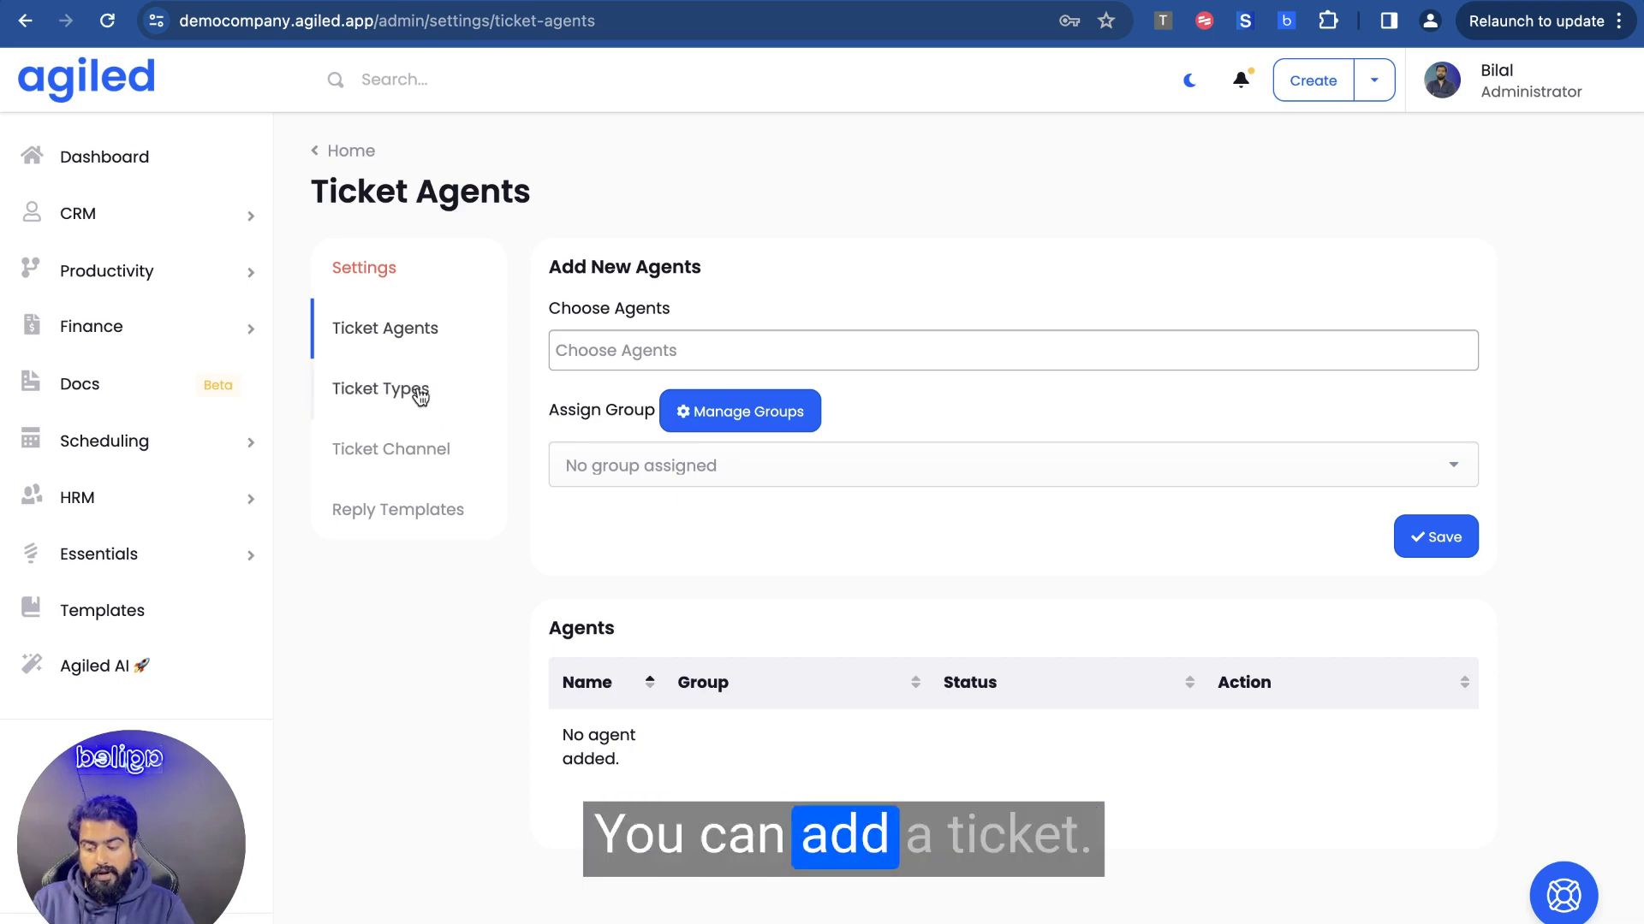
left_click(401, 413)
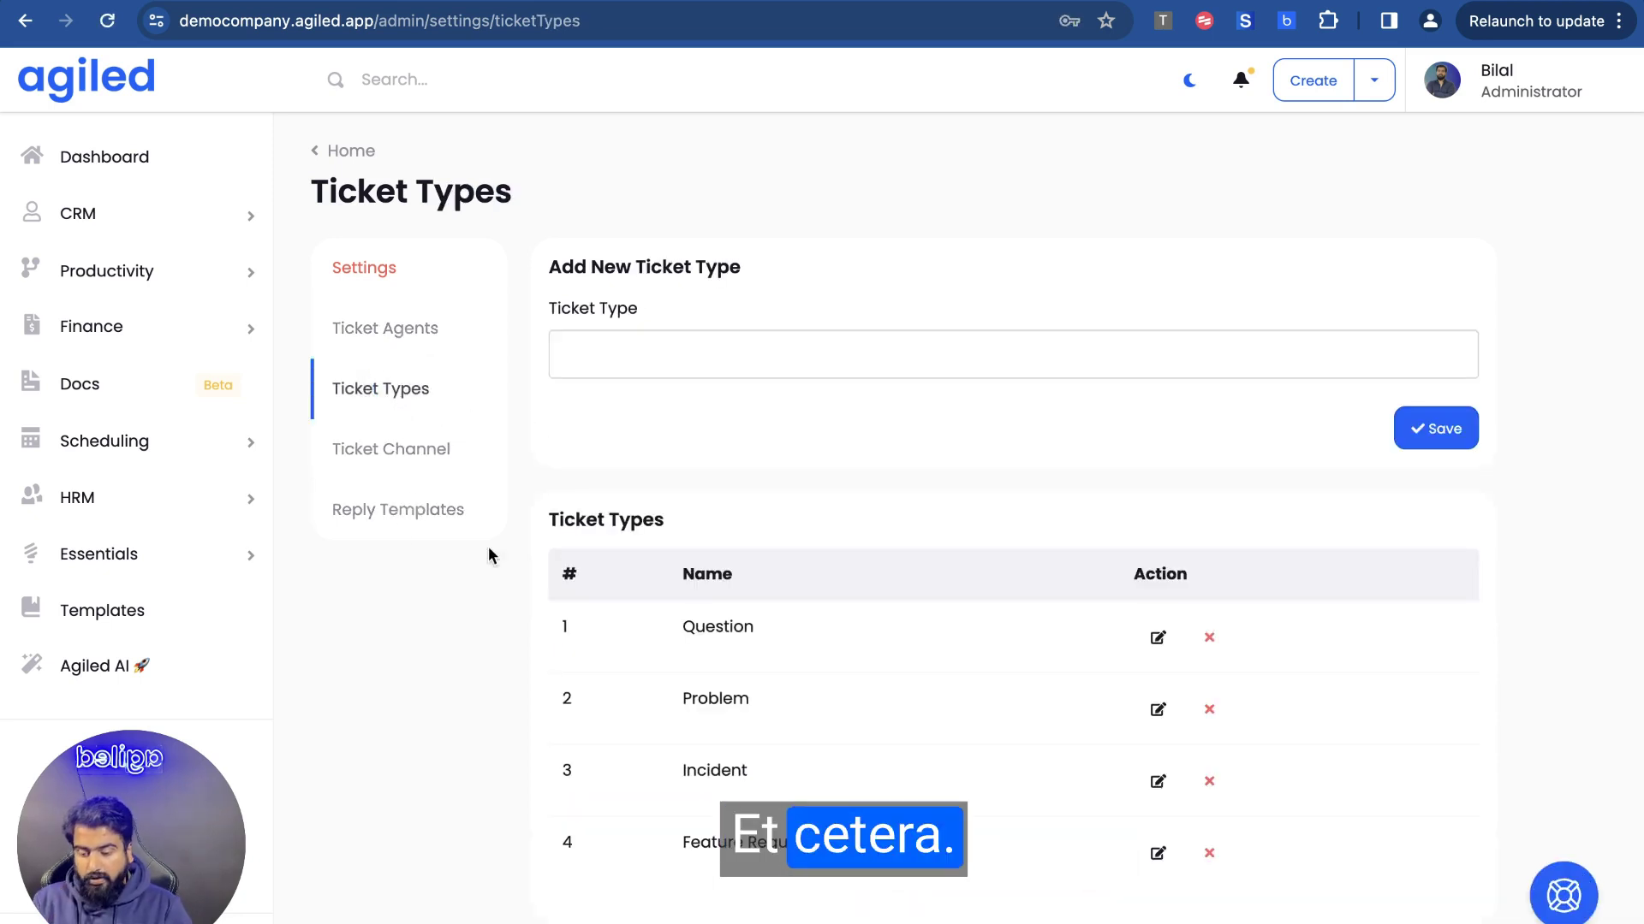
Save a new ticket reply template headed "Default reply" with text saying someone from the team will get back to the requester
scroll(488, 556, "down", 2)
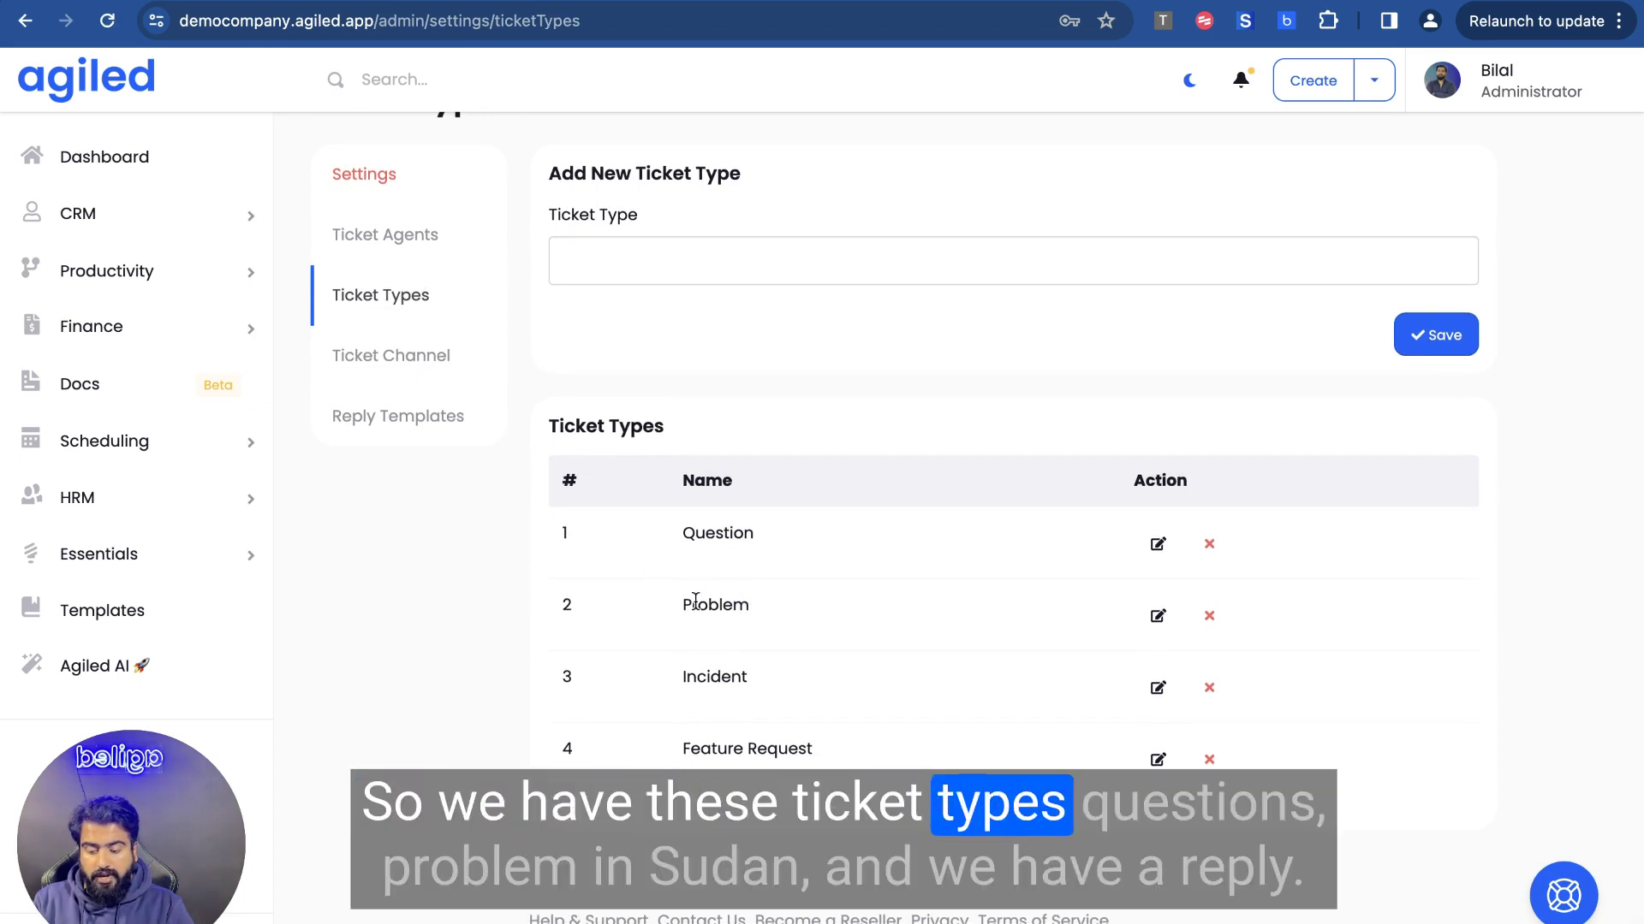
scroll(628, 651, "up", 2)
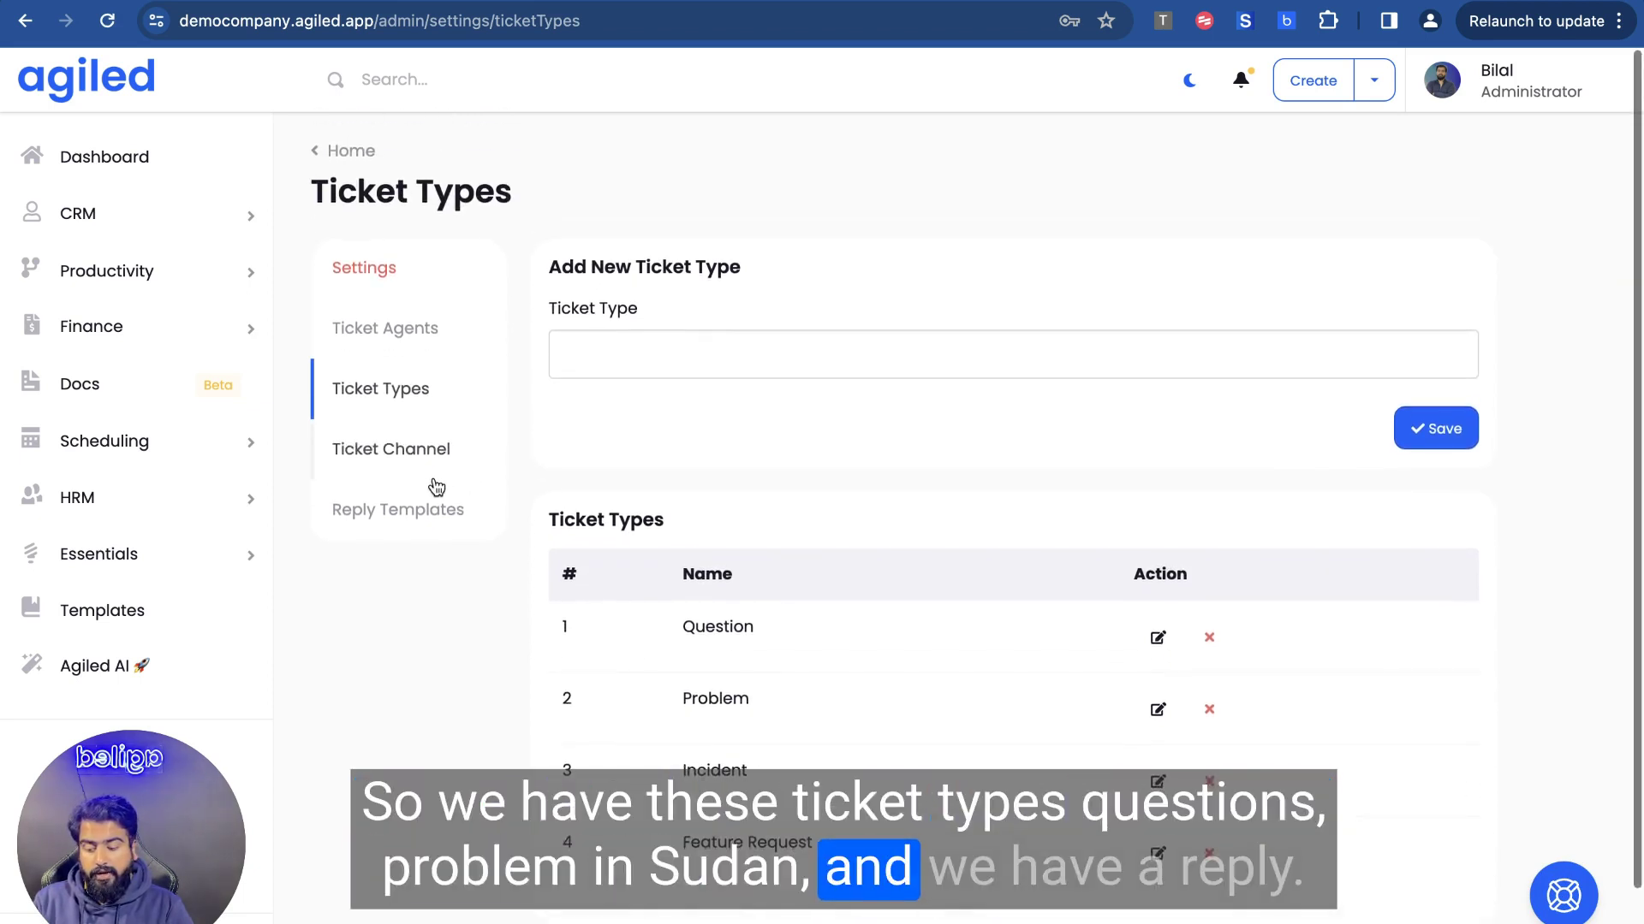
left_click(399, 518)
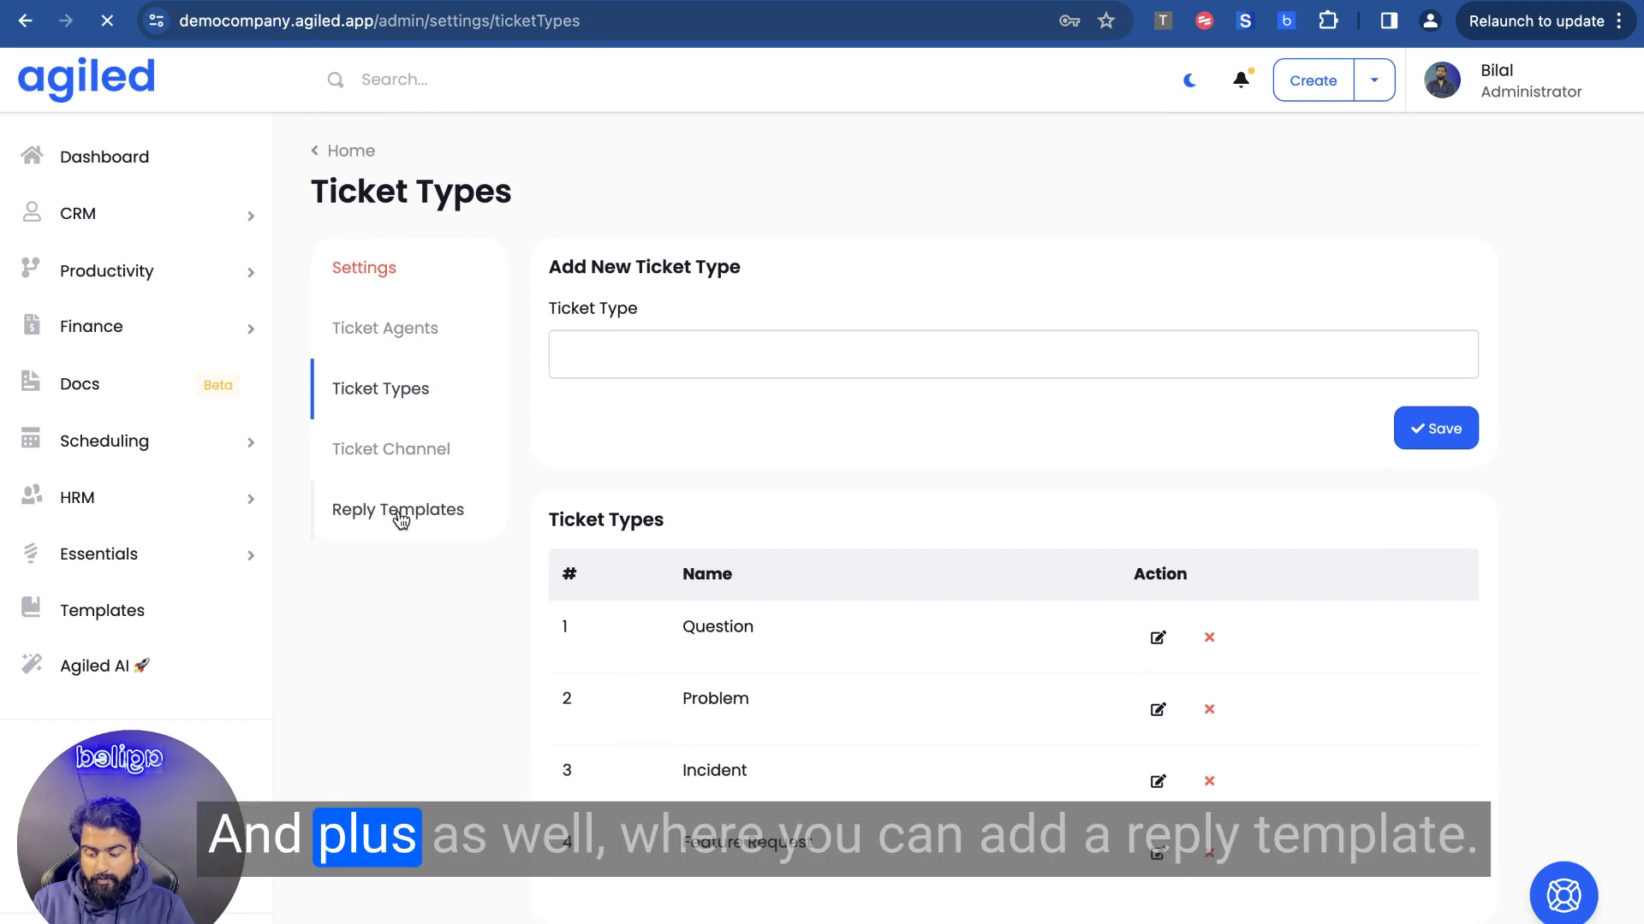
scroll(660, 613, "down", 1)
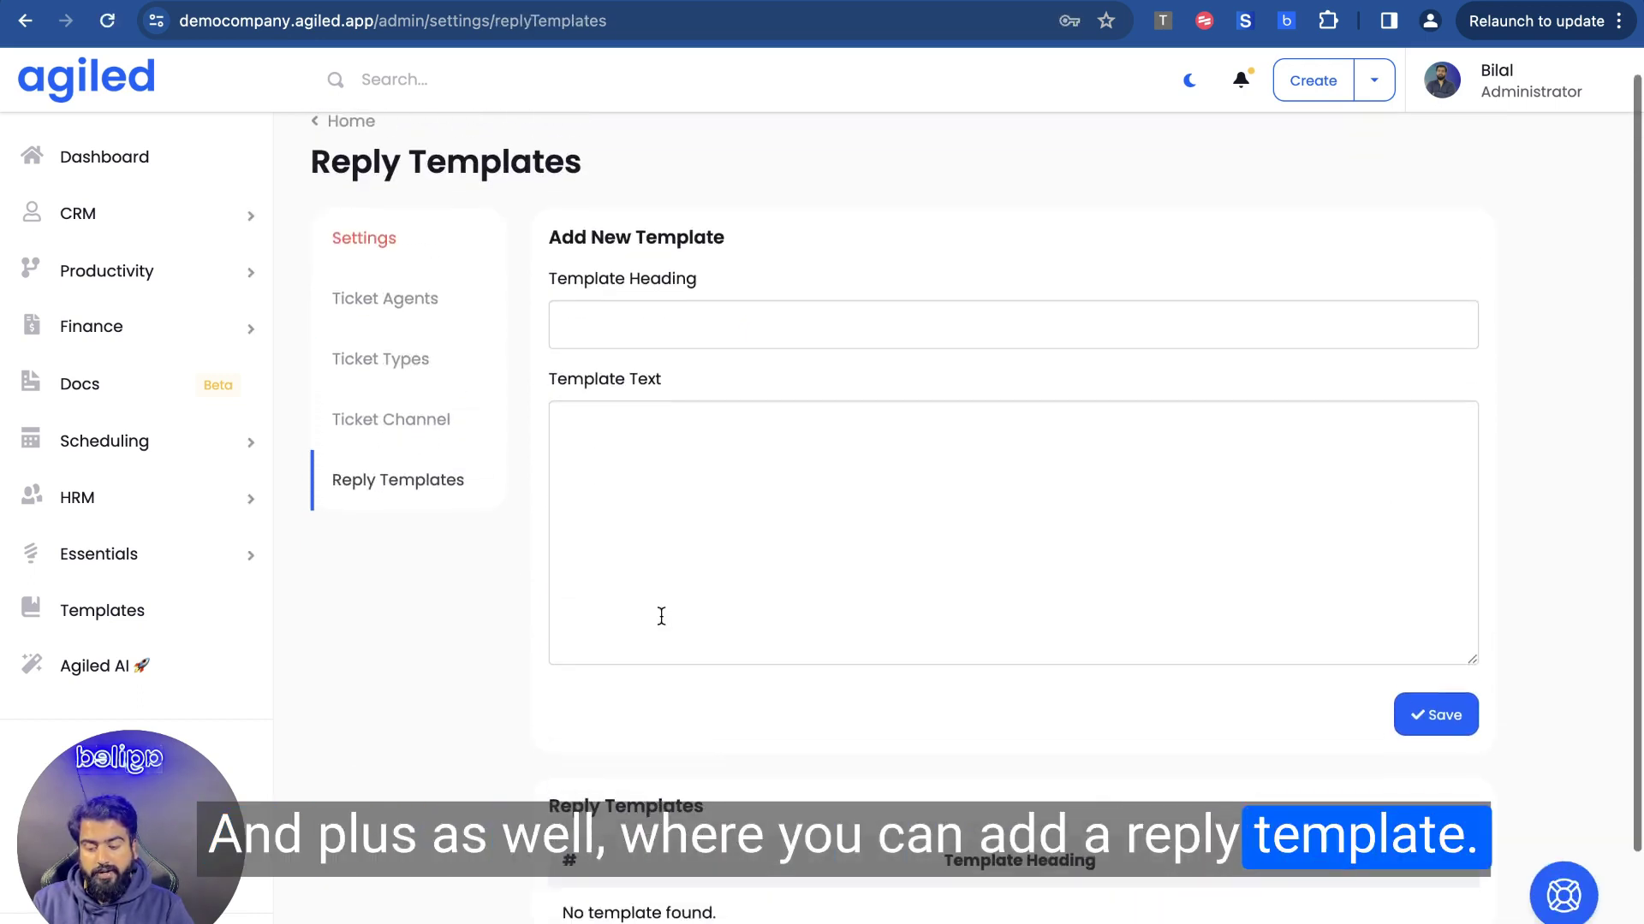
left_click(668, 333)
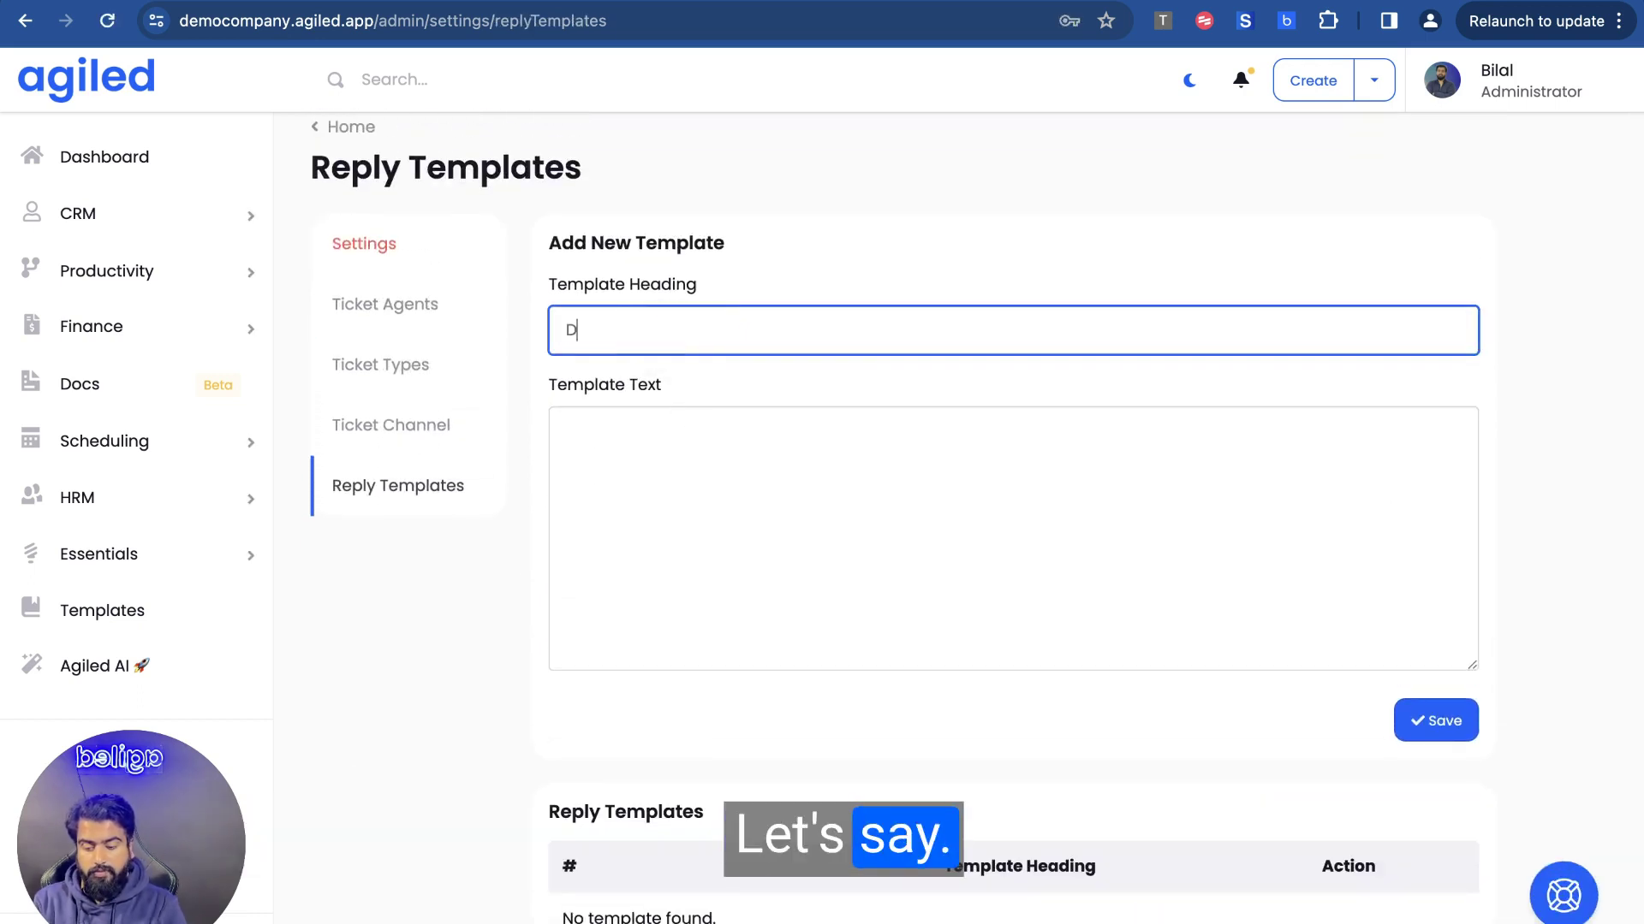
type("Default reply")
left_click(566, 430)
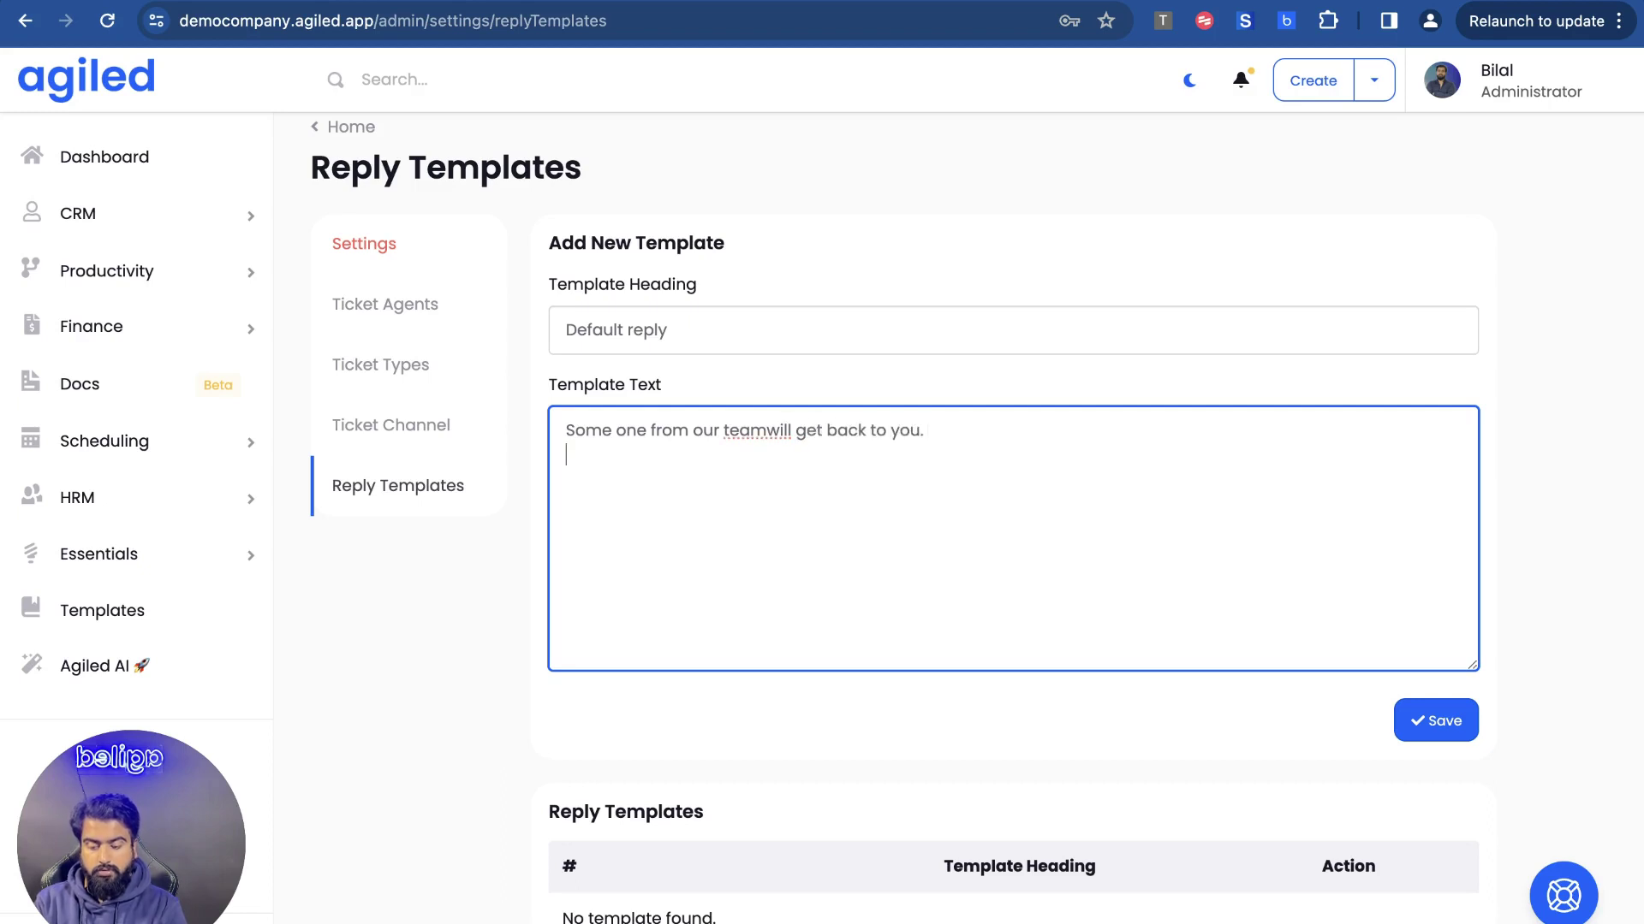
left_click(1428, 722)
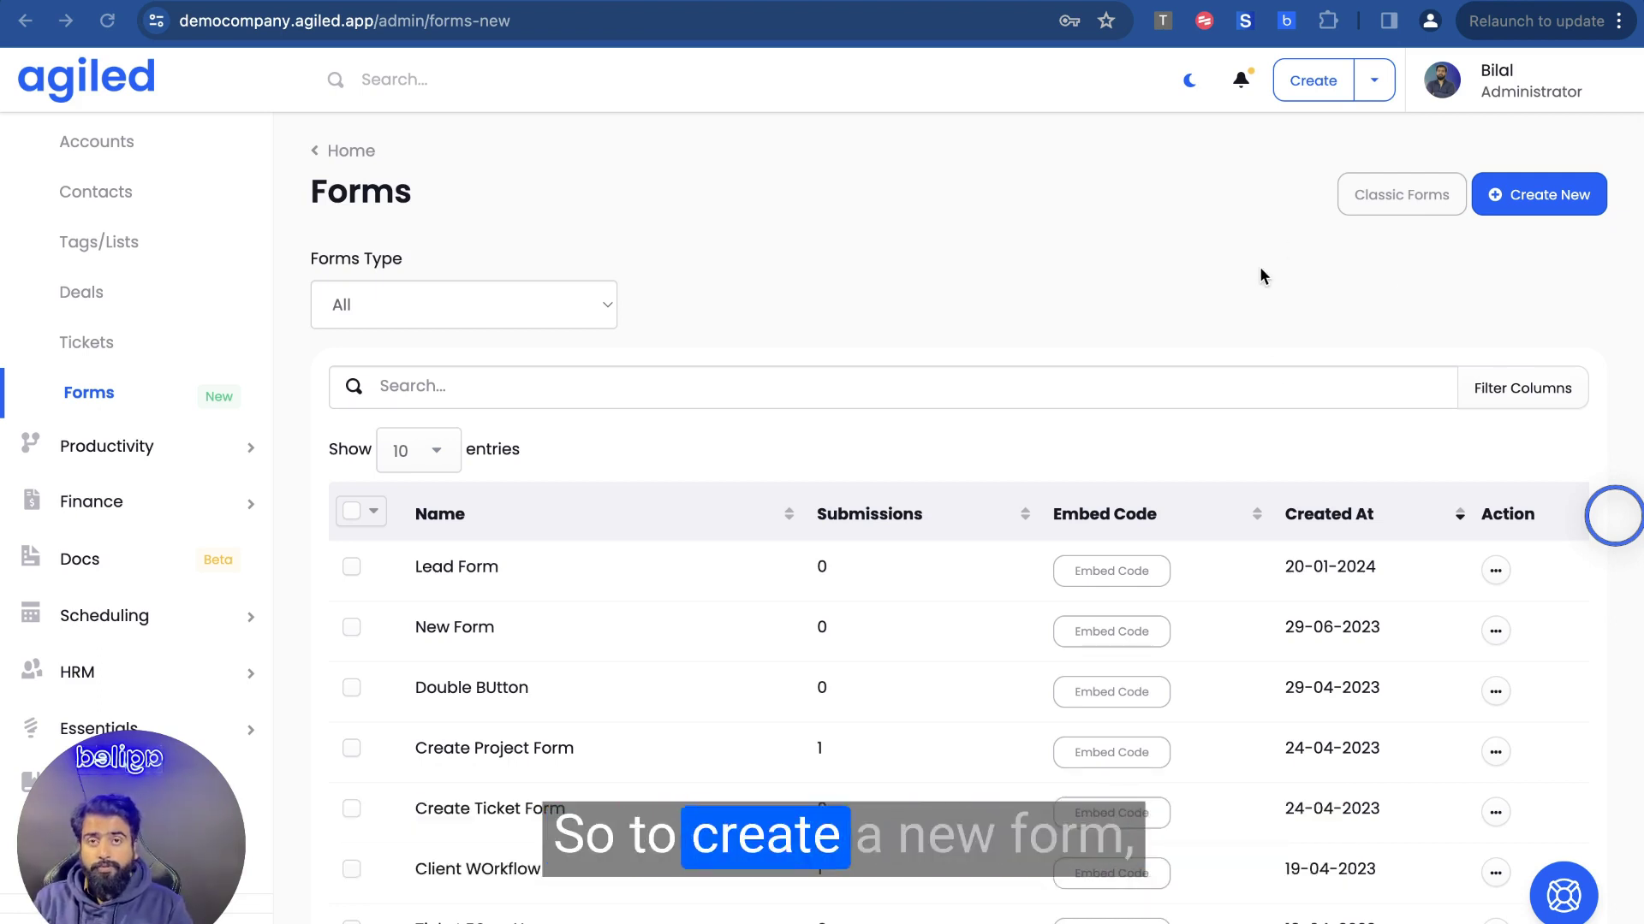
Start a new form and name it Contact Us
left_click(1554, 203)
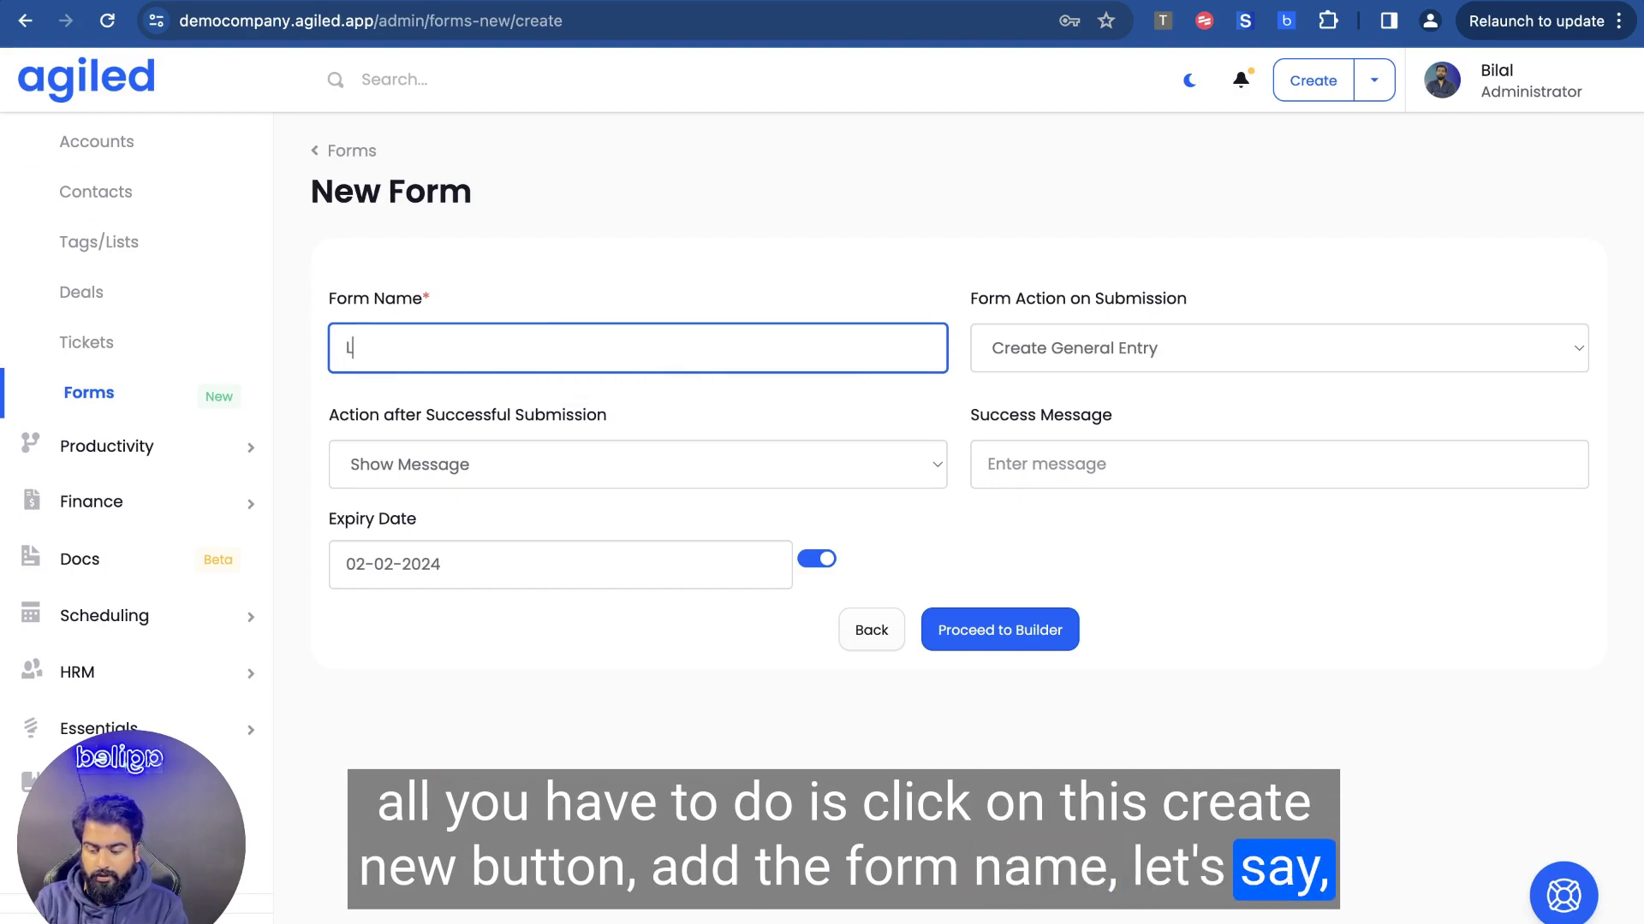
key("BackSpace")
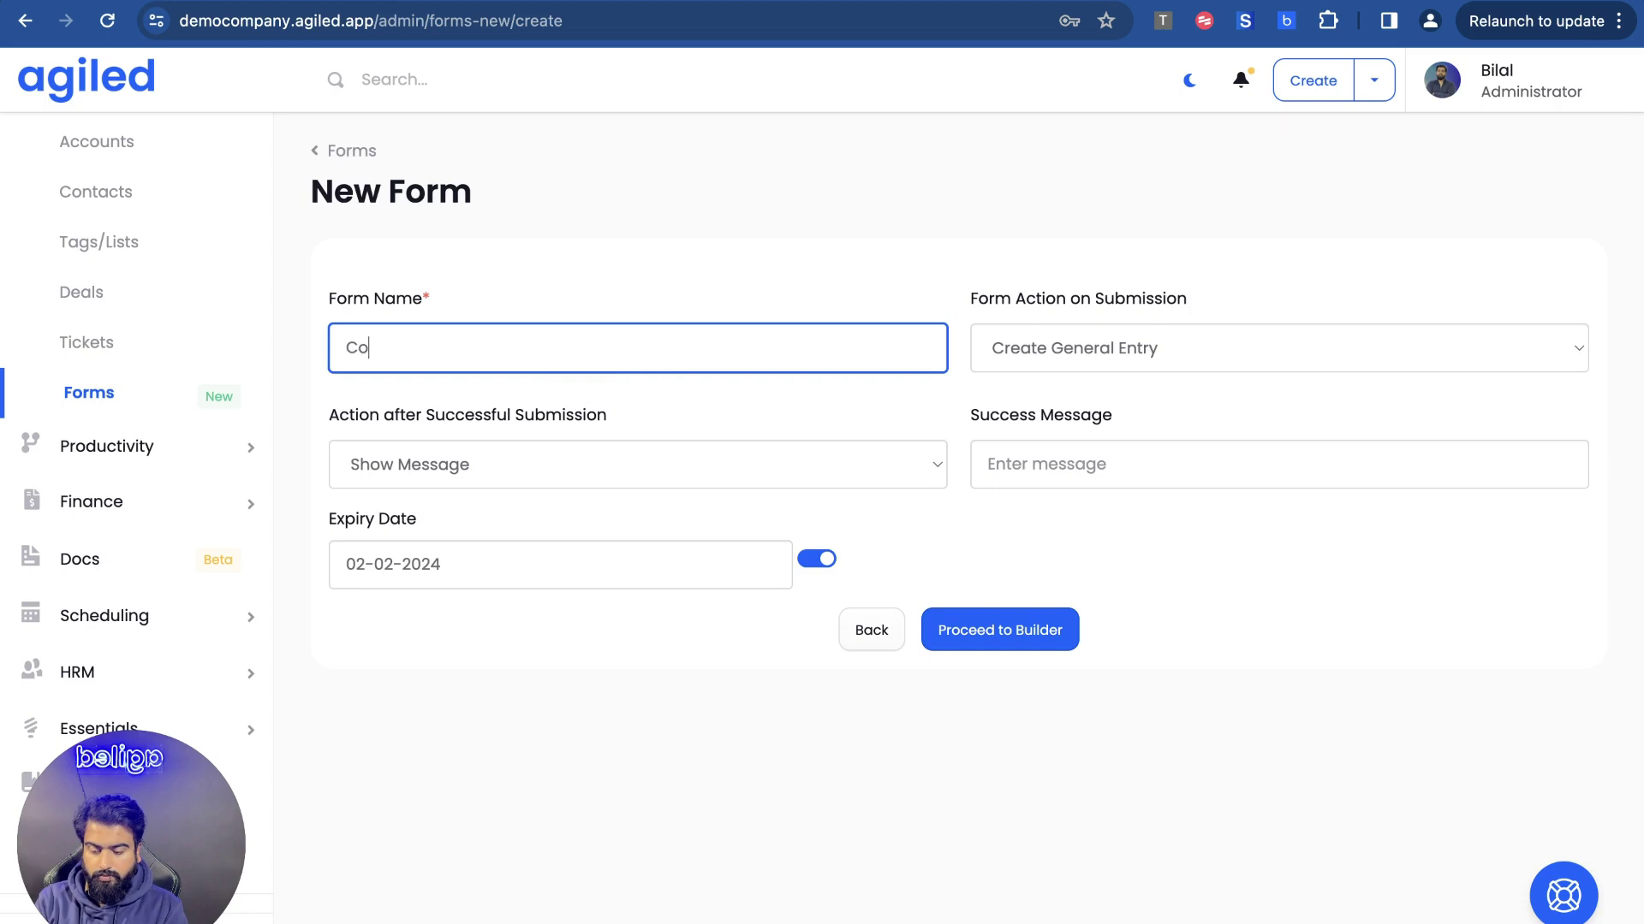
left_click(1081, 362)
left_click(973, 244)
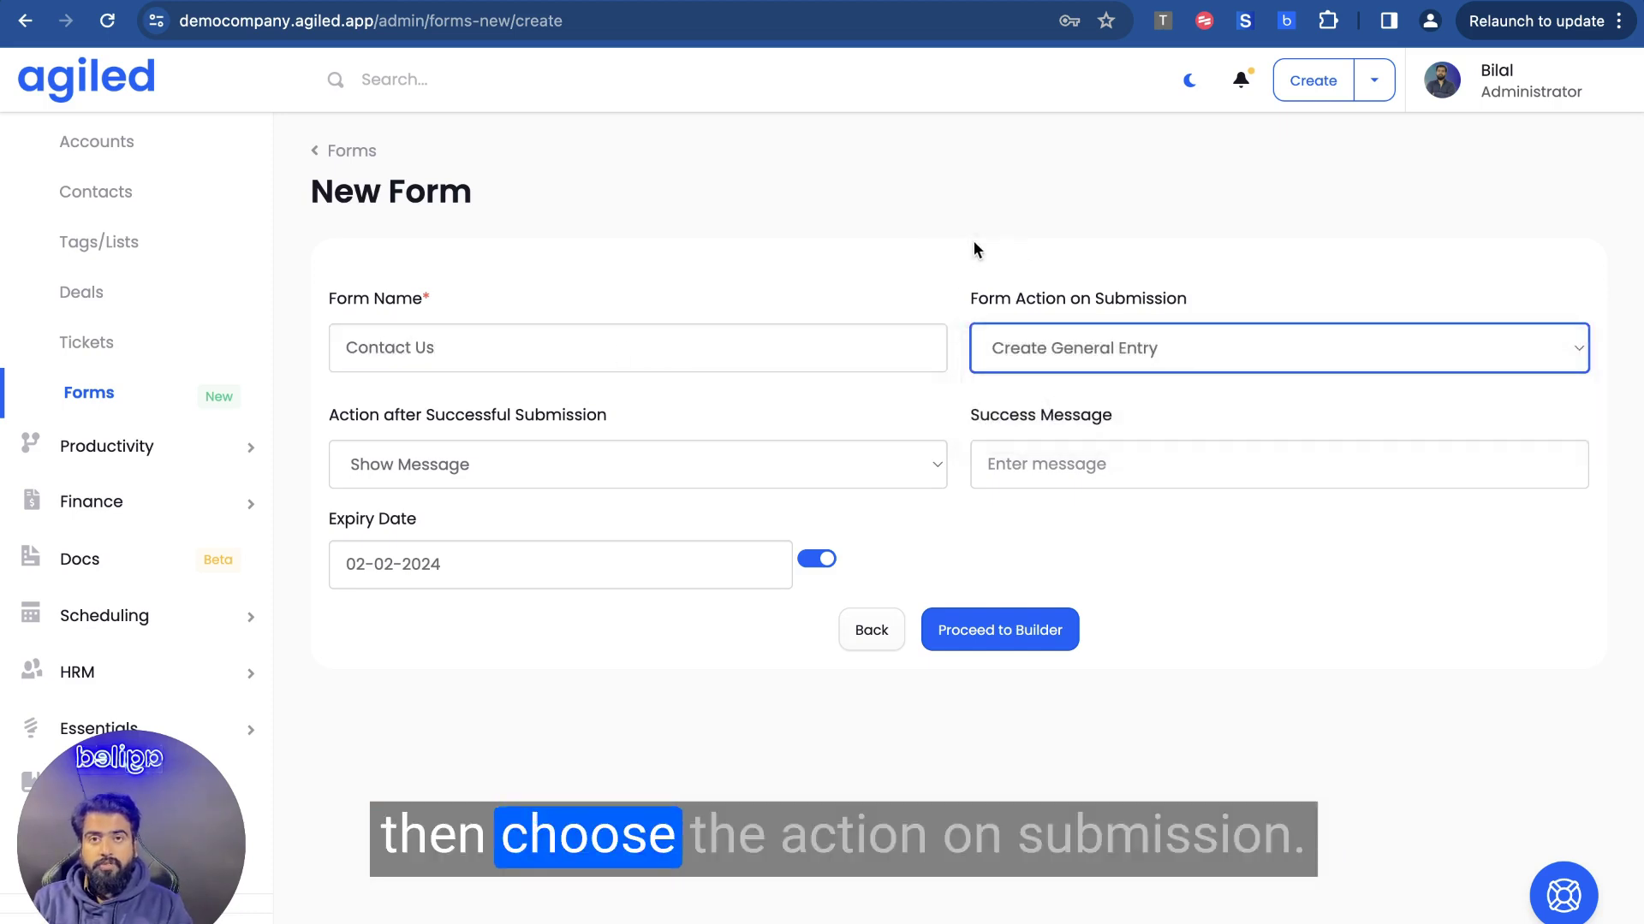
Try Create Lead and Create Client as the form's submission action and look at the options each one offers
left_click(1042, 345)
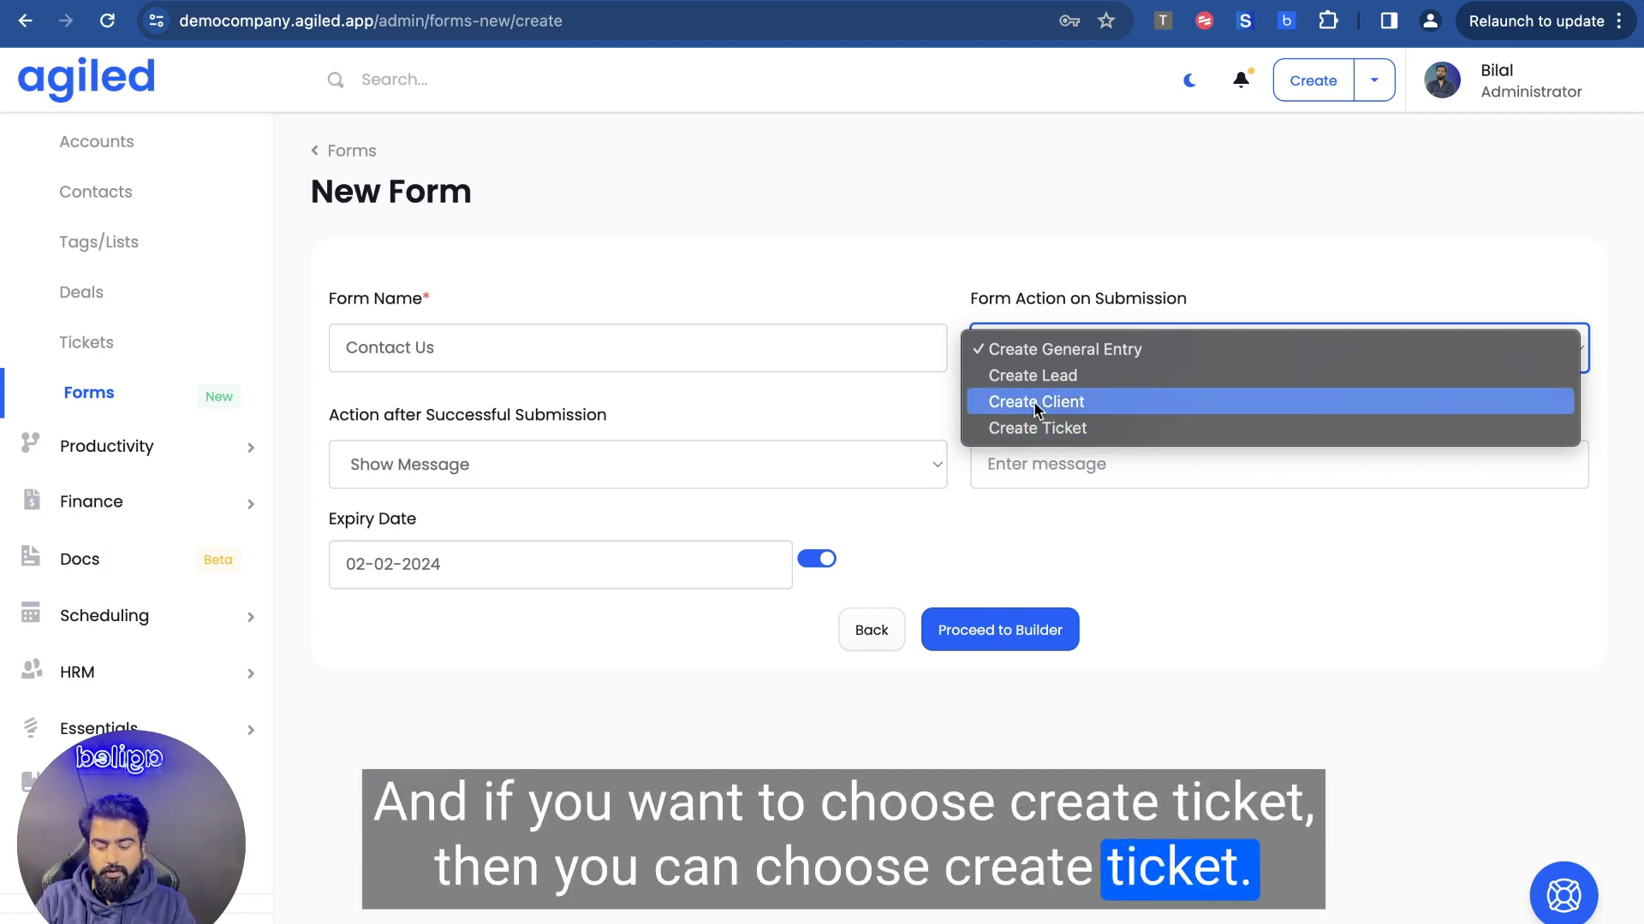
left_click(1050, 377)
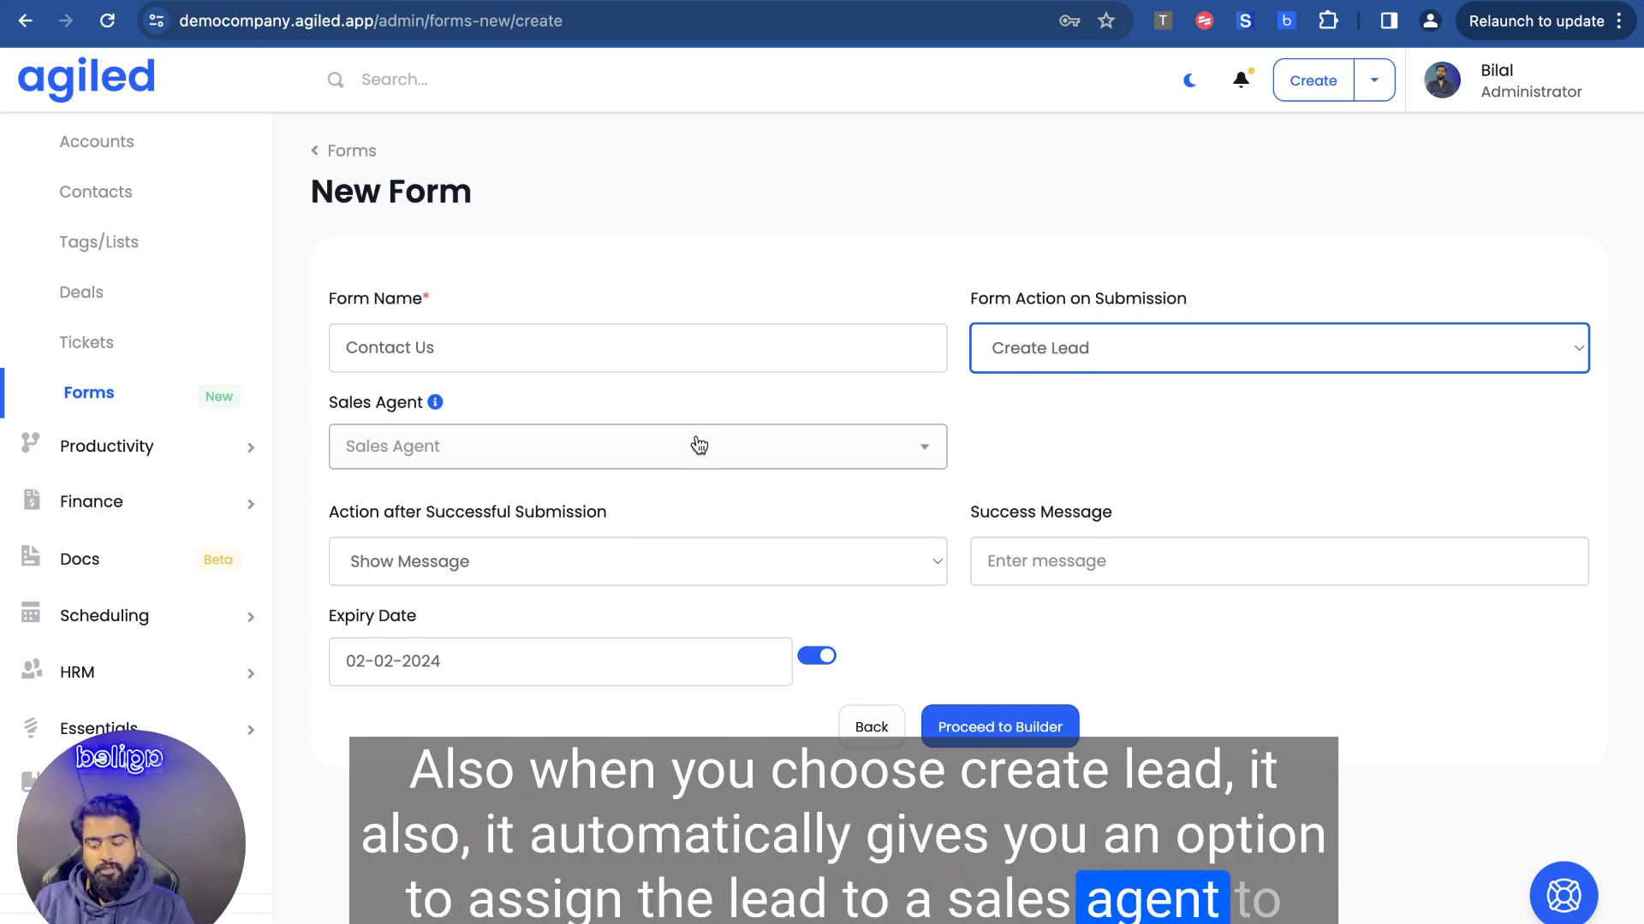
left_click(756, 562)
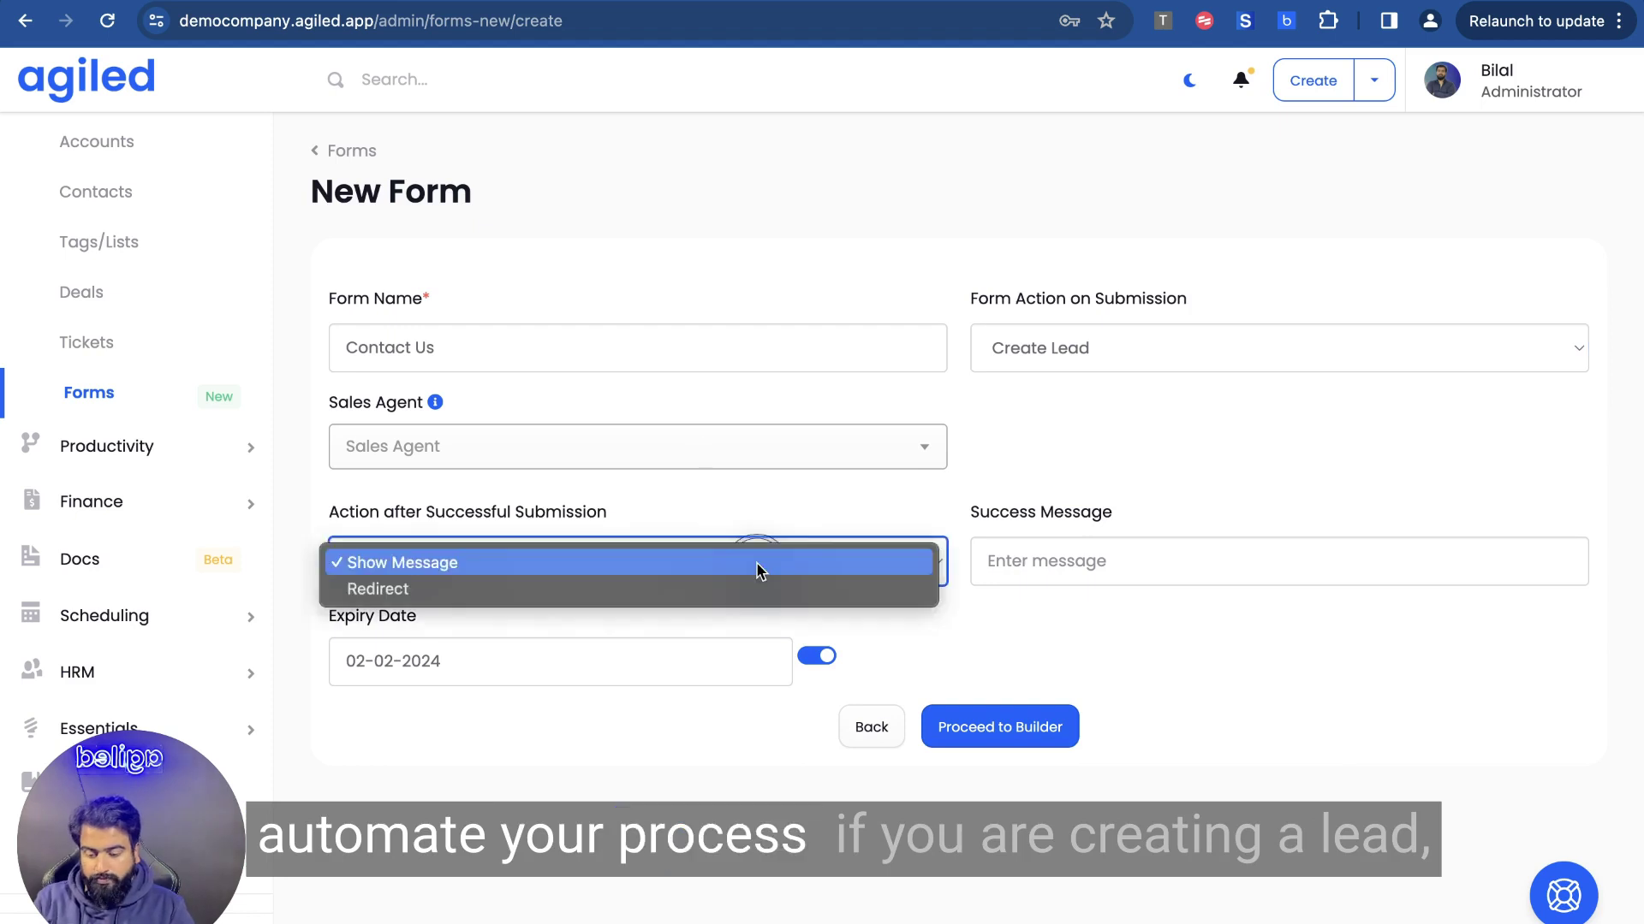
left_click(1101, 331)
left_click(1101, 330)
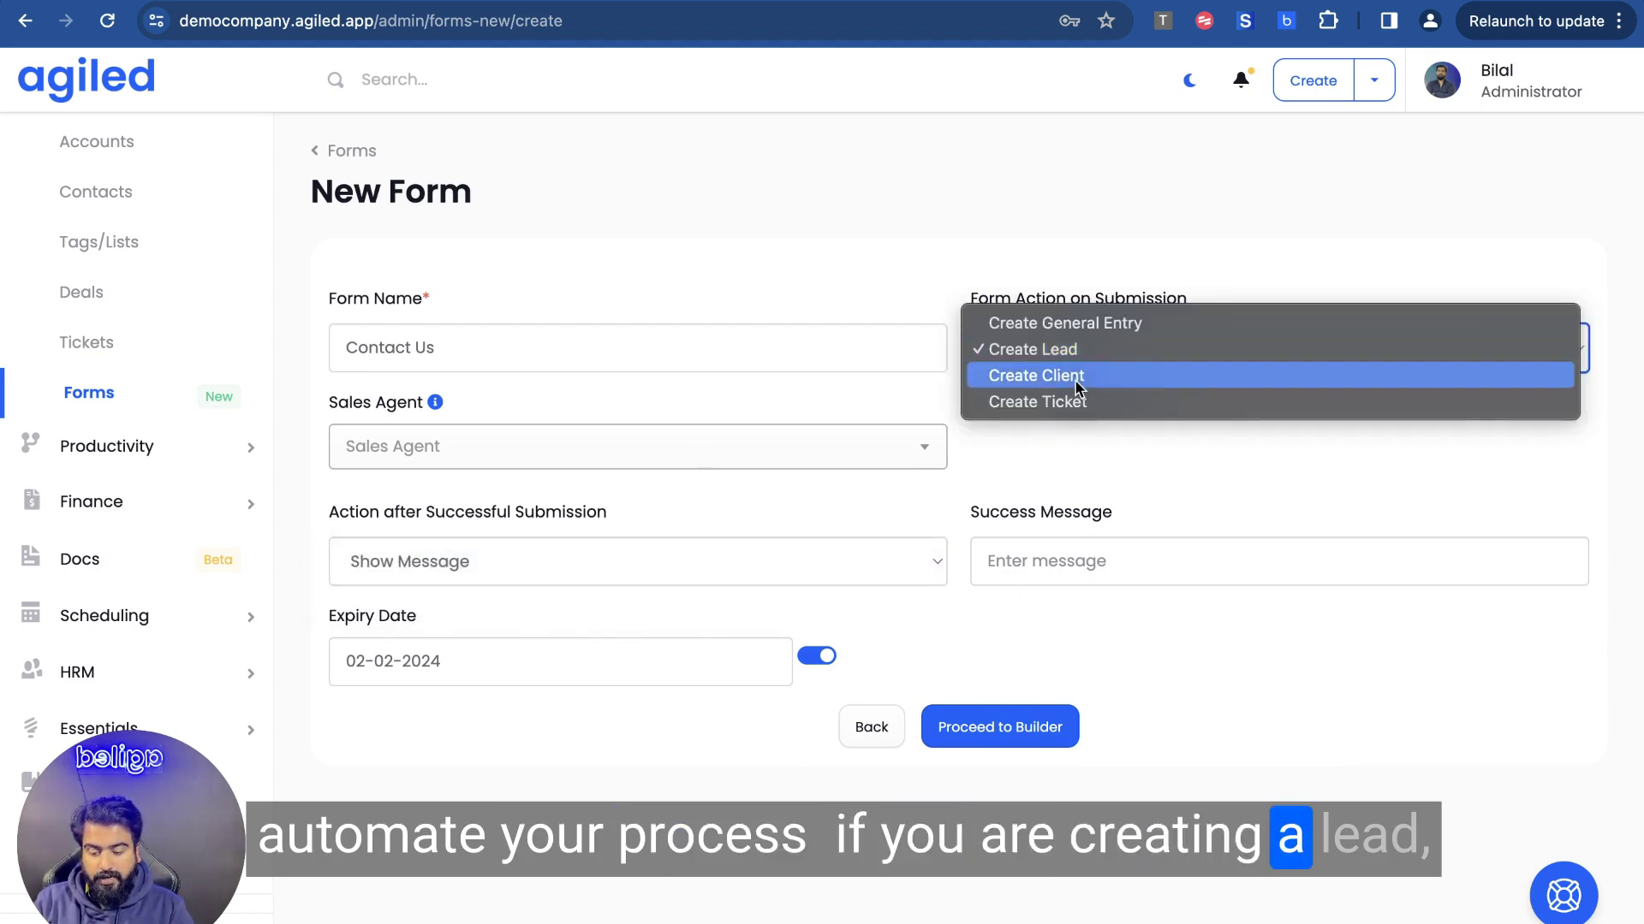
left_click(1104, 370)
scroll(744, 510, "down", 2)
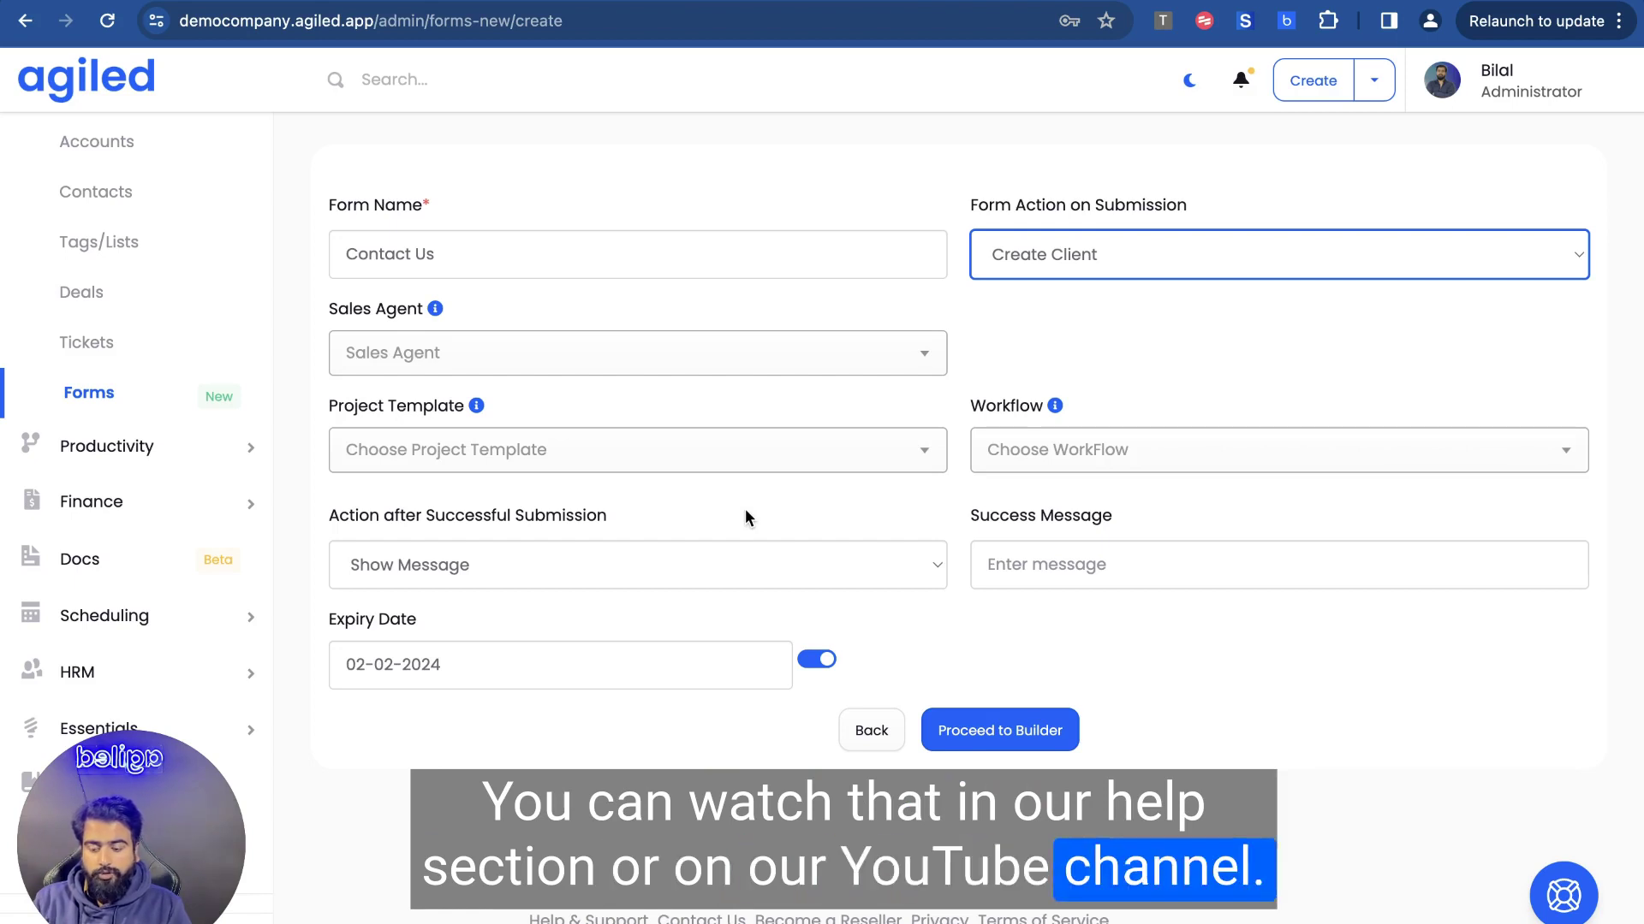
scroll(632, 473, "down", 1)
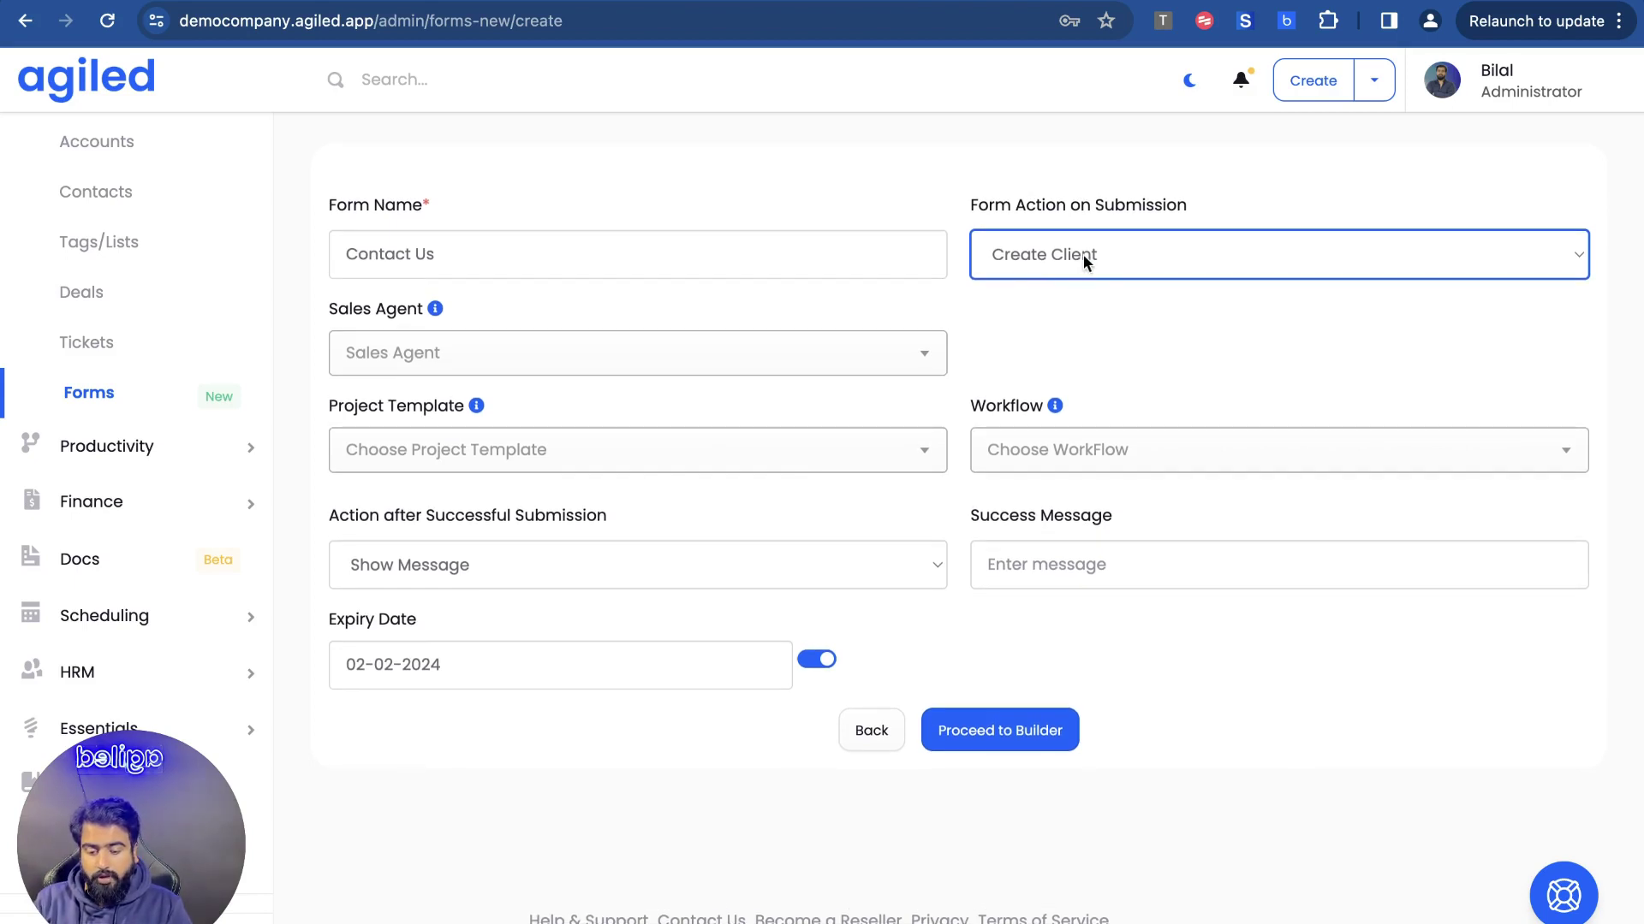
Try Create Ticket as the form's submission action, look at its agent choice, and return the action to Create General Entry
left_click(1084, 253)
left_click(1070, 286)
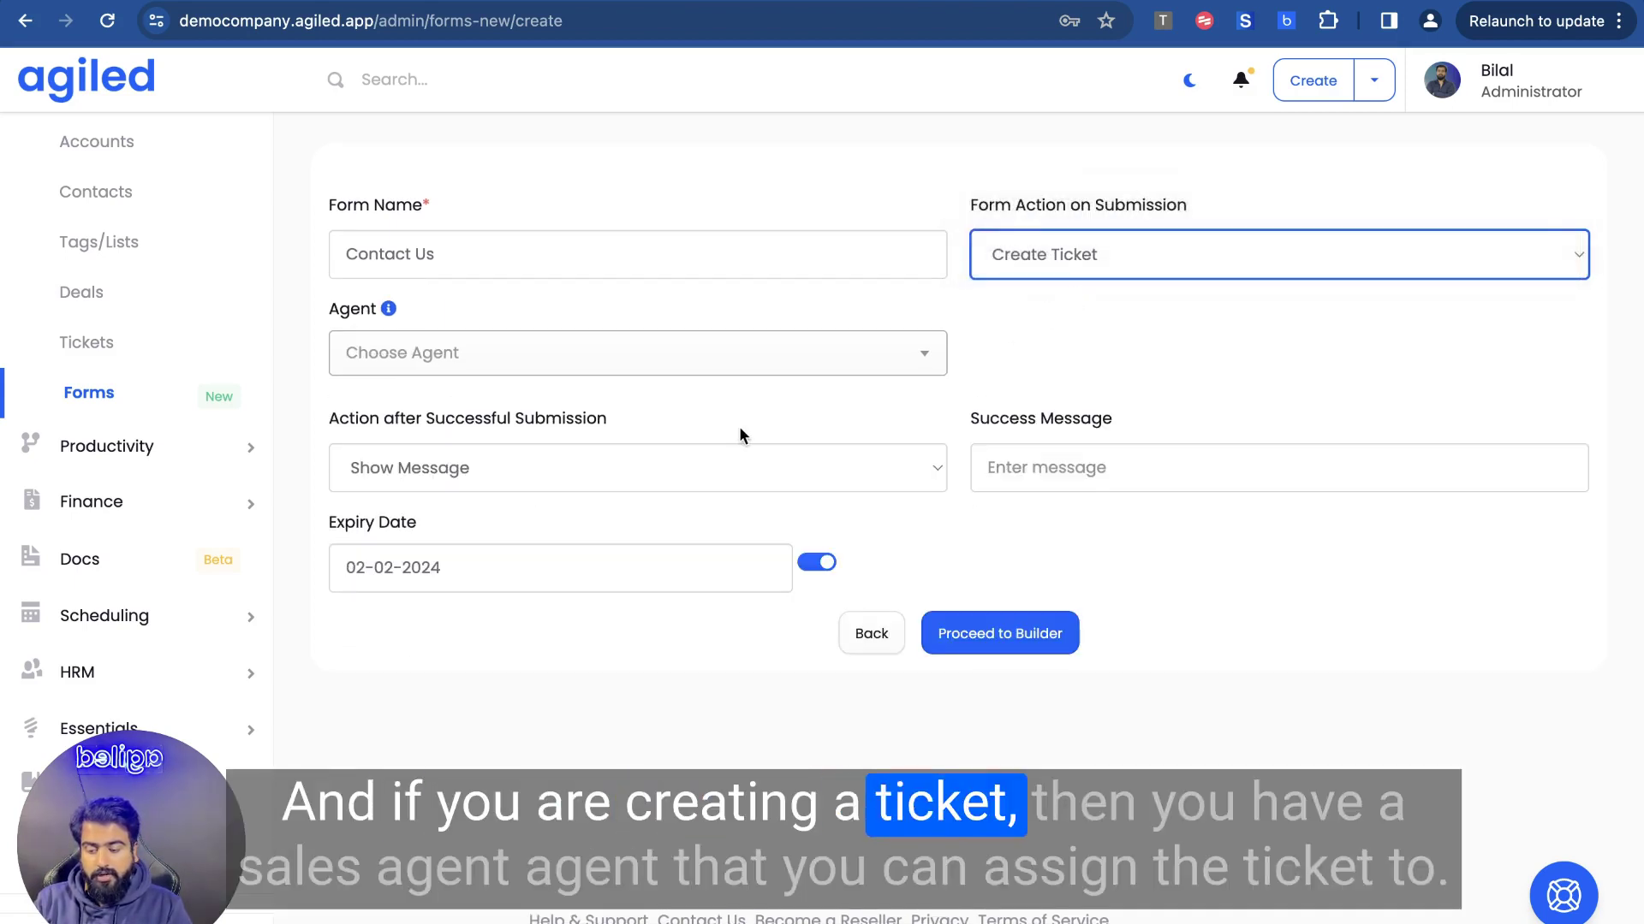
left_click(704, 366)
left_click(970, 322)
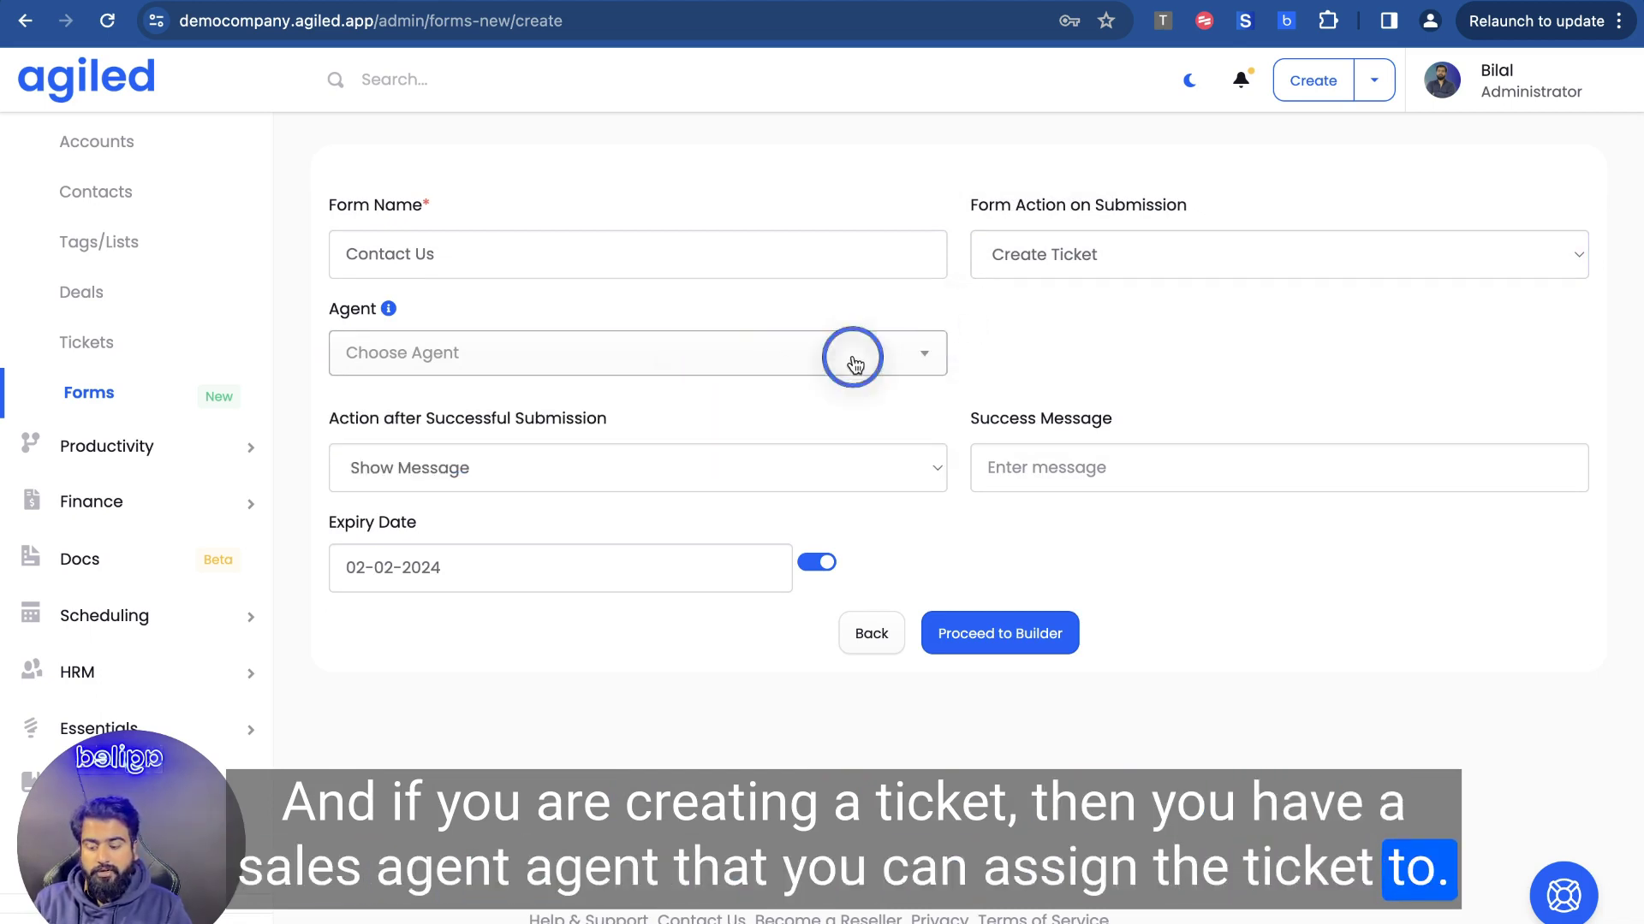
left_click(1059, 260)
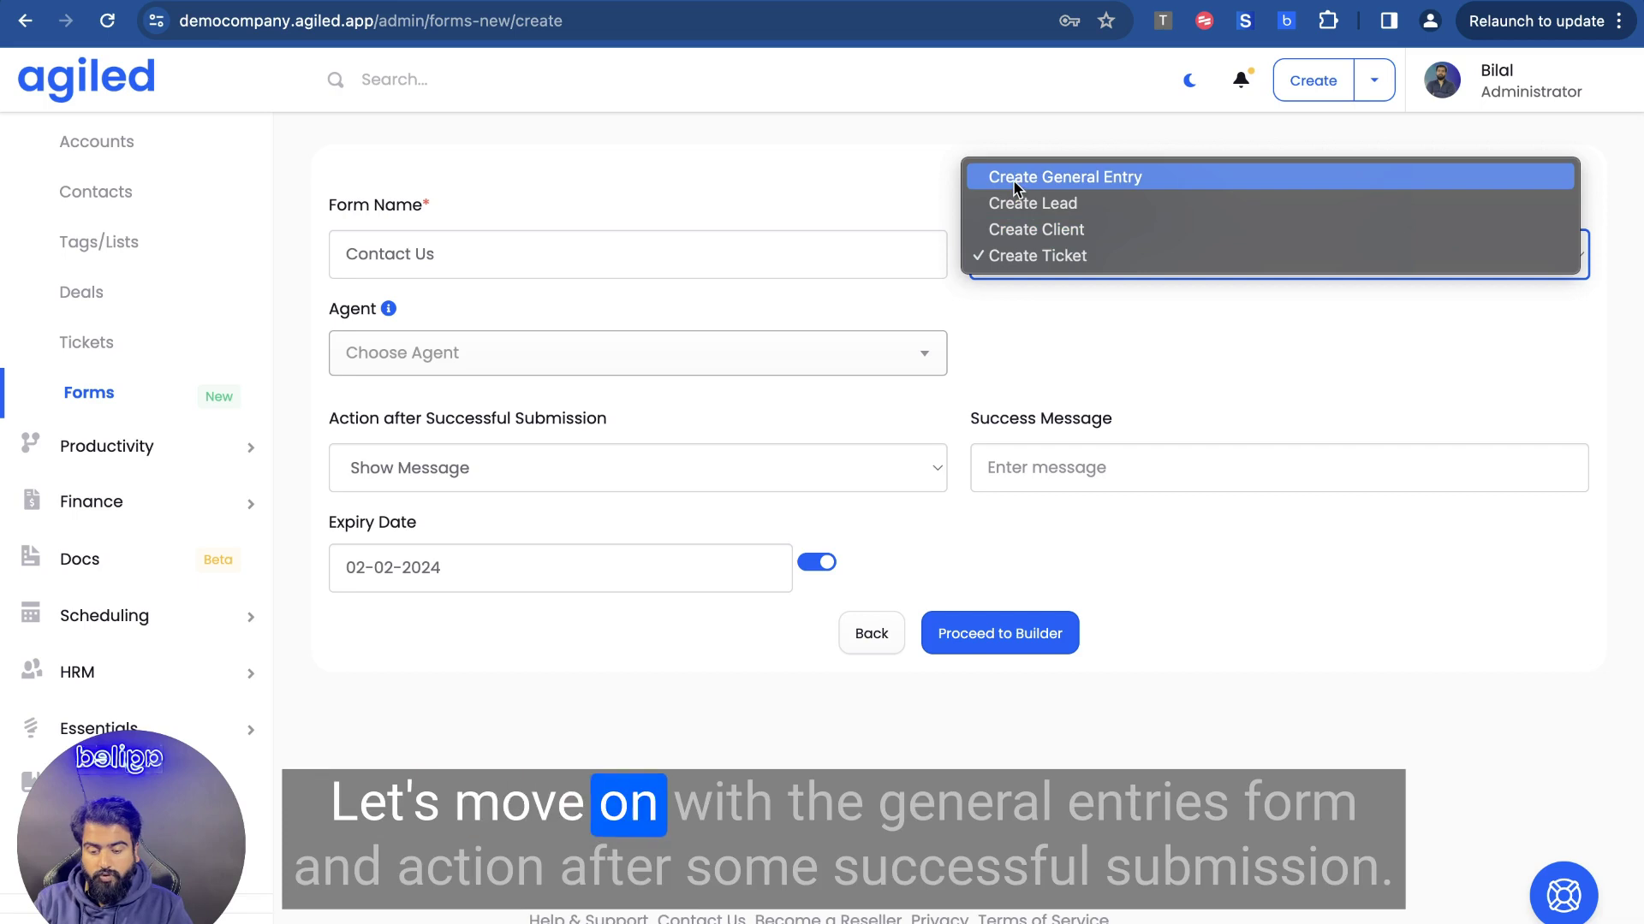
left_click(1015, 178)
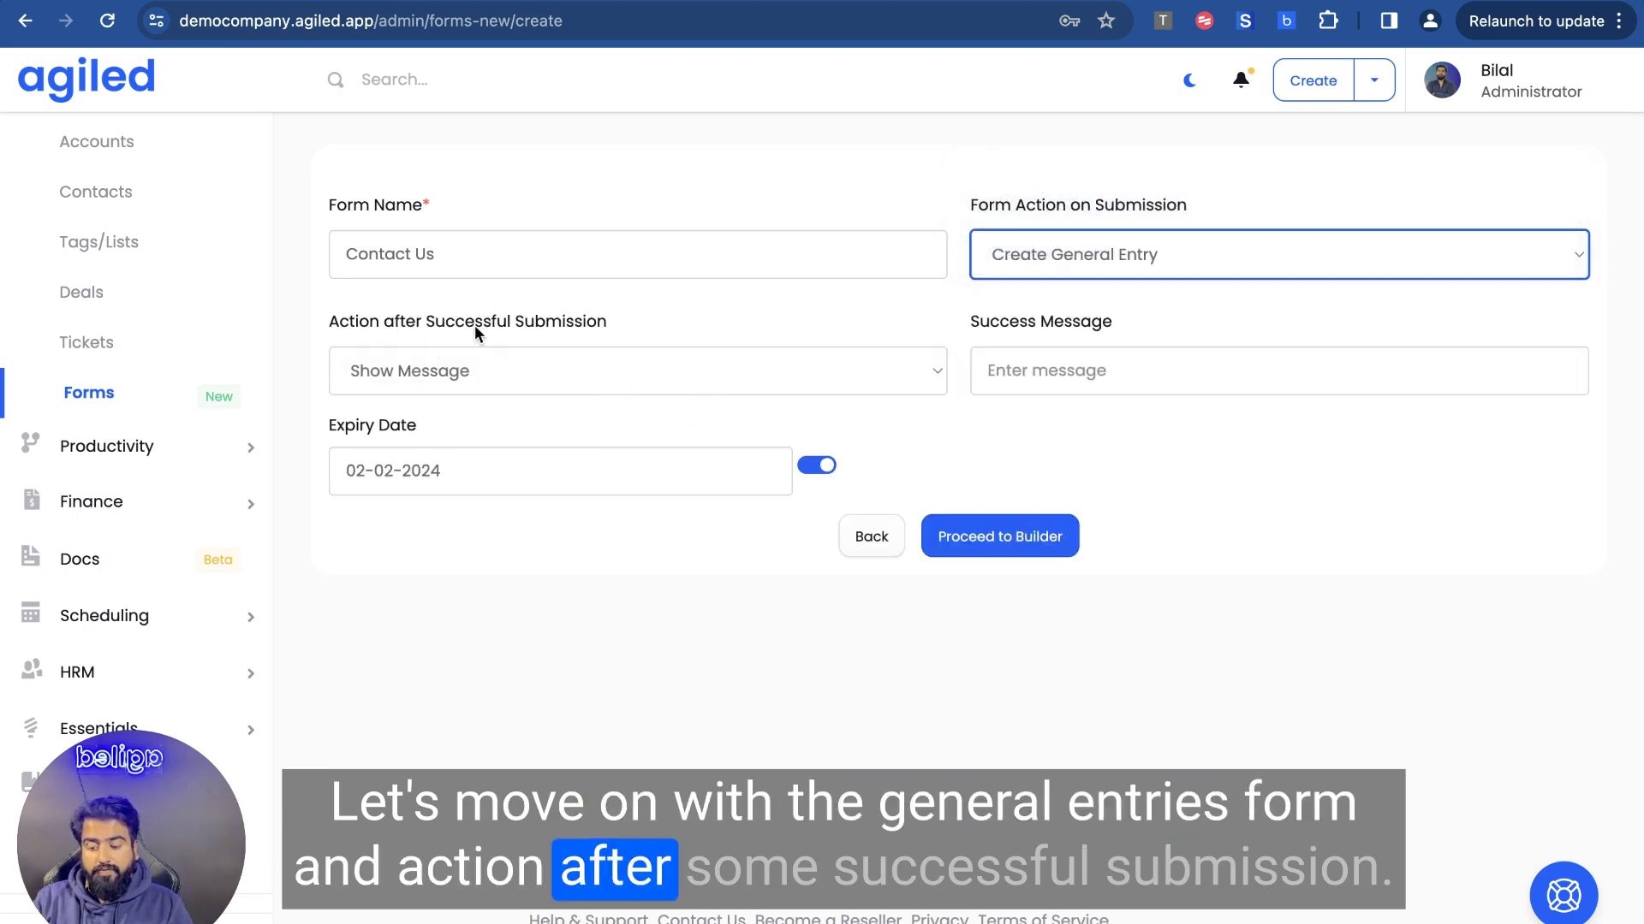
Set the action after successful submission to Redirect and proceed to the form builder with the expiry date turned off
left_click(500, 358)
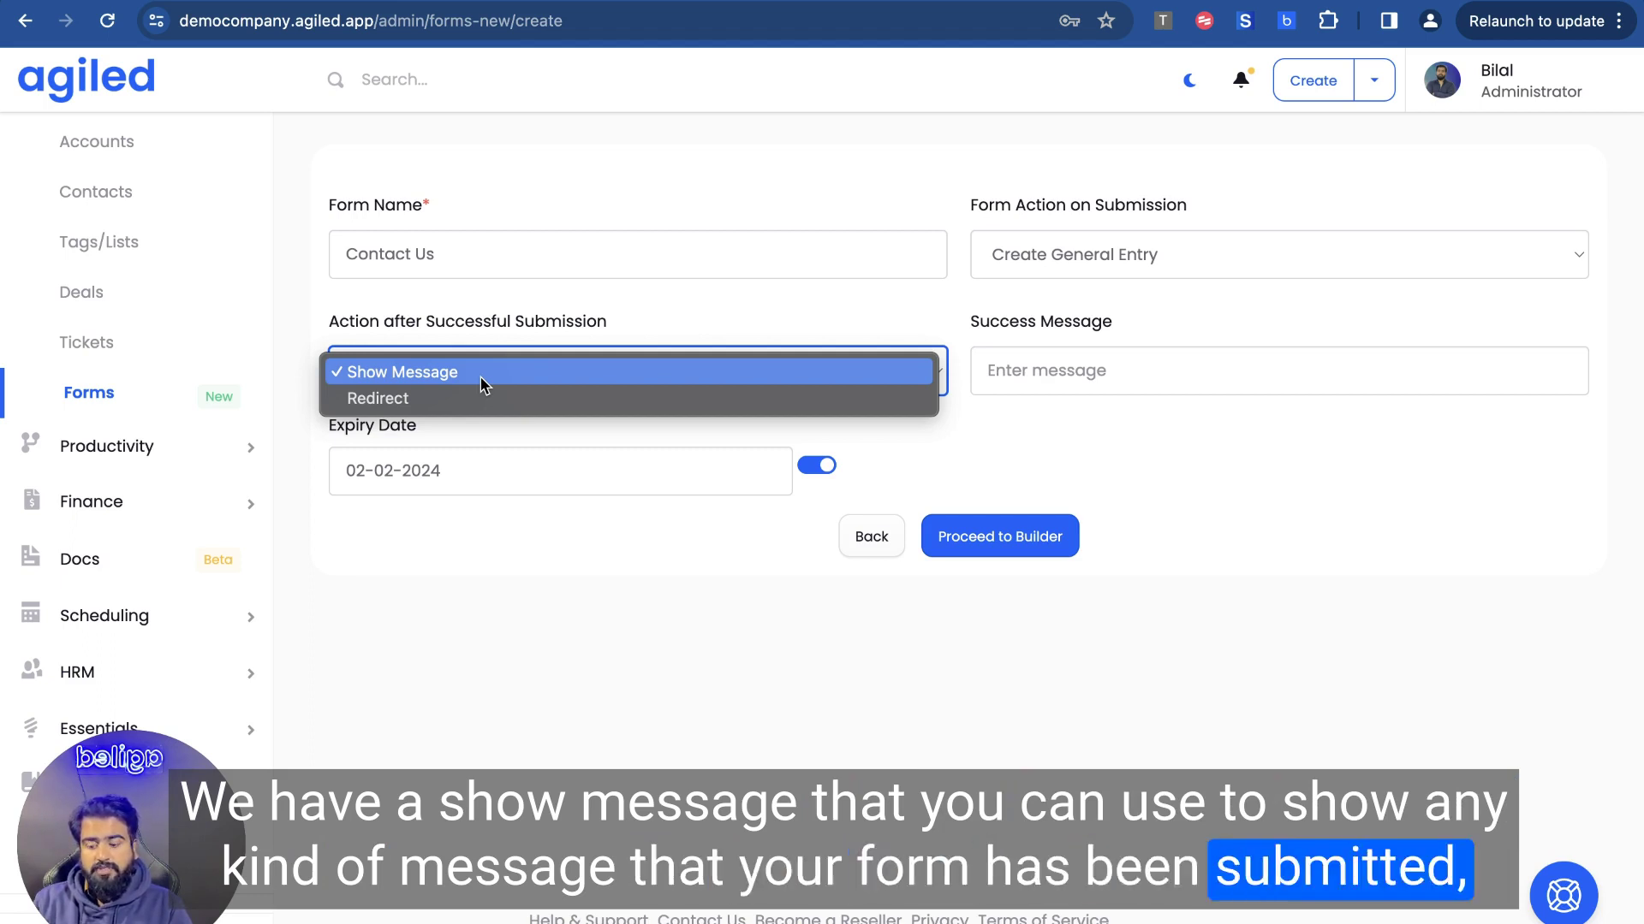
left_click(455, 398)
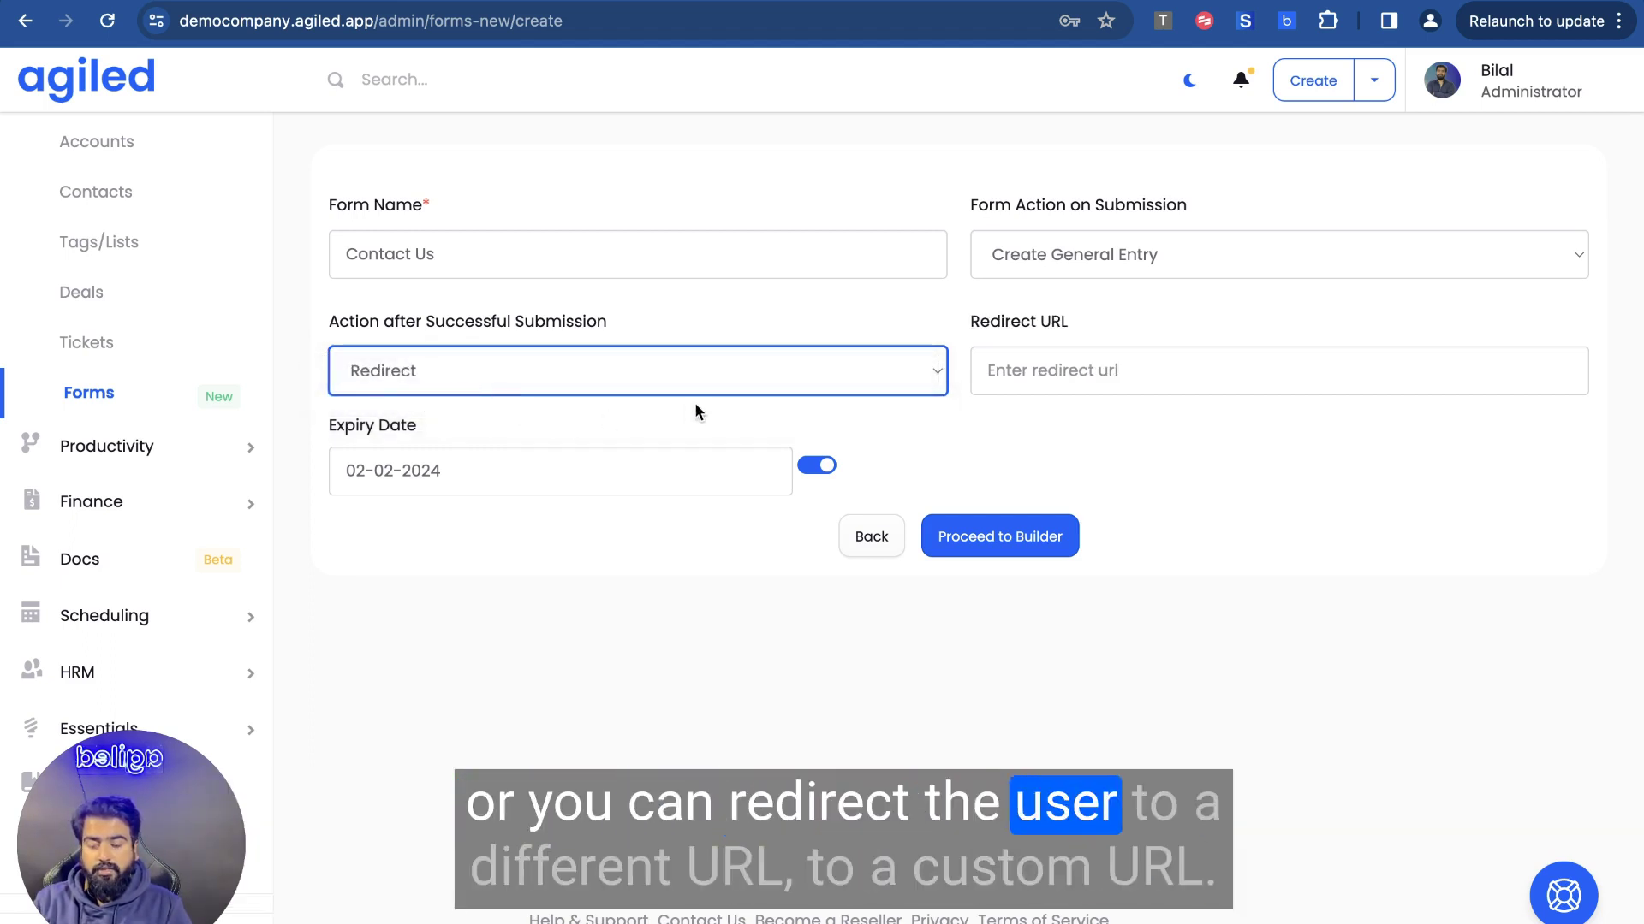
left_click(938, 415)
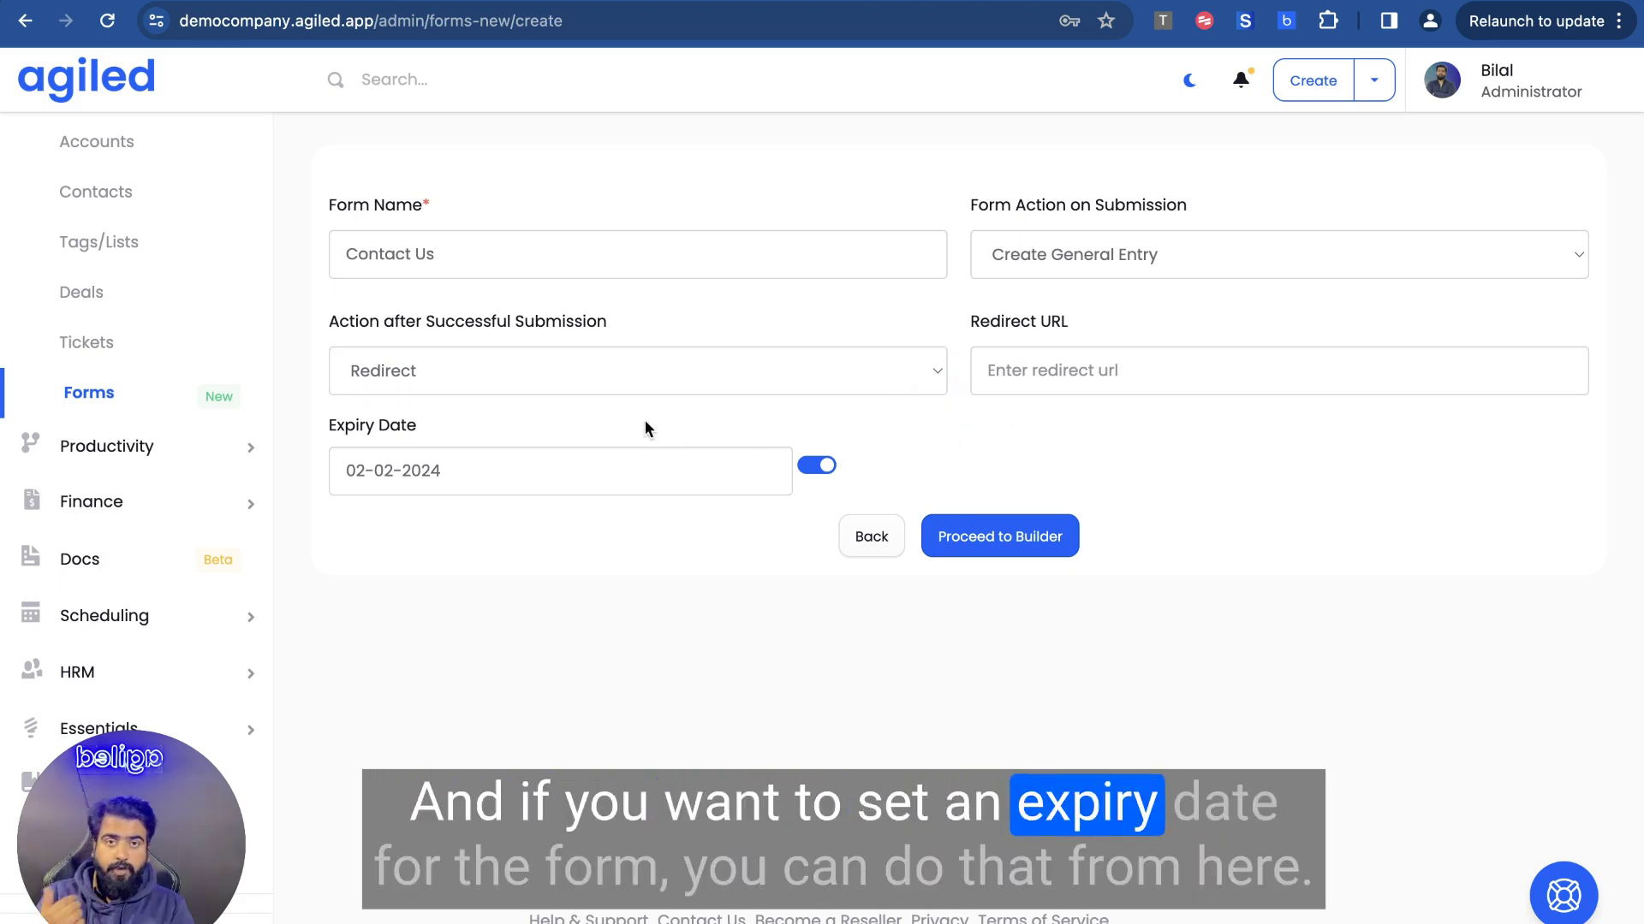
left_click(821, 468)
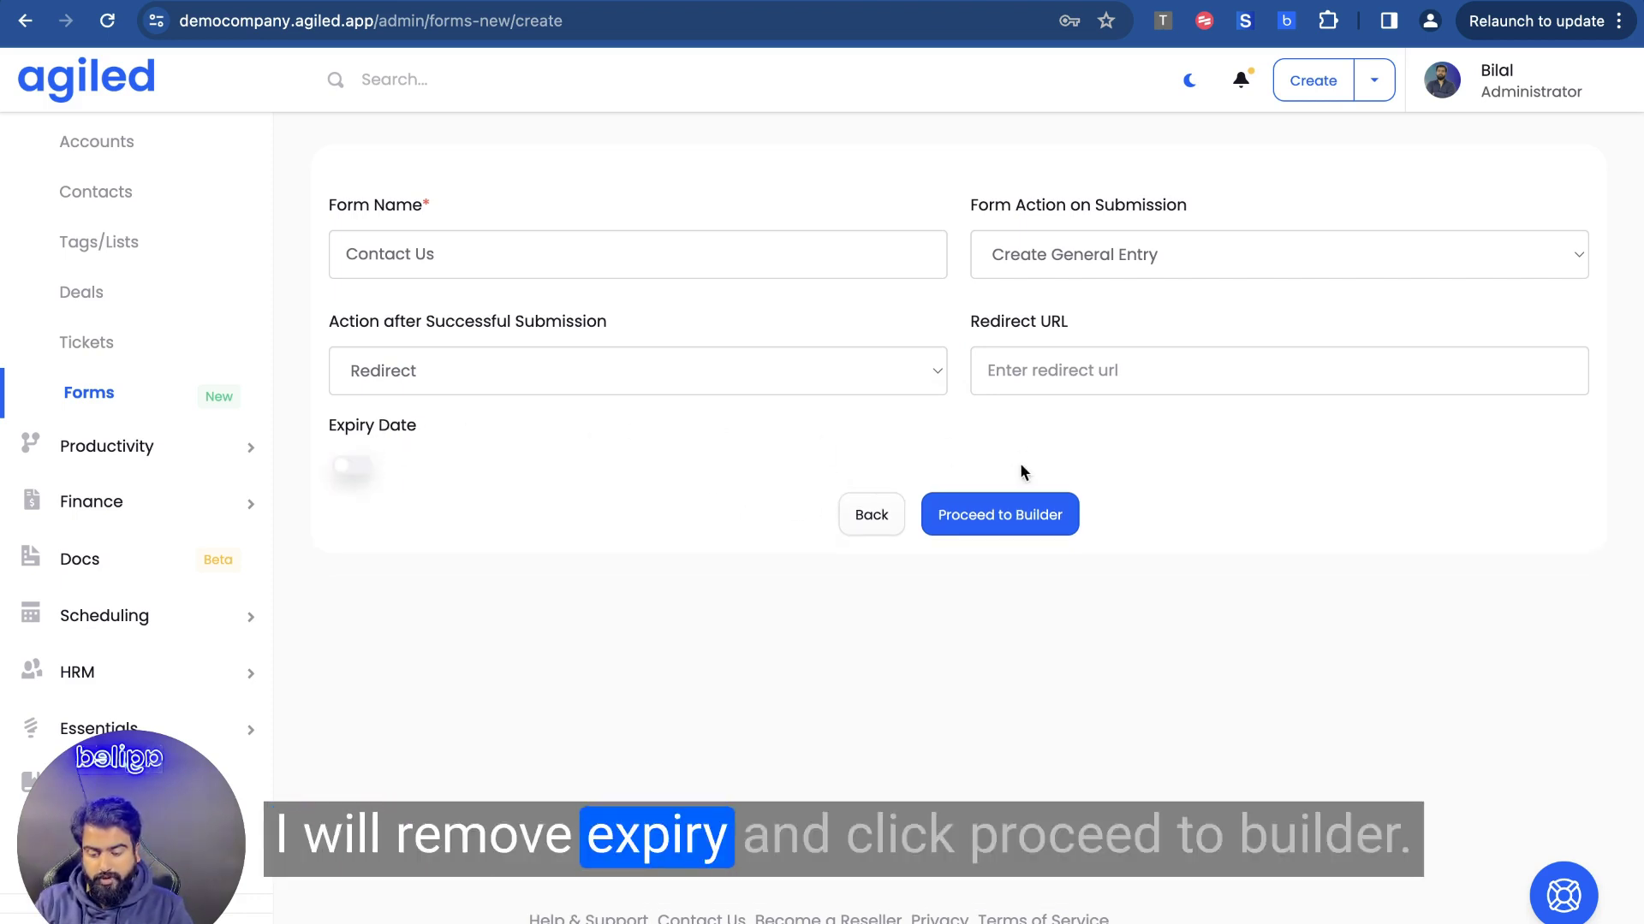
left_click(977, 523)
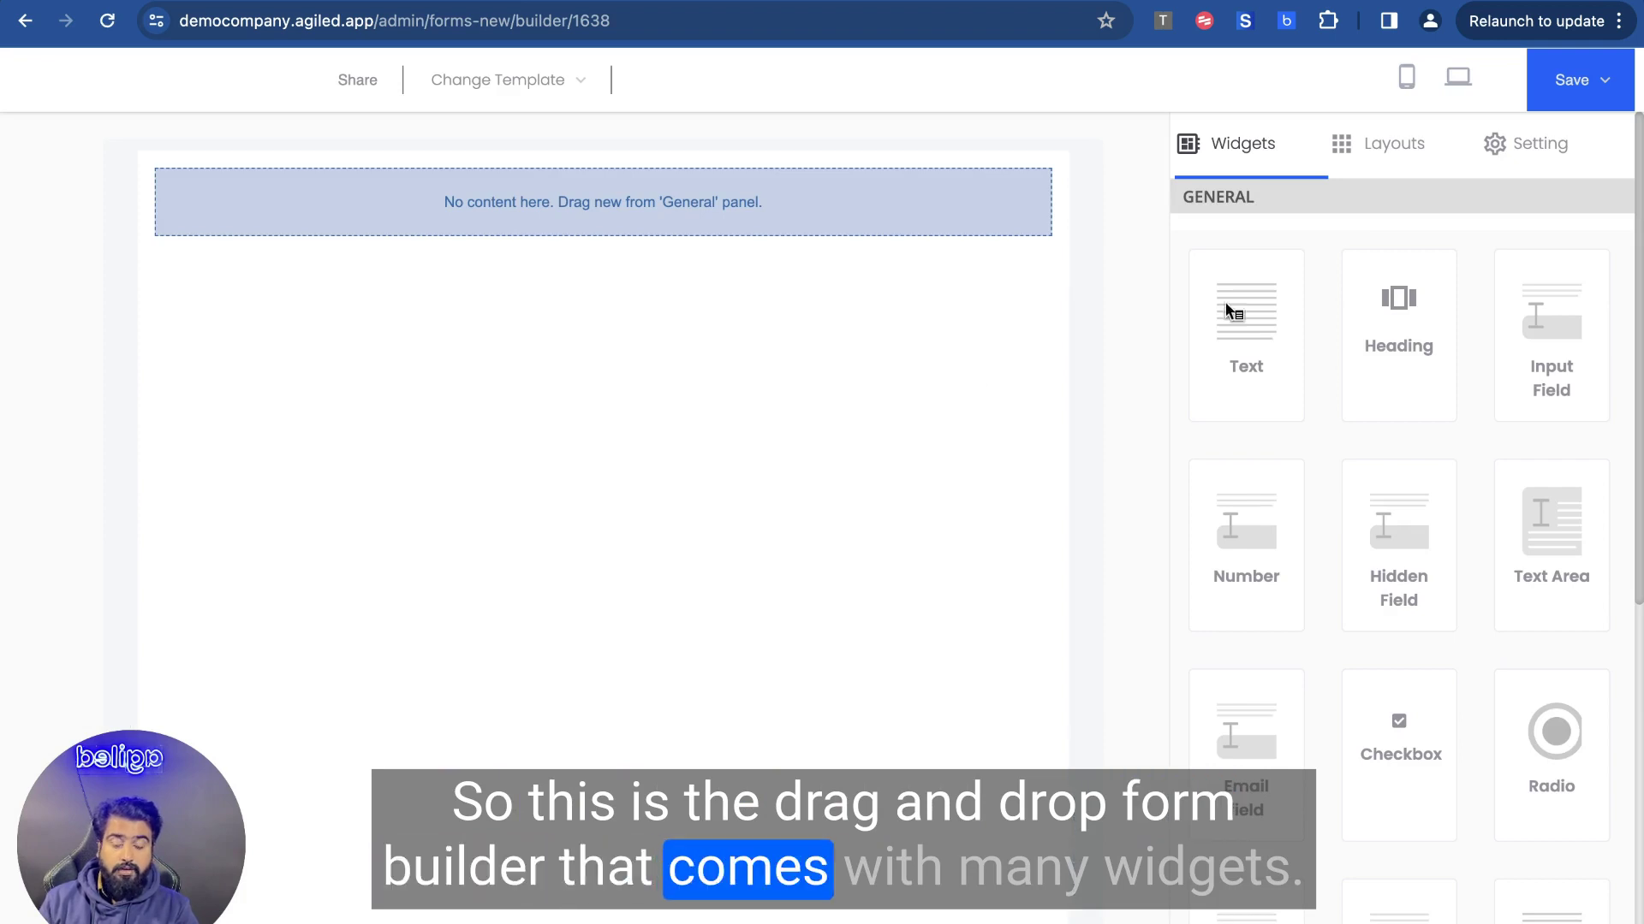
Look through the general widgets available in the form builder
scroll(1492, 428, "down", 4)
scroll(1491, 428, "down", 3)
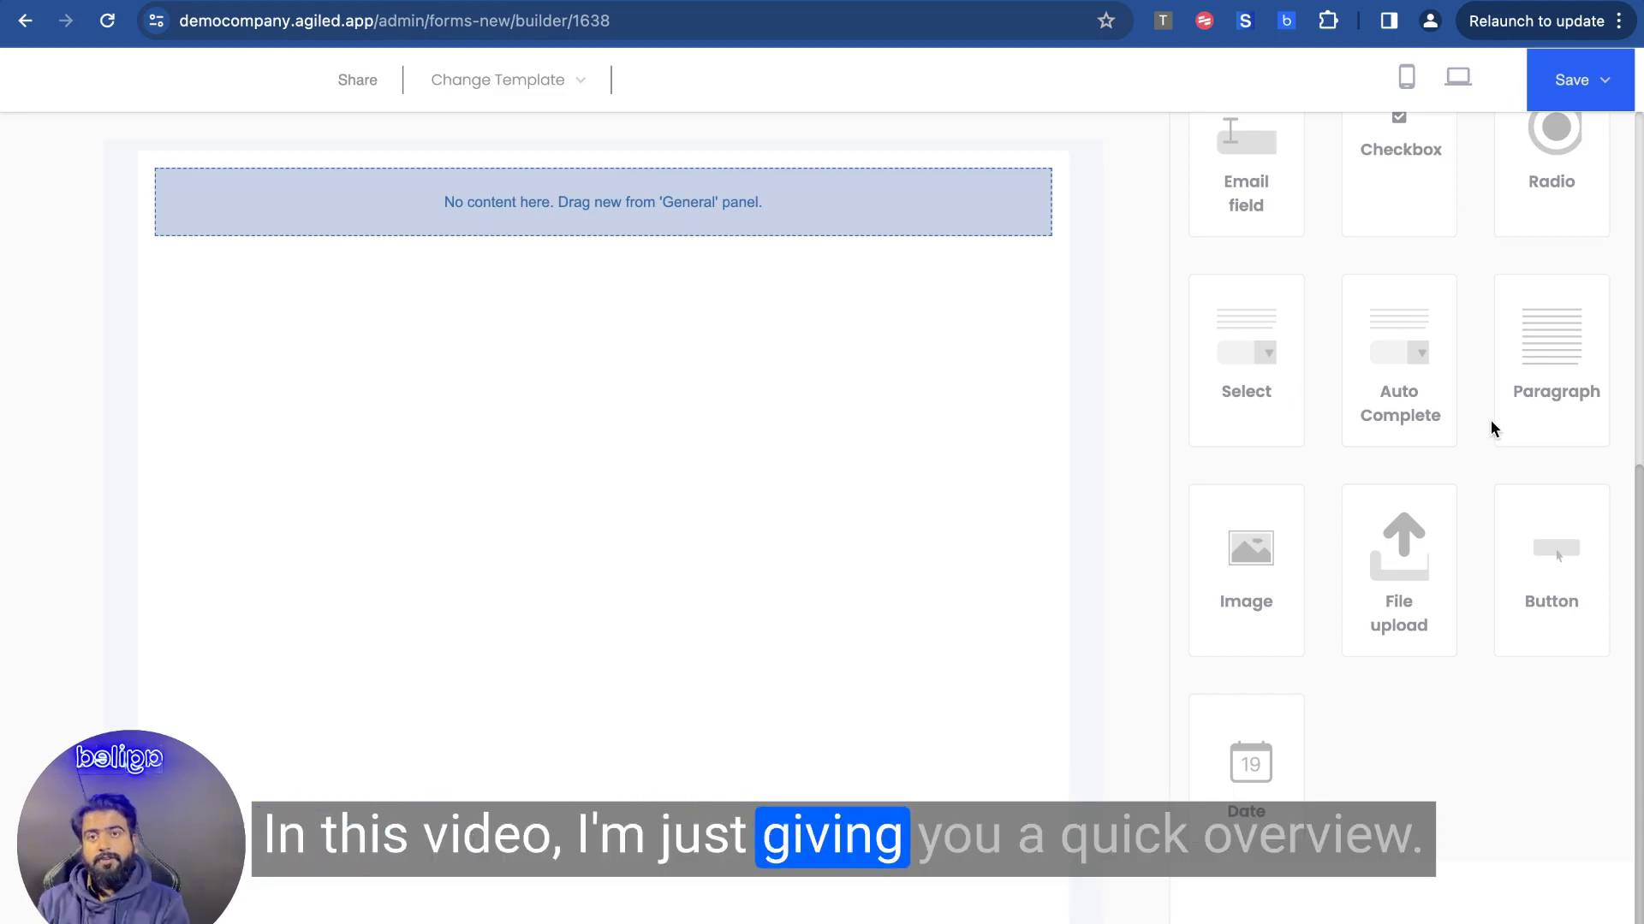
scroll(1491, 419, "up", 6)
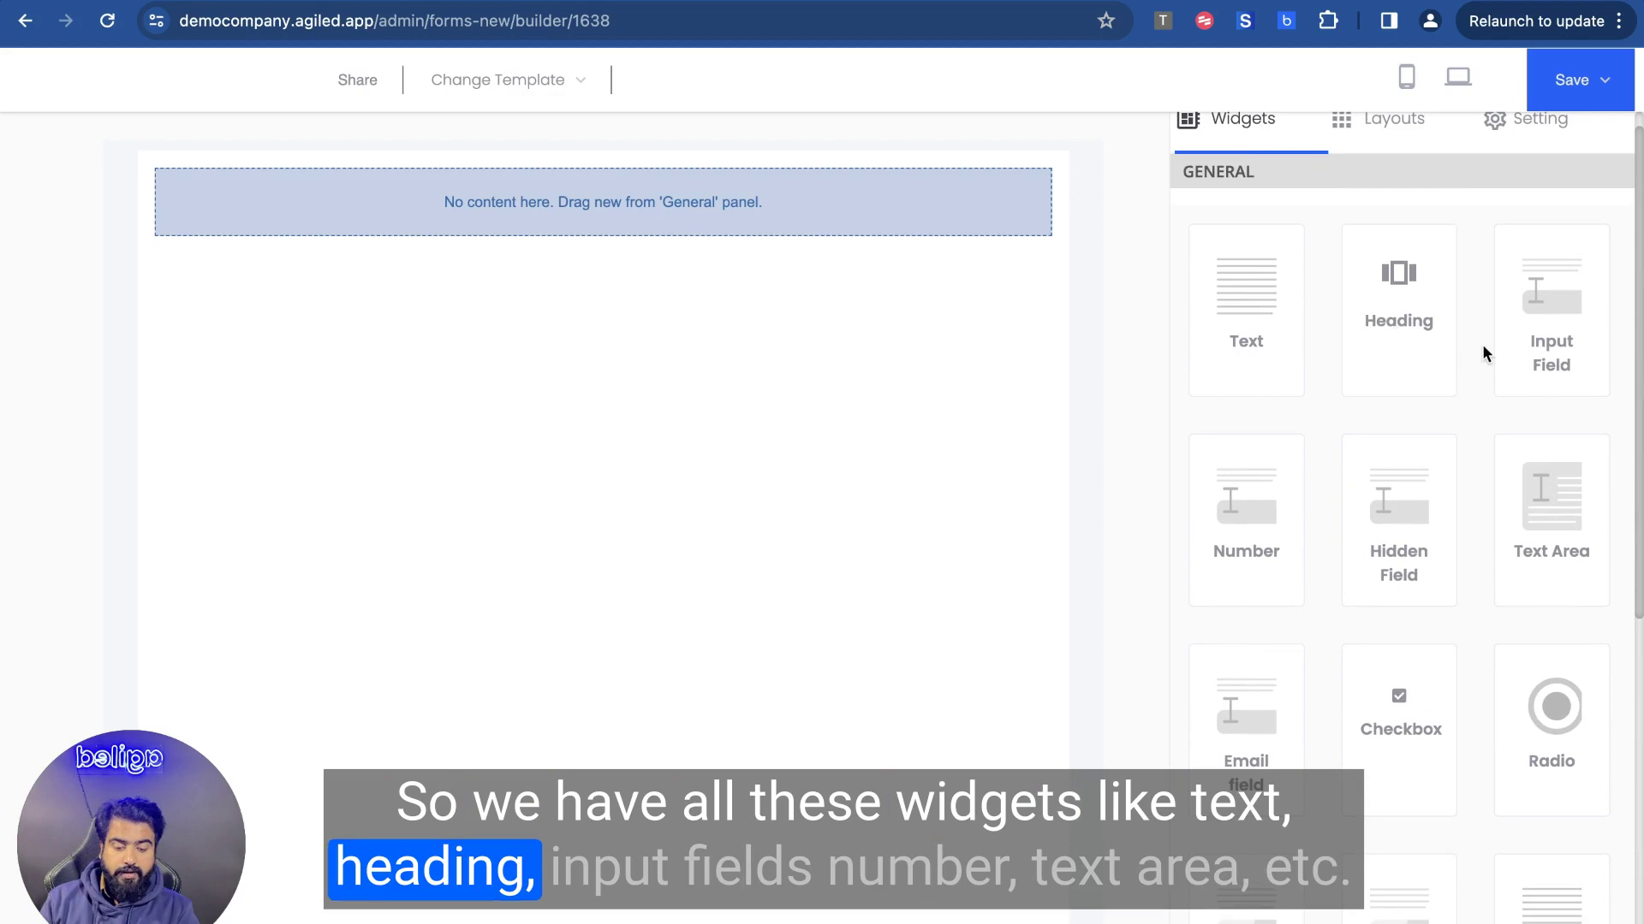
scroll(1482, 350, "down", 4)
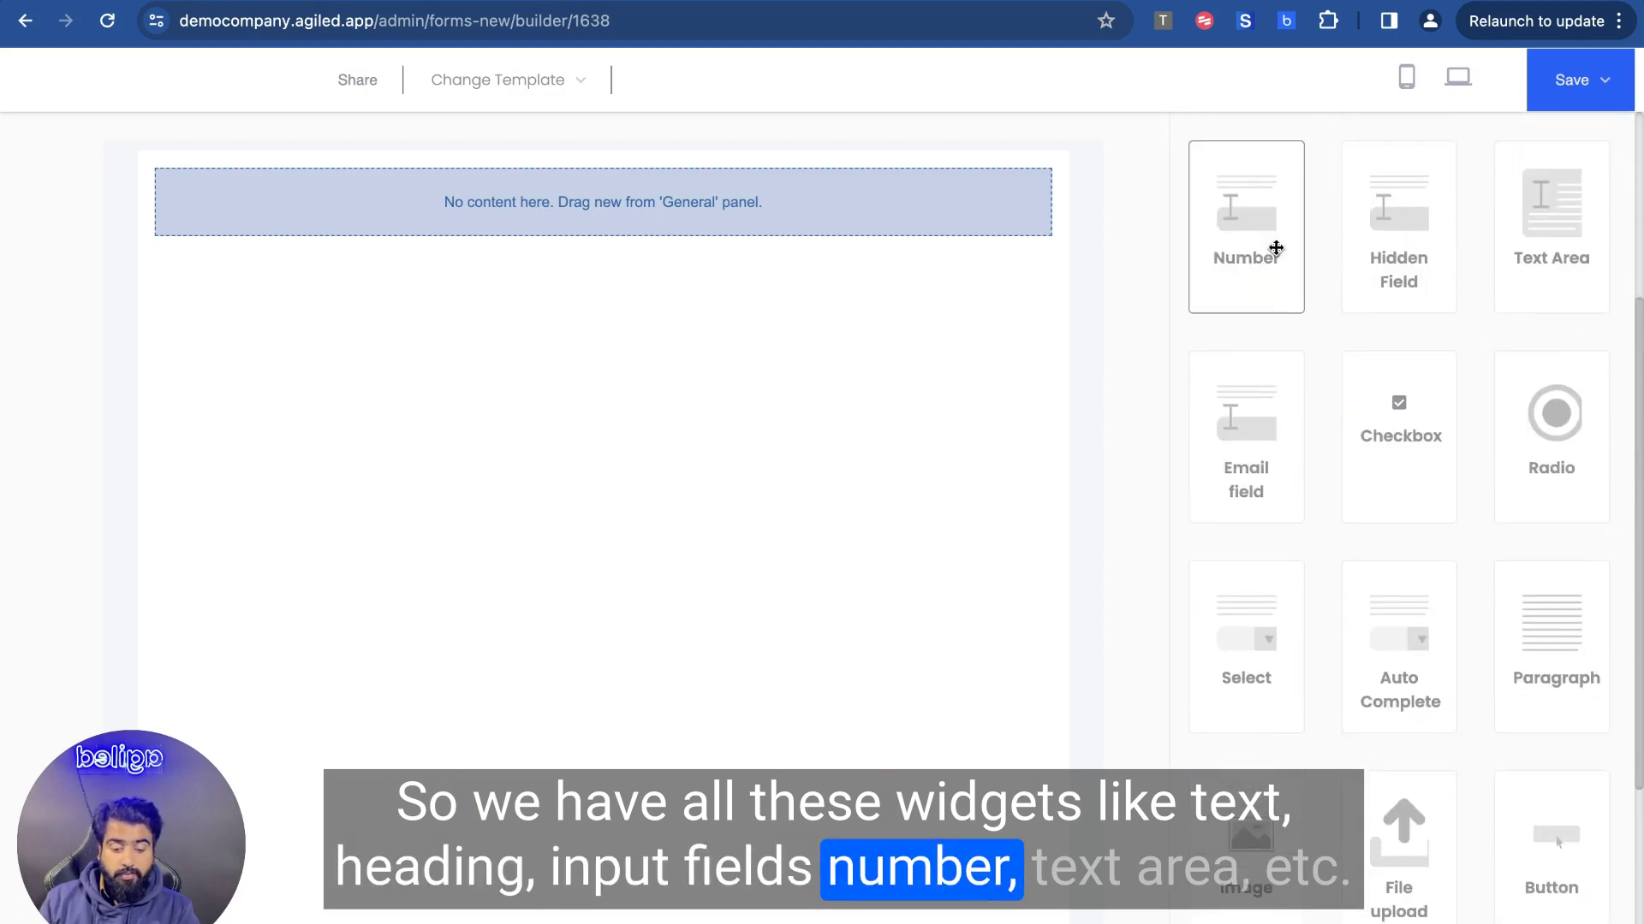
scroll(1424, 507, "down", 2)
scroll(1424, 508, "down", 1)
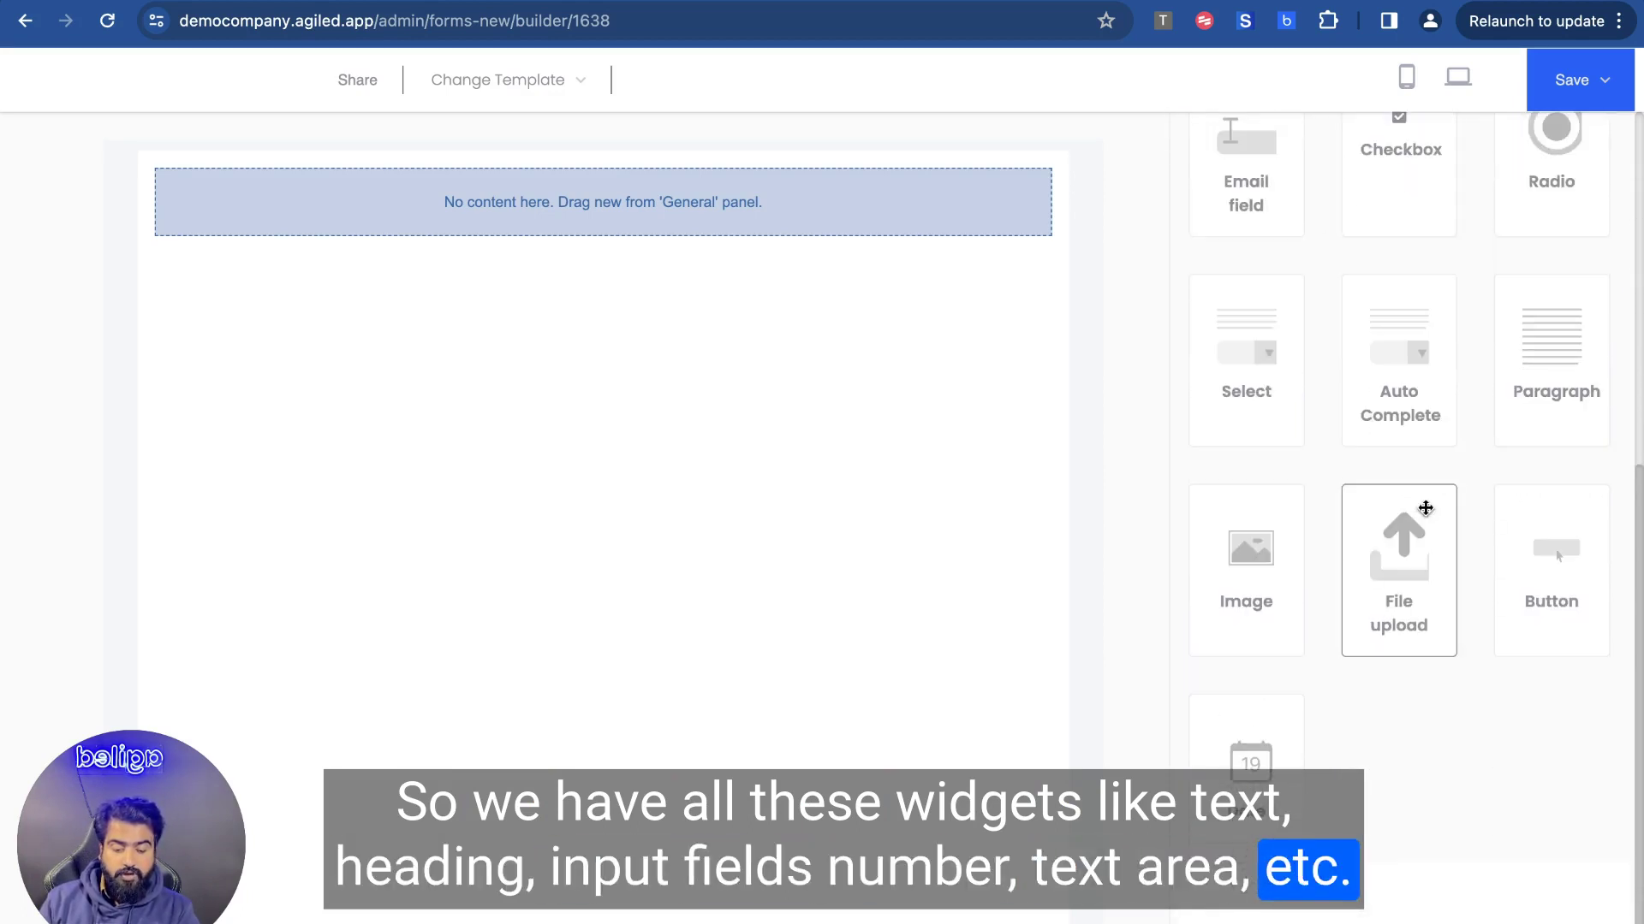
scroll(1424, 507, "up", 6)
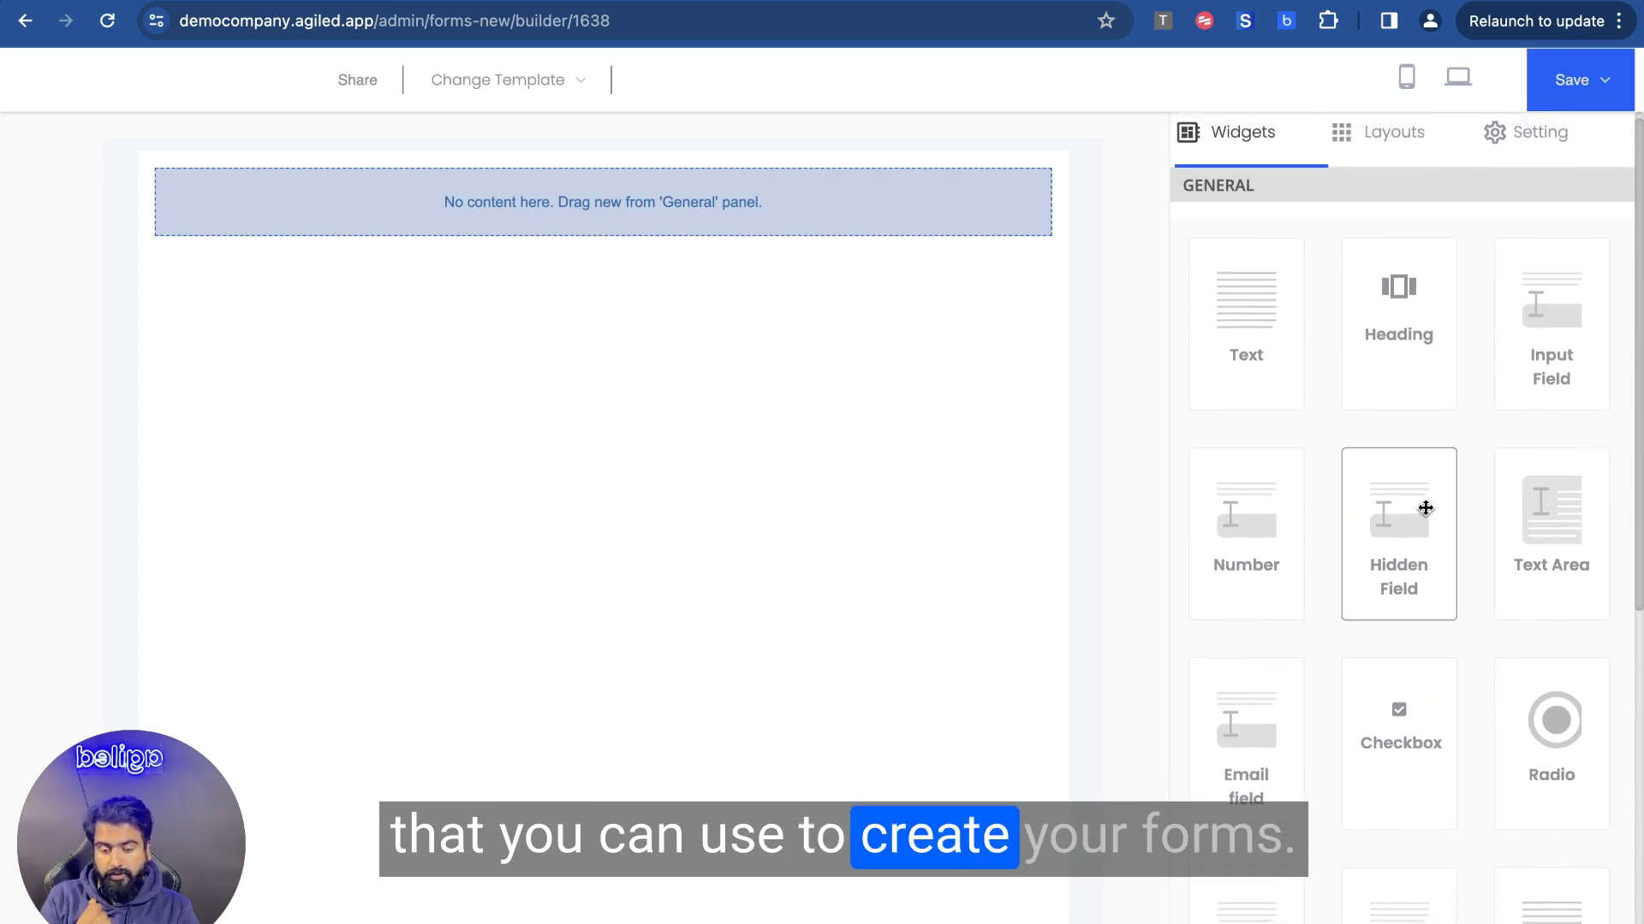
Try the two-column Image + Text 2 layout in the empty form and delete the placed block
left_click(1395, 144)
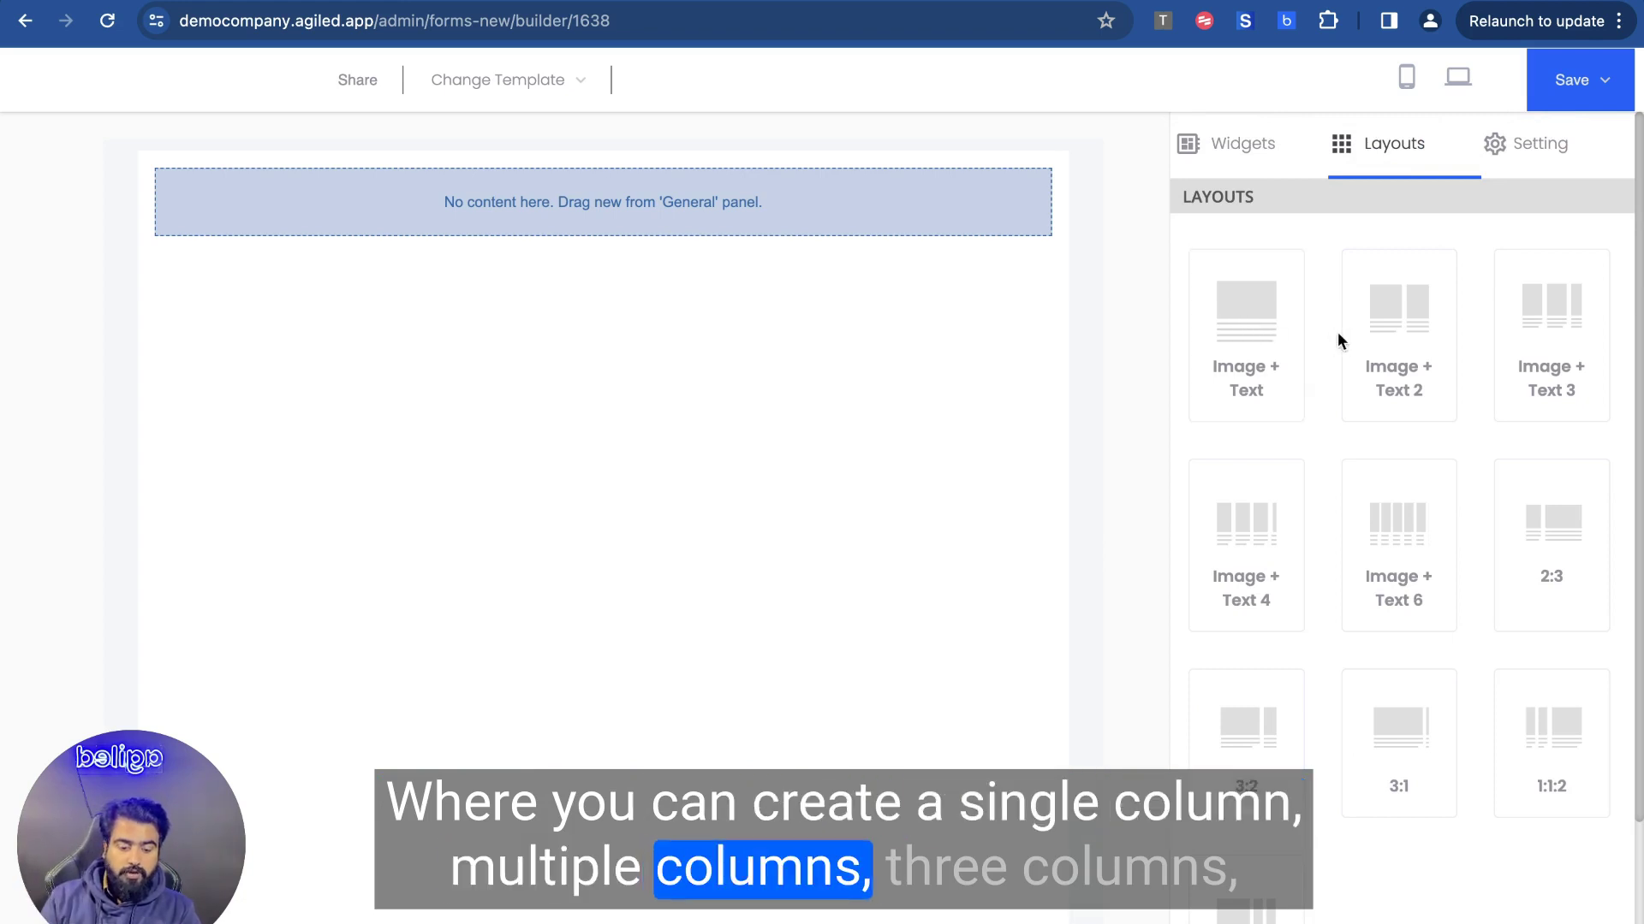
left_click_drag(1421, 333, 773, 203)
left_click(673, 213)
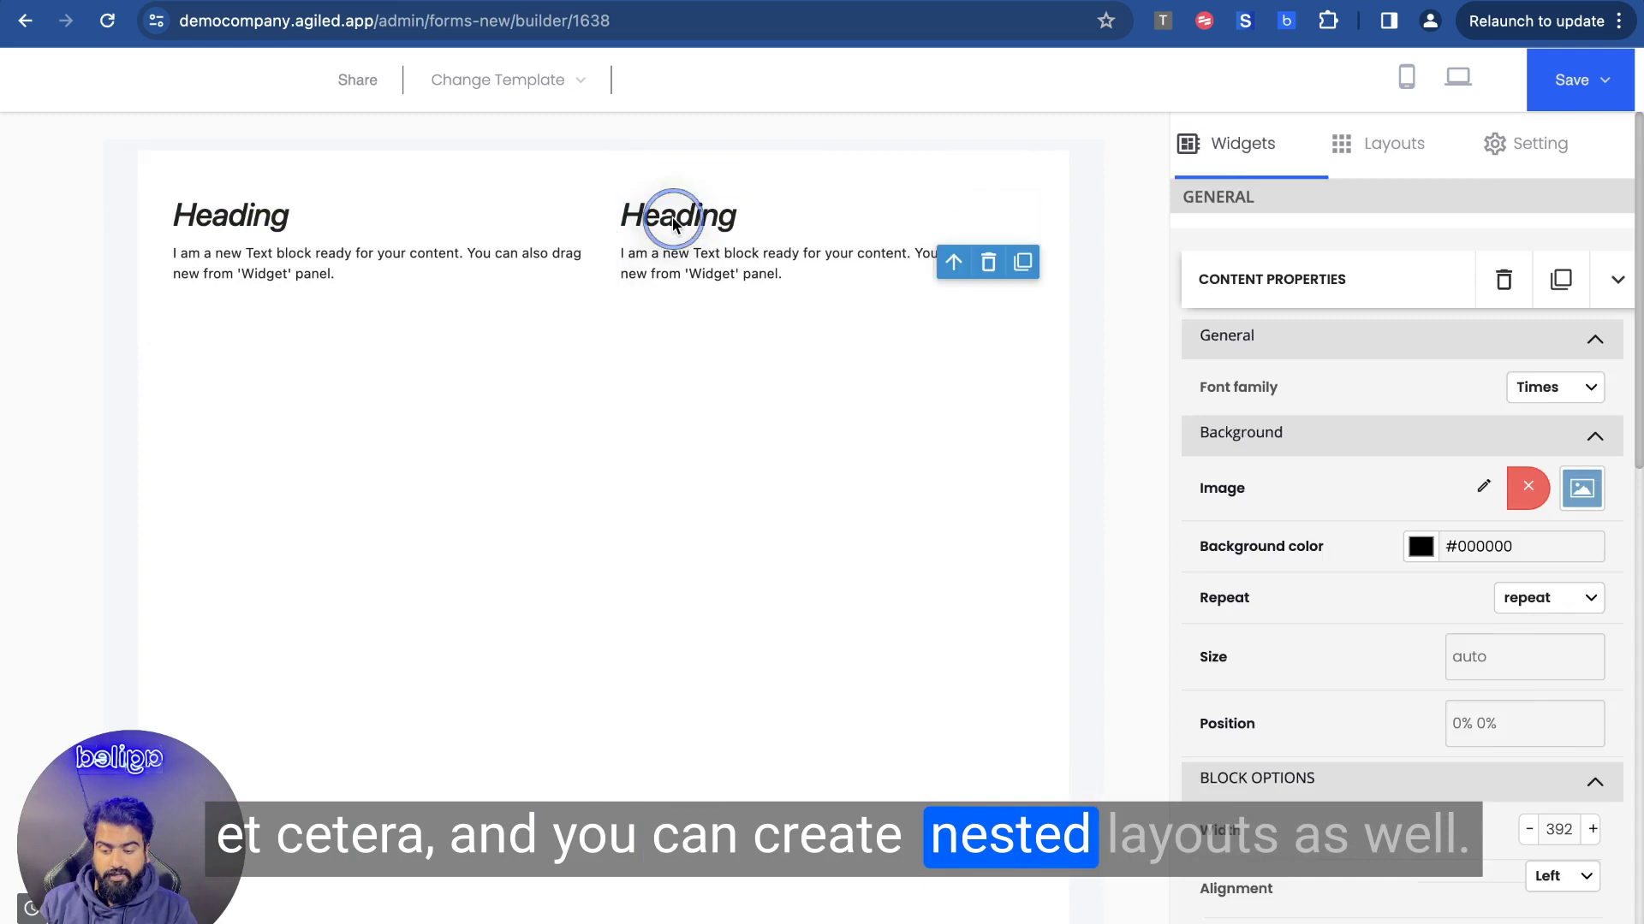
left_click(686, 172)
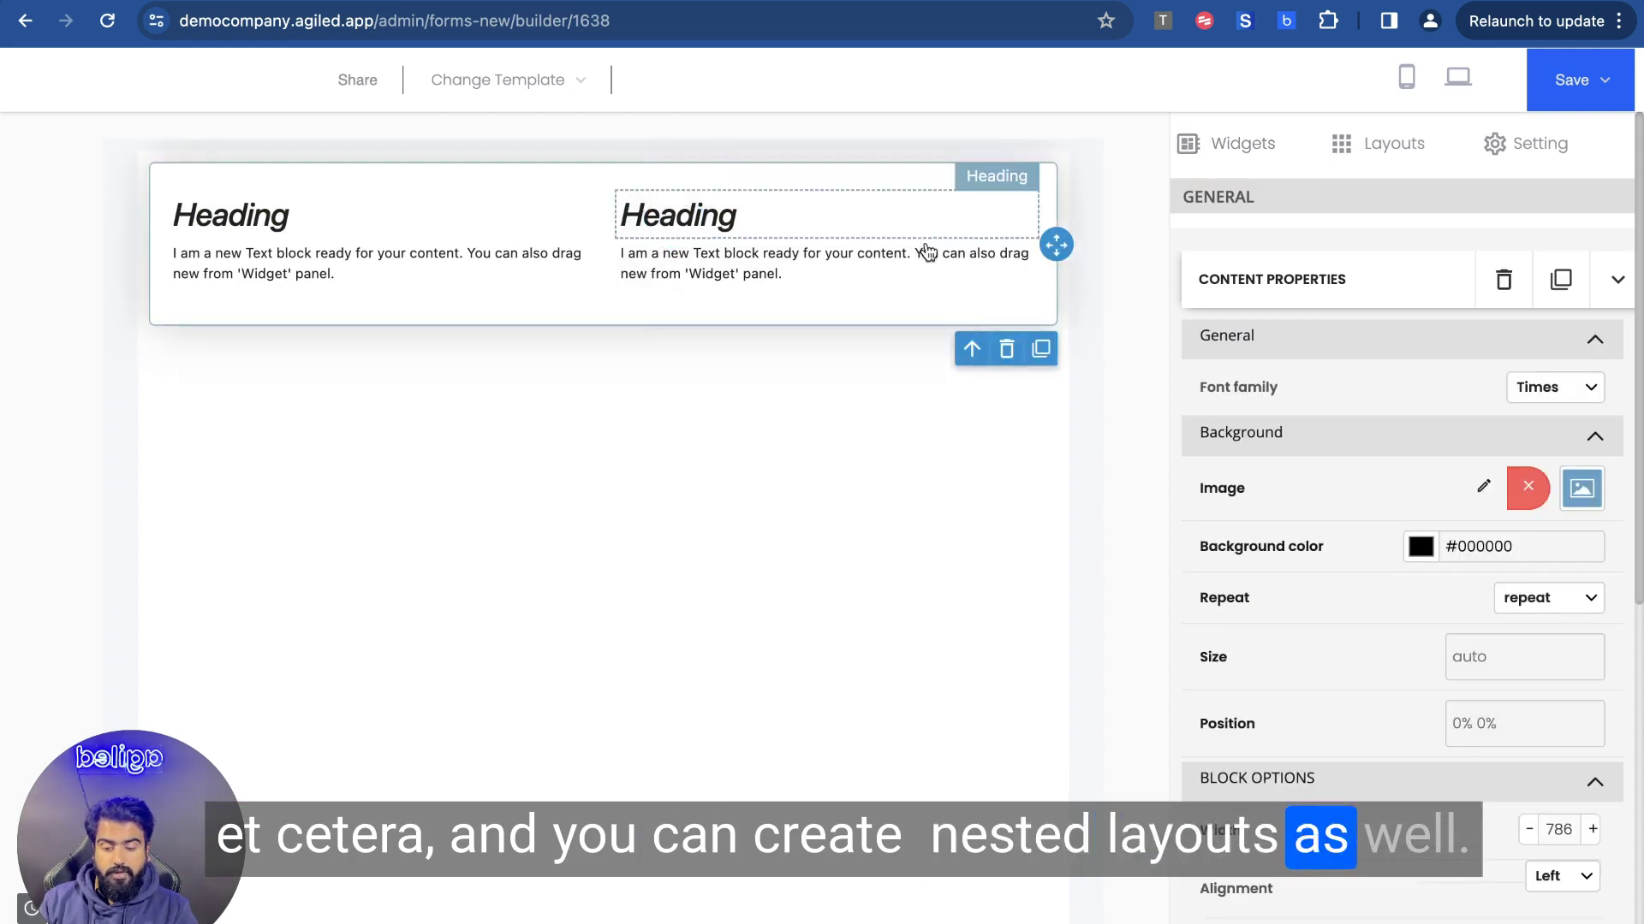
left_click(1006, 348)
Add a heading block and a text block to the empty form and write "Contact US" as the heading
left_click_drag(1378, 341, 889, 231)
left_click_drag(1229, 338, 458, 206)
double_click(221, 191)
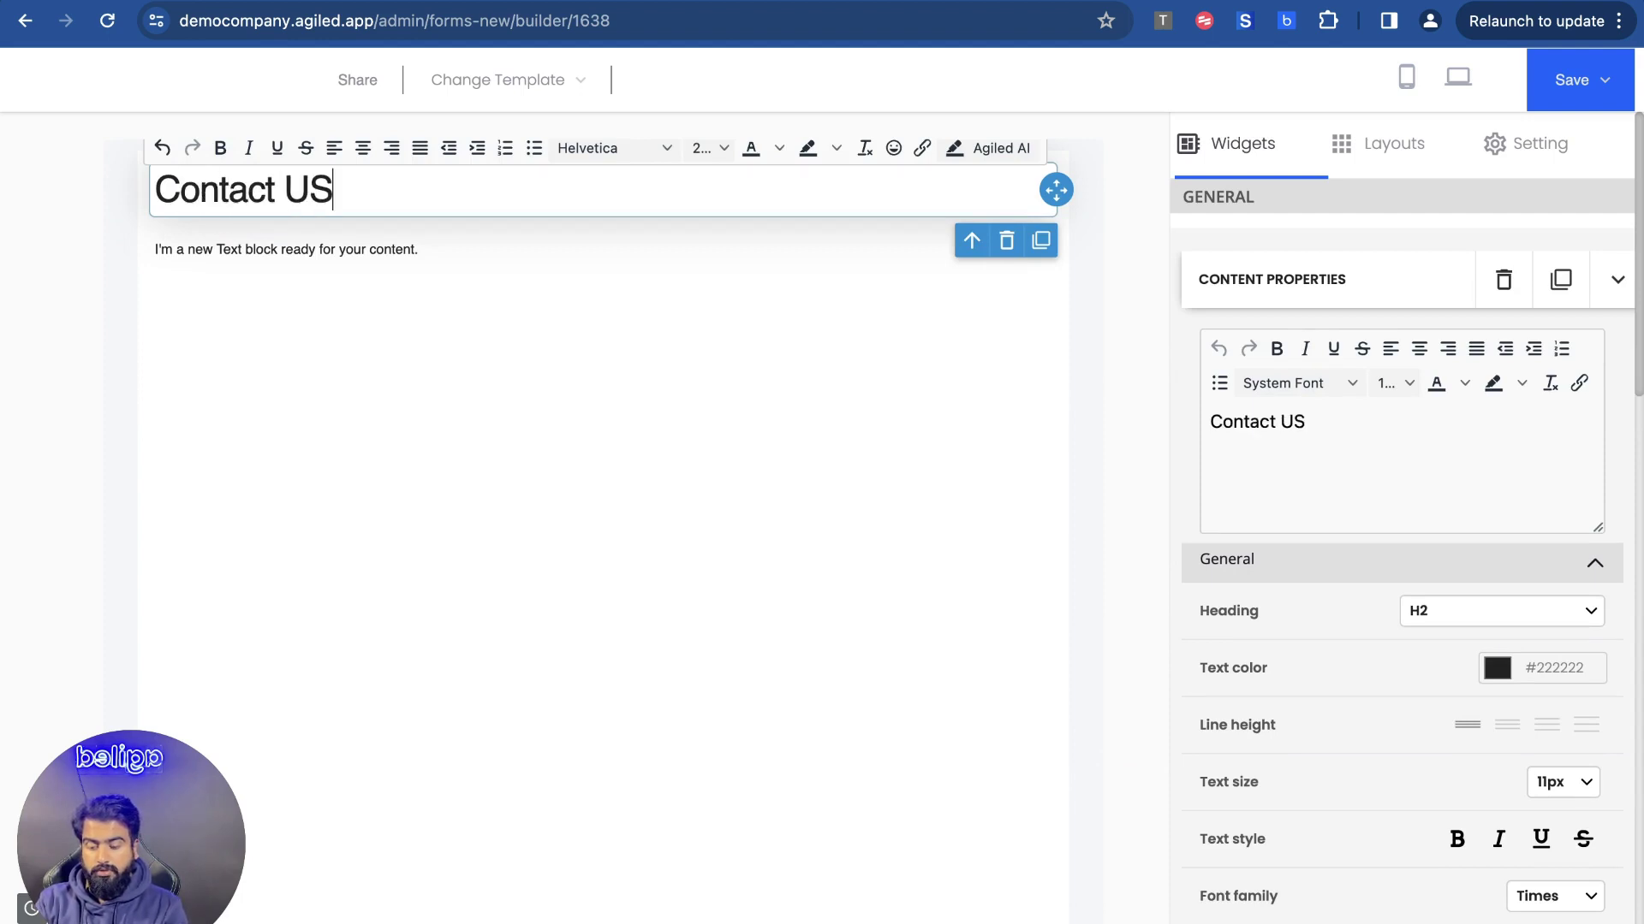
Set the "Contact US" heading's font size to 12pt and try a different font for it
left_click(707, 150)
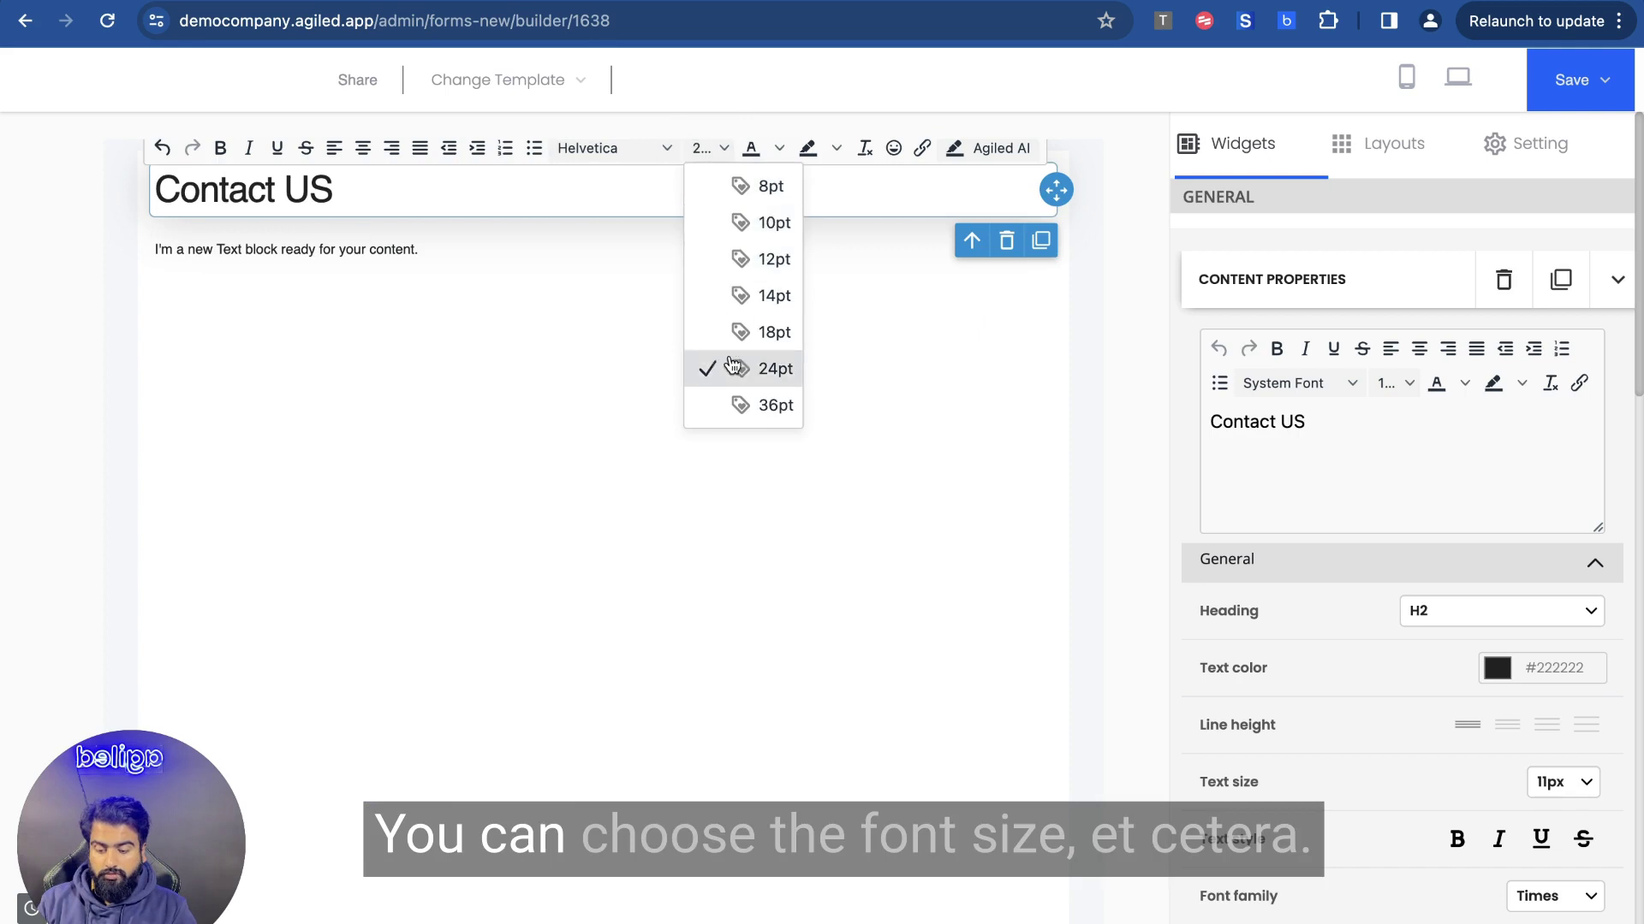
left_click(751, 251)
triple_click(547, 182)
left_click(721, 150)
left_click(724, 266)
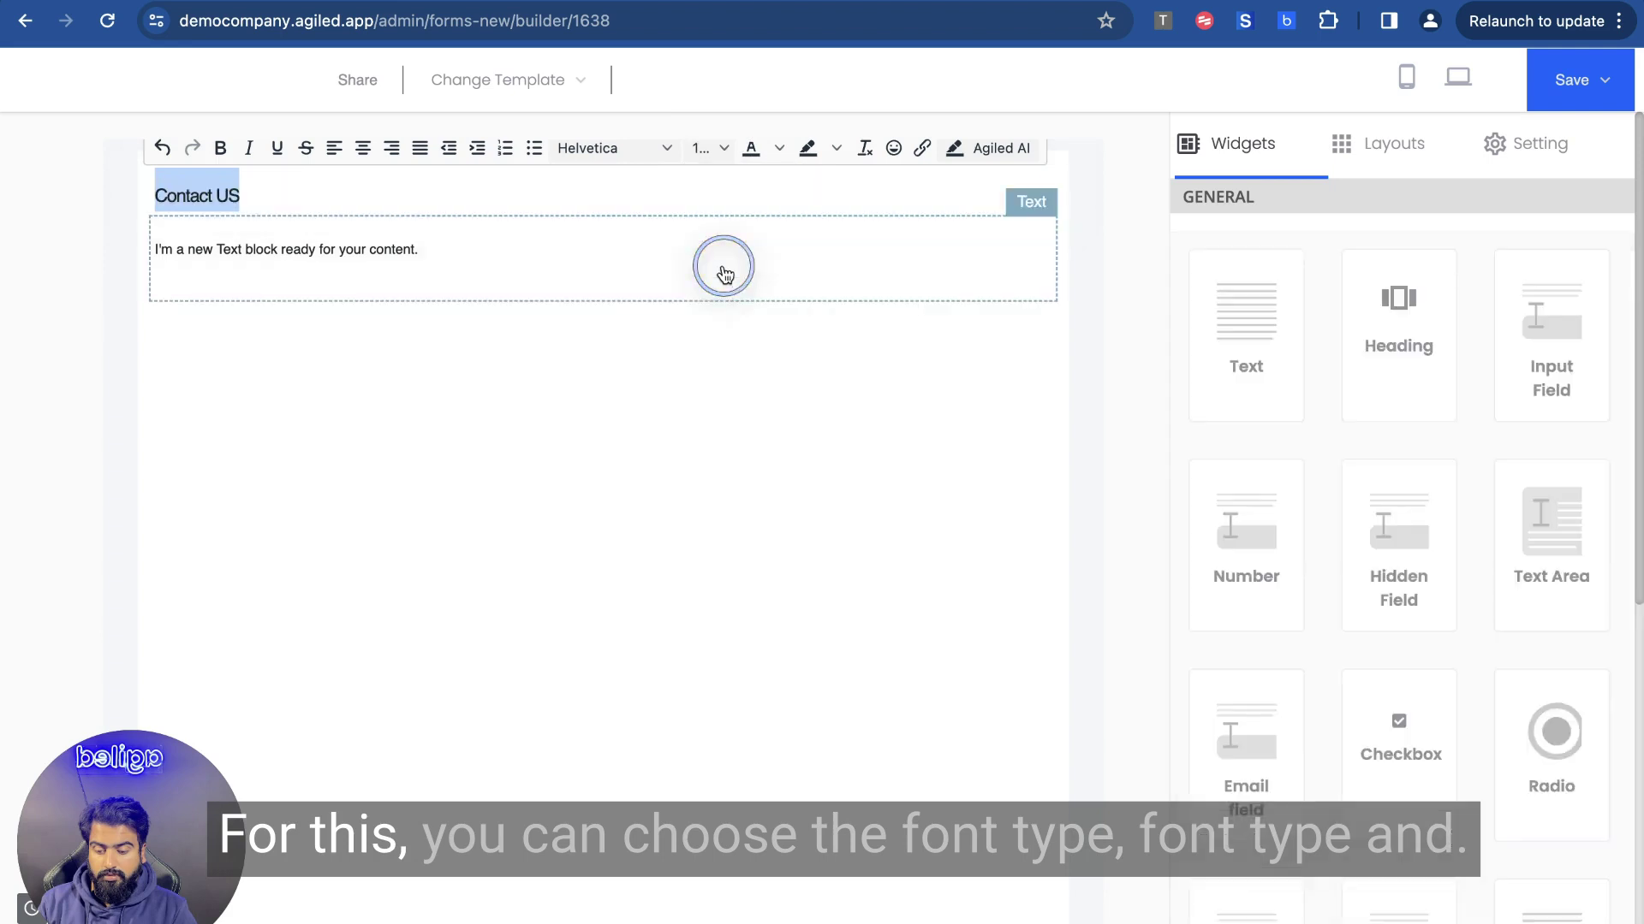
left_click(587, 152)
left_click(634, 400)
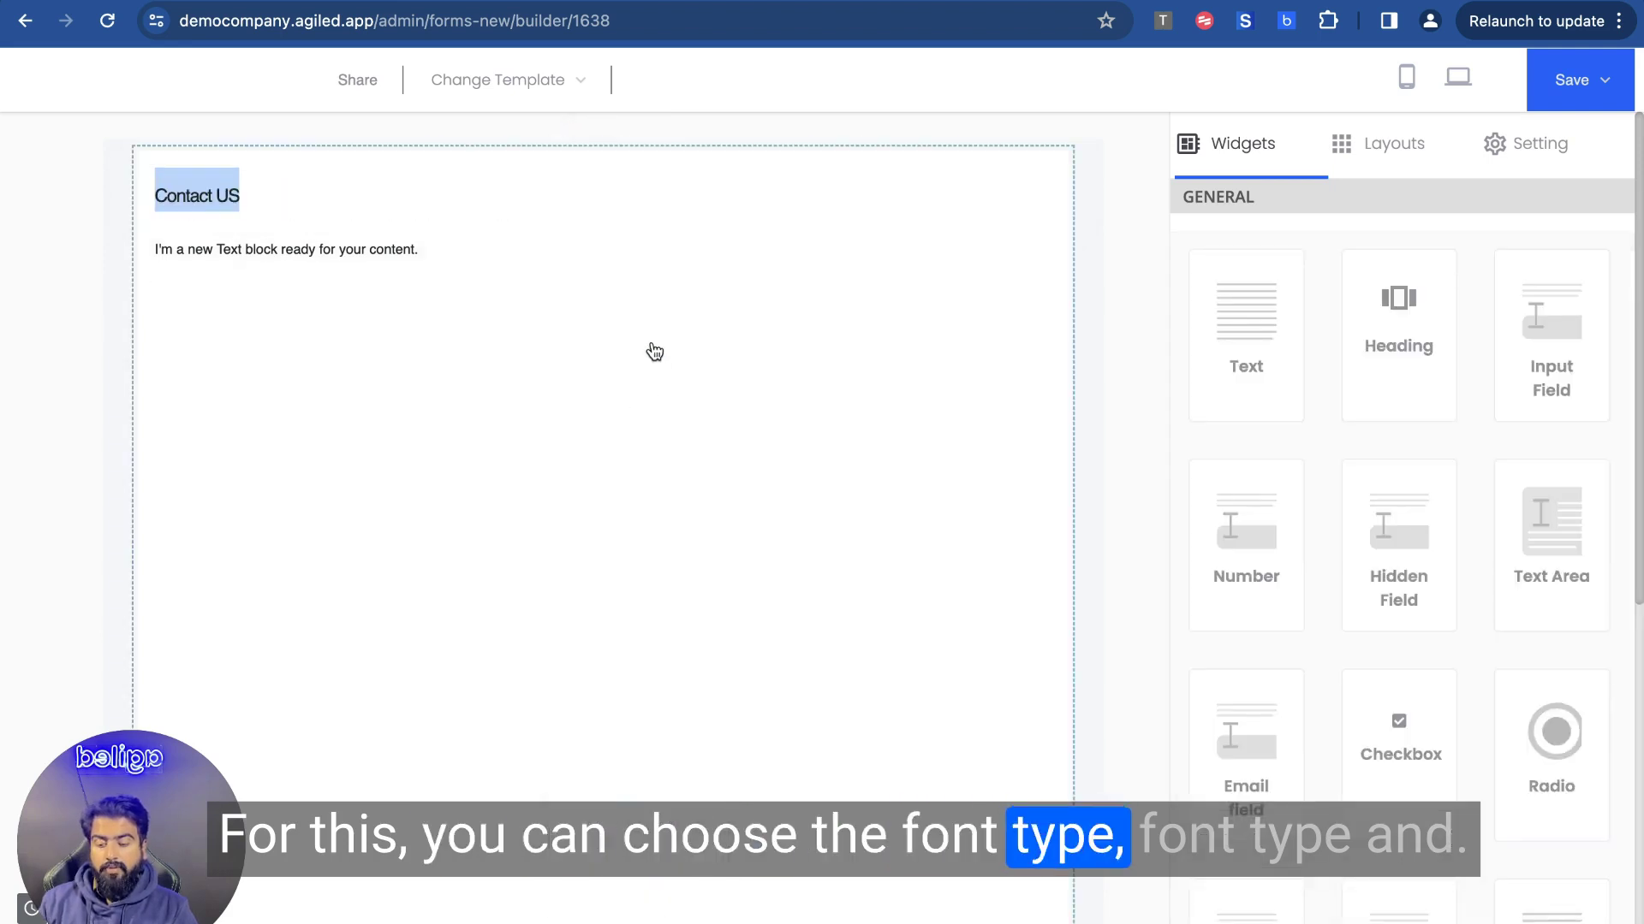
Look at the formatting options of the heading, the text block and the form background
left_click(356, 187)
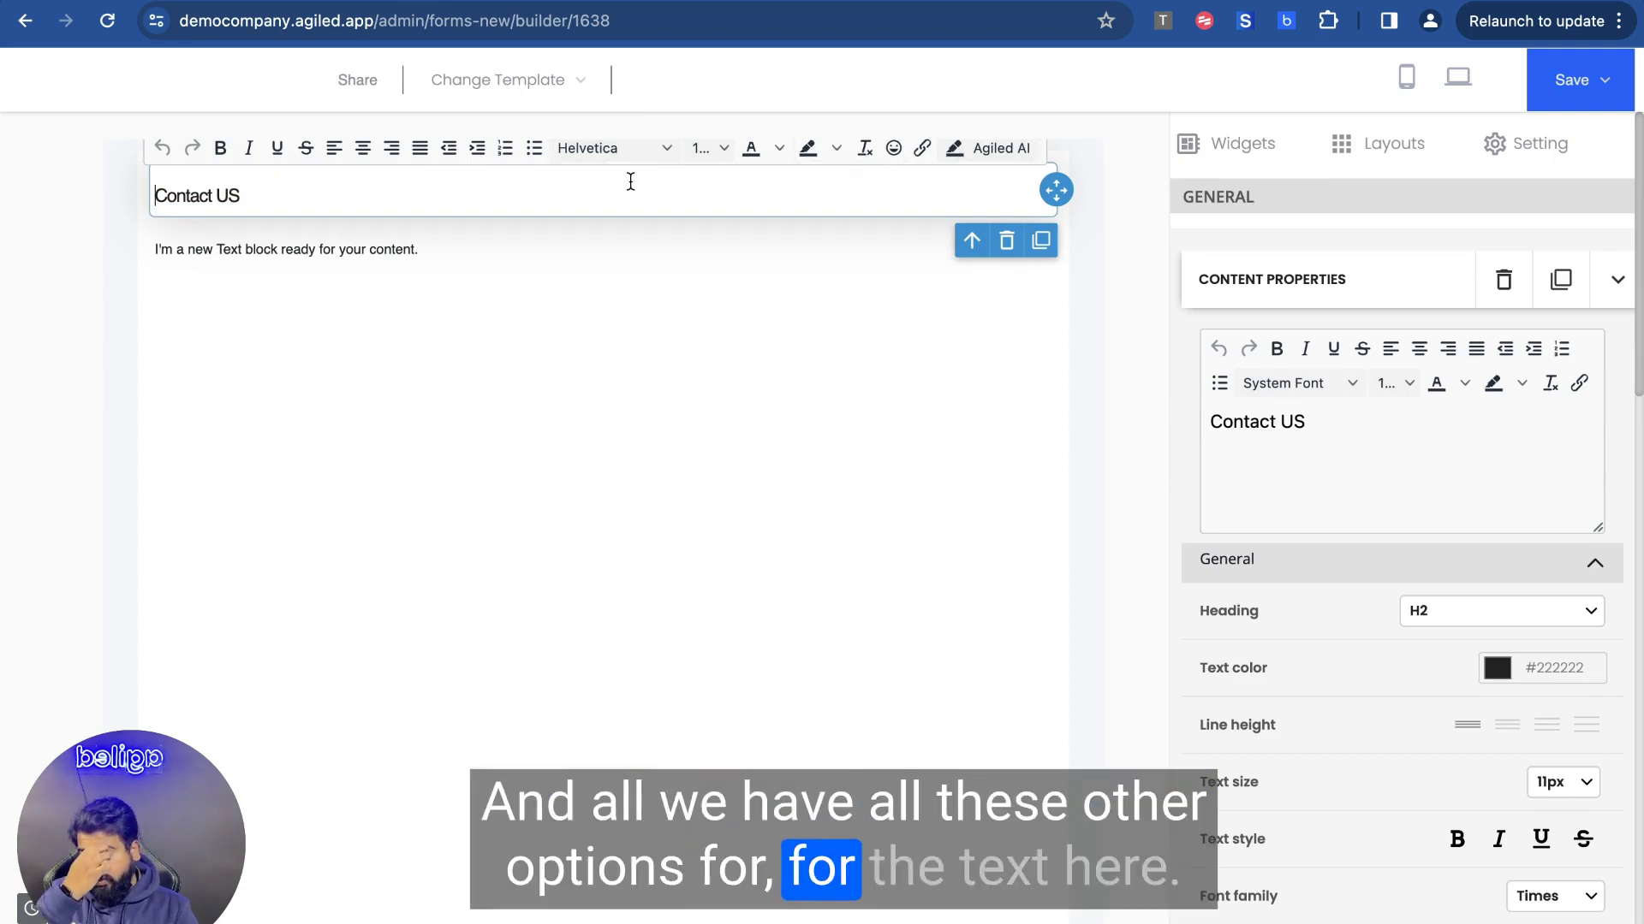
left_click(576, 242)
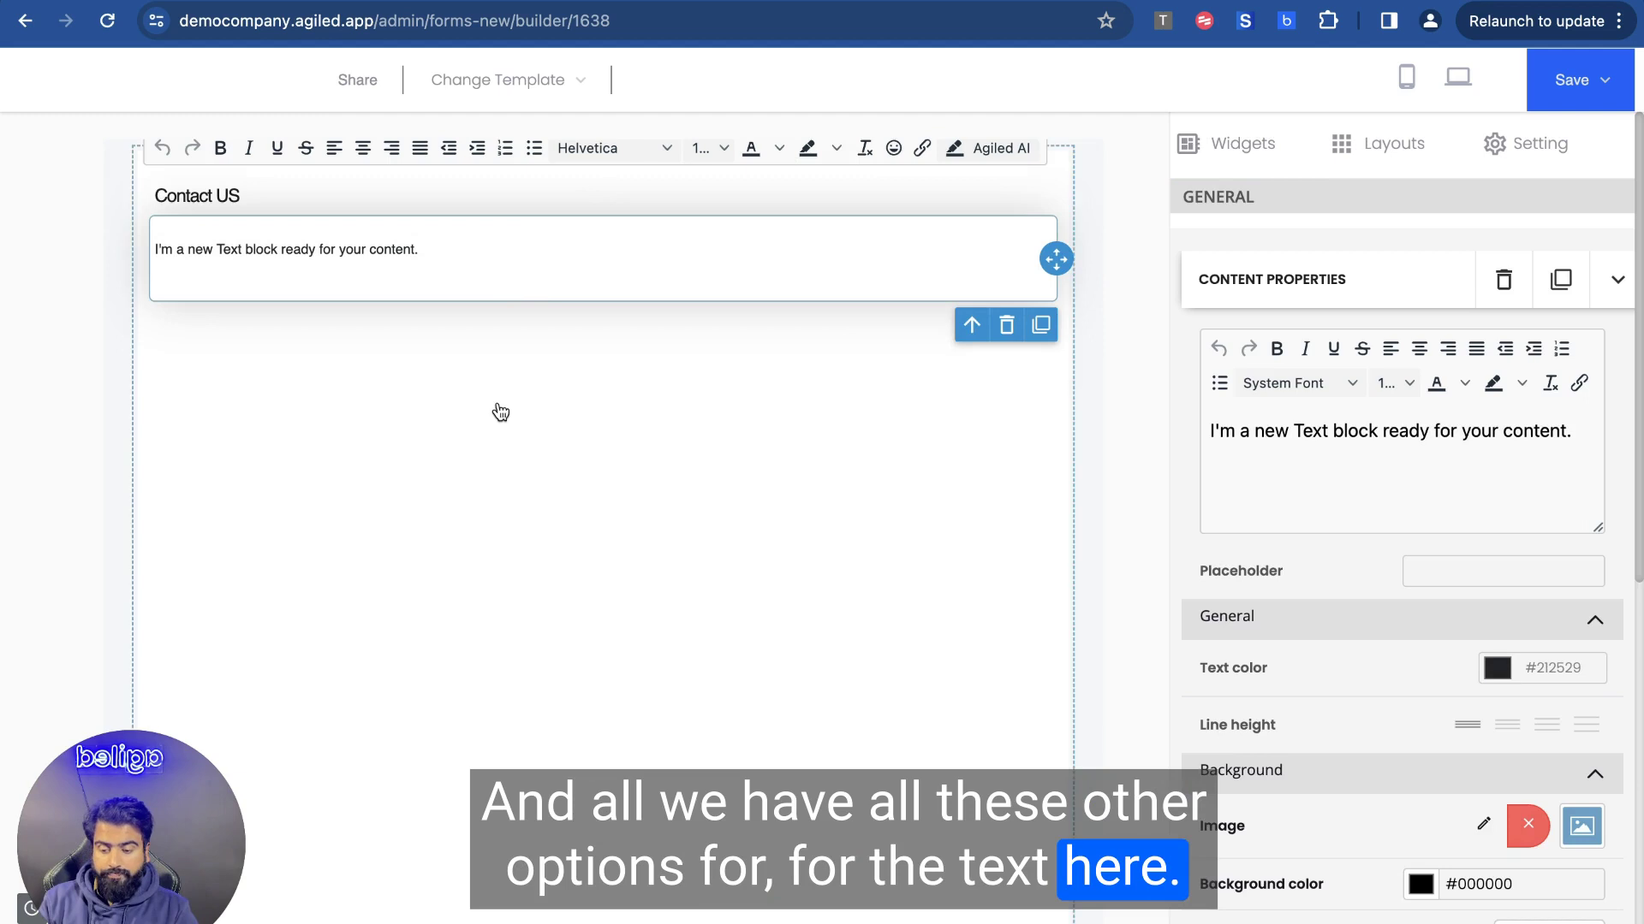
left_click(497, 404)
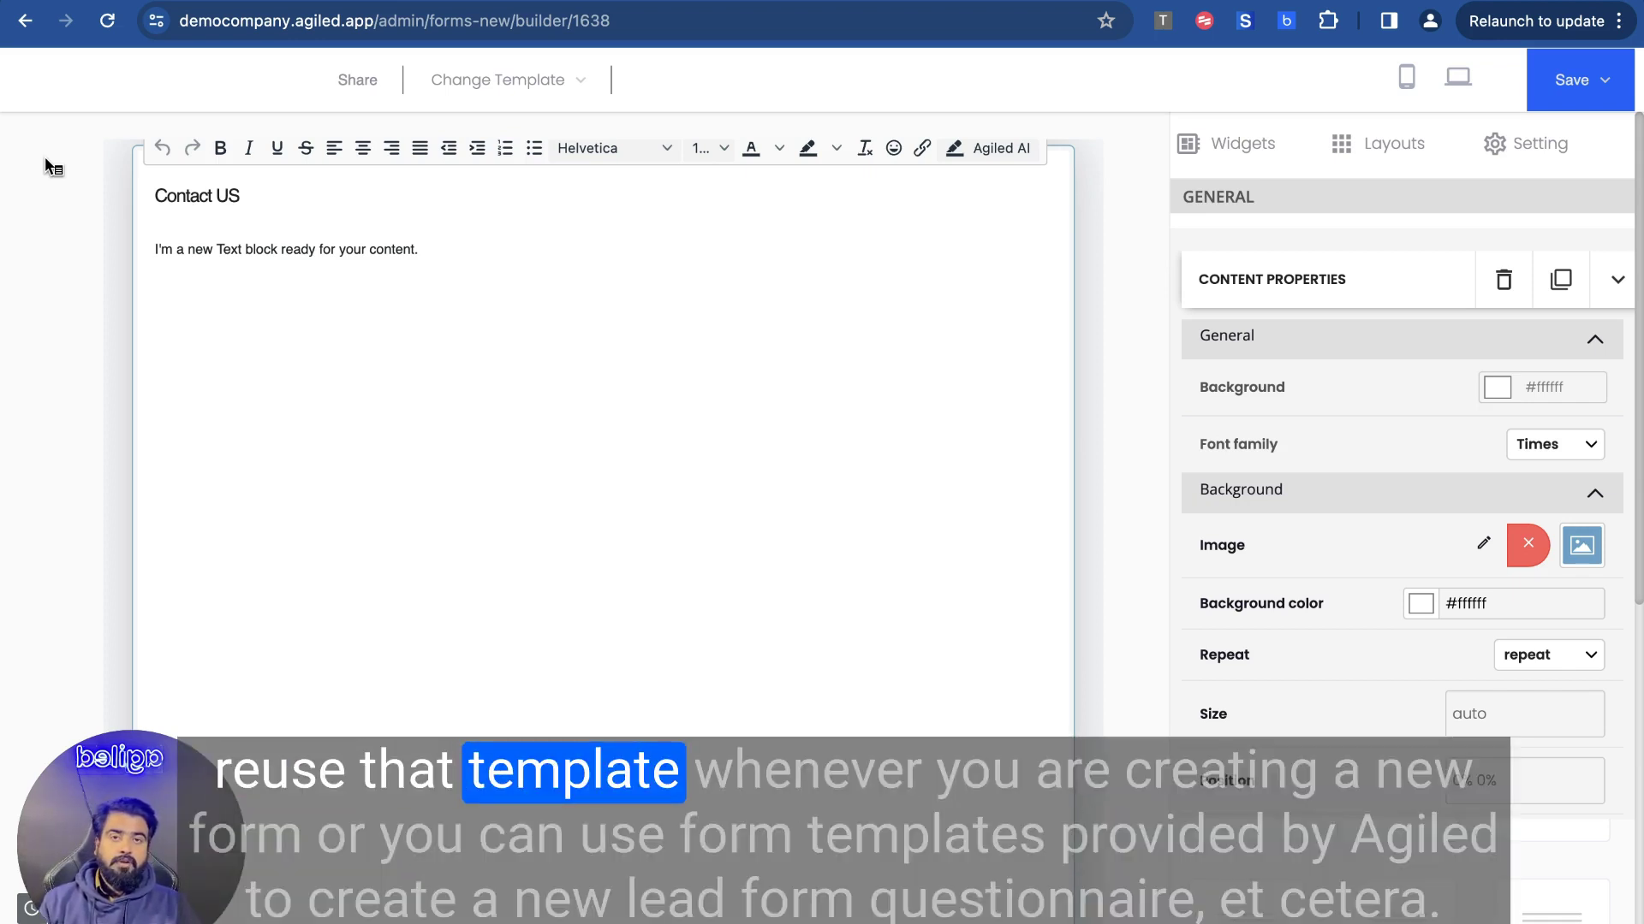
left_click(49, 165)
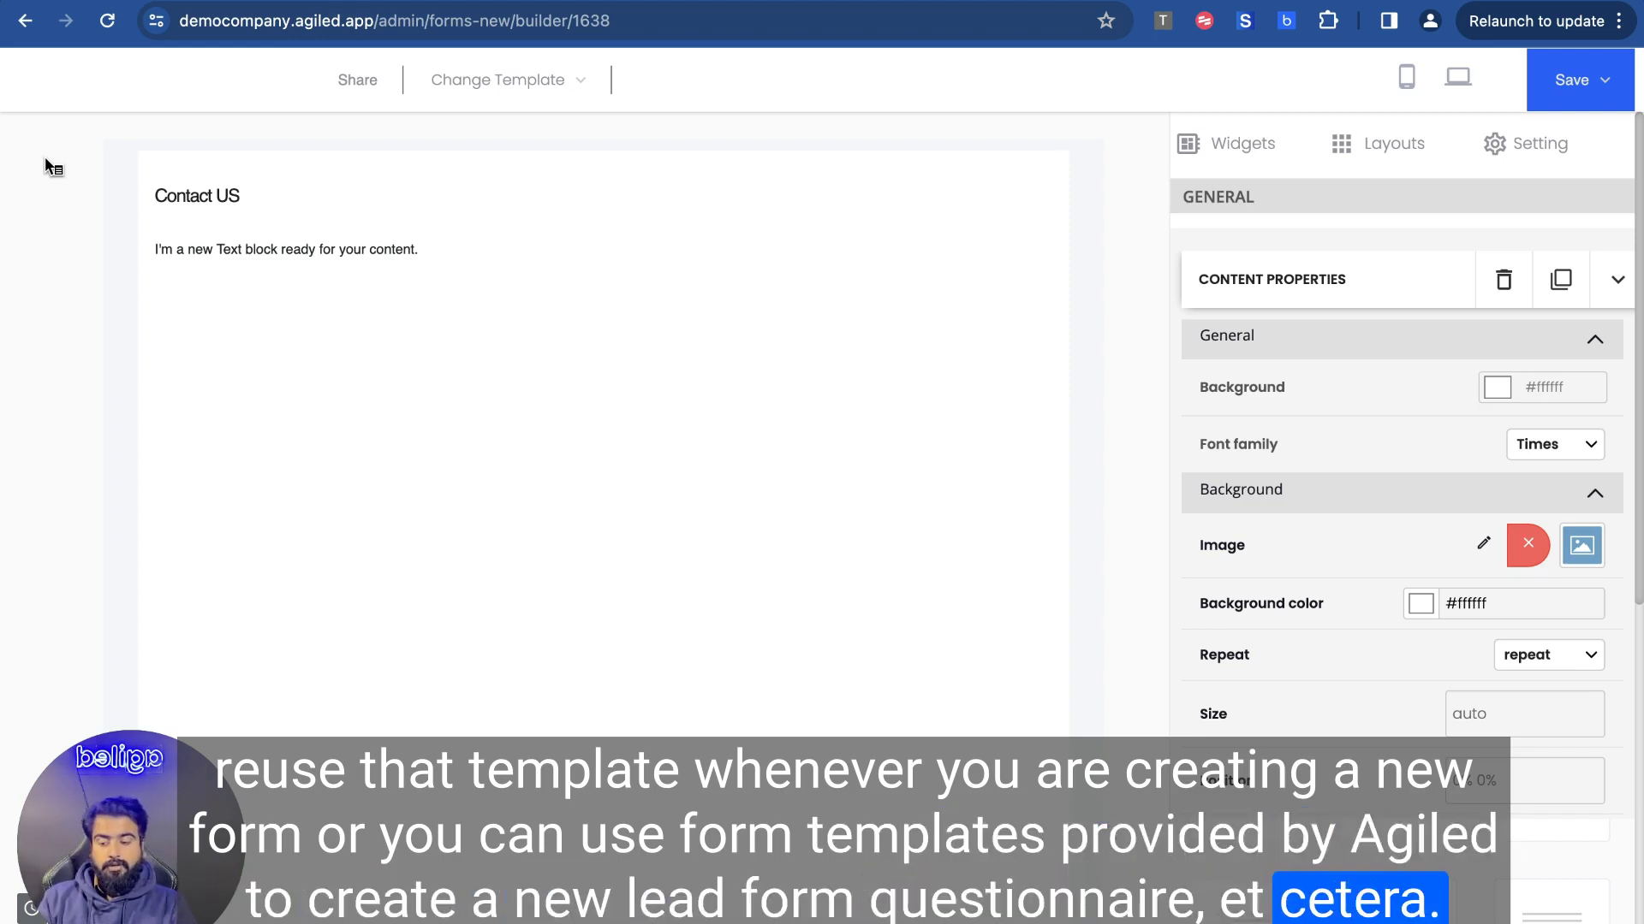
Replace the form design with the Contact Us template and preview it in mobile and desktop view
left_click(518, 78)
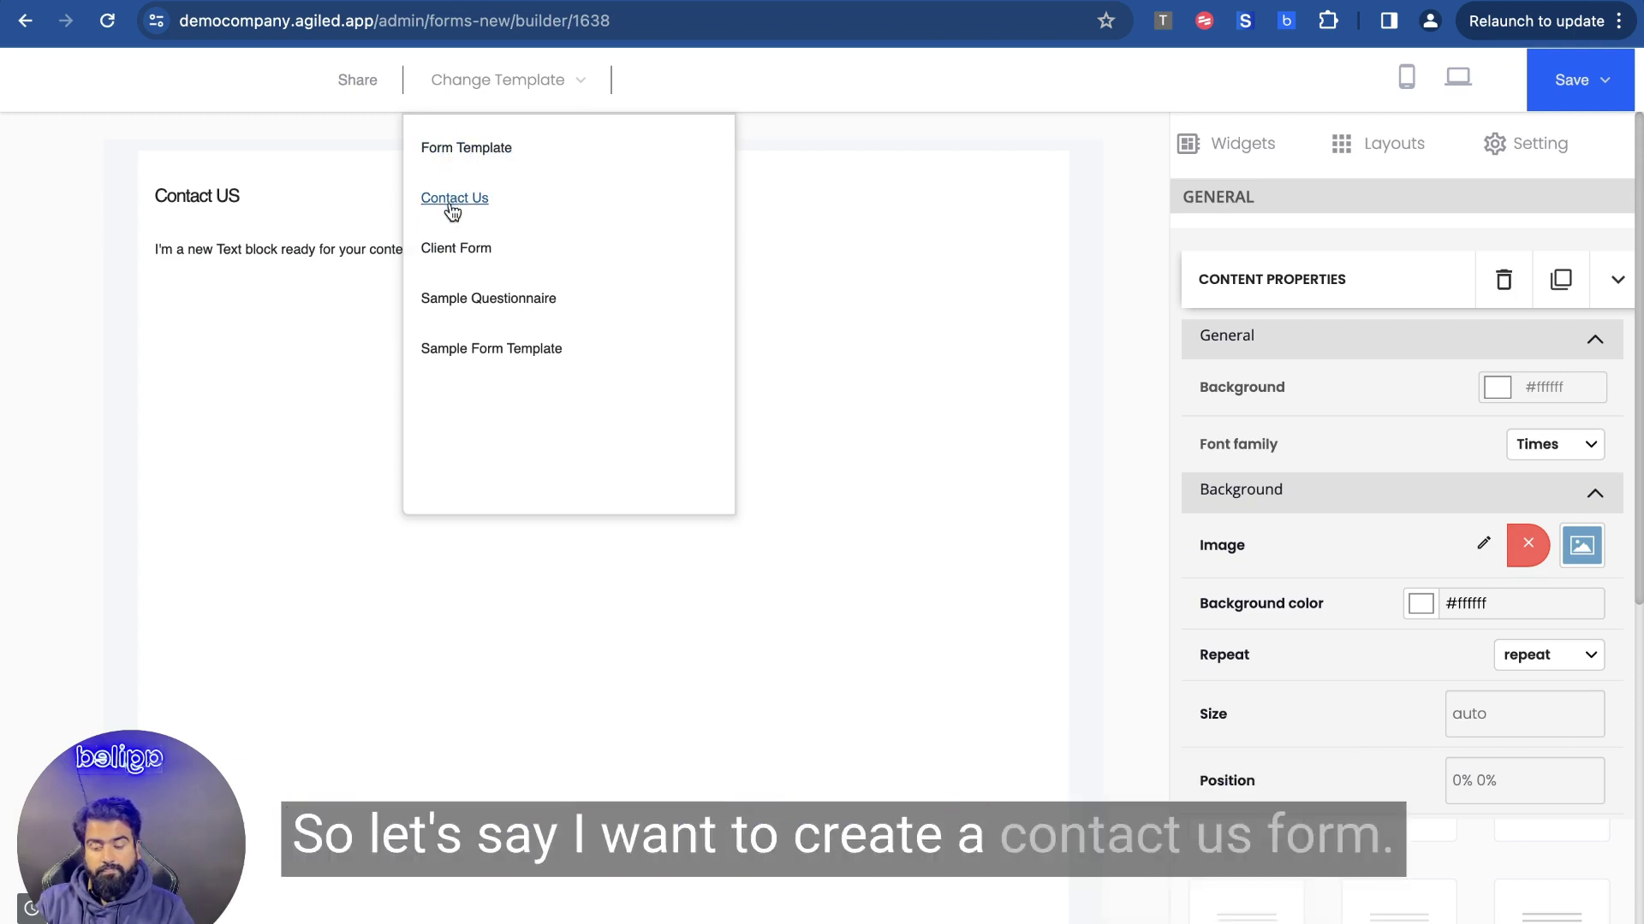
left_click(452, 202)
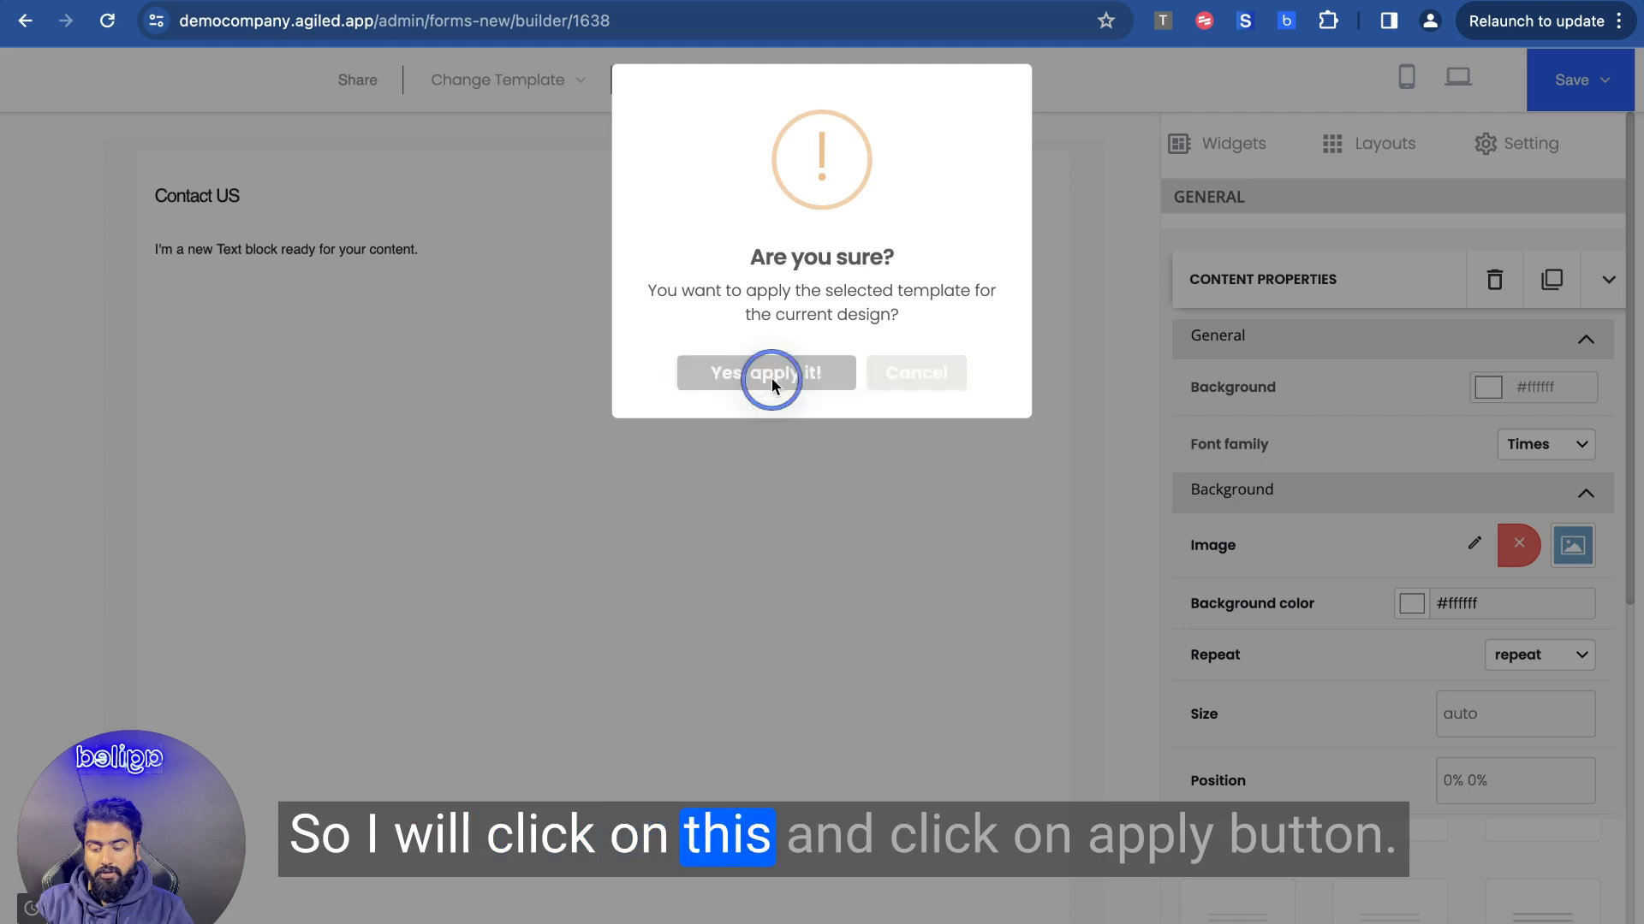
left_click(770, 377)
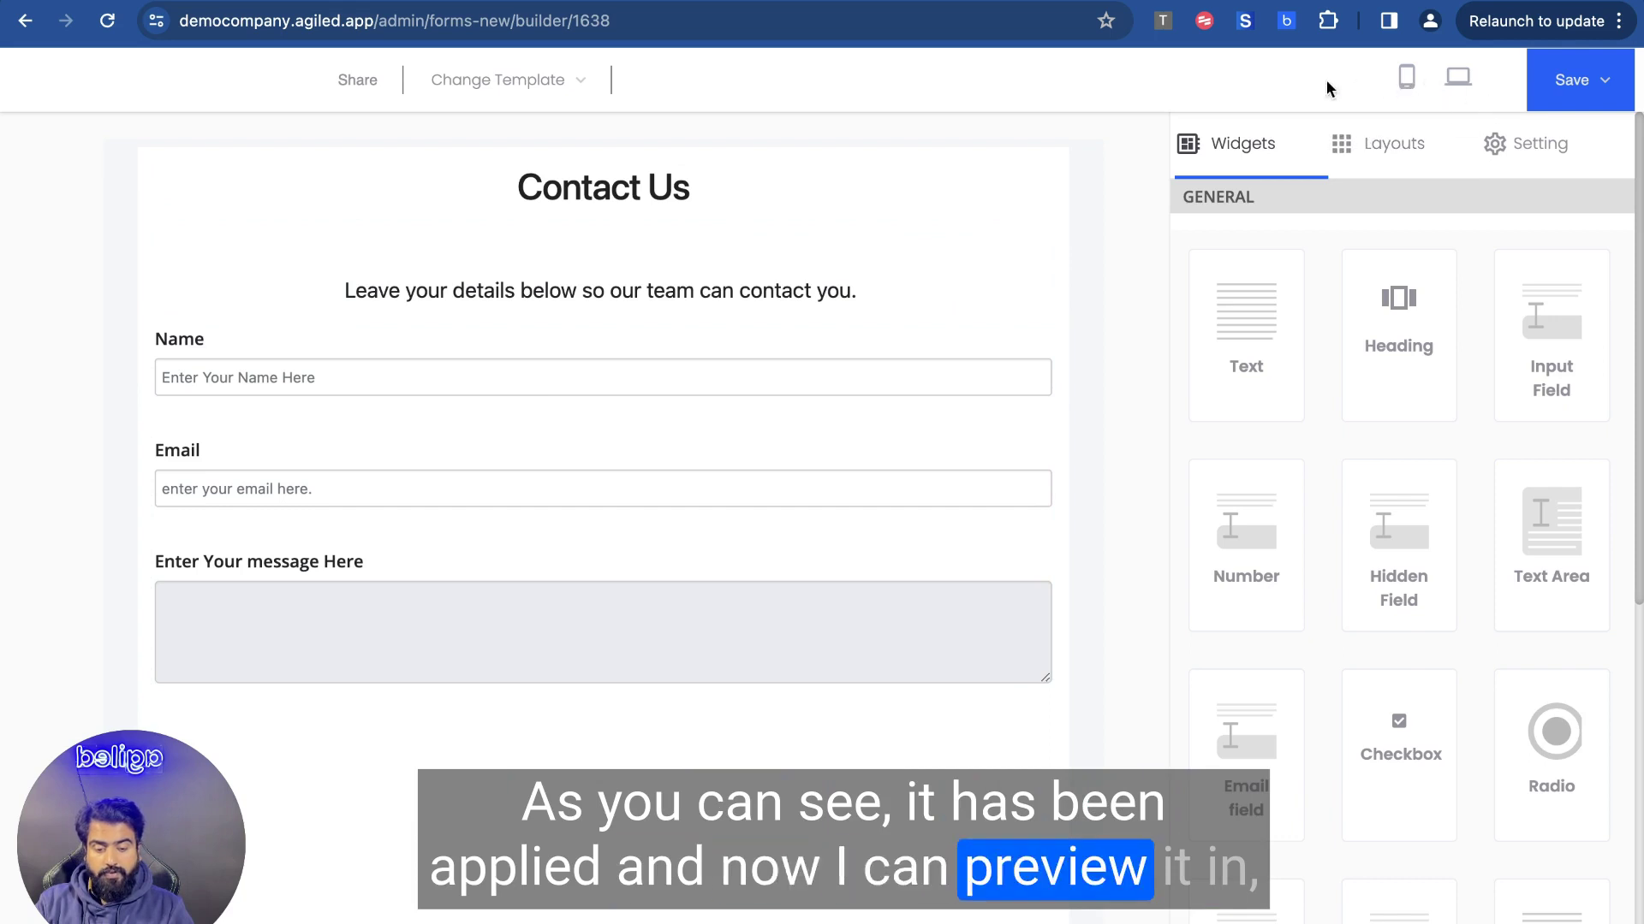
left_click(1406, 79)
left_click(1458, 78)
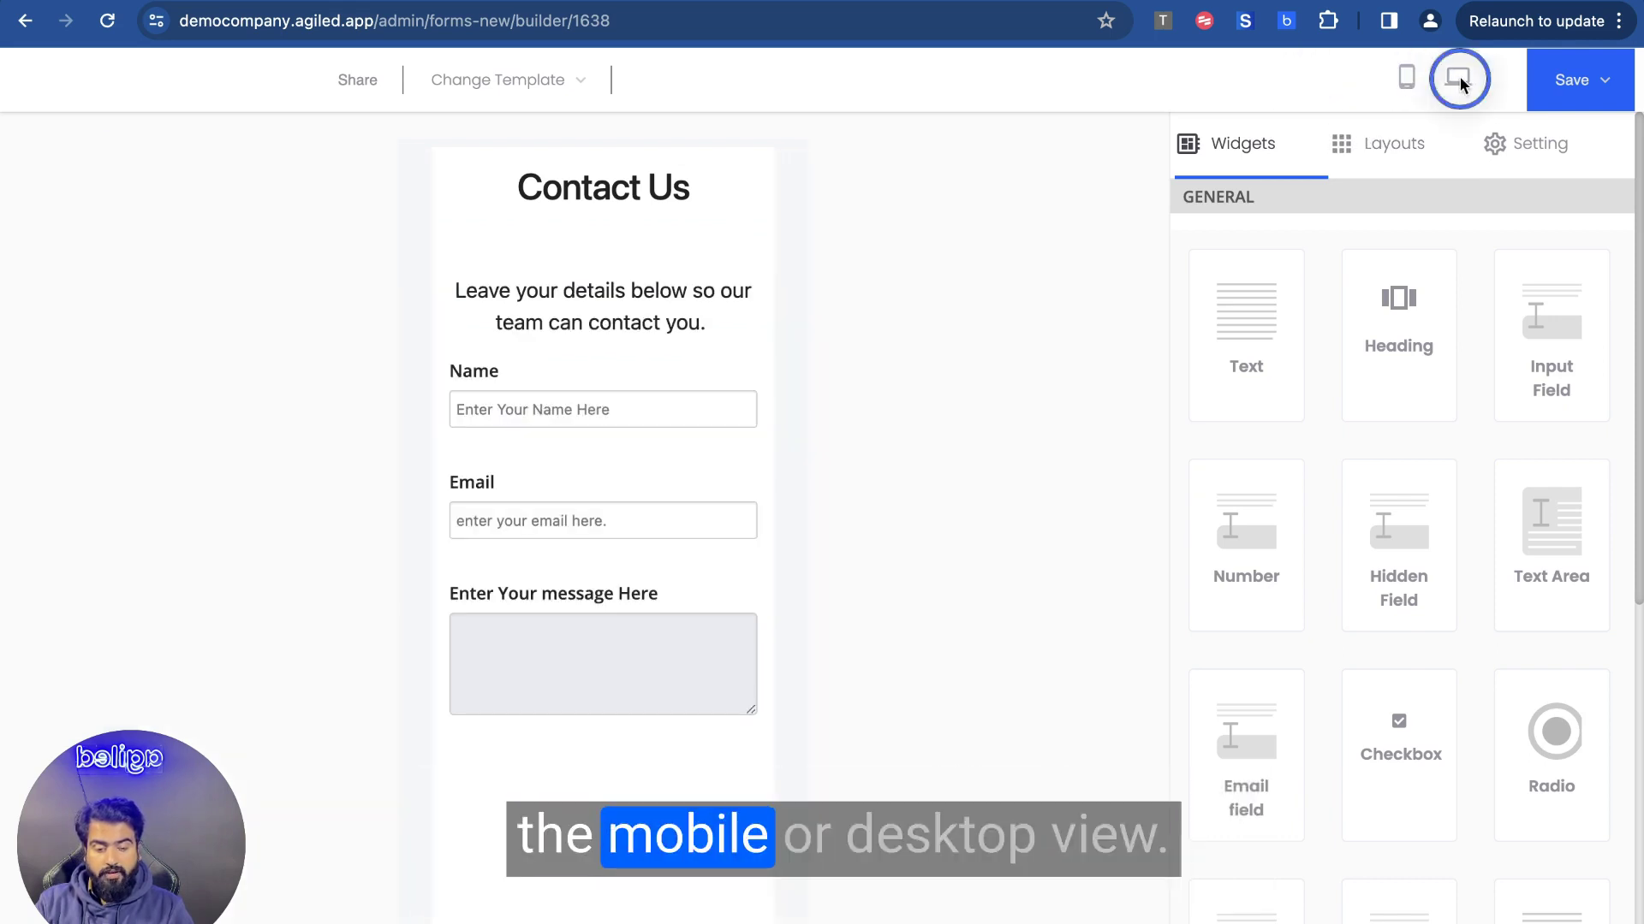
Set the background color of the "Contact Us" heading to dark red
left_click(751, 176)
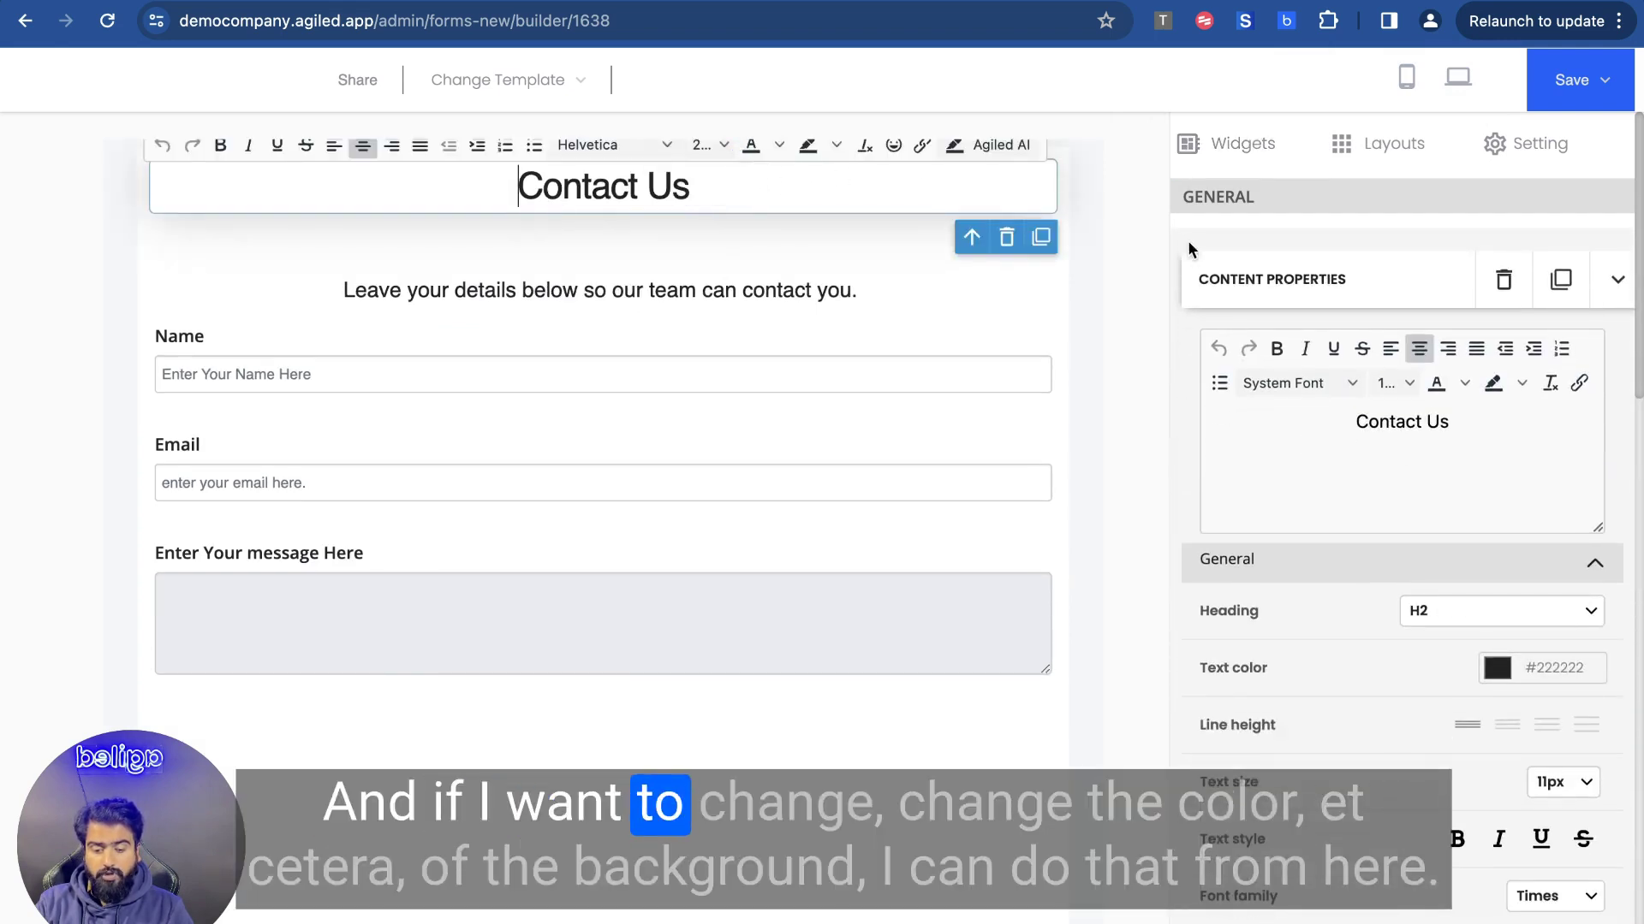
scroll(1440, 668, "down", 5)
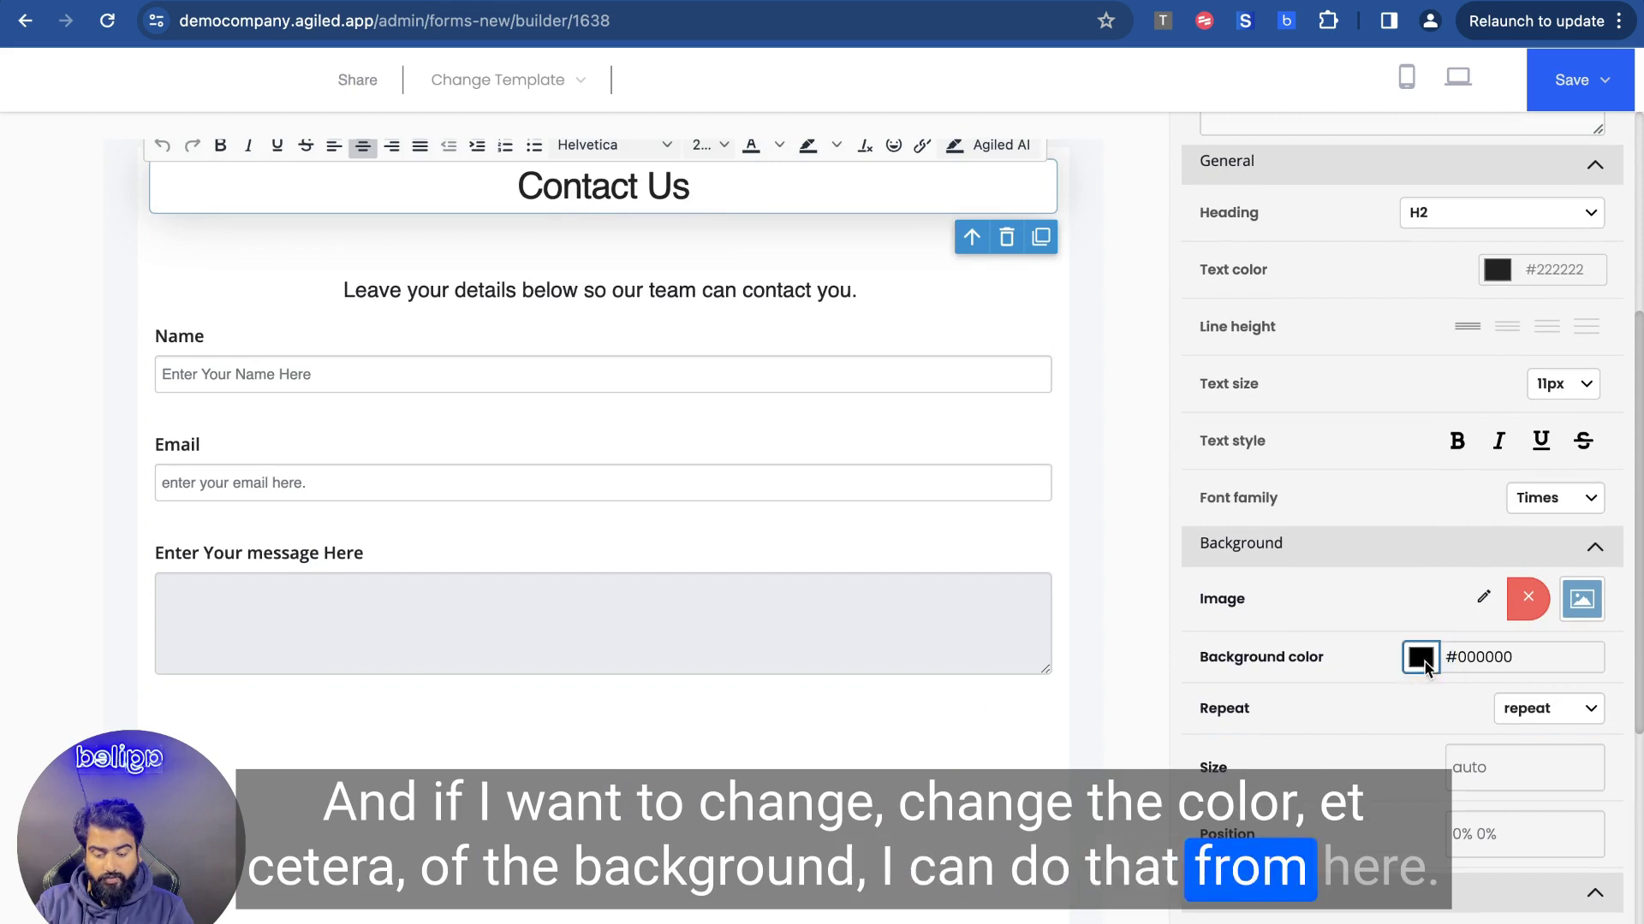
left_click(1423, 661)
left_click_drag(1395, 710, 1417, 709)
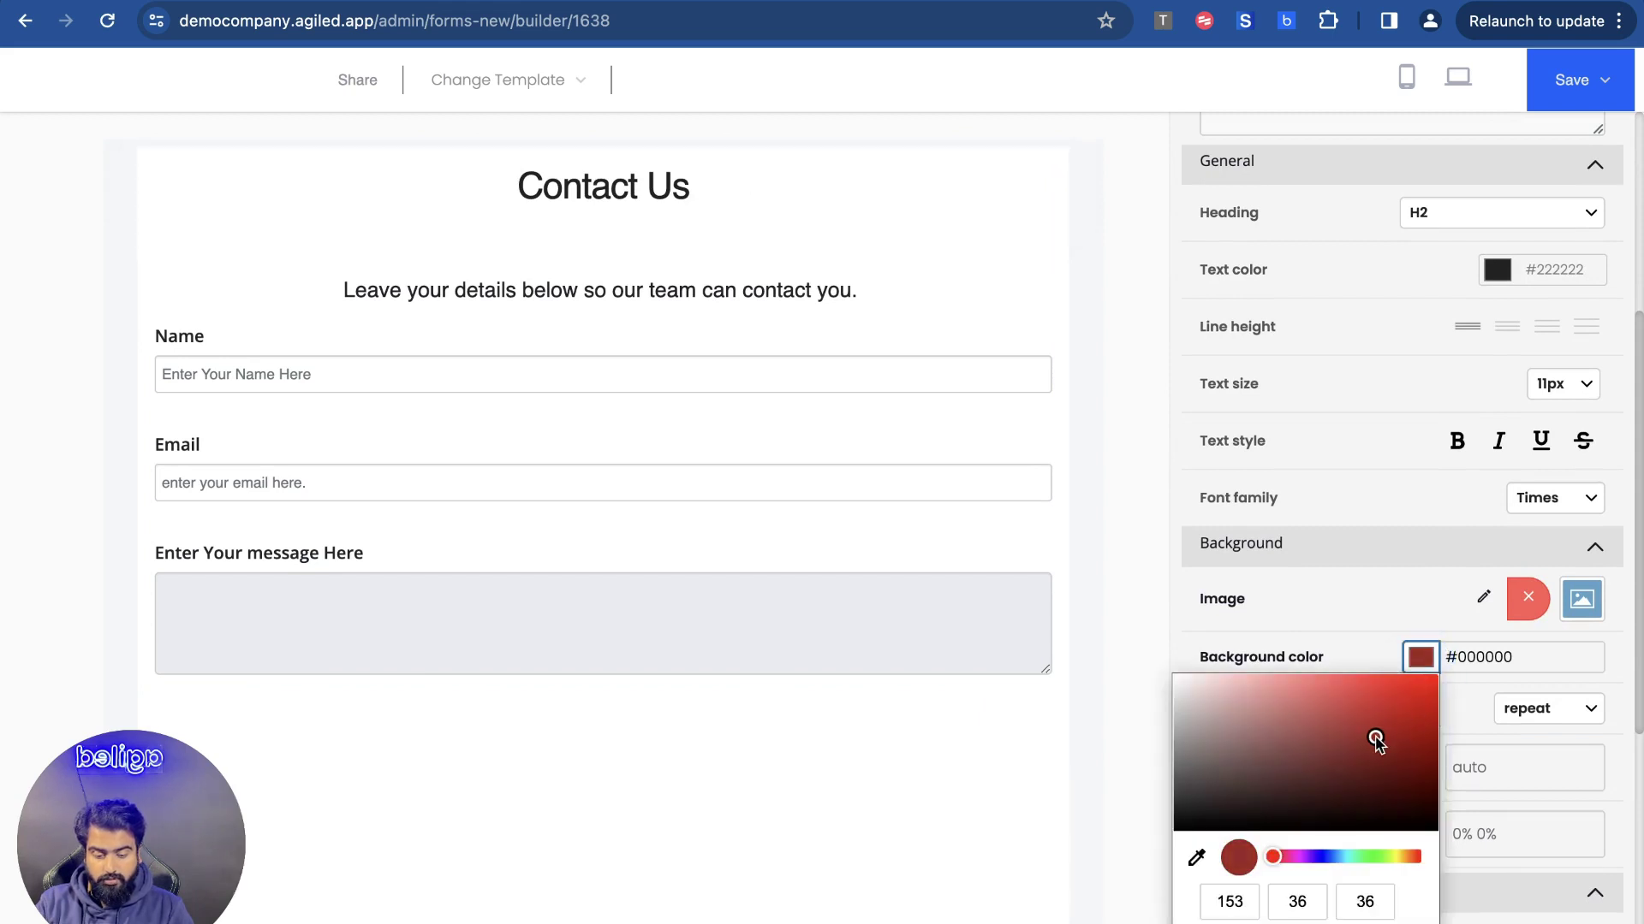
left_click(1373, 648)
scroll(1193, 467, "up", 3)
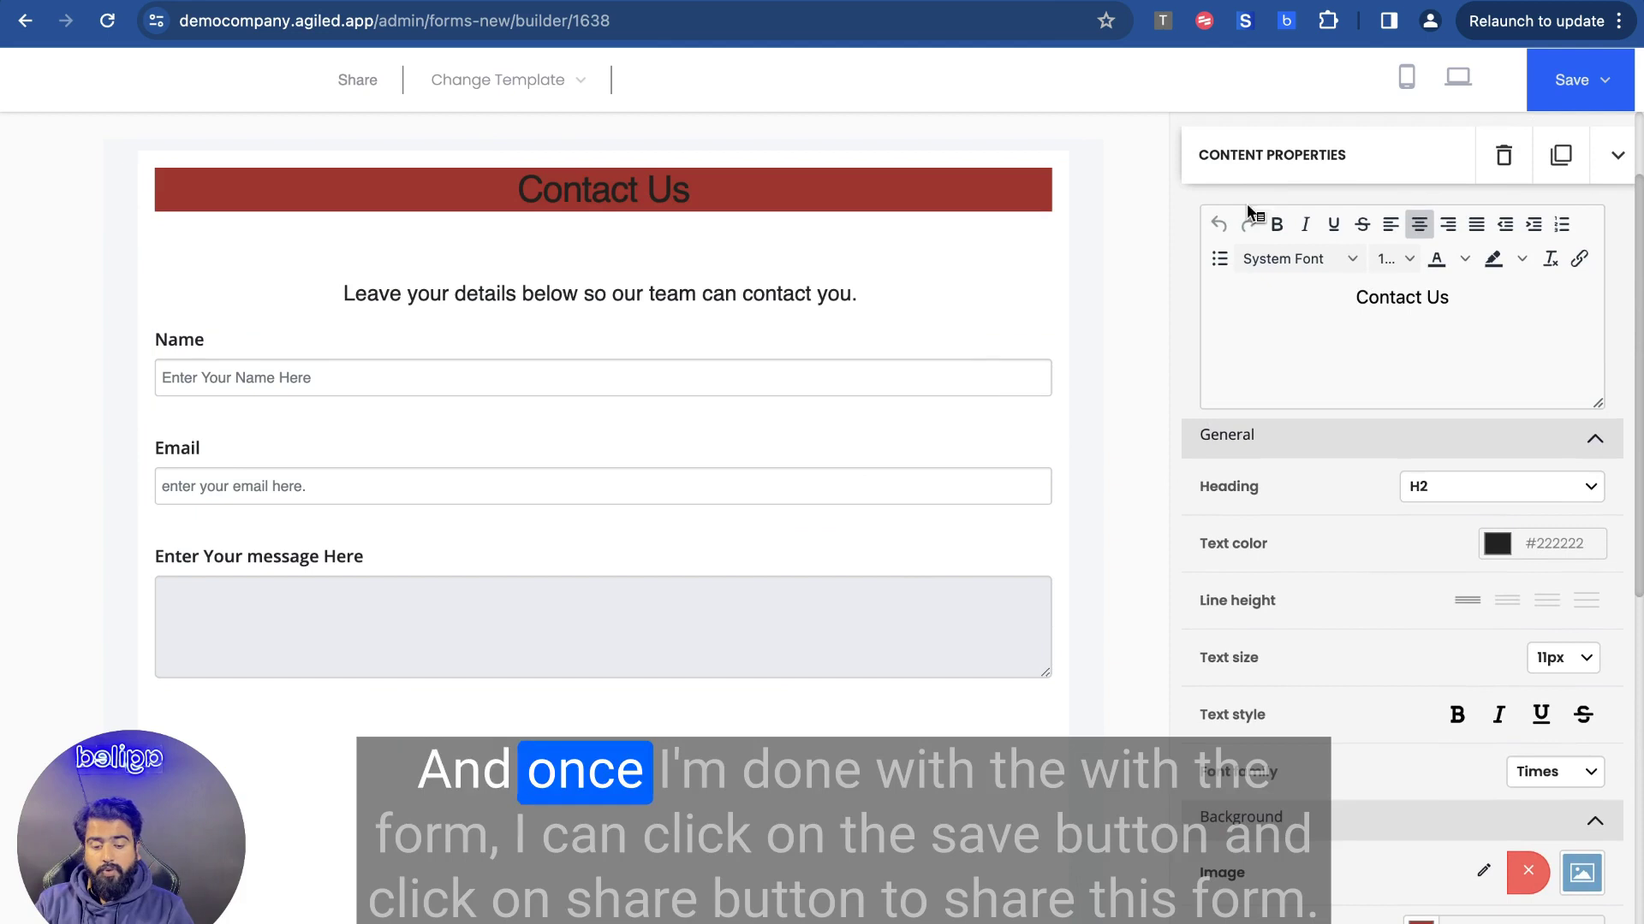
Save the form and copy its public share link
left_click(1600, 83)
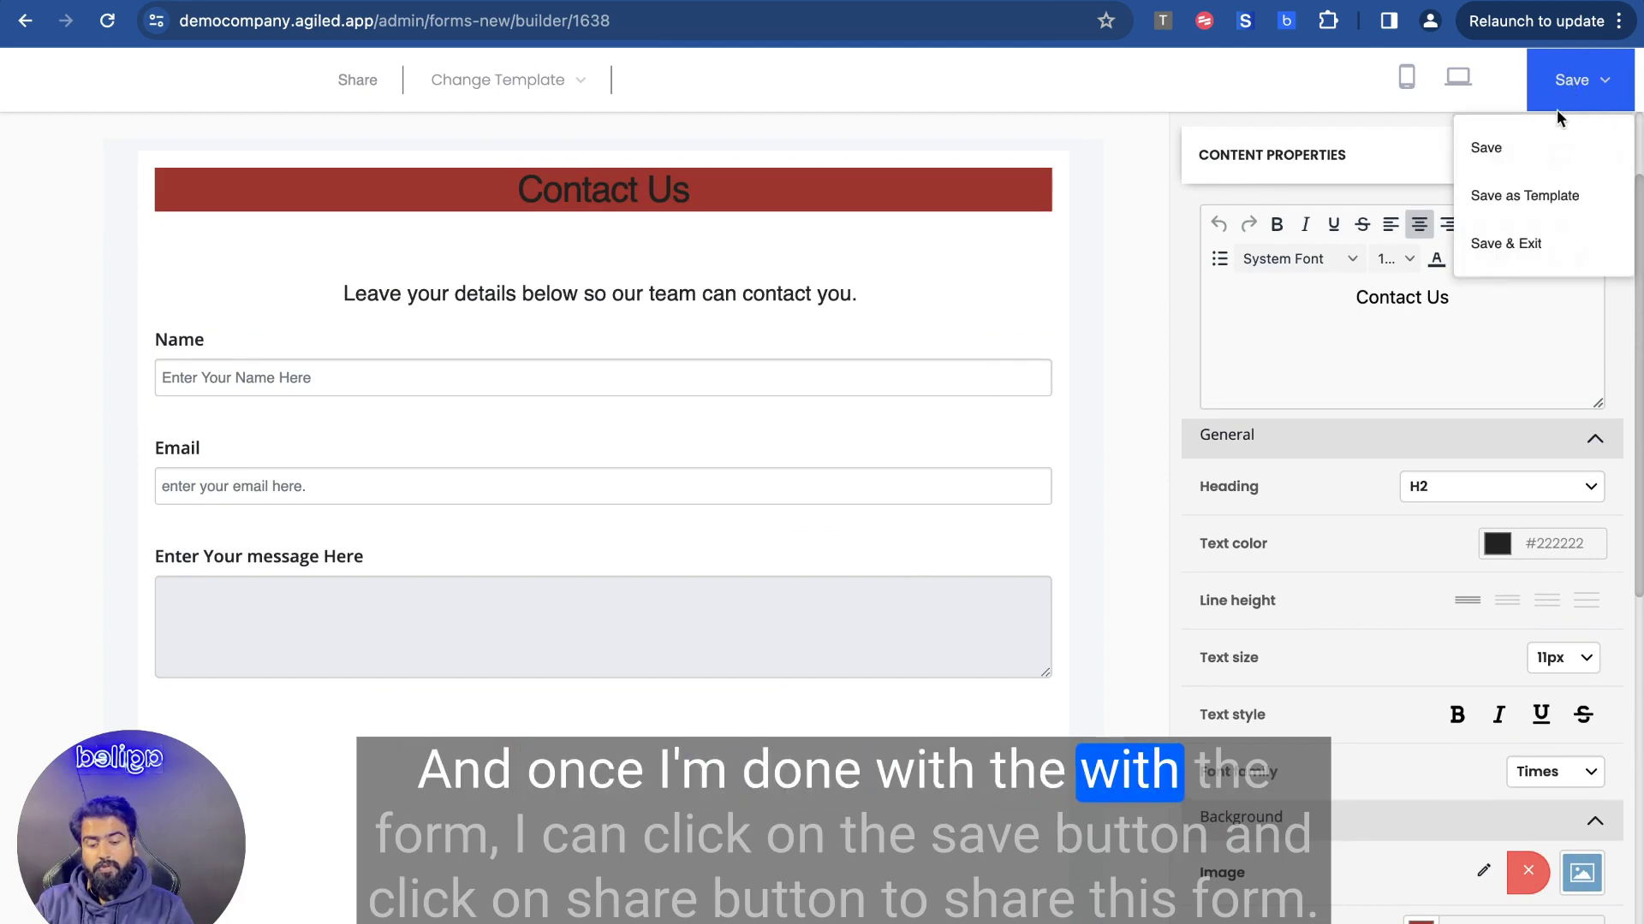
left_click(1486, 147)
left_click(358, 80)
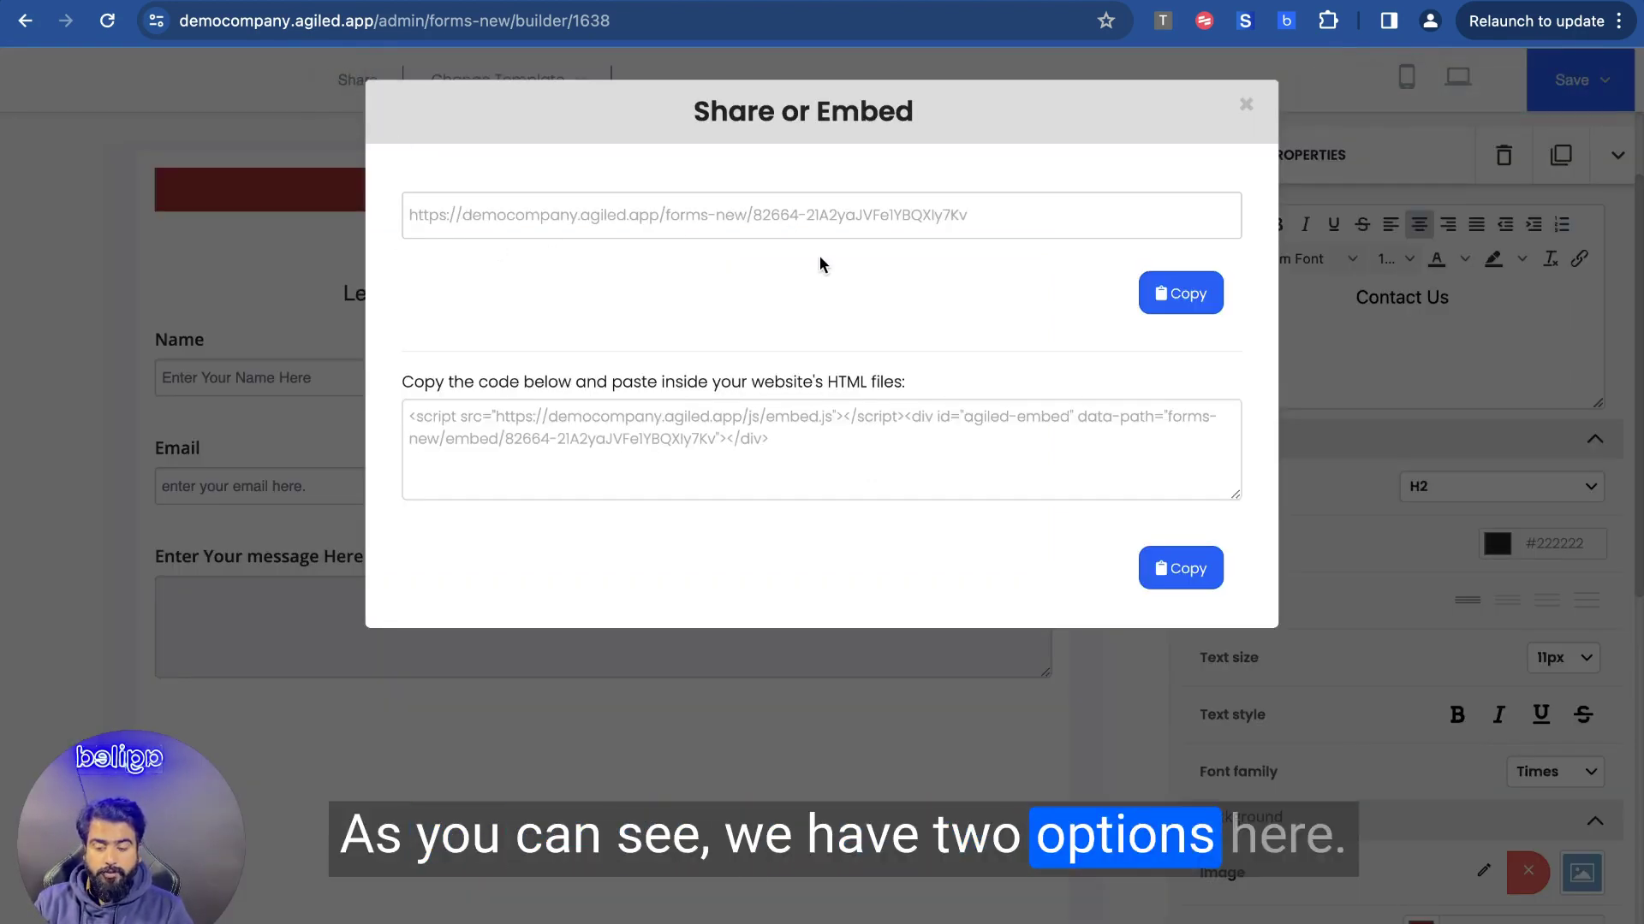
left_click(1190, 299)
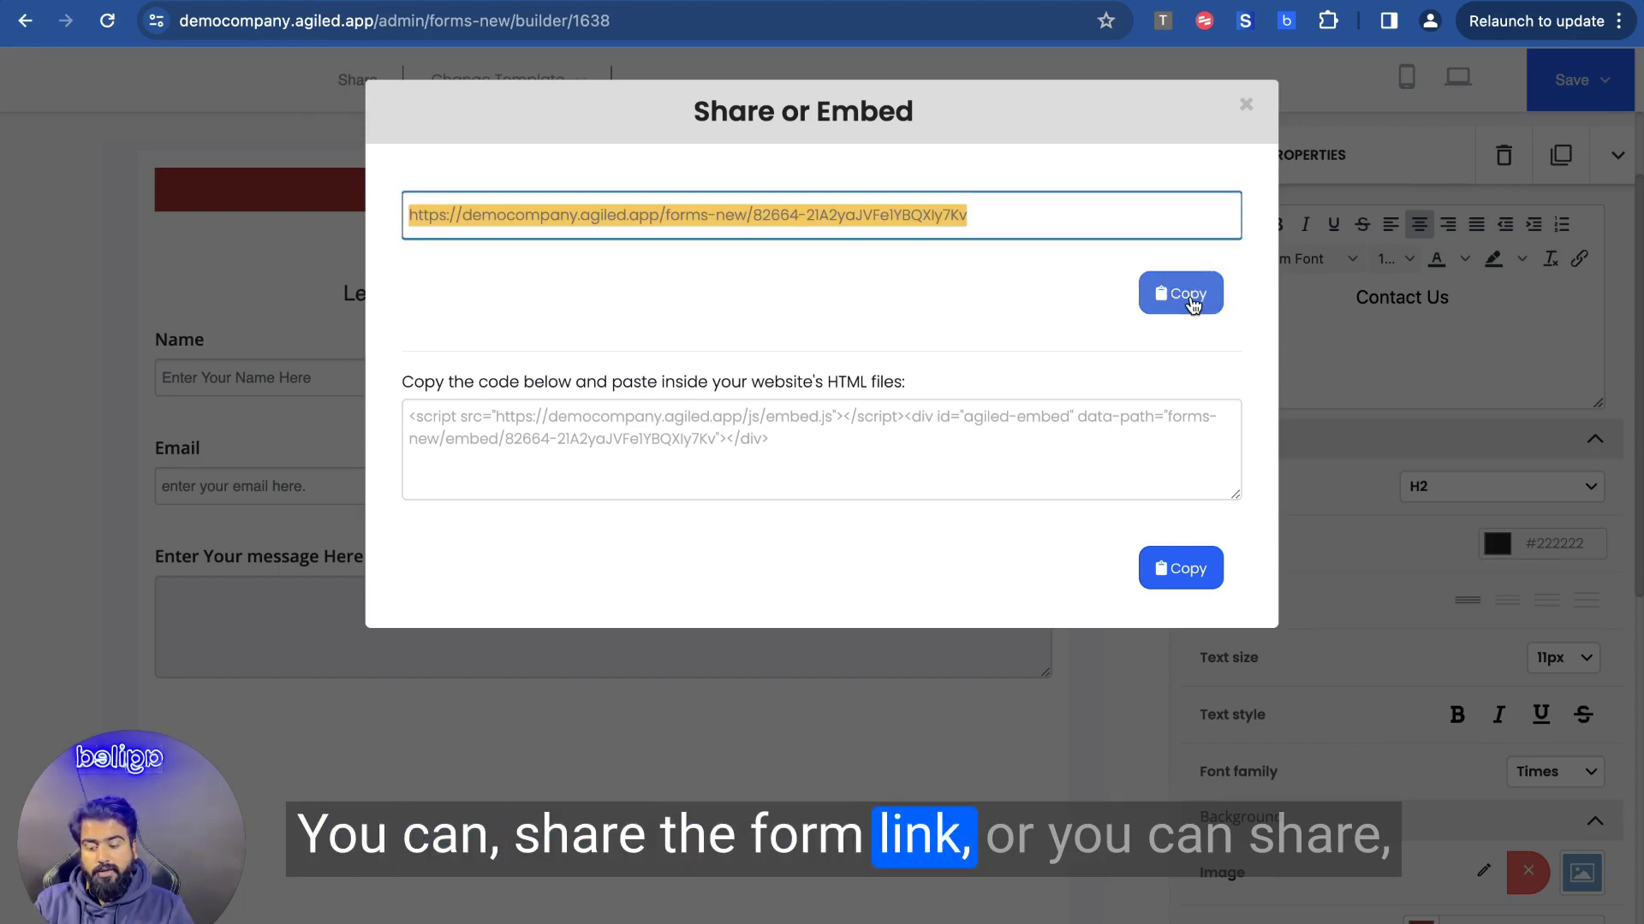
left_click(791, 437)
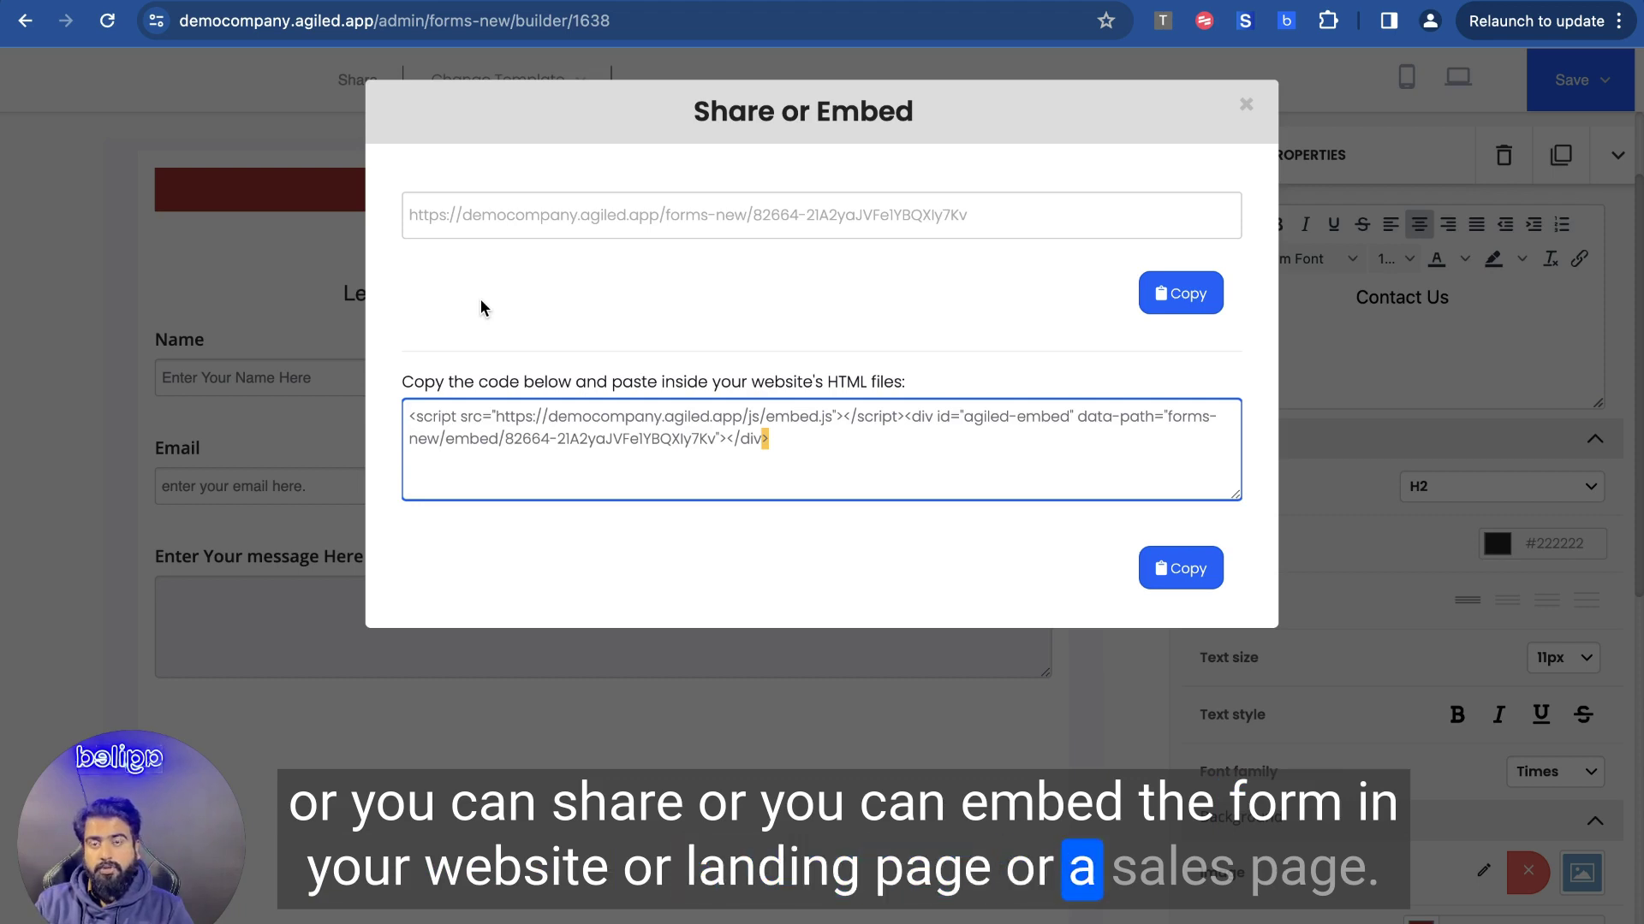
left_click(1163, 300)
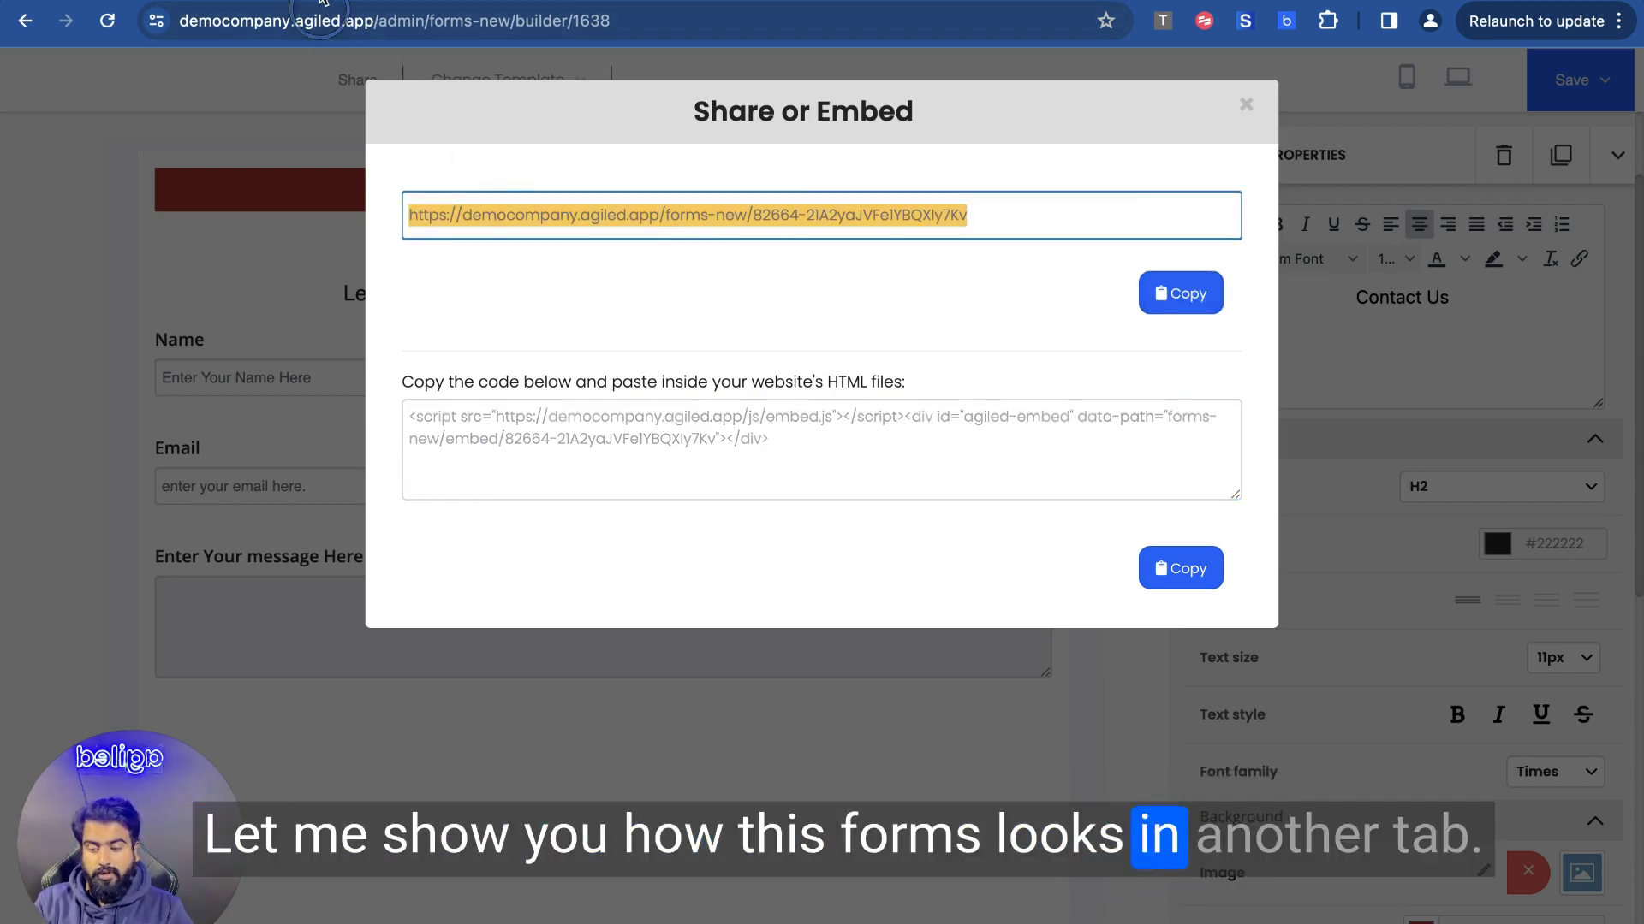
Open the copied form link in a new browser tab, view the public form, and close the tab
key("ctrl+t")
key("ctrl+v")
key("Return")
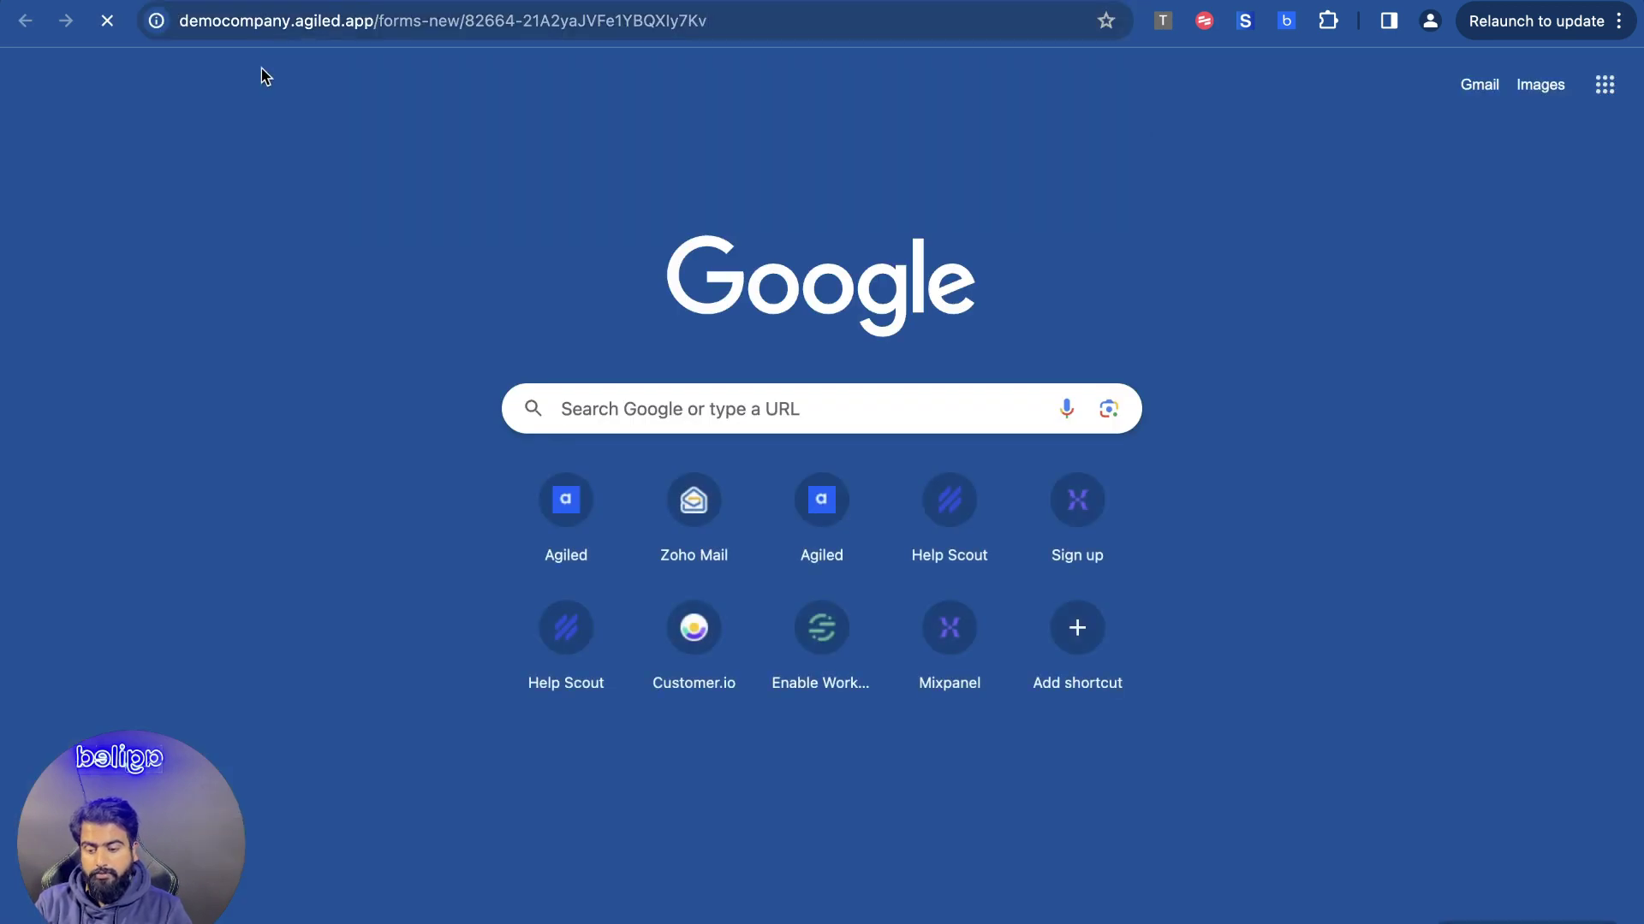
scroll(254, 417, "down", 1)
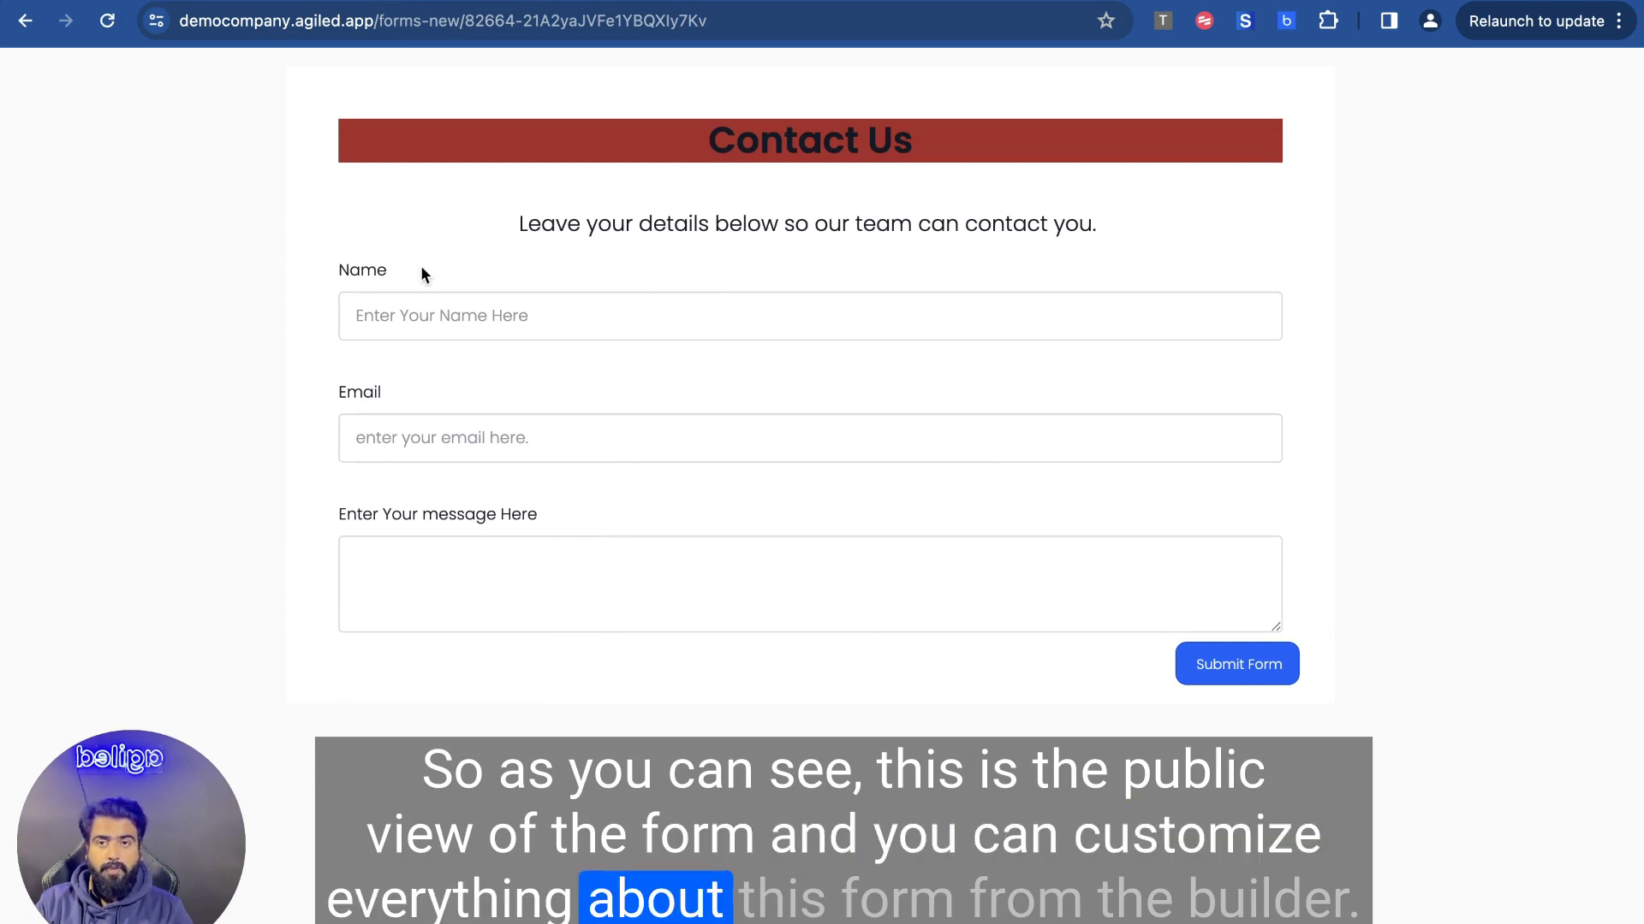
key("ctrl+w")
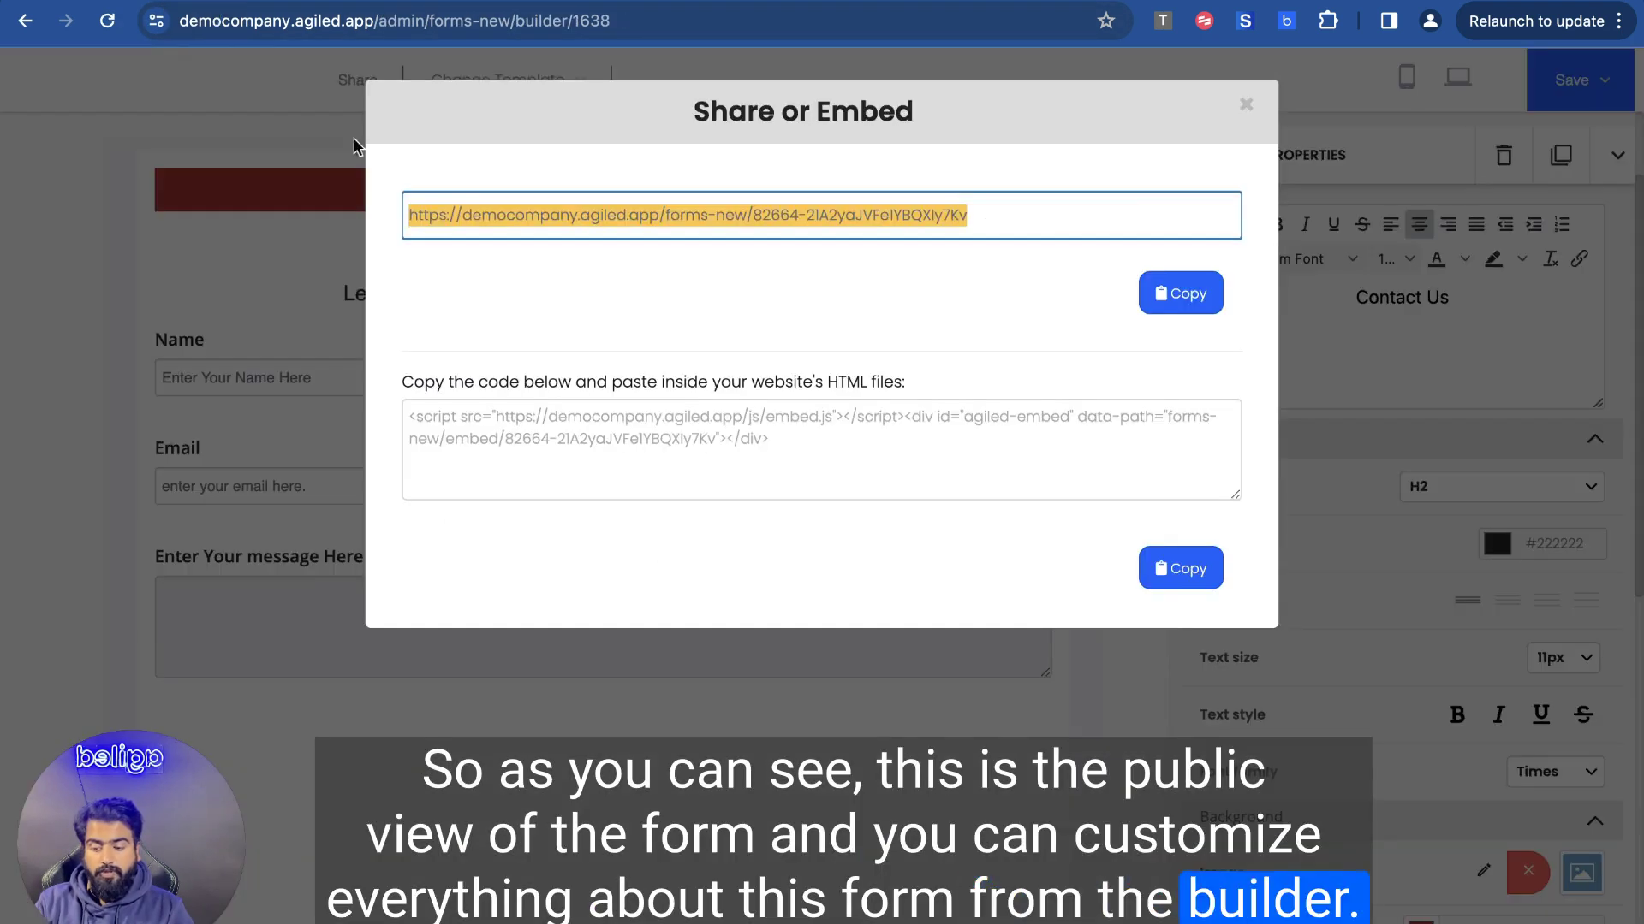
Close the Share or Embed dialog, then save the form and exit the builder
left_click(1245, 104)
left_click(1579, 80)
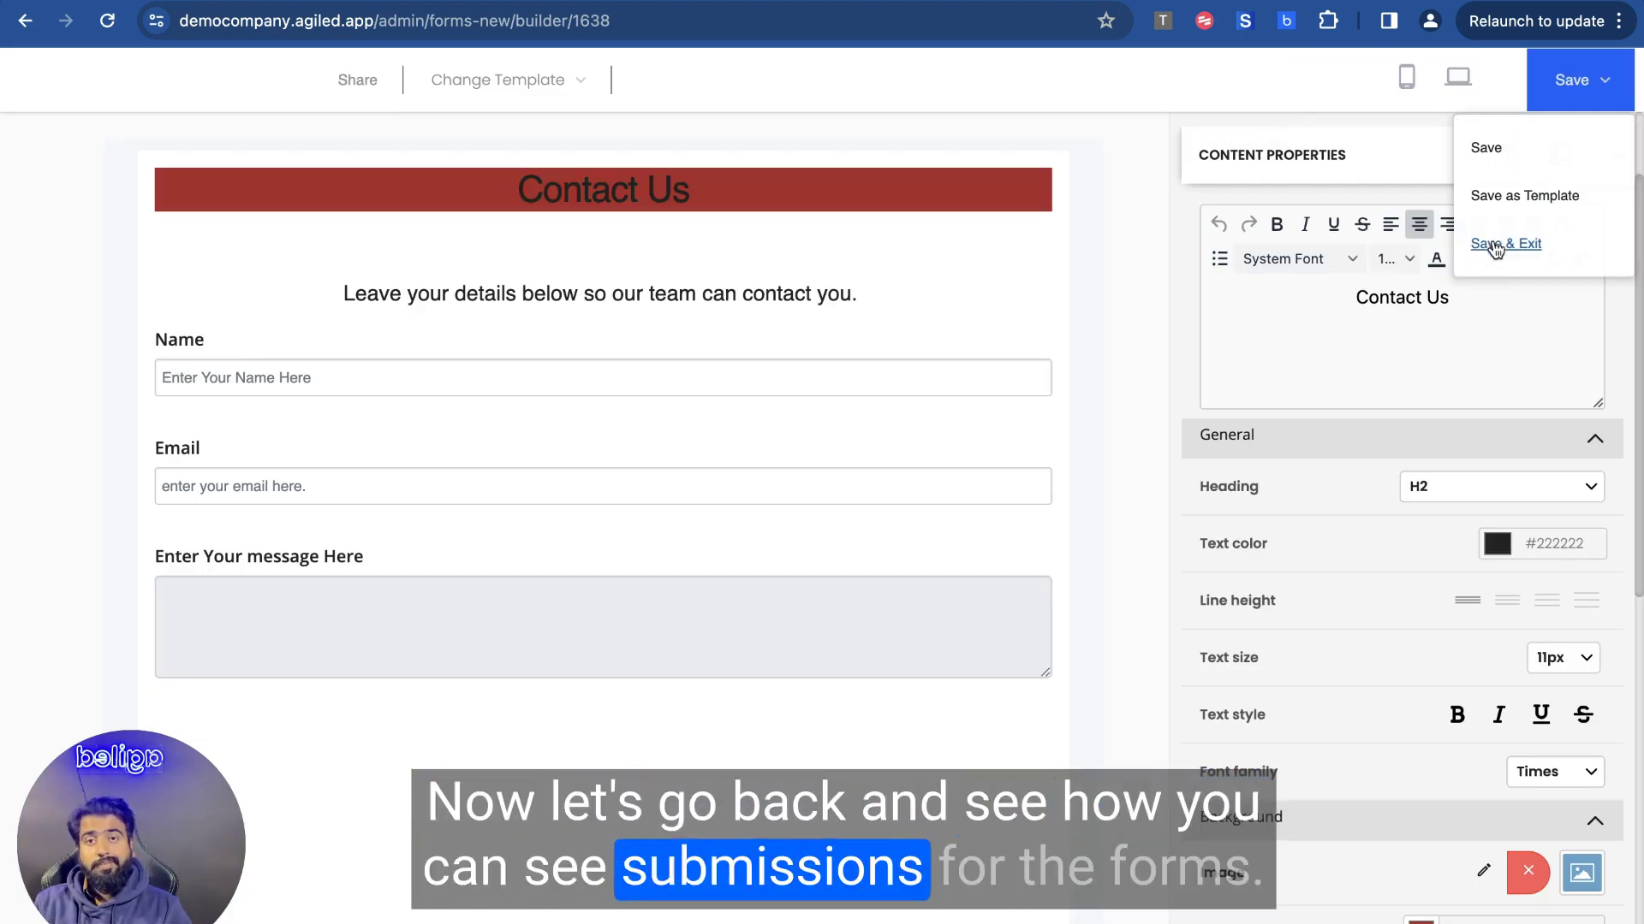
left_click(1492, 253)
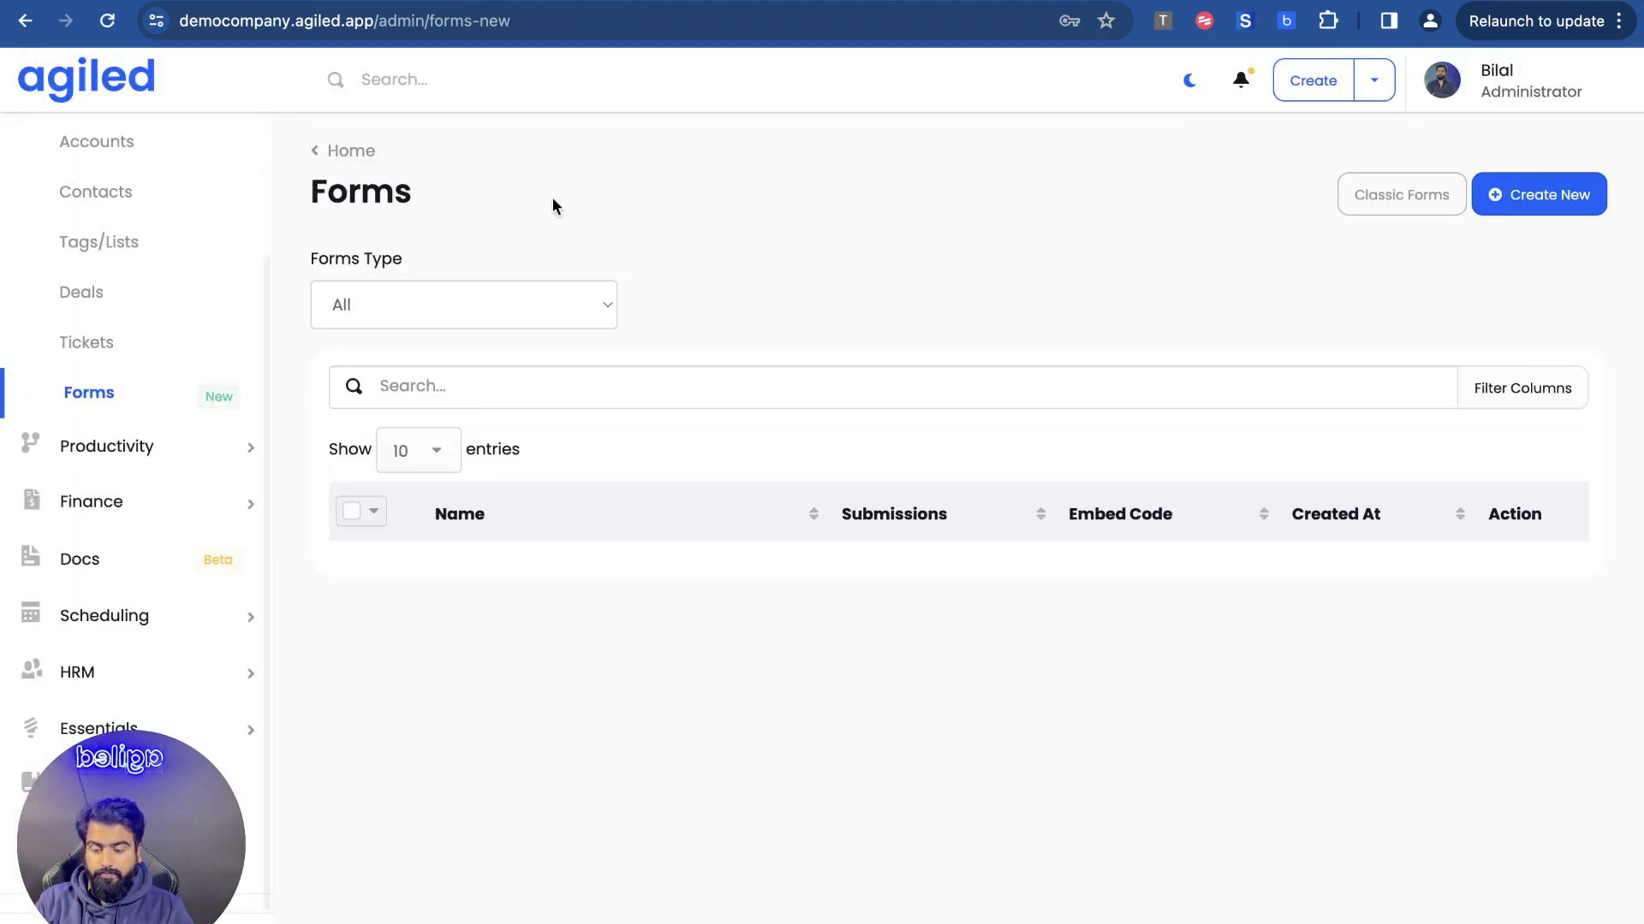
View the submissions of the Create Project Form in the forms list
scroll(866, 645, "down", 1)
scroll(867, 647, "down", 3)
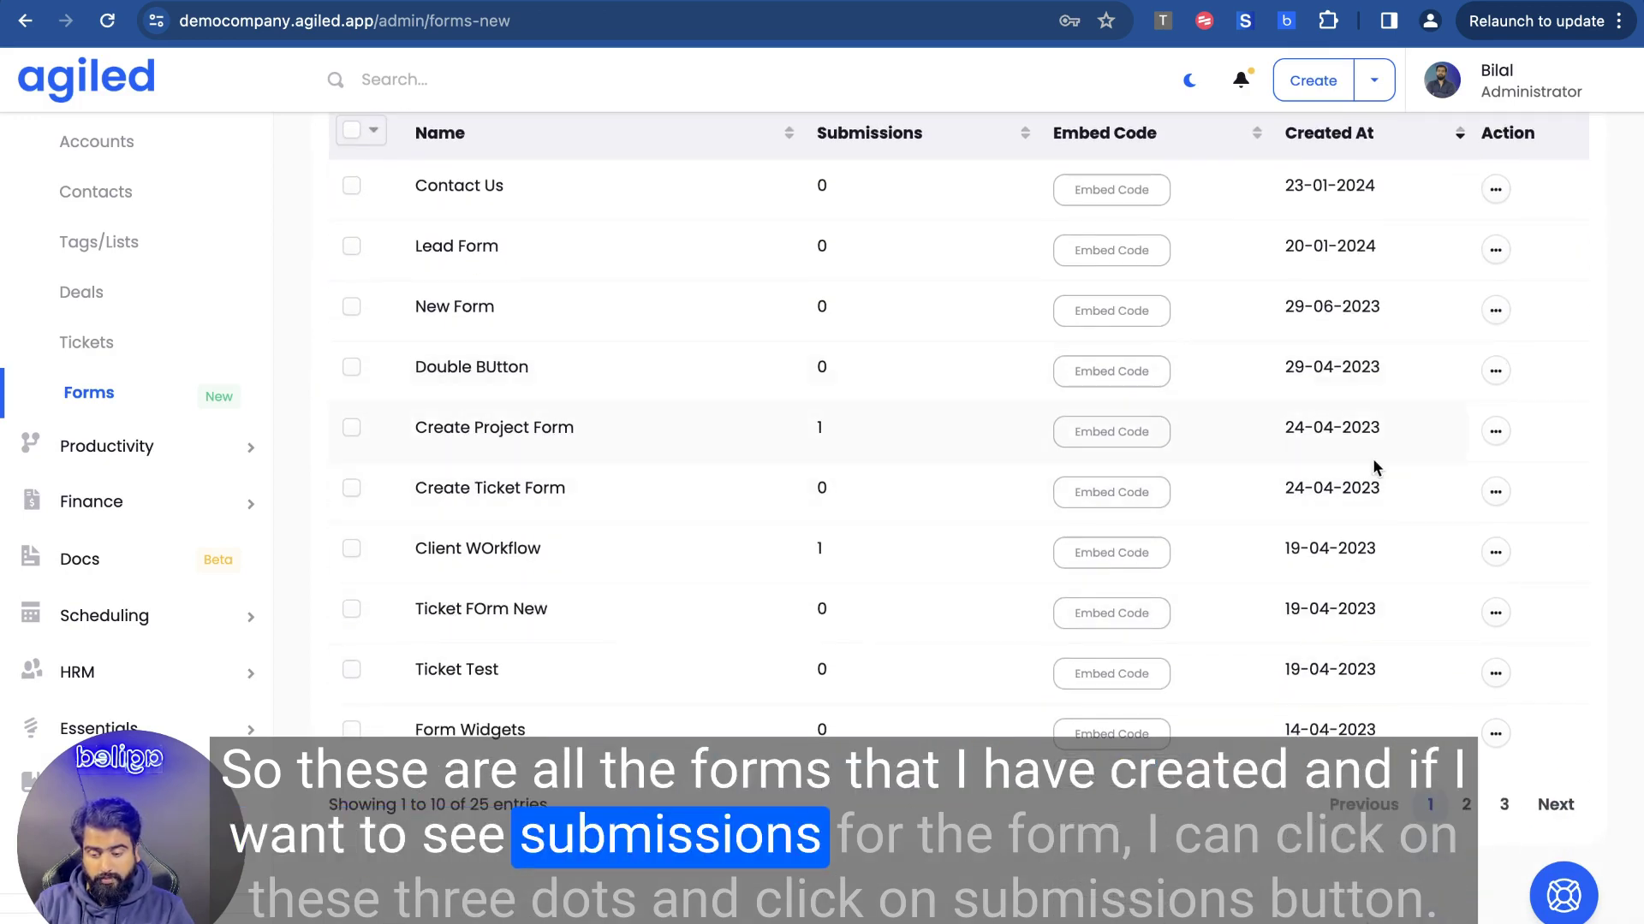
left_click(1496, 435)
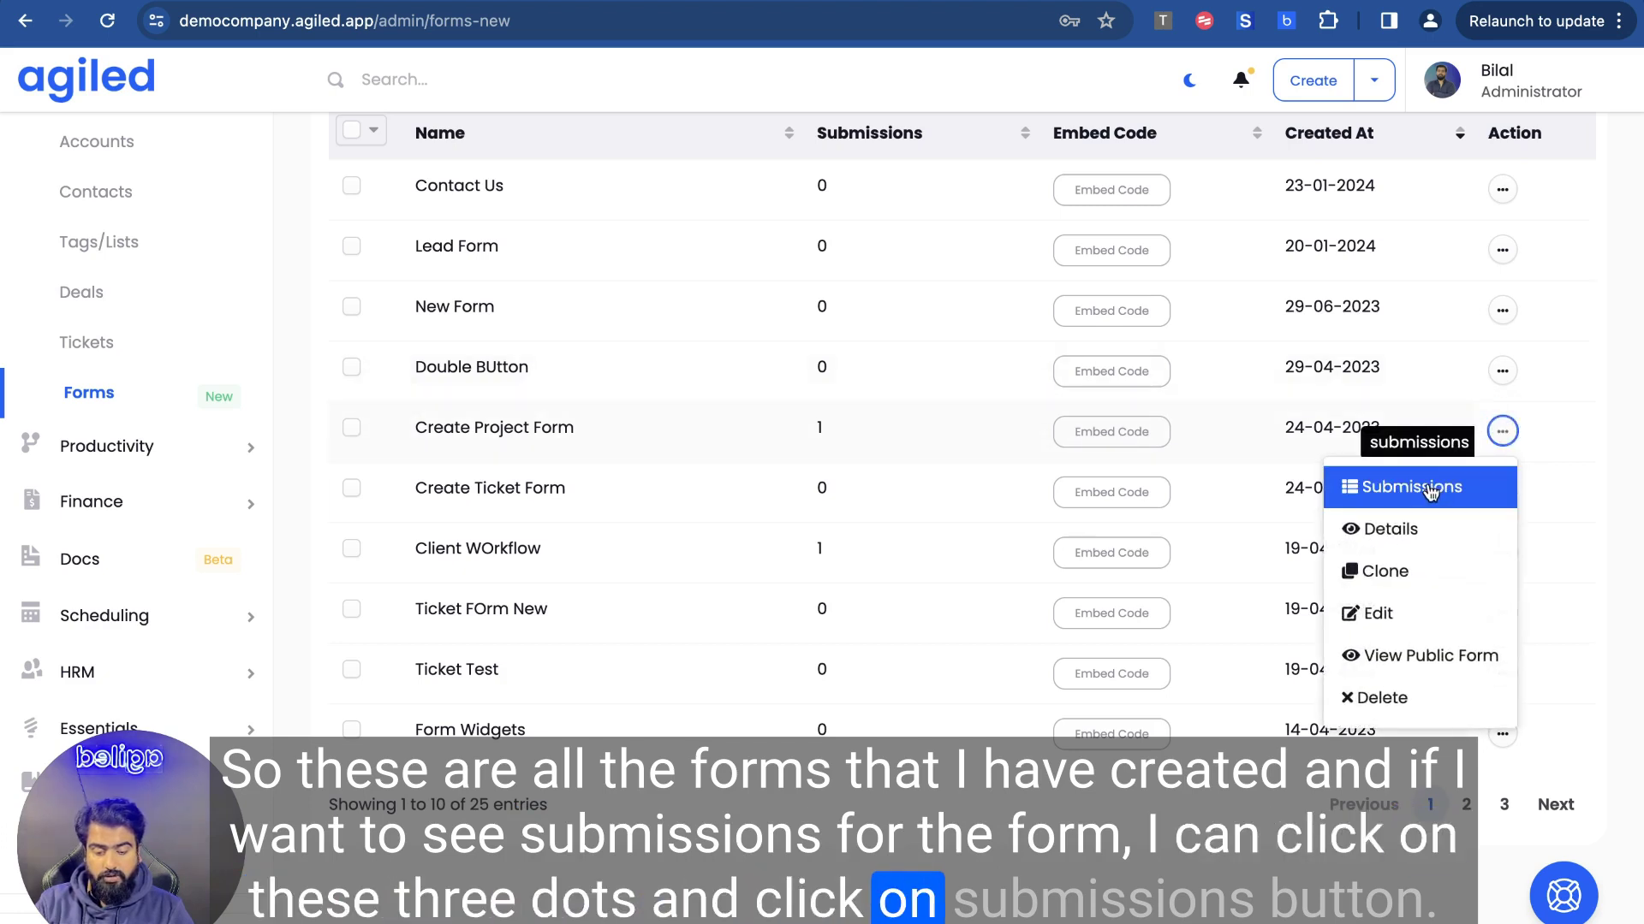
left_click(1429, 494)
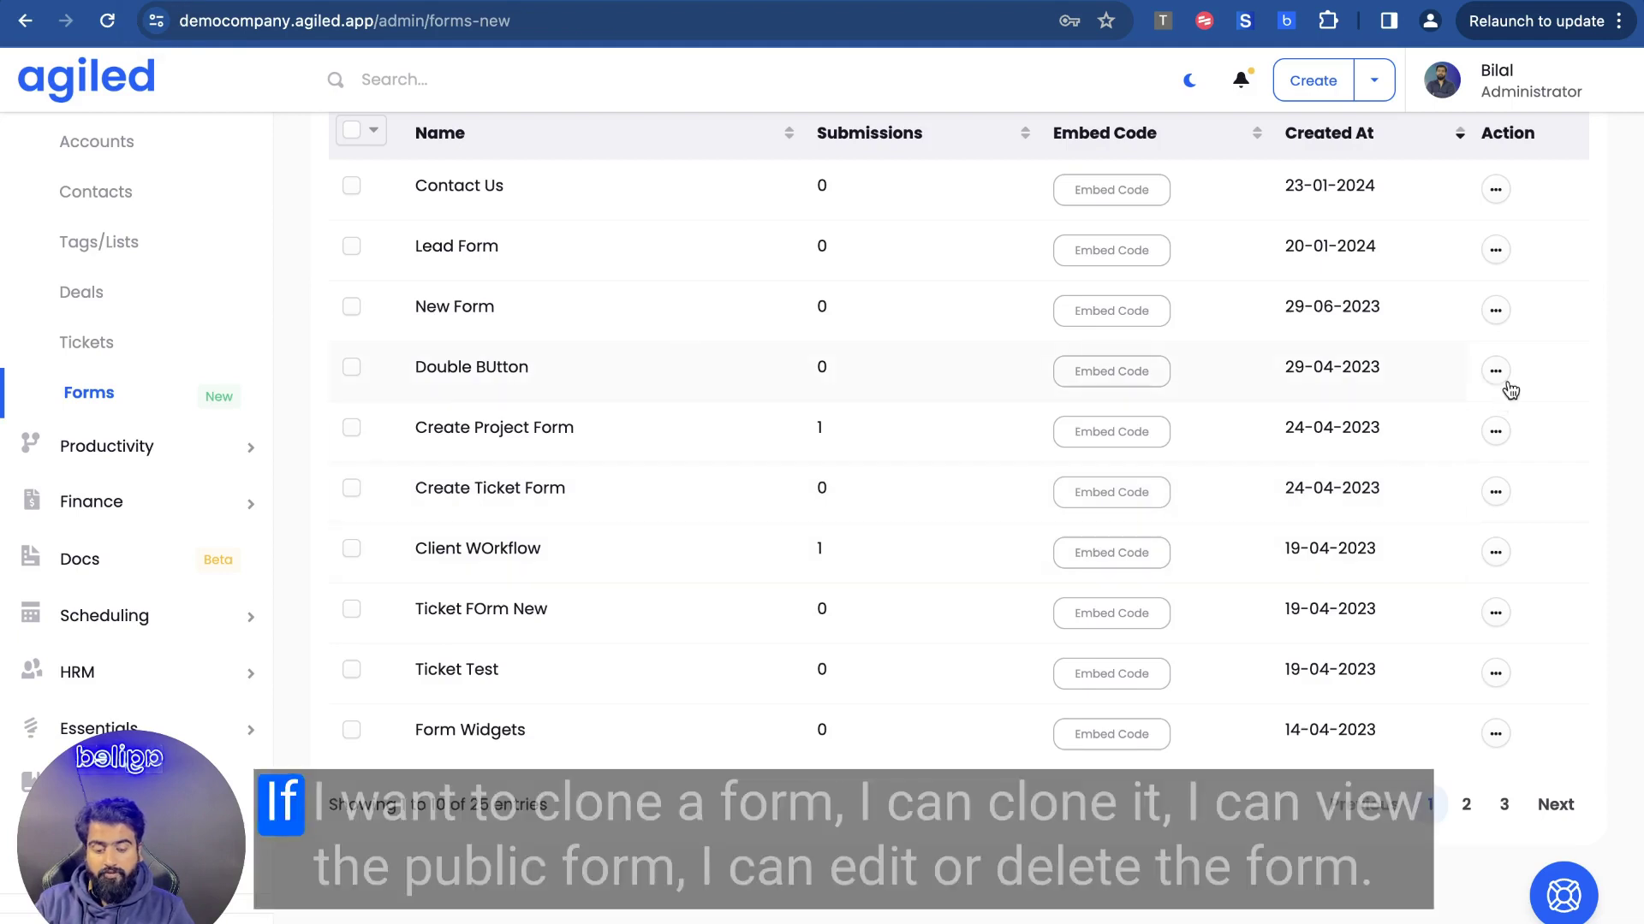
Look at the actions available for the Double BUtton form and return to the start of the forms list
left_click(1502, 371)
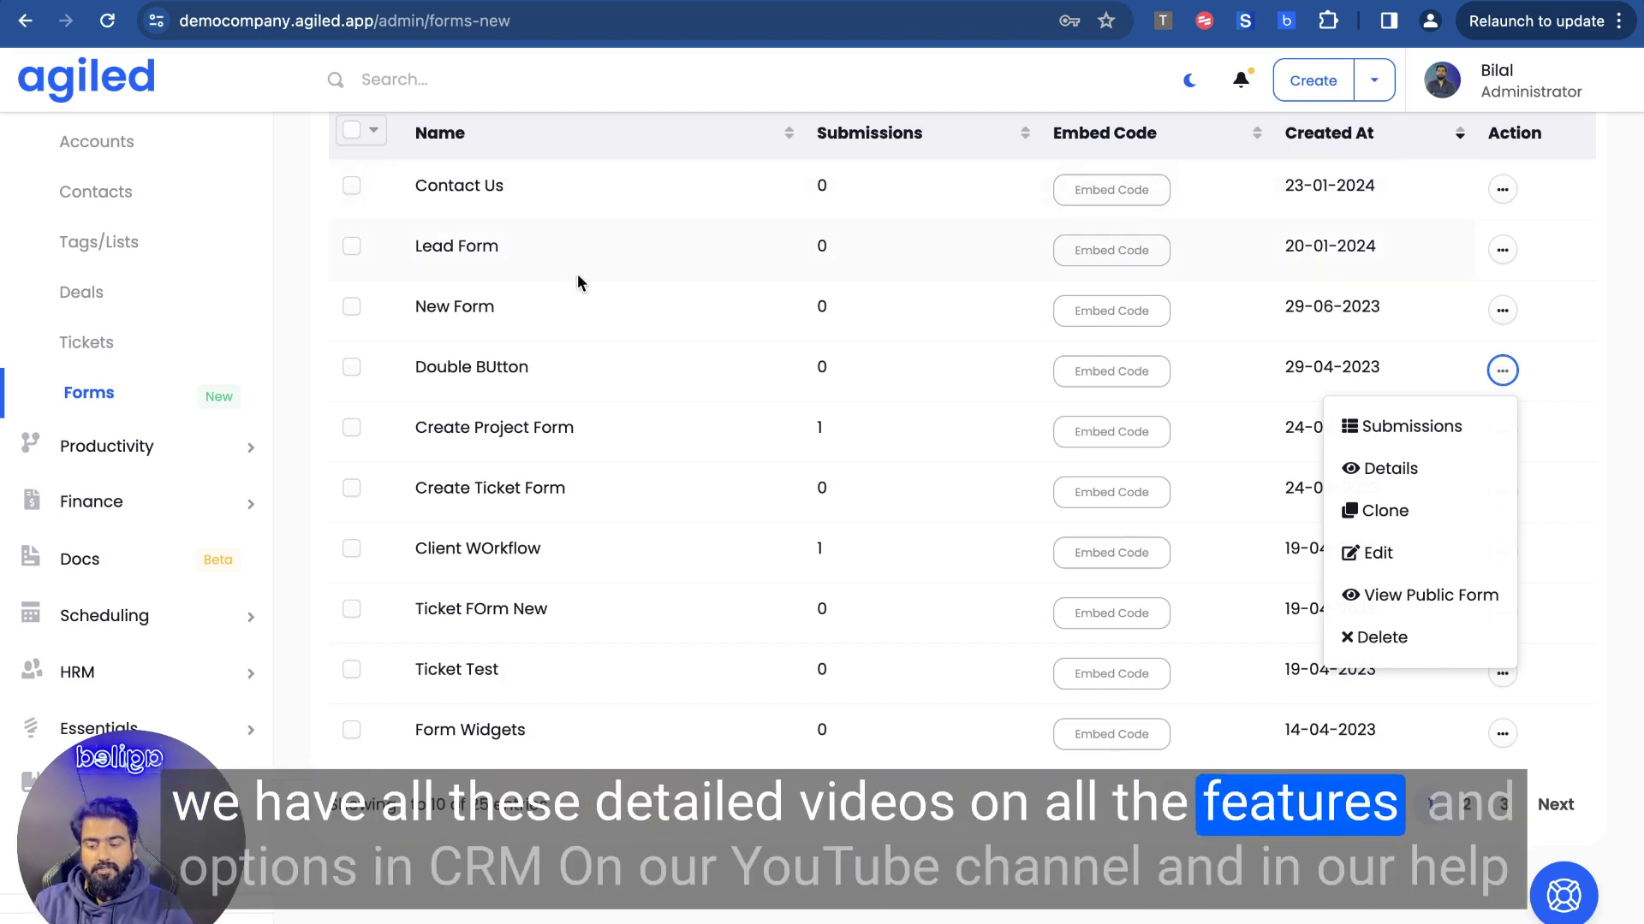
scroll(727, 154, "up", 4)
scroll(721, 230, "up", 1)
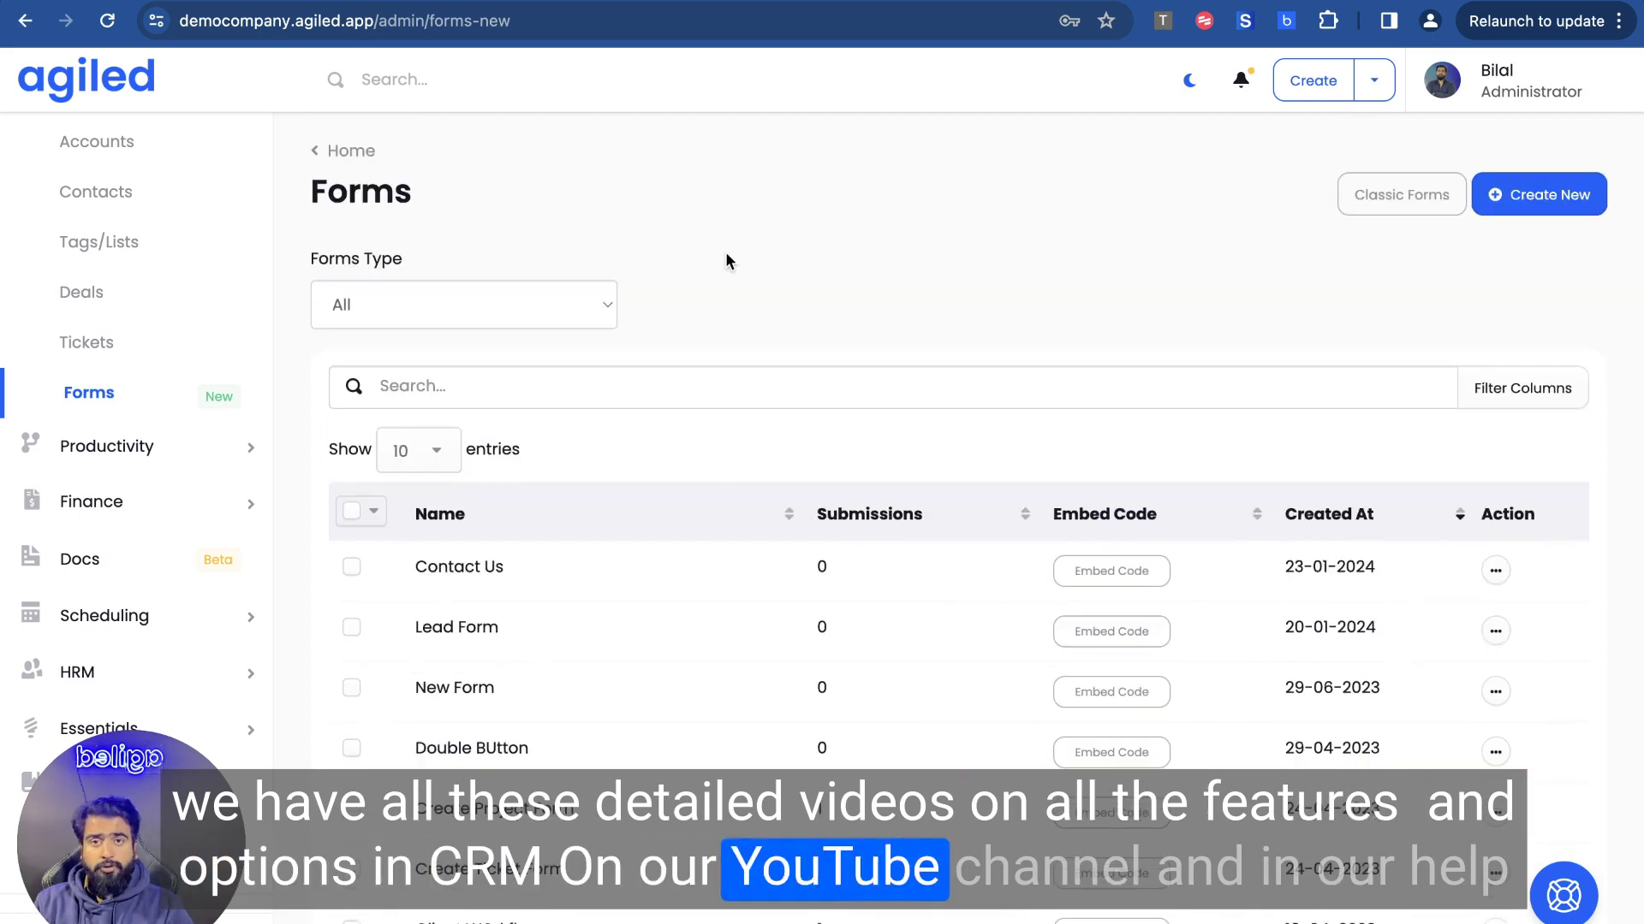